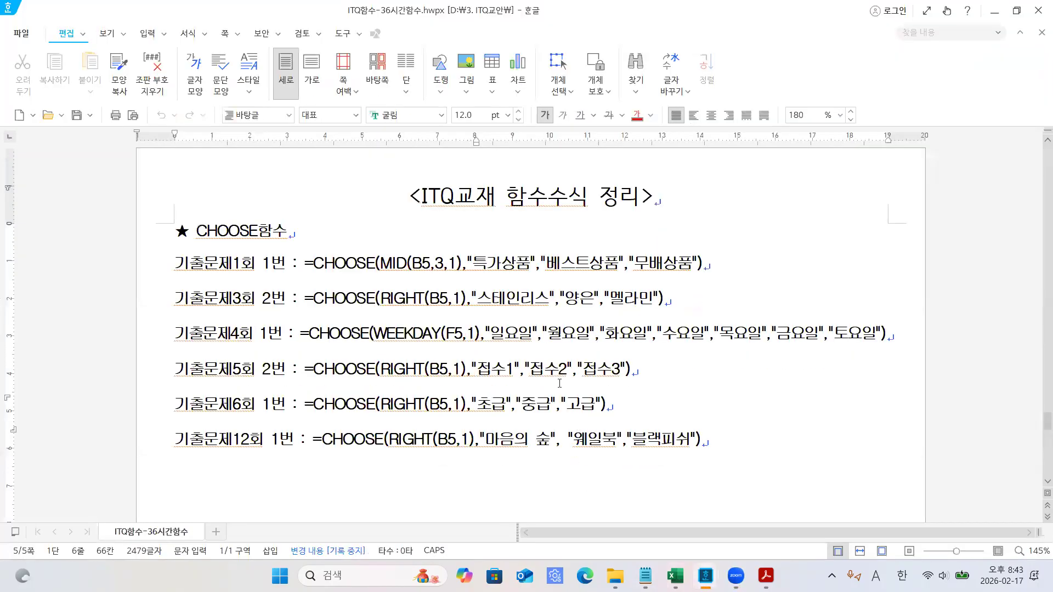
- Review the CHOOSE formulas listed for the six exam questions in the ITQ함수-36시간함수 document
left_click(559, 382)
left_click_drag(175, 235, 305, 227)
left_click(305, 229)
left_click_drag(256, 264, 645, 465)
left_click_drag(727, 439, 160, 260)
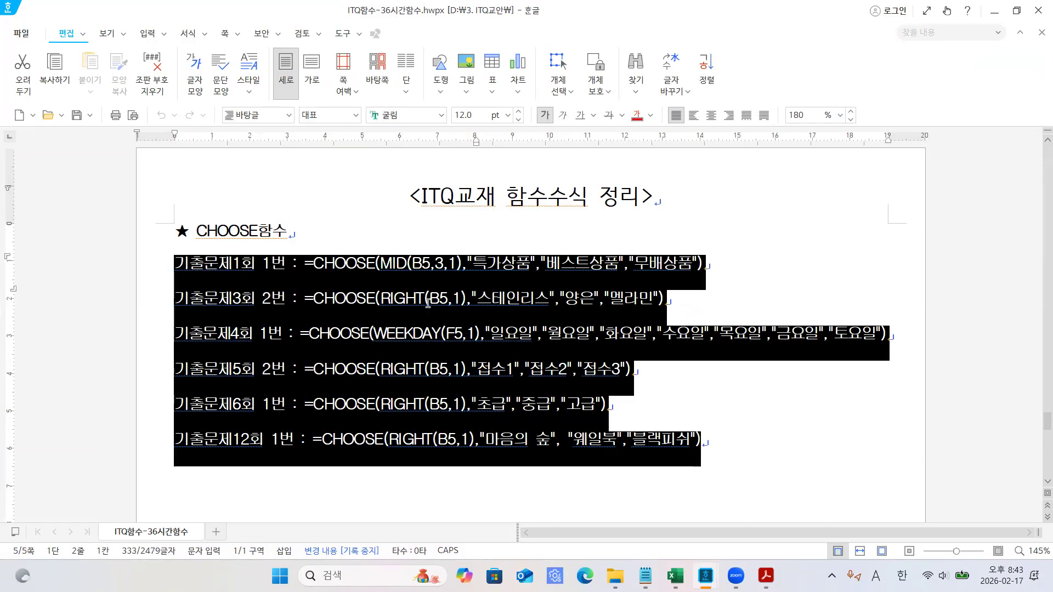
left_click(704, 365)
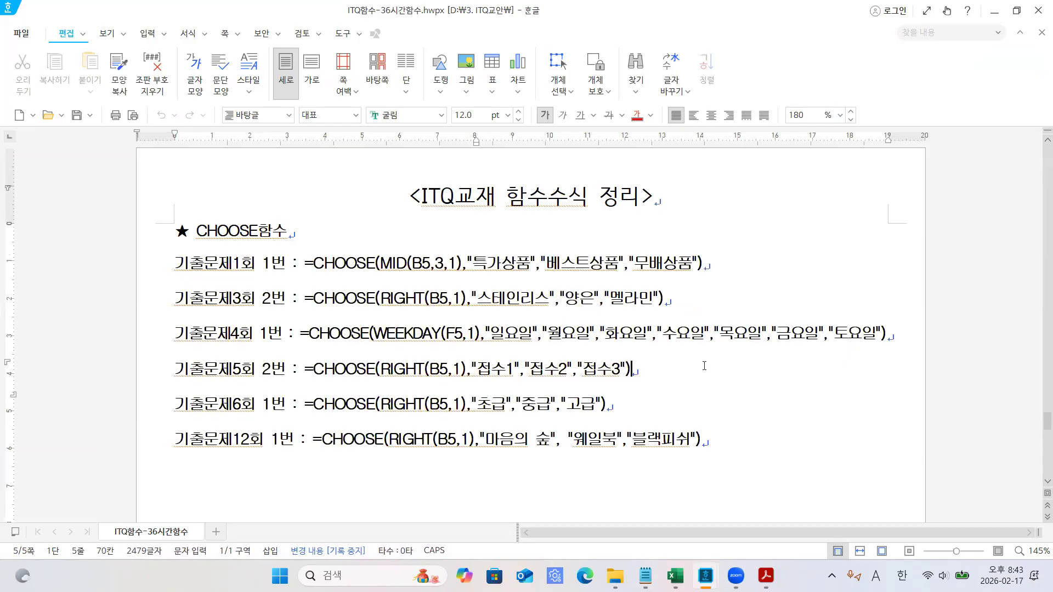
left_click_drag(171, 257, 742, 266)
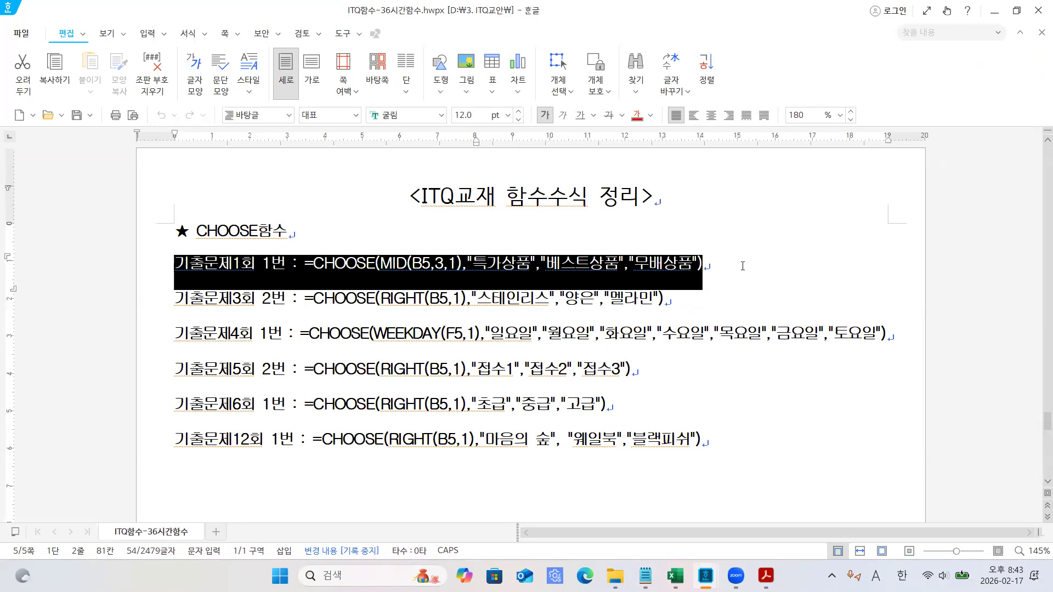
left_click(643, 318)
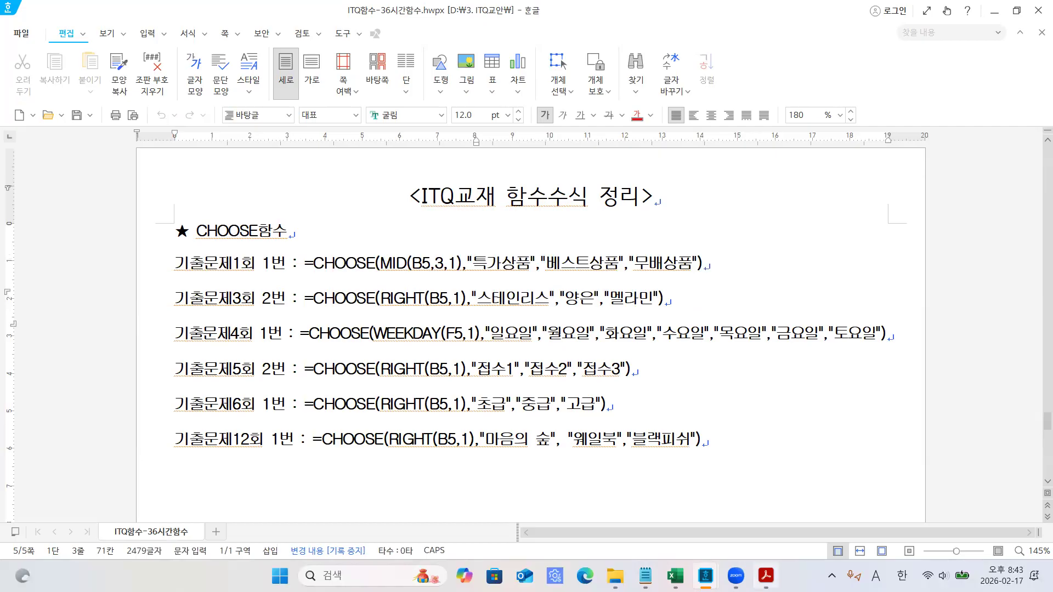
- Switch to Acrobat, close all the open exam PDFs, and close the leftover new-tab browser window
left_click(766, 575)
left_click(1033, 18)
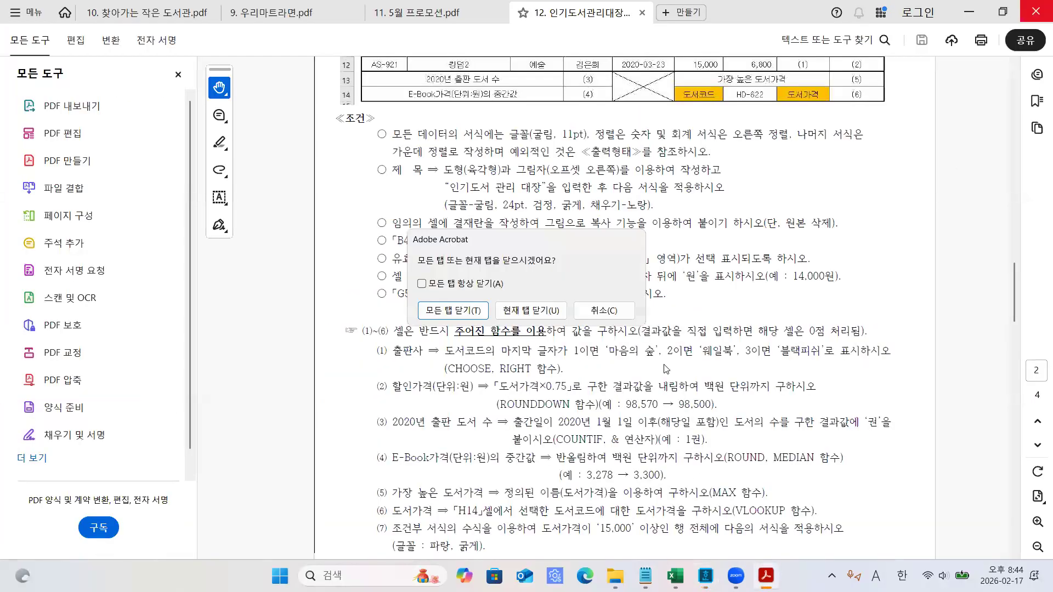
left_click(544, 317)
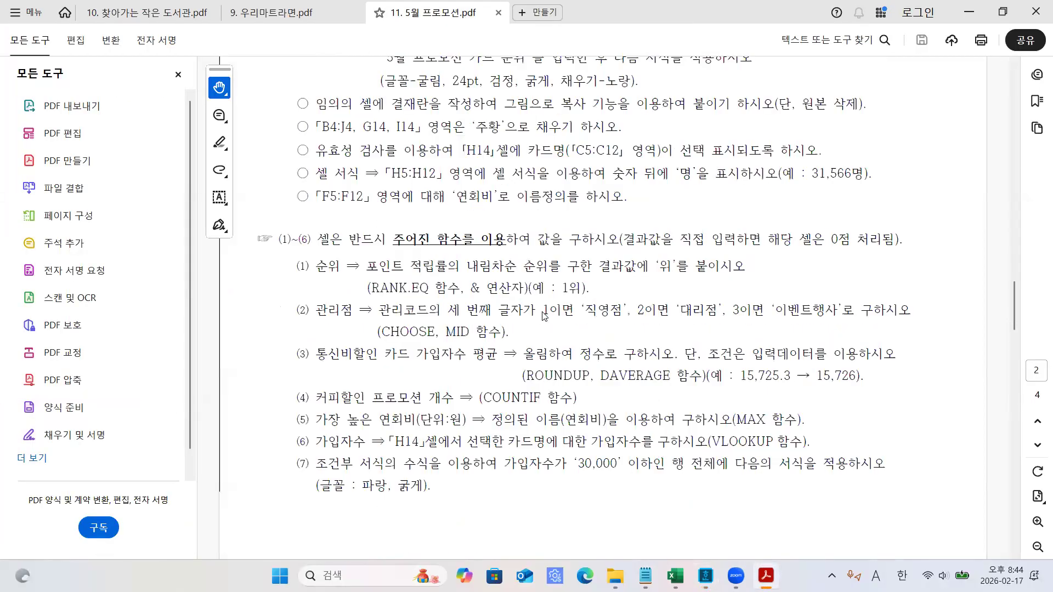
left_click(1036, 12)
left_click(479, 311)
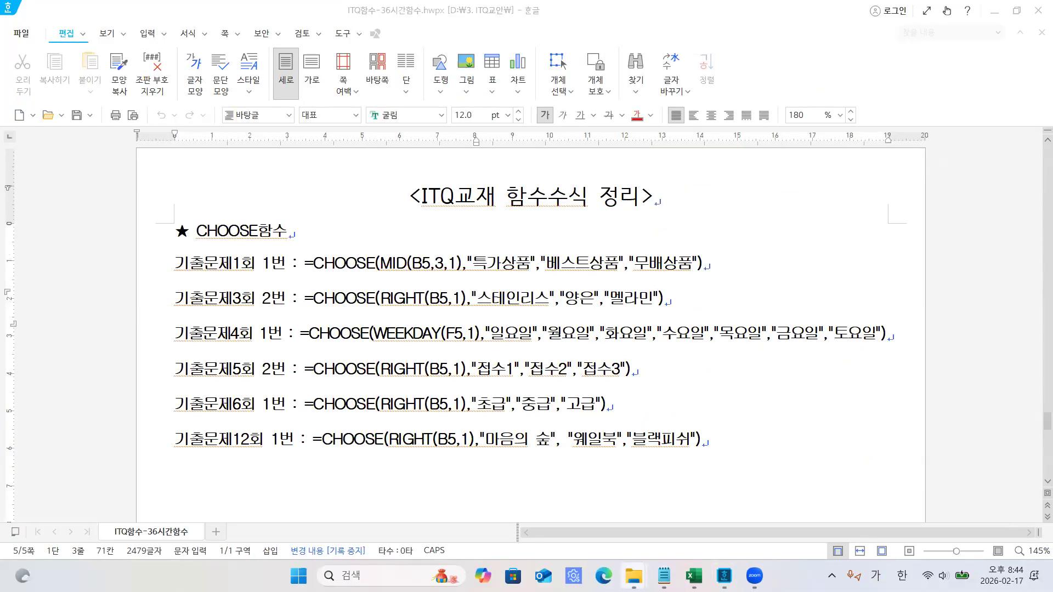
left_click(1037, 10)
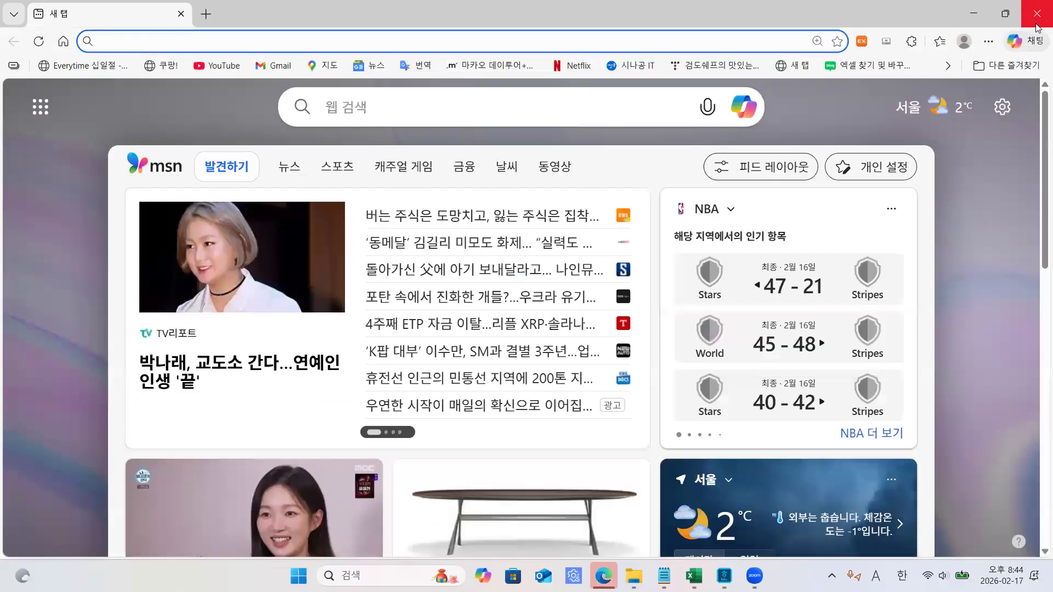
left_click(1037, 22)
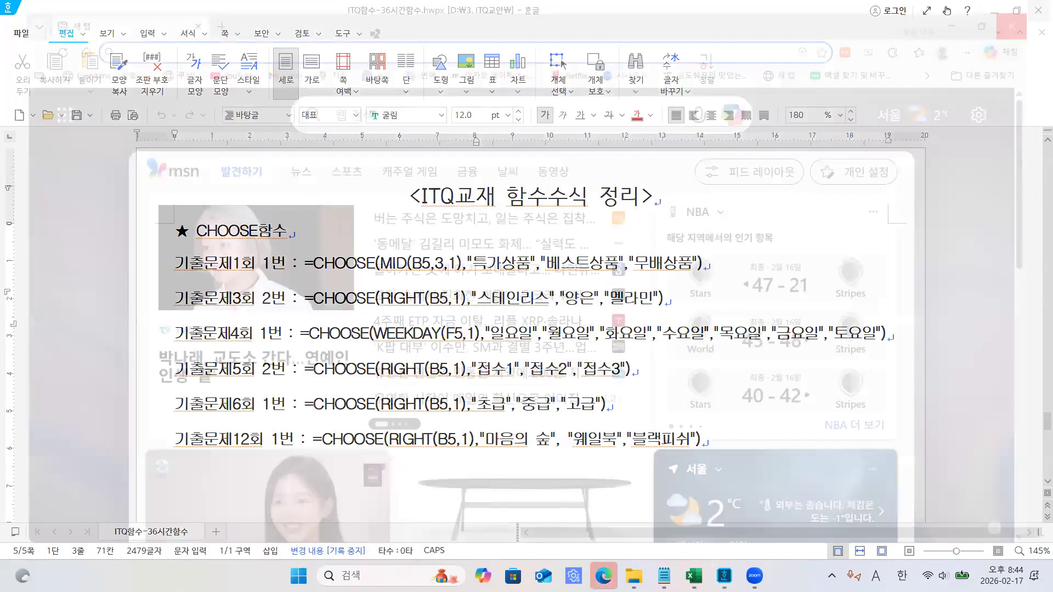
- Close both Zoom folder windows in File Explorer
mouse_move(634, 575)
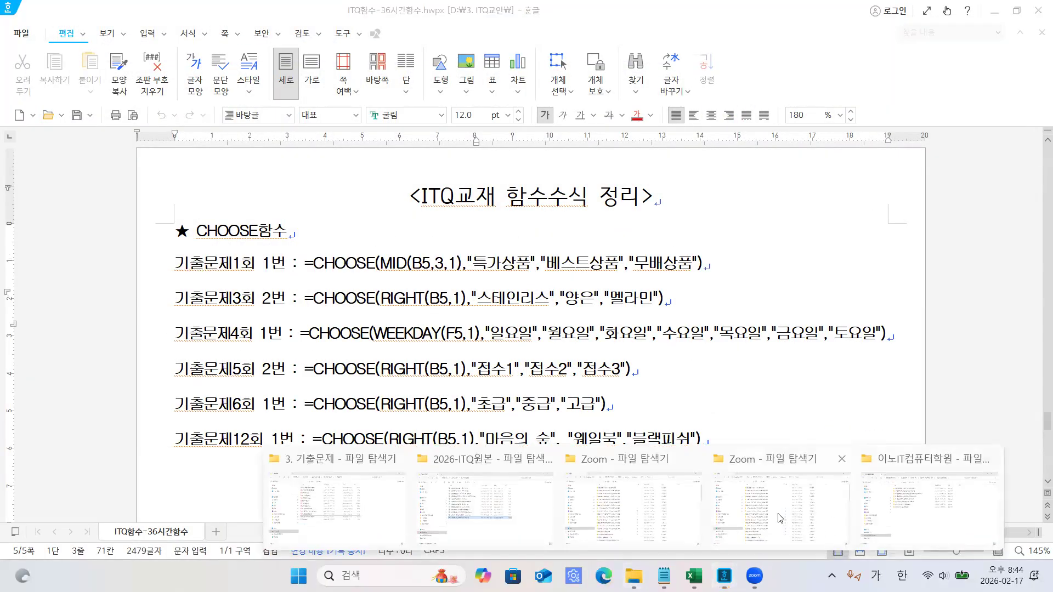
left_click(841, 459)
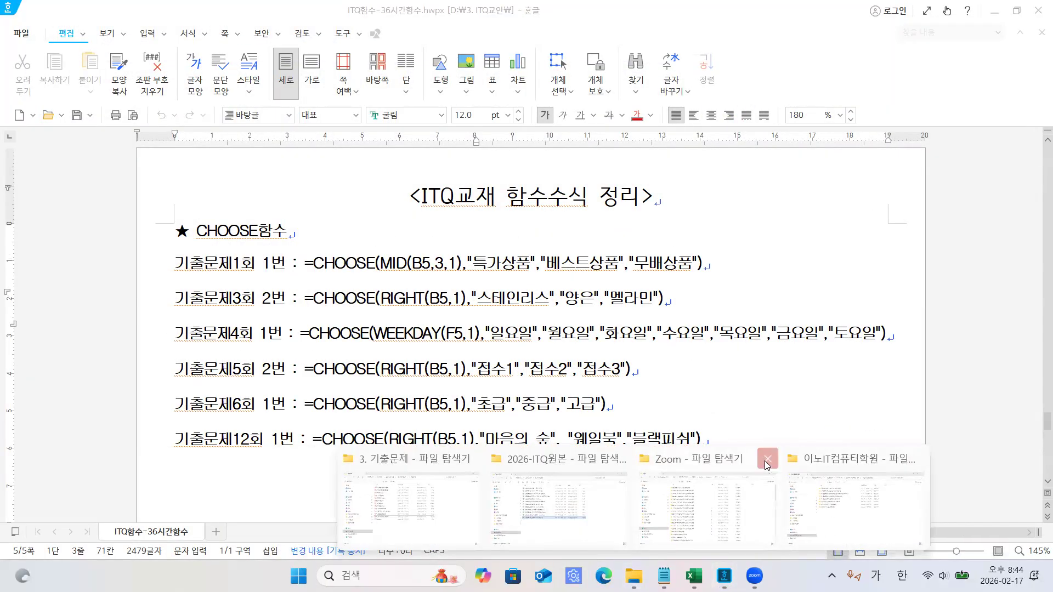
left_click(768, 459)
- Open 기출문제1회-한마음 수입식자재.xlsx from 2026-ITQ원본 and the matching PDF from 3. 기출문제, showing its function conditions on page 2
left_click(592, 493)
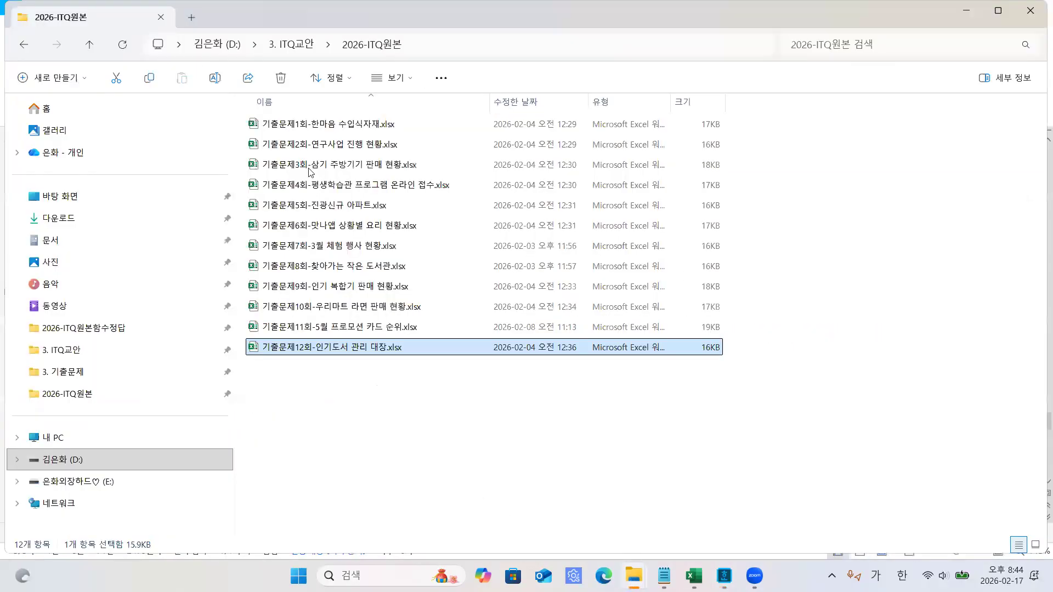
double_click(310, 127)
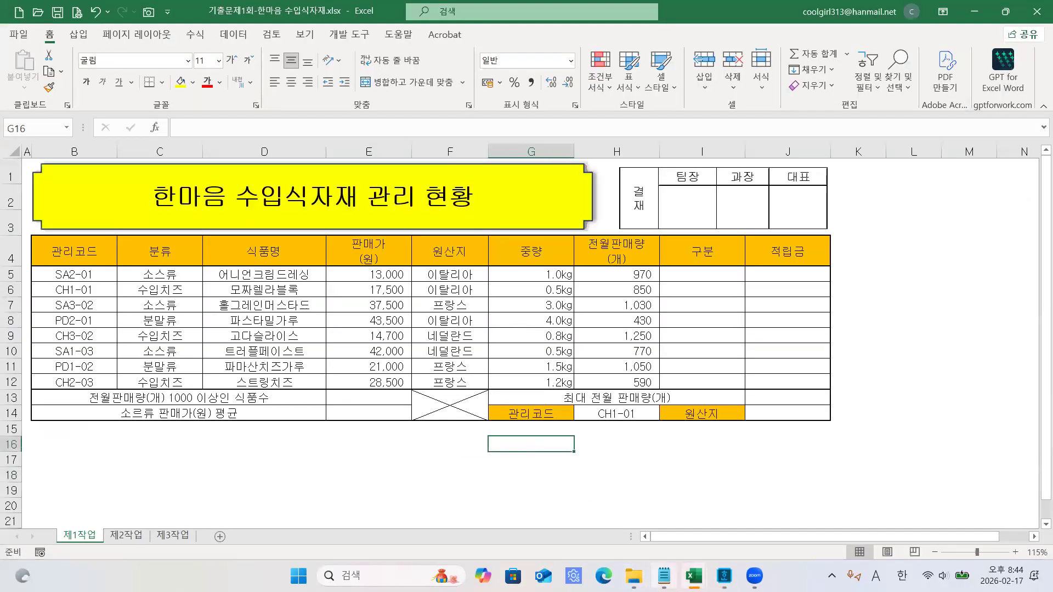
left_click(634, 576)
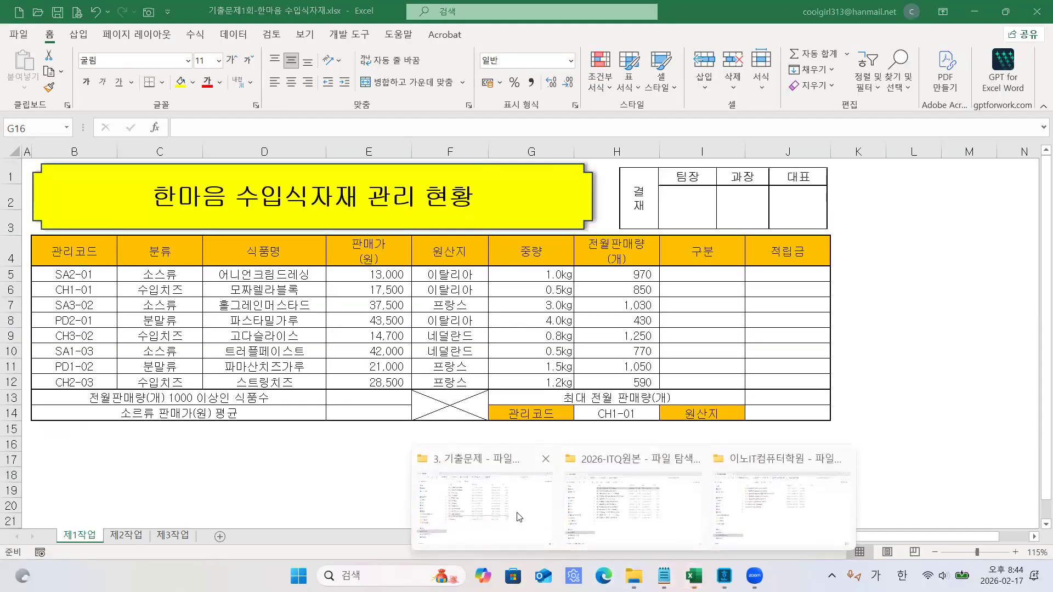
left_click(532, 526)
double_click(314, 119)
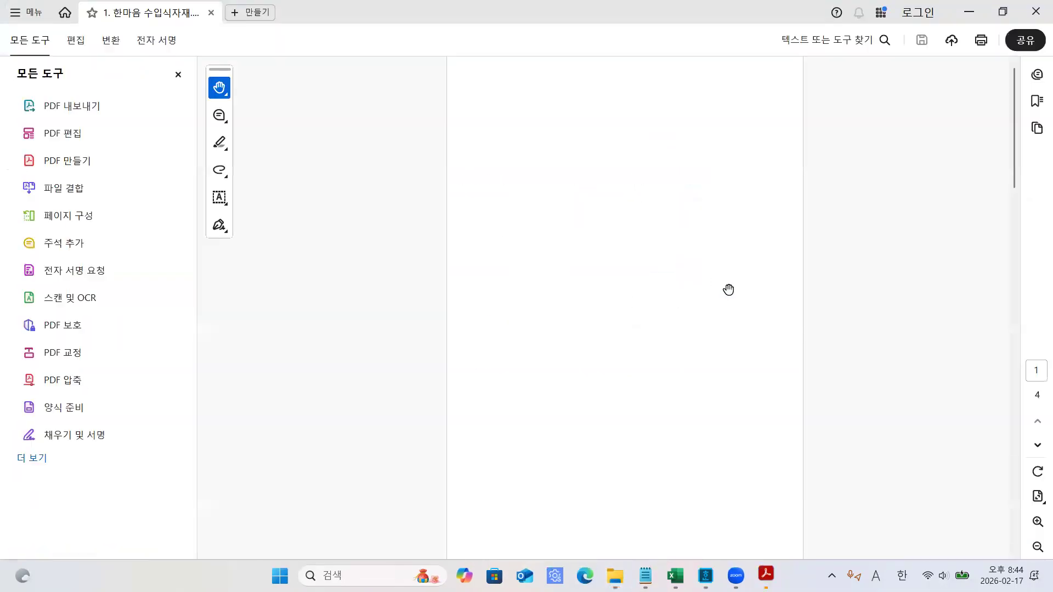
scroll(728, 289, "down", 3)
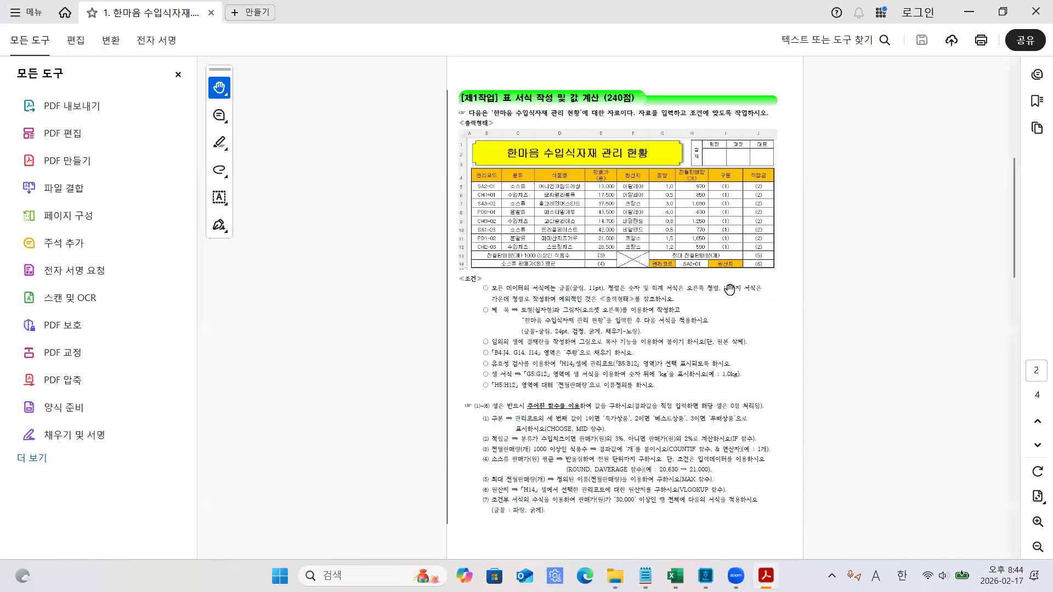
scroll(728, 289, "up", 1)
scroll(729, 289, "up", 1)
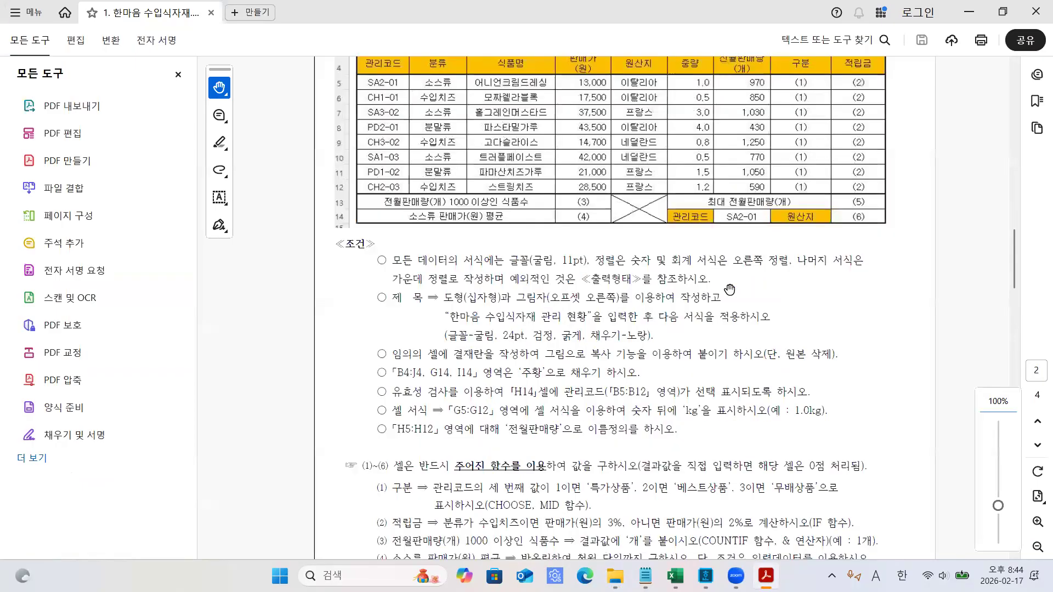
scroll(728, 289, "down", 2)
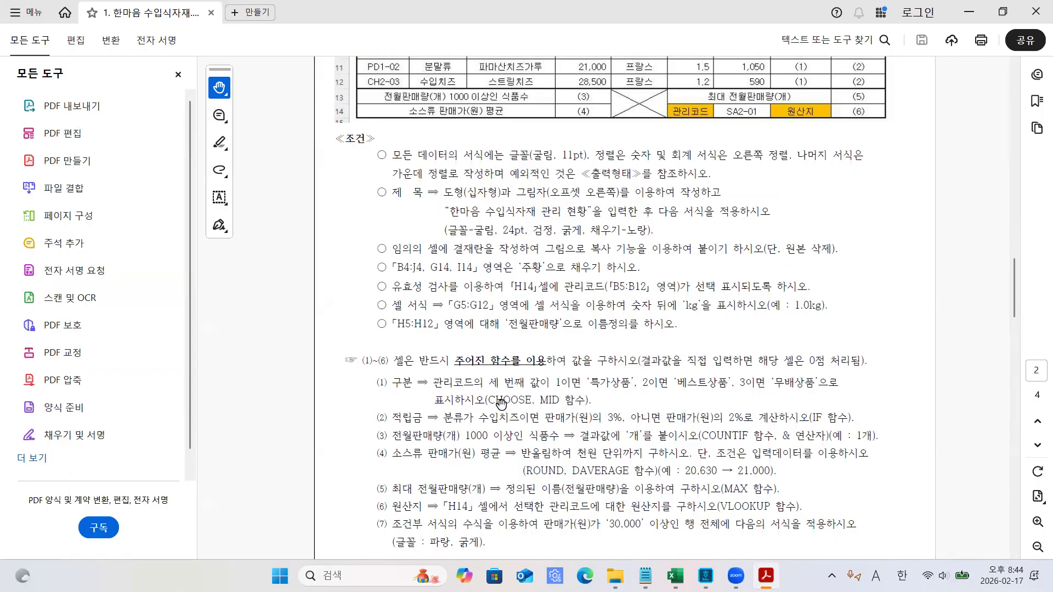
- Switch to the 기출문제1회 workbook in Excel and select an empty cell below the table
mouse_move(675, 575)
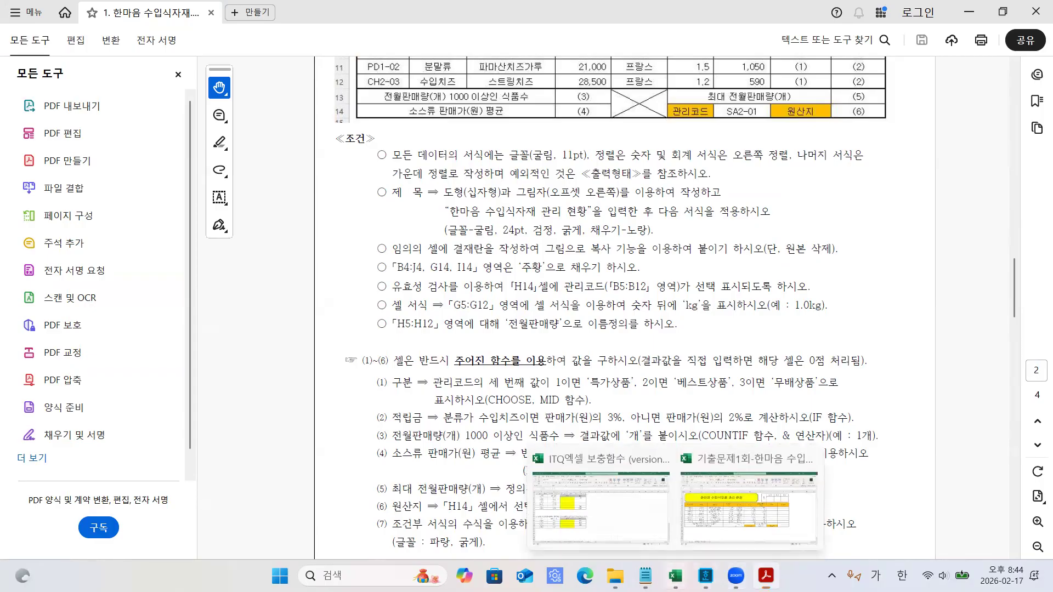
left_click(712, 525)
left_click(609, 412)
left_click(626, 460)
- Switch to Hangul, check the ITQ함수-36시간함수.asv copy, and bring up the 2026년ITQ함수.hwp notes
mouse_move(706, 575)
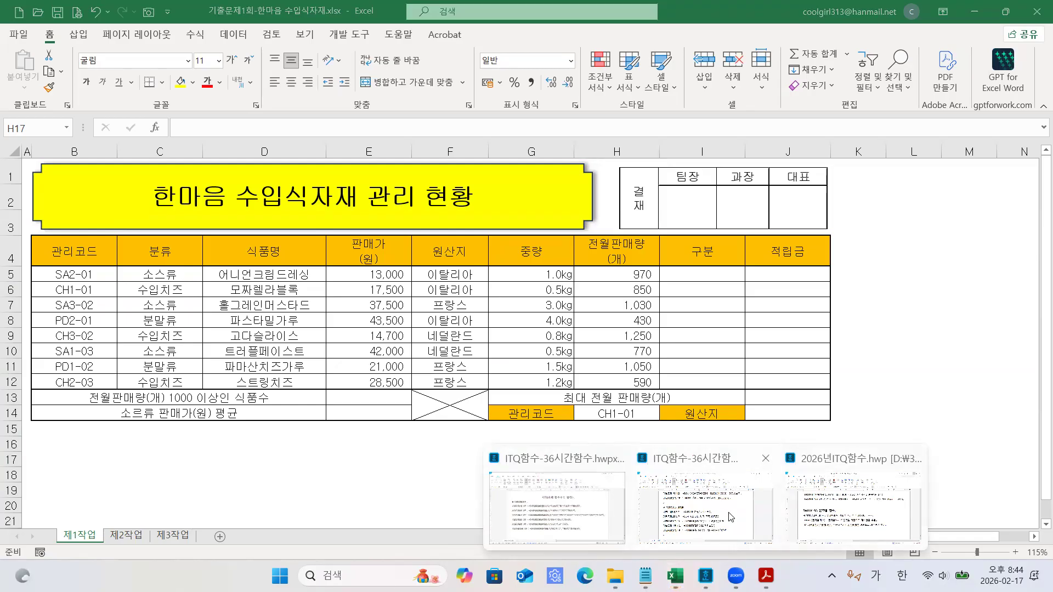
left_click(695, 510)
scroll(685, 395, "up", 3)
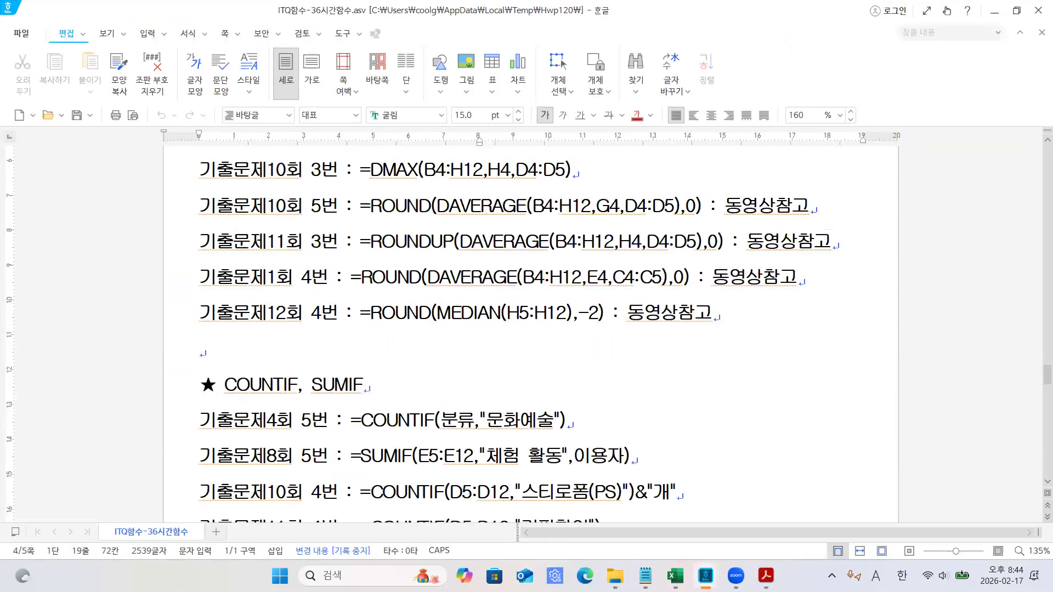
scroll(686, 394, "down", 2)
key("Caps_Lock")
mouse_move(705, 575)
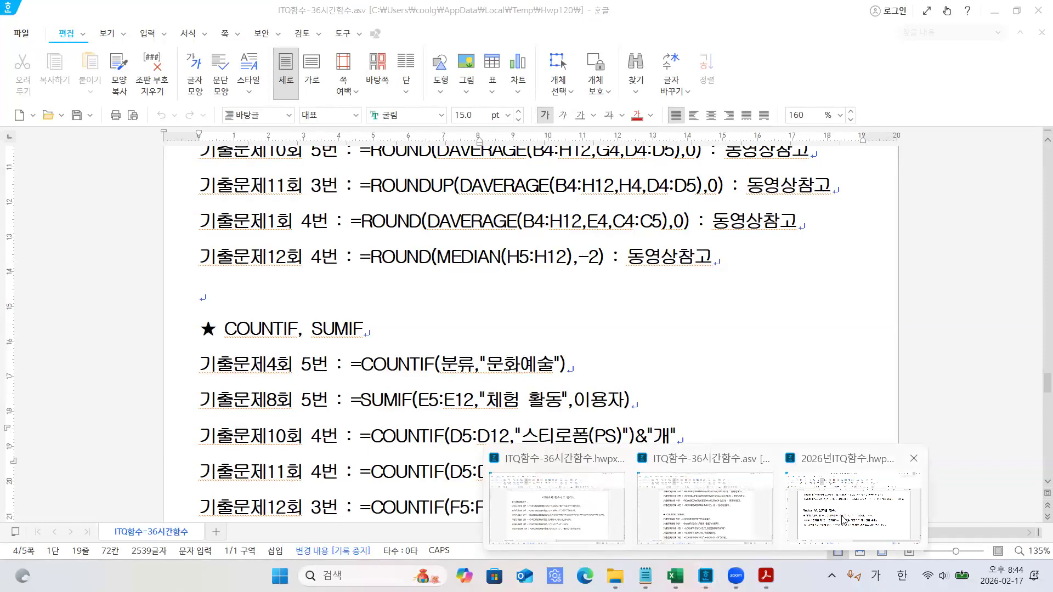
left_click(821, 524)
- Look through the 2026년ITQ함수.hwp notes for Section 08 on lookup and reference functions
scroll(709, 375, "up", 15)
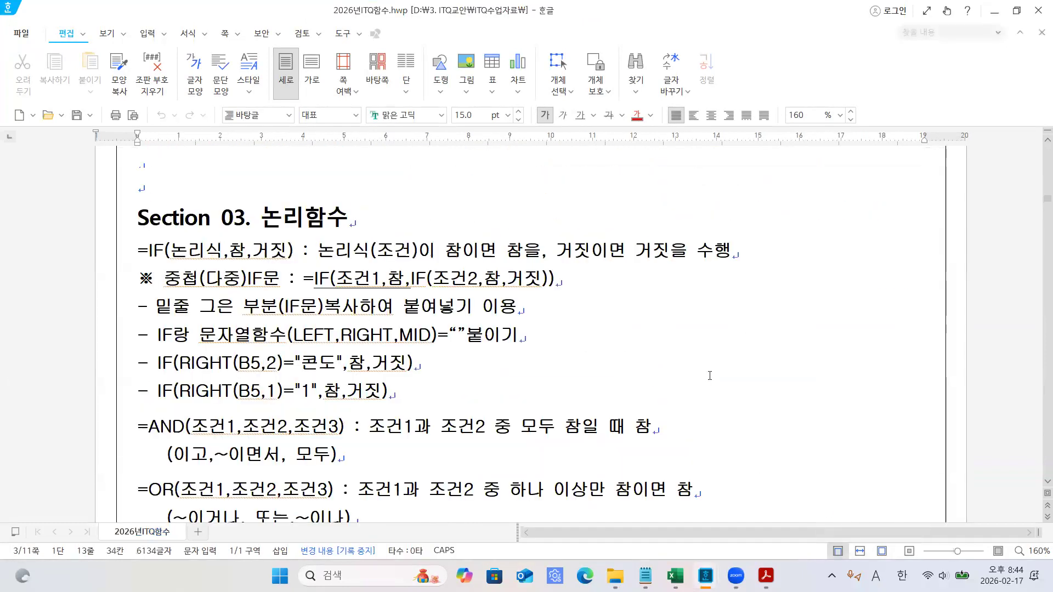
scroll(709, 376, "down", 4)
scroll(710, 376, "down", 8)
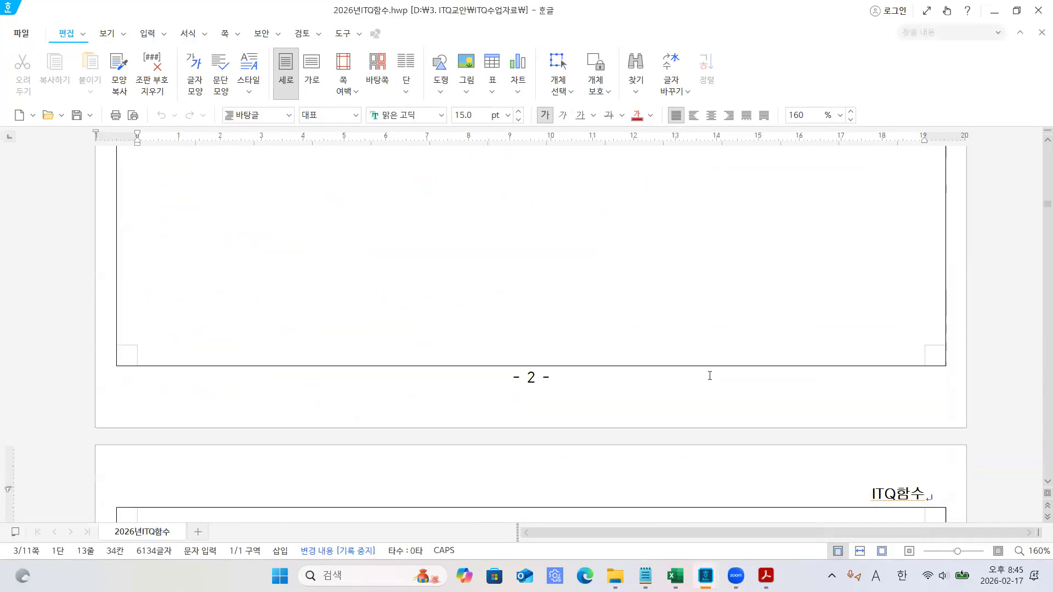
scroll(591, 390, "up", 10)
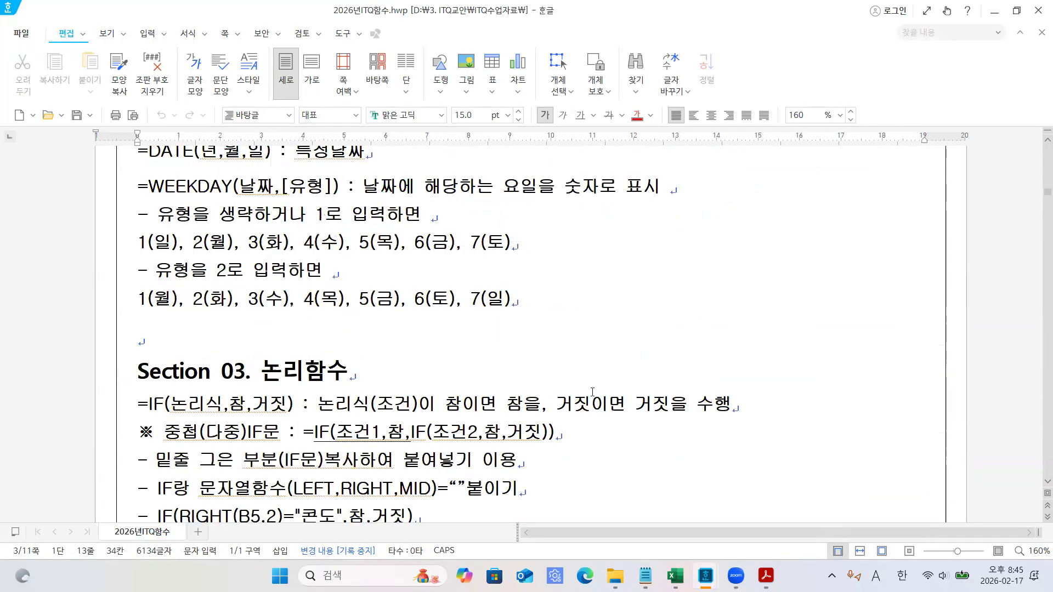
left_click_drag(262, 174, 467, 179)
left_click(502, 229)
scroll(1016, 297, "down", 2)
scroll(1016, 297, "up", 2)
scroll(1016, 297, "down", 5)
scroll(1016, 297, "down", 10)
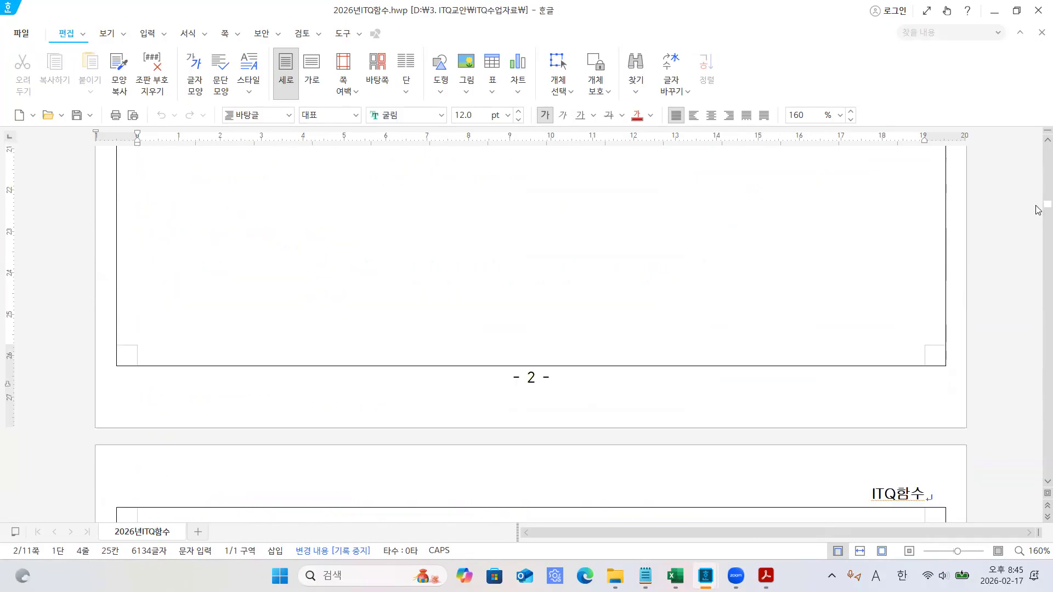
scroll(1037, 369, "down", 20)
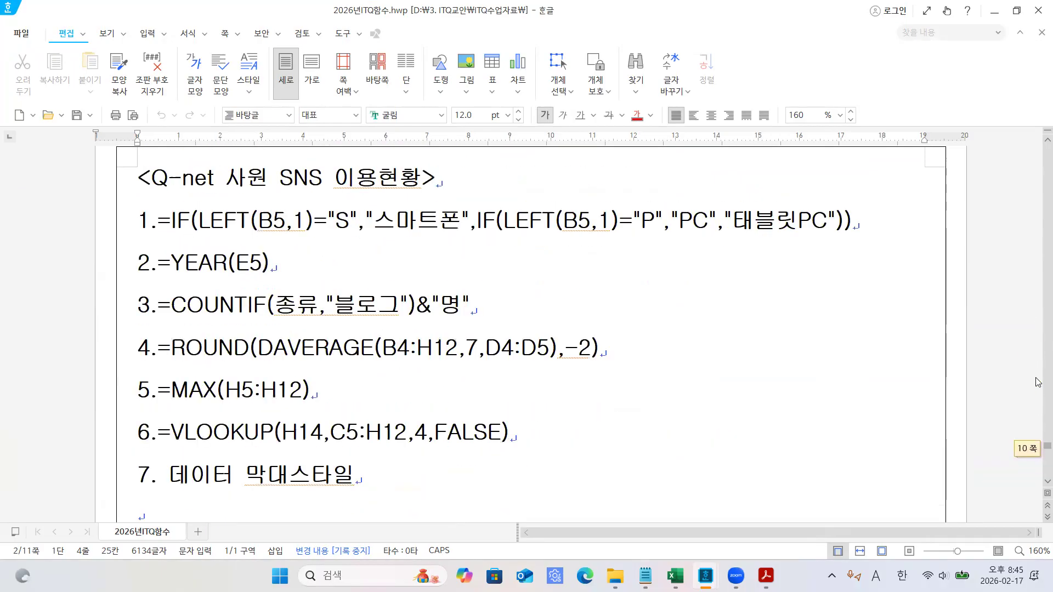
left_click_drag(1035, 344, 1037, 306)
scroll(749, 296, "up", 9)
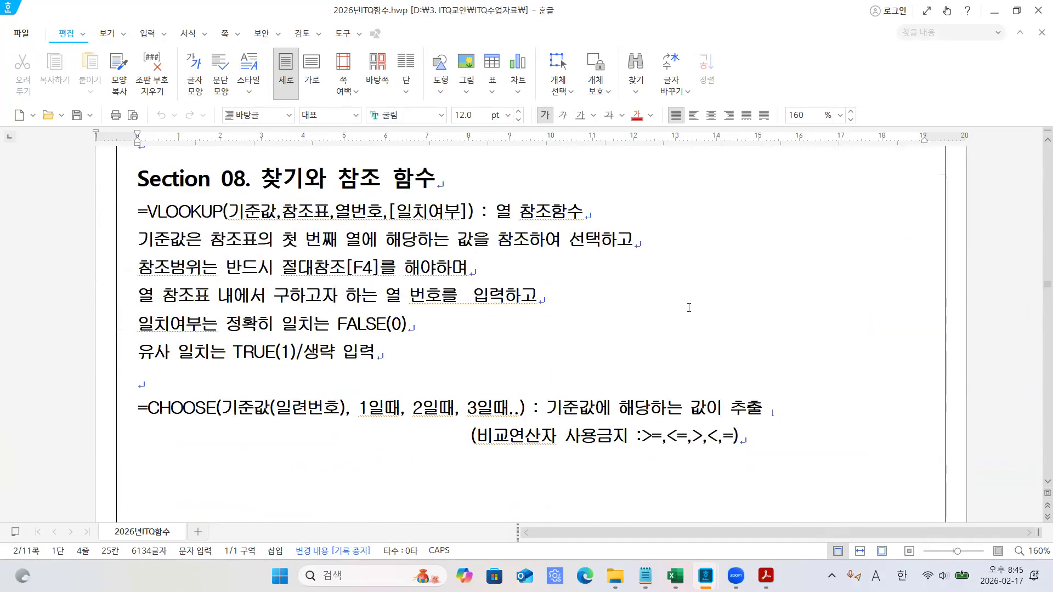
- Examine the CHOOSE syntax in Section 08, including its index argument and the description of what it extracts
left_click(545, 306)
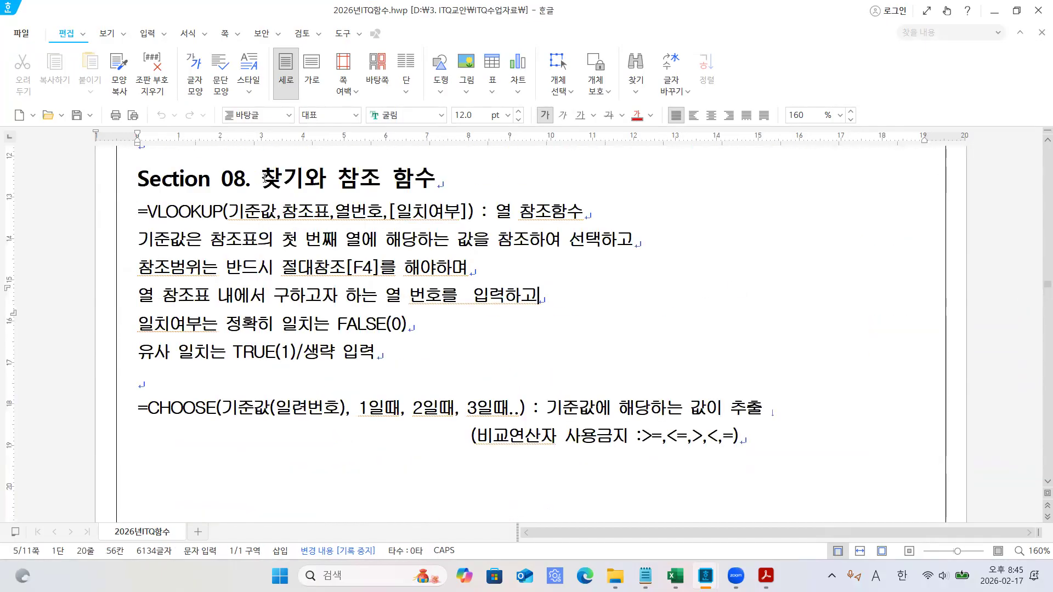
left_click_drag(263, 177, 437, 179)
left_click(559, 202)
left_click_drag(147, 430, 215, 429)
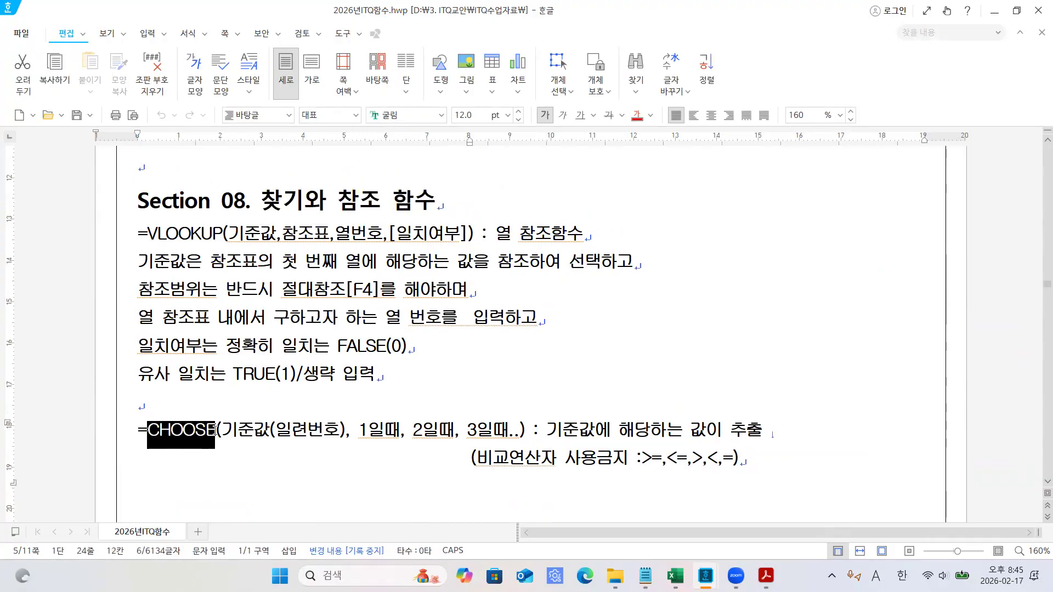
left_click(190, 455)
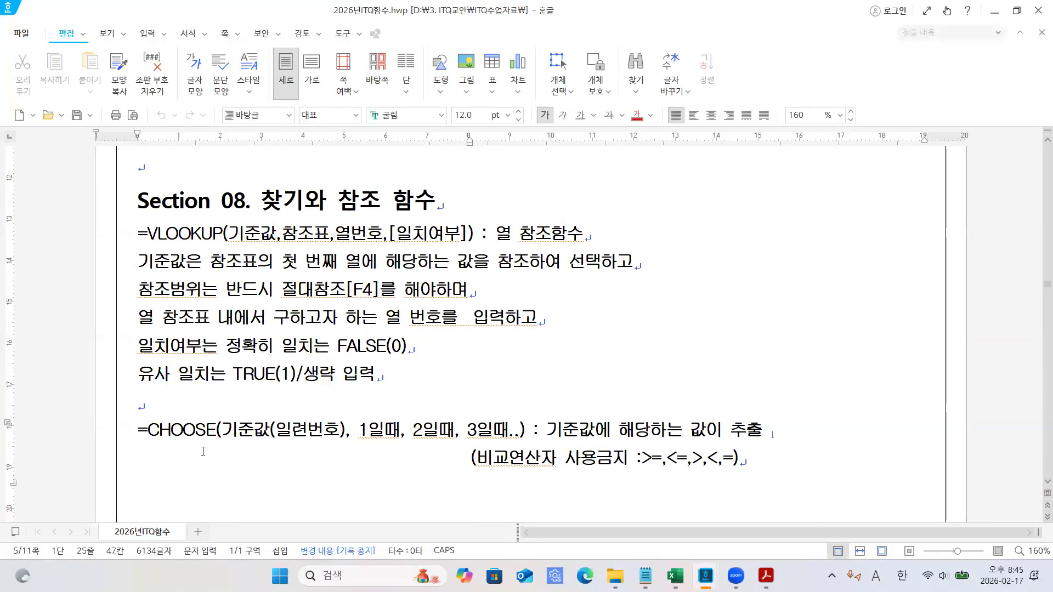
left_click(236, 421)
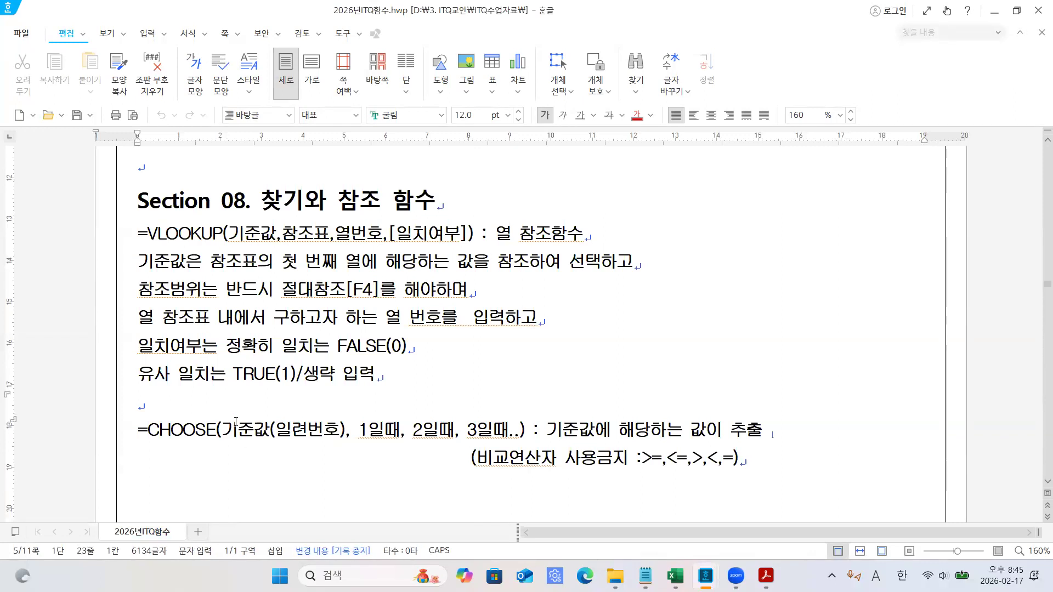
left_click_drag(236, 422, 322, 430)
left_click(323, 430)
left_click(254, 431)
left_click(288, 433)
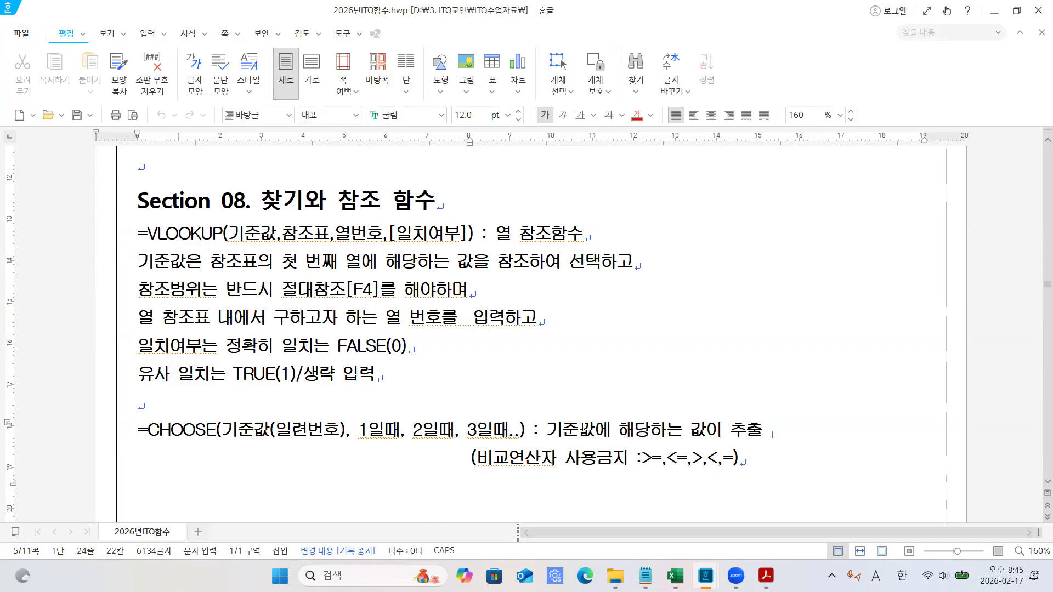
left_click_drag(561, 430, 785, 438)
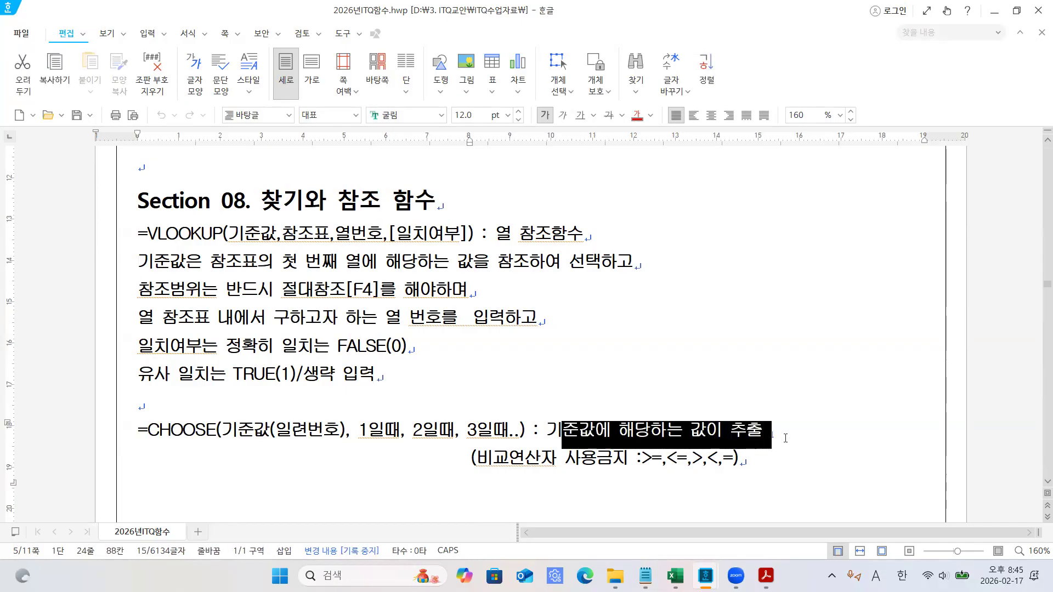
left_click(782, 435)
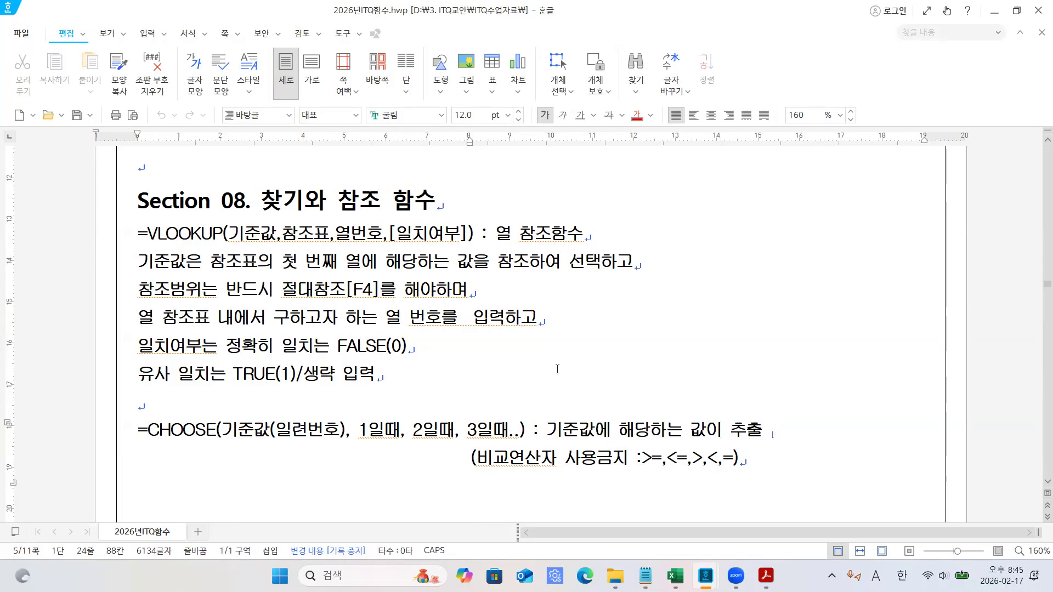
- Review the CHOOSE syntax line, comparing the 일련번호 index with the 2일때 and 3일때 value arguments
triple_click(274, 428)
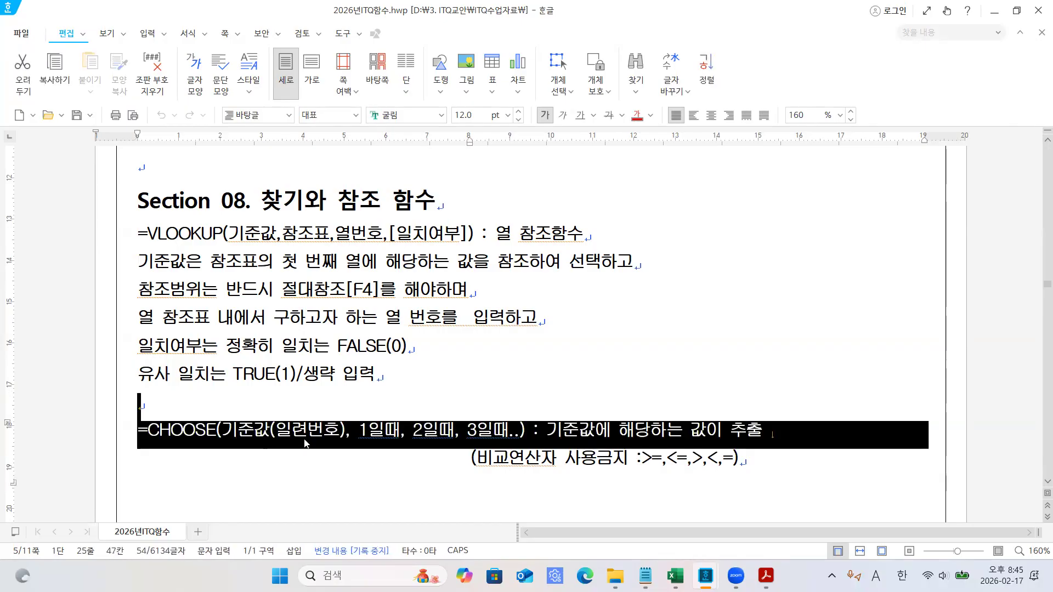
left_click(307, 433)
left_click_drag(254, 431, 314, 428)
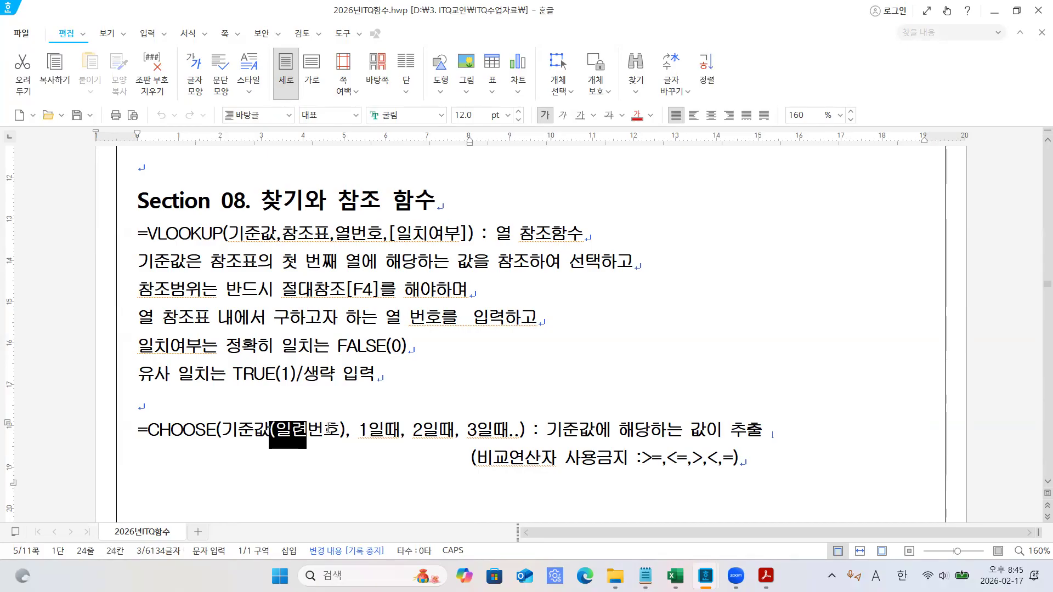
left_click_drag(418, 431, 446, 430)
left_click_drag(237, 431, 294, 425)
left_click_drag(467, 431, 509, 436)
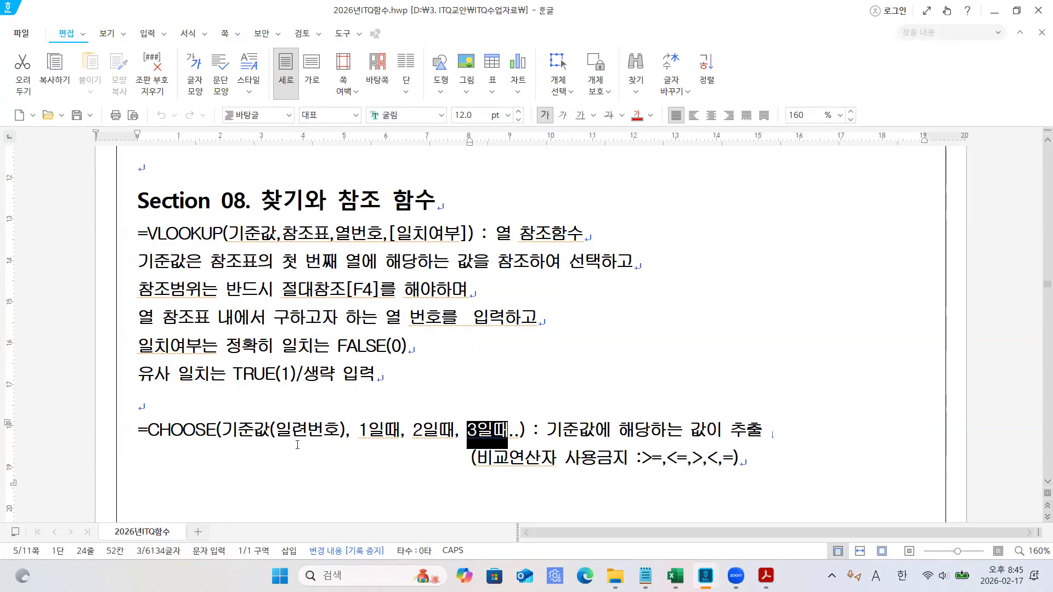
- Switch to the 기출문제1회-한마음 수입식자재.xlsx workbook in Excel and start a CHOOSE formula in cell I5
left_click(675, 575)
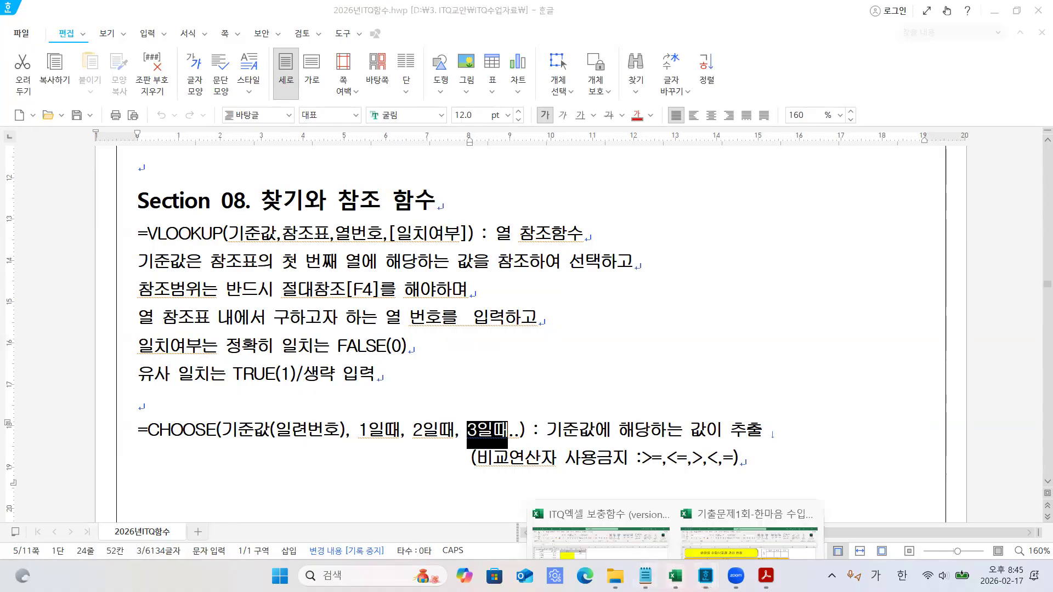
left_click(709, 540)
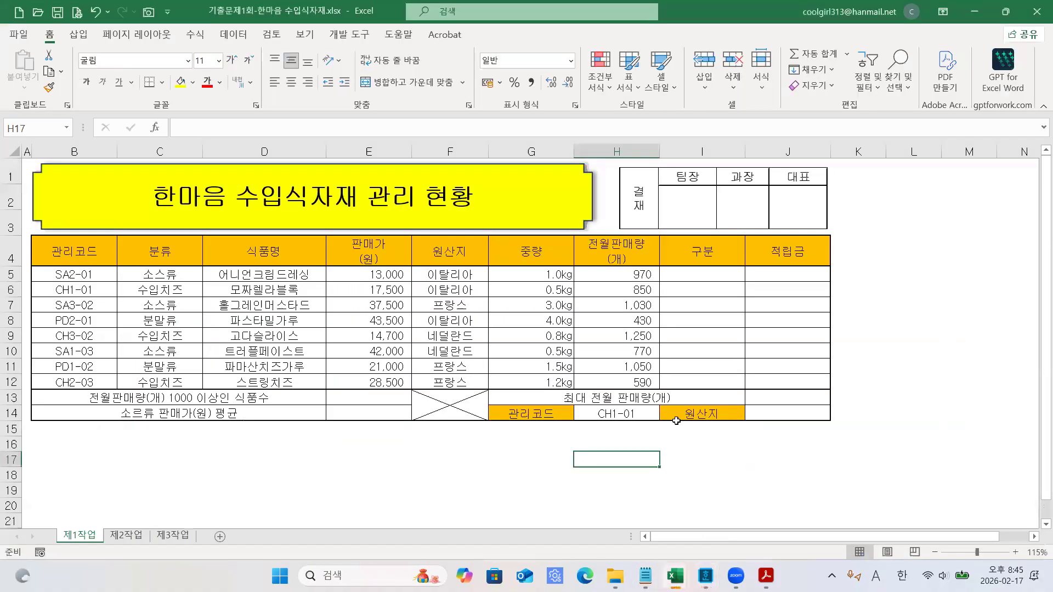
left_click(707, 273)
type("=CHOOSE")
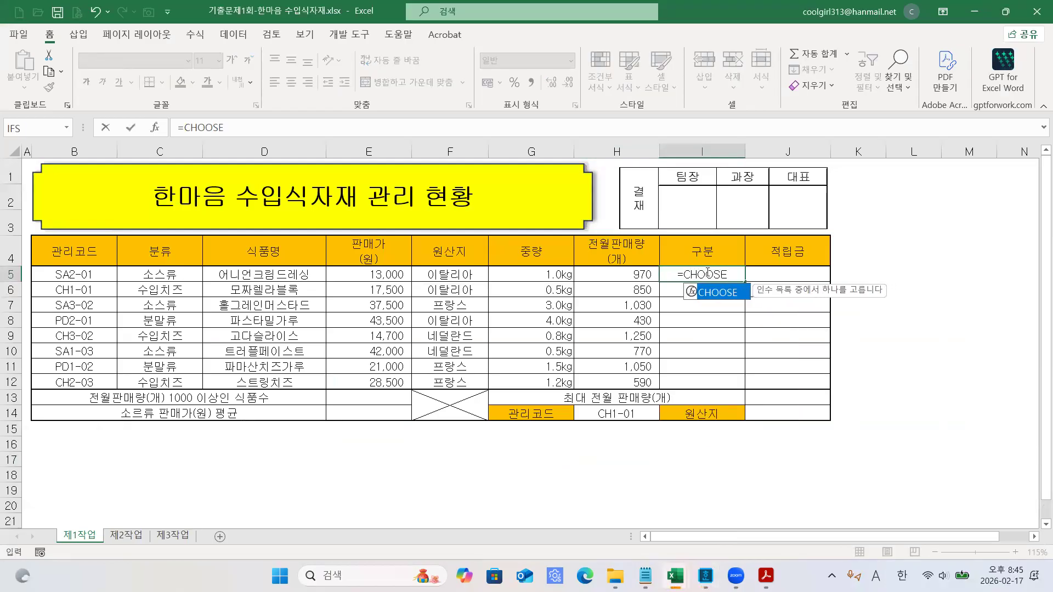
double_click(716, 294)
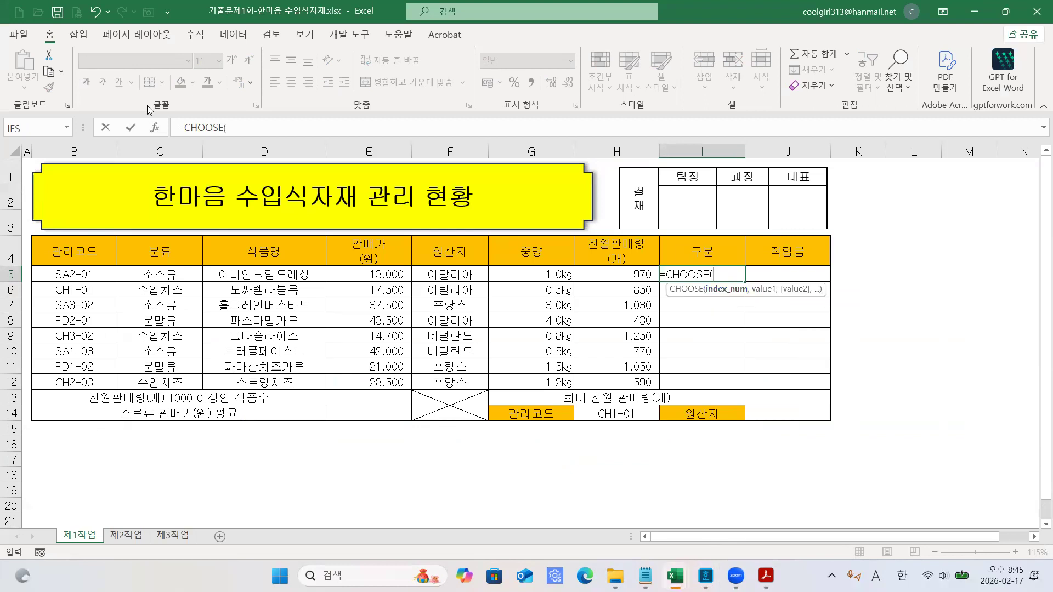
left_click(239, 127)
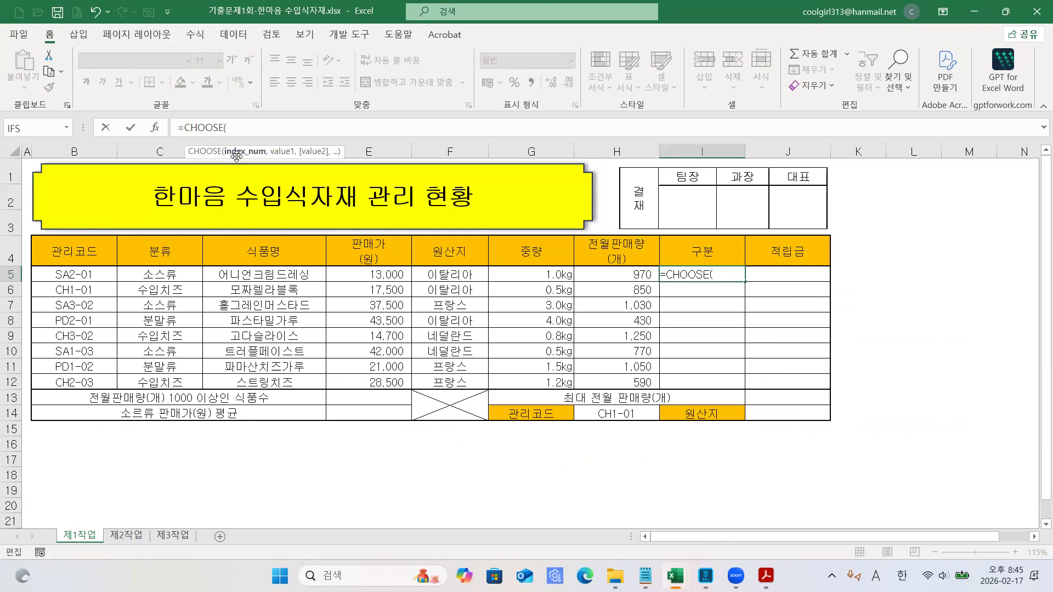
- Give the CHOOSE formula index 1 and the values "러바오", "아이바오", "푸바오", "후이바오" and "루이바오"
type("1,")
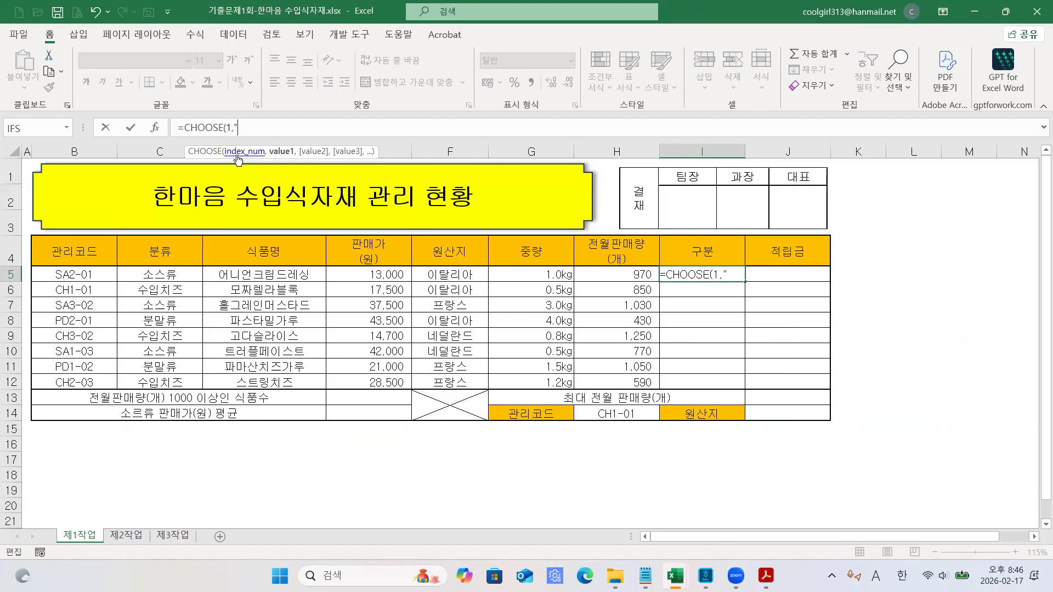
type("\"러바오\"")
type(",")
type("\"아이바오")
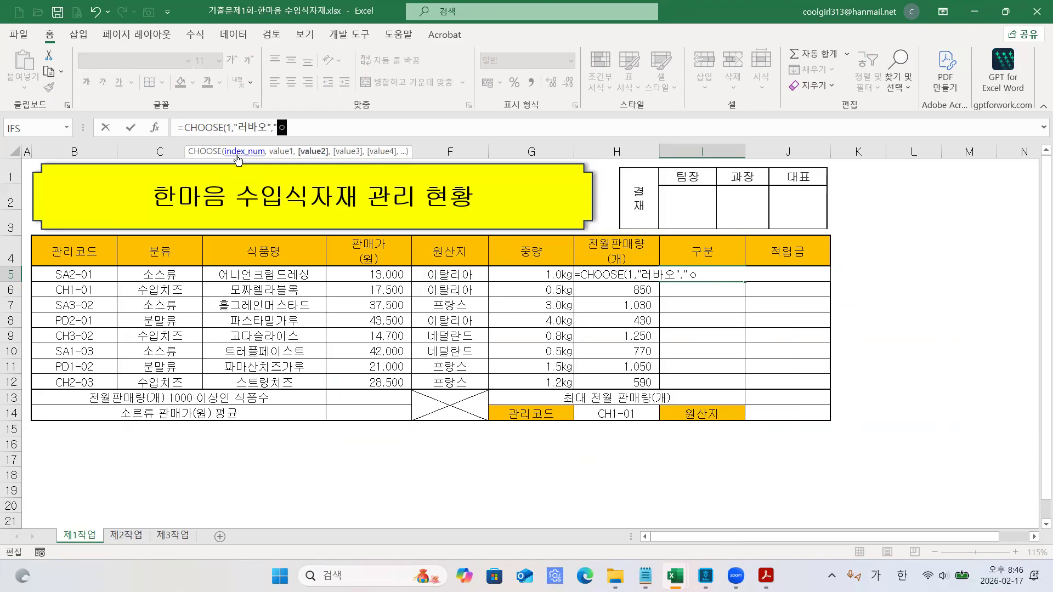
type("\",\"푸바오")
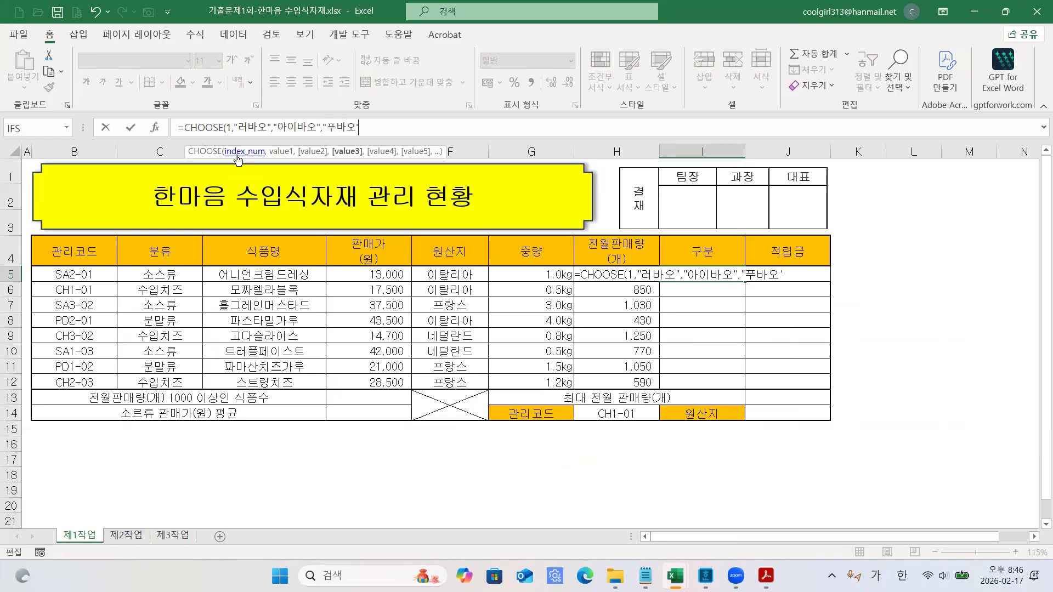
type("\",")
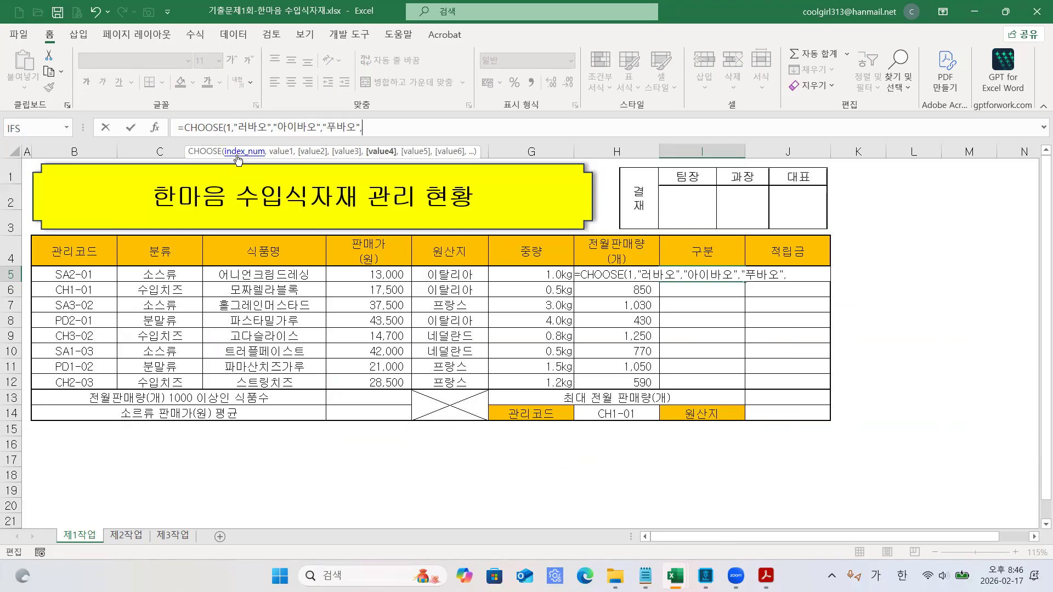
type("\"후이바오\",\"루이바오\"")
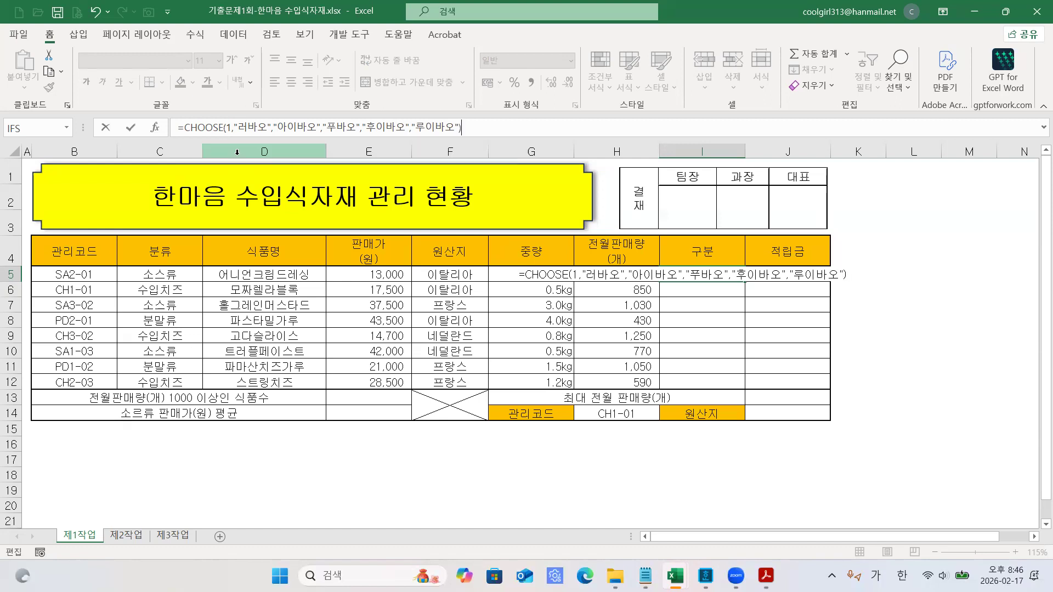
- Examine how the index number and each value argument correspond to the names in the CHOOSE formula
left_click(227, 129)
left_click_drag(256, 126, 248, 126)
left_click(228, 127)
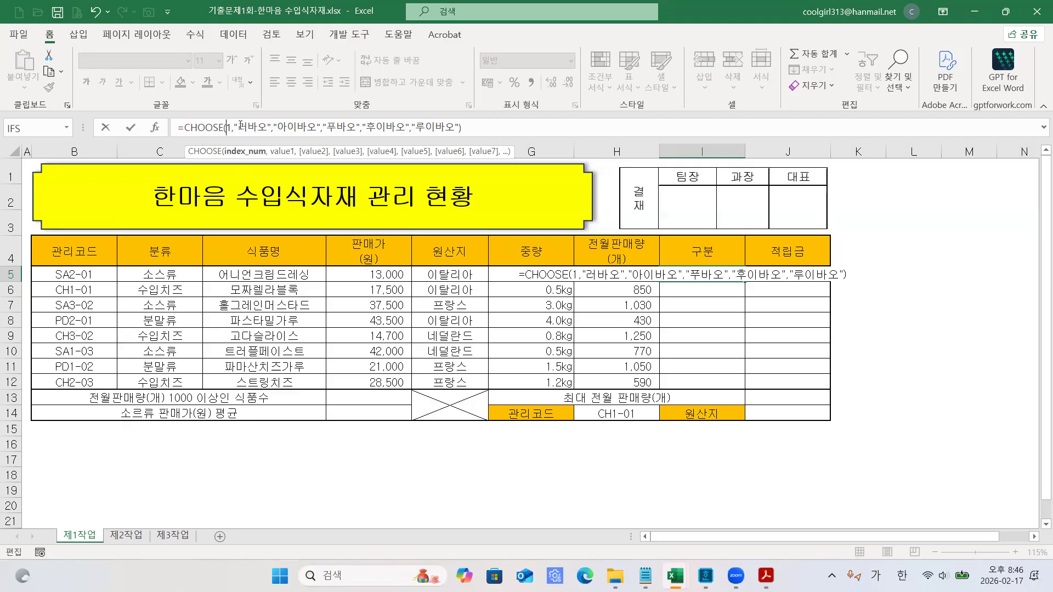
left_click(286, 126)
left_click(347, 129)
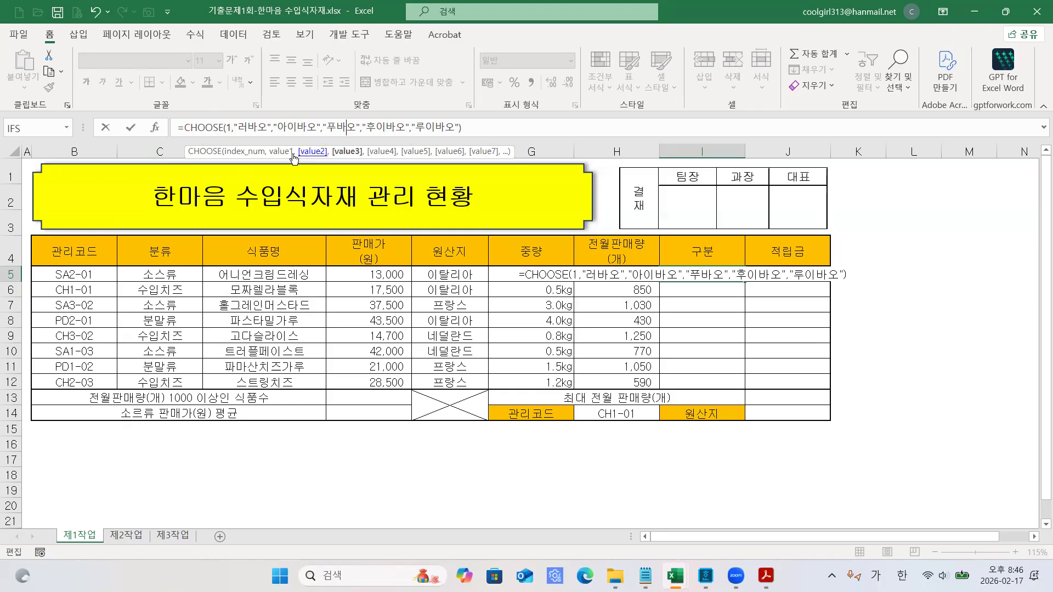
left_click(284, 152)
left_click(308, 152)
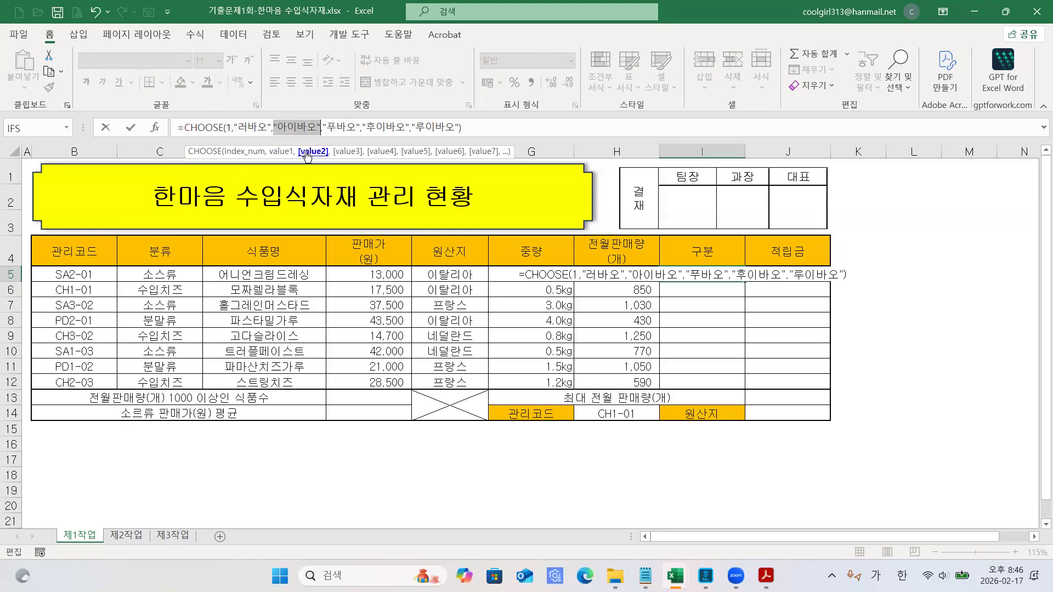
left_click(347, 151)
left_click(380, 151)
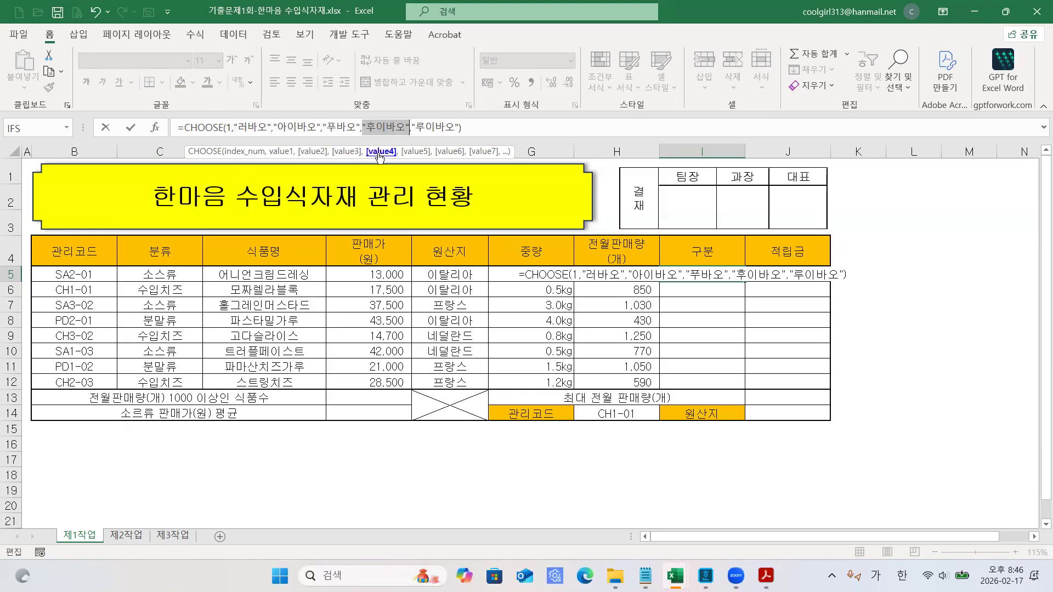
- Recheck the index against the first values, then commit the CHOOSE formula in cell I5
left_click(224, 130)
left_click(231, 129)
left_click(247, 127)
left_click(227, 130)
left_click(296, 128)
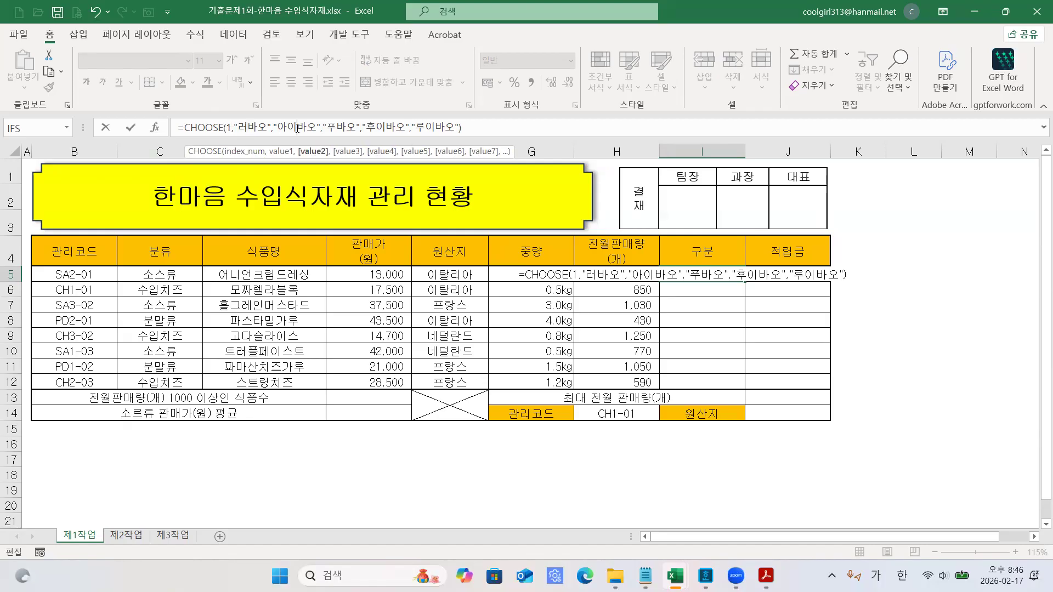
left_click(328, 128)
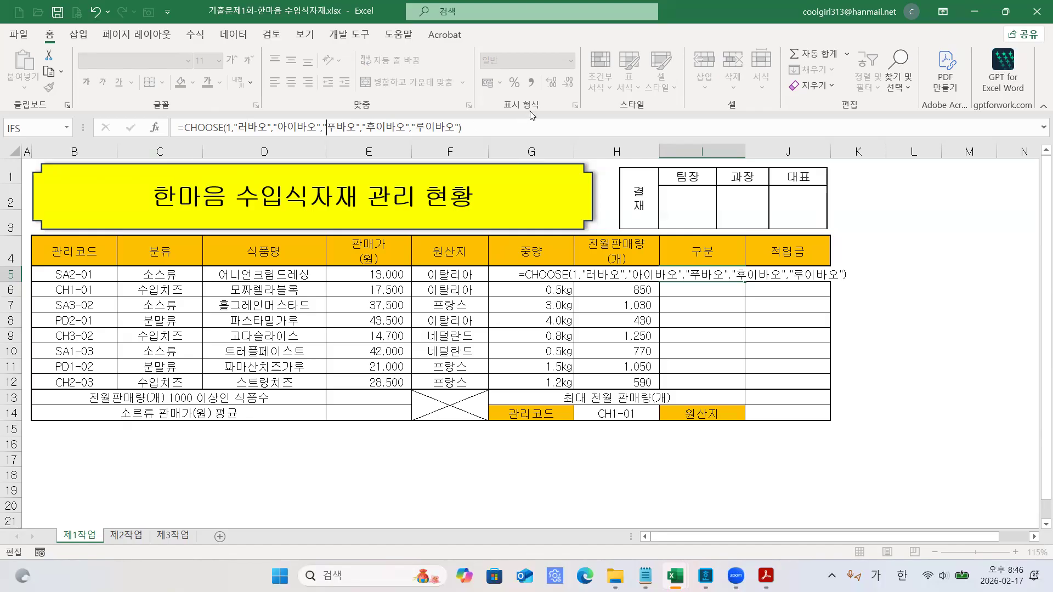
key("Return")
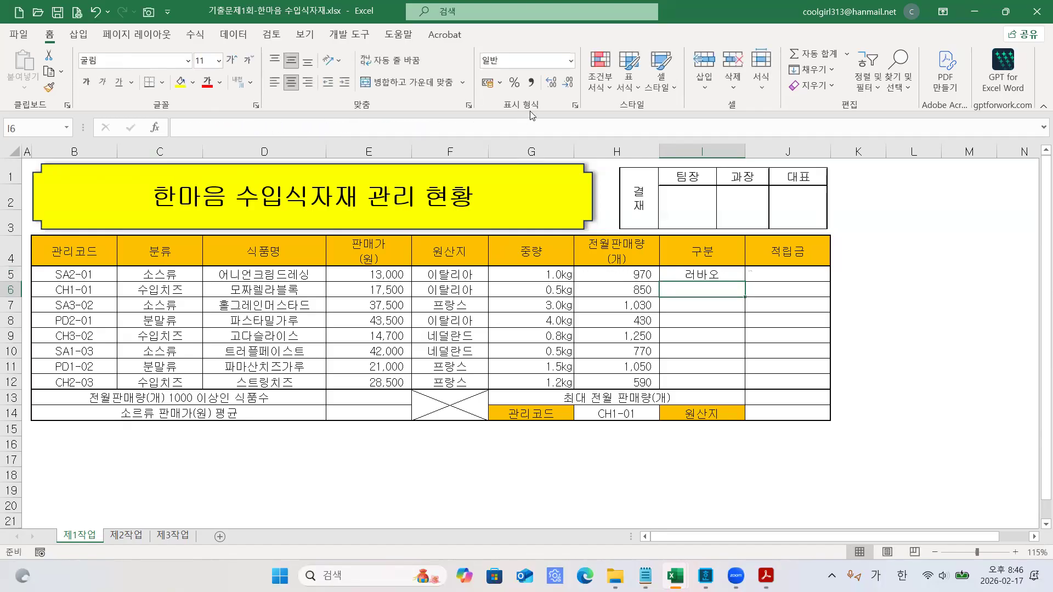
- Change the index number of the CHOOSE formula in cell I5 to 3
left_click(695, 277)
left_click(231, 126)
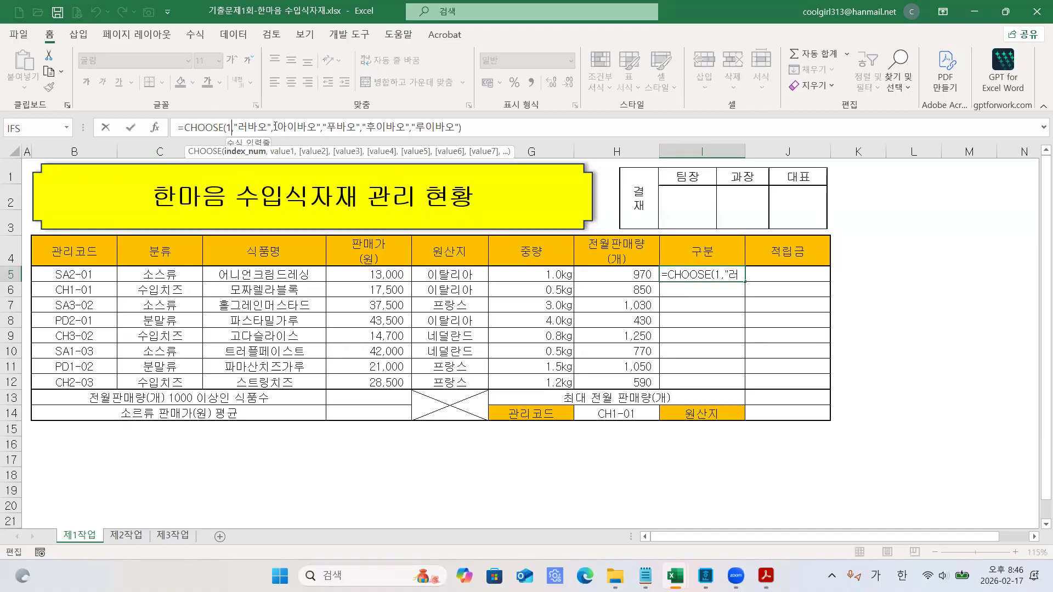
key("BackSpace")
type("3")
key("Return")
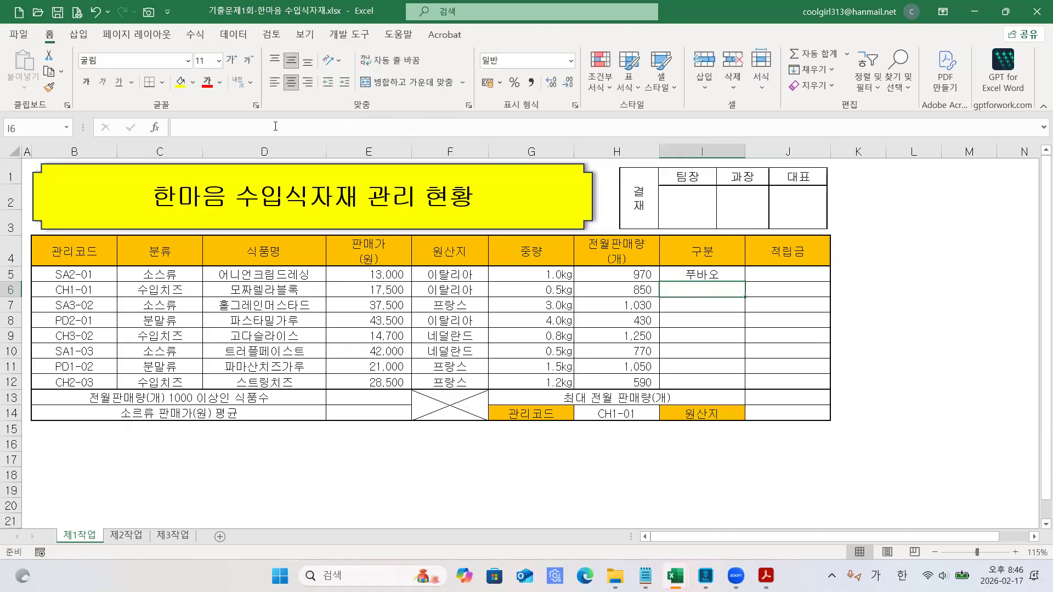
- Try index number 6 in the CHOOSE formula in cell I5
left_click(689, 276)
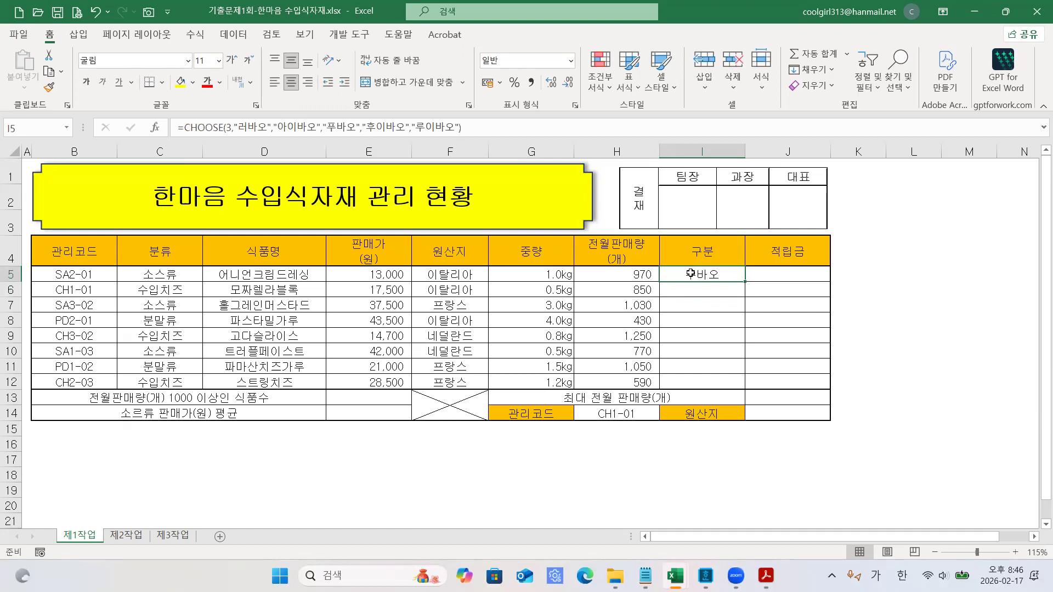
left_click(233, 127)
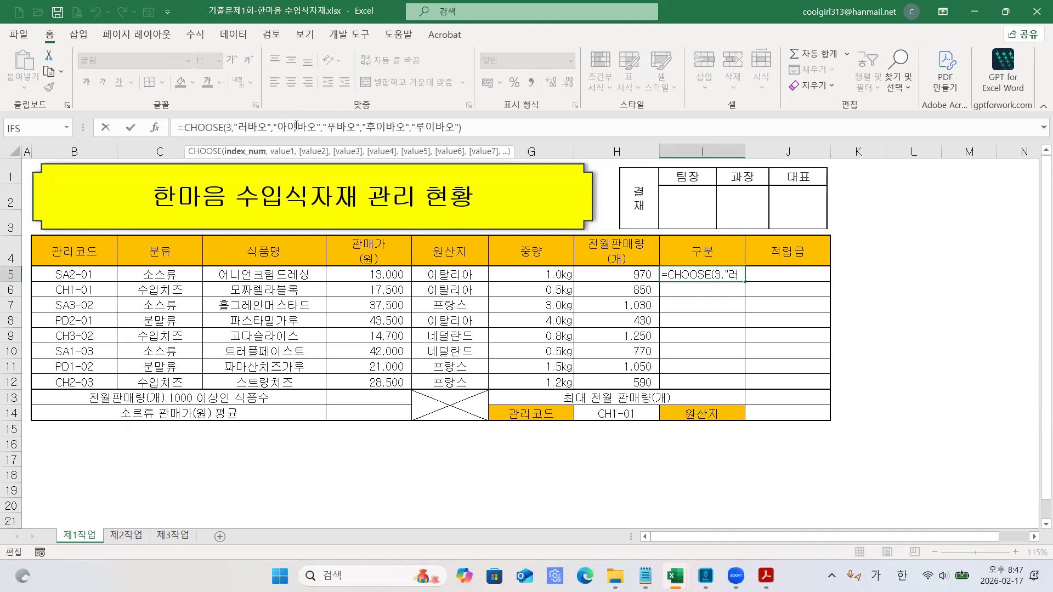
key("Return")
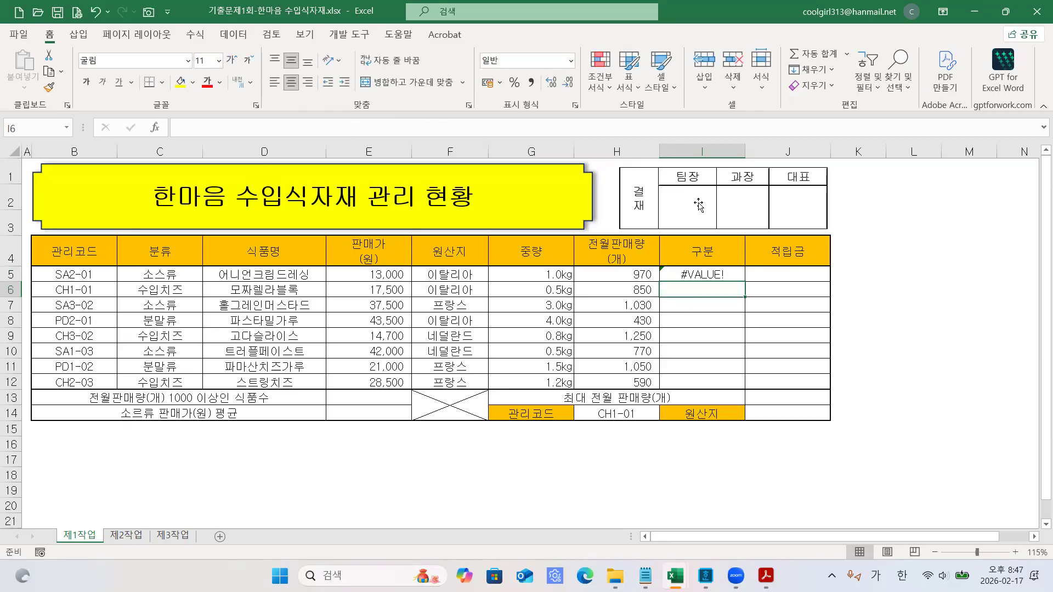
- Examine index 6 in the formula of cell I5 against its list of value arguments
left_click(685, 274)
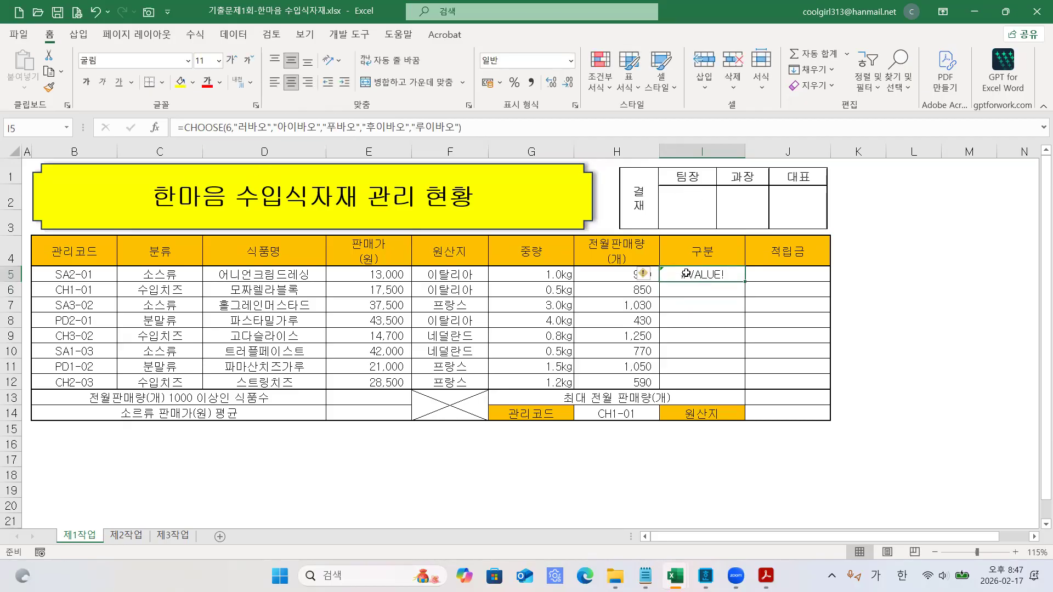
left_click(227, 127)
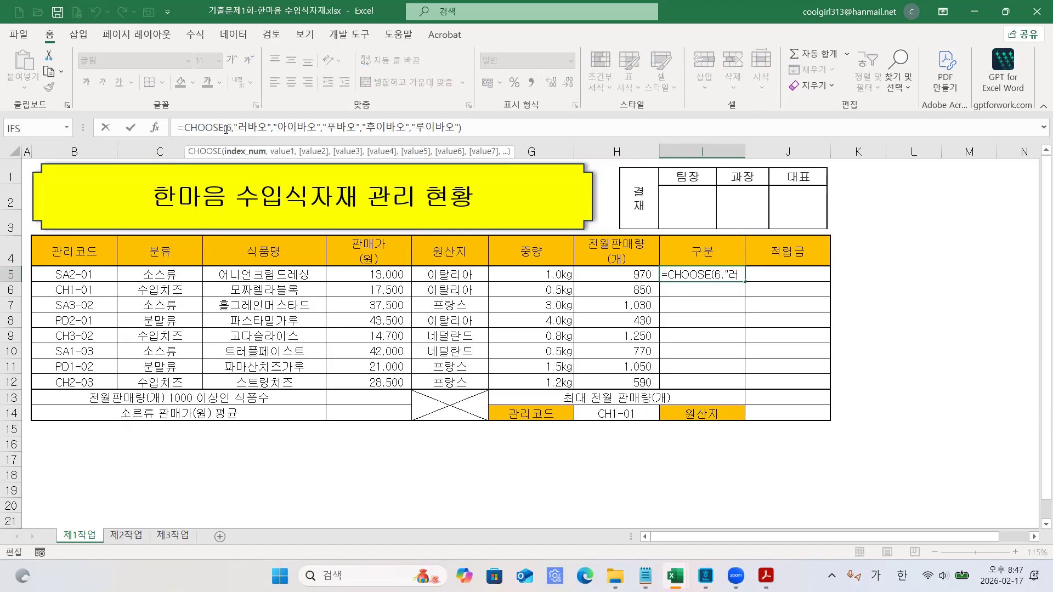
left_click_drag(247, 127, 377, 127)
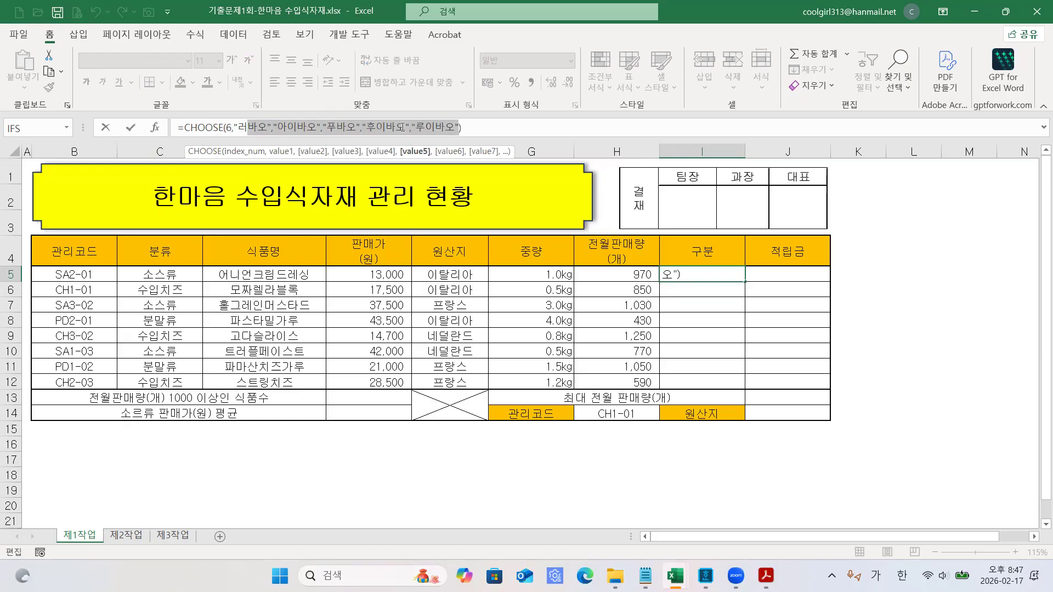
left_click(406, 127)
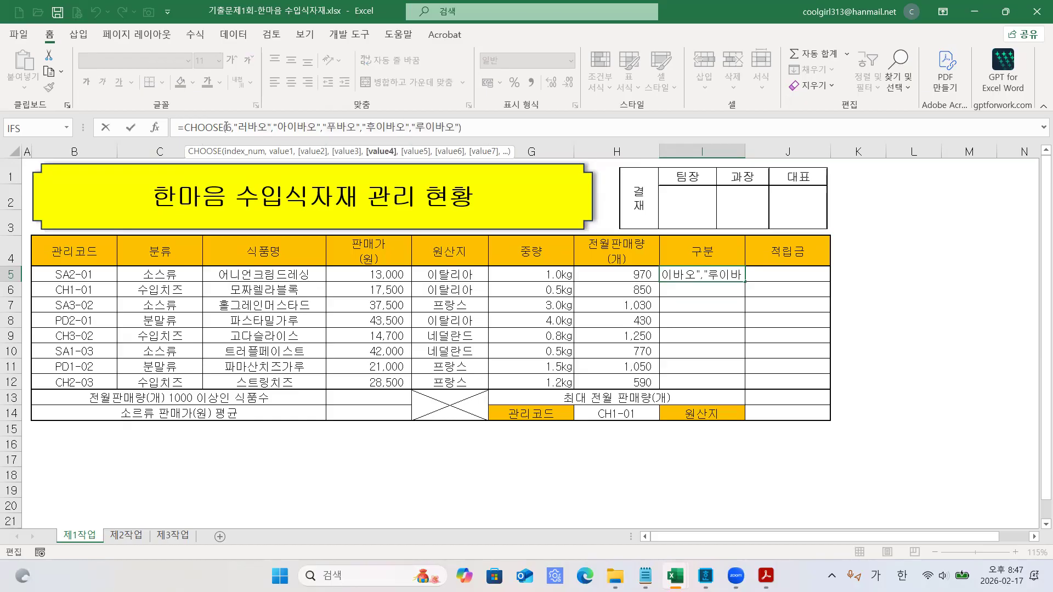
left_click(229, 127)
left_click_drag(258, 128, 456, 123)
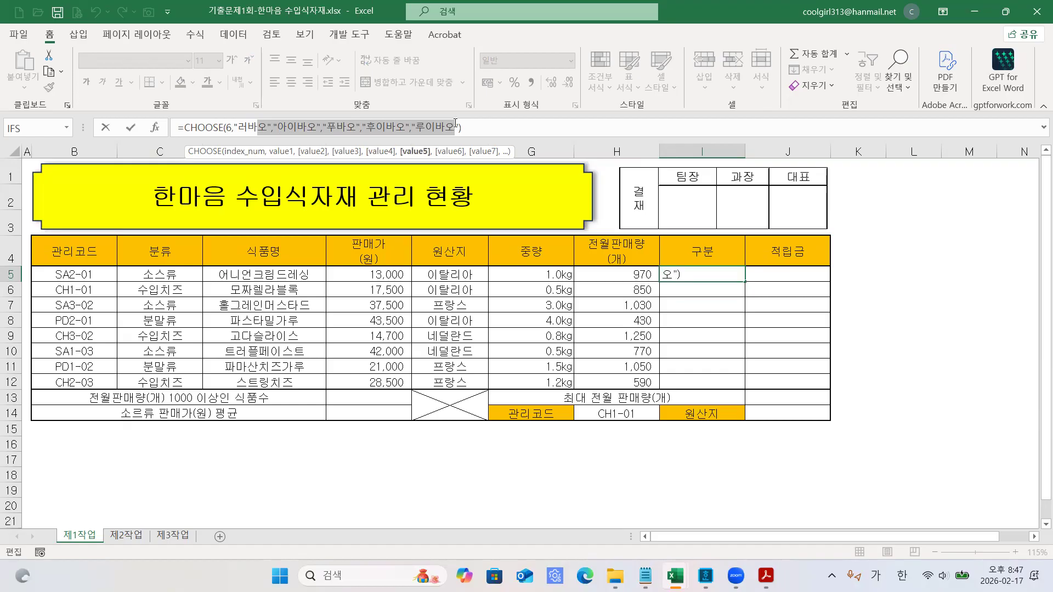
left_click(486, 127)
- Clear the trial CHOOSE formula from cell I5 and select cell I8
key("ctrl+Return")
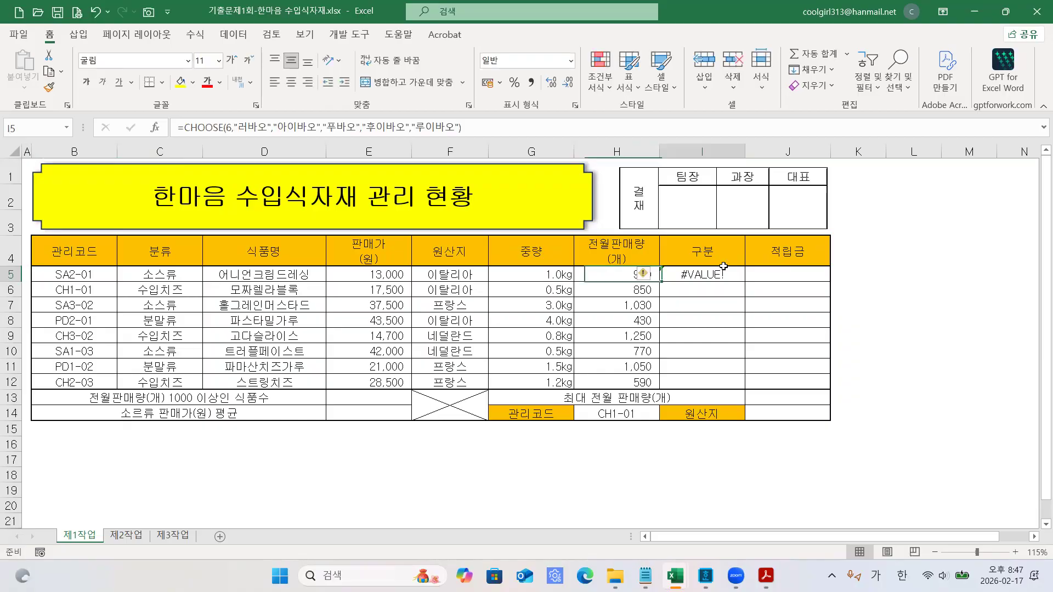
key("Delete")
left_click(700, 320)
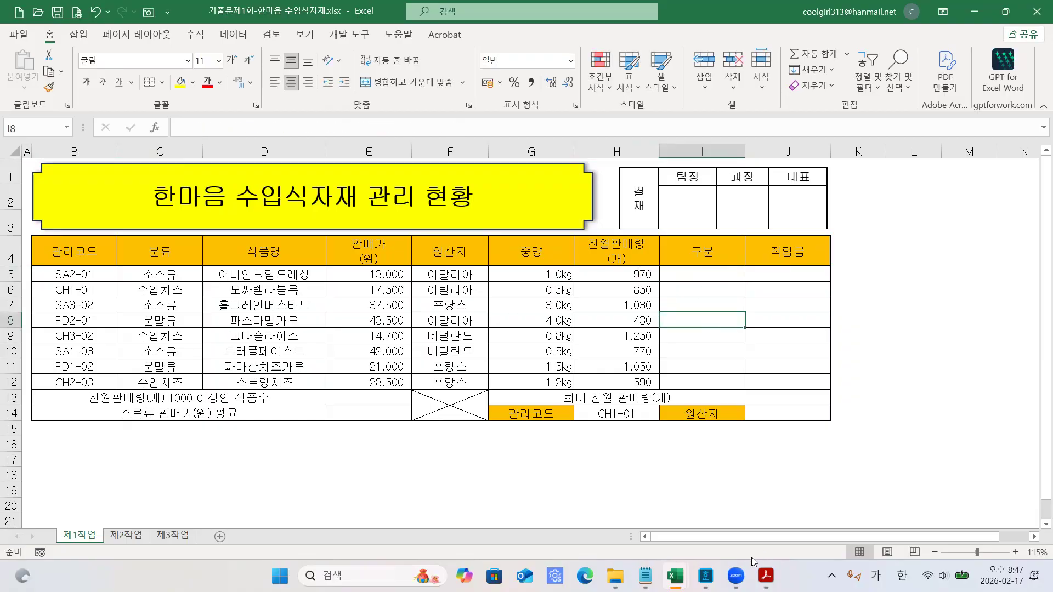
- Switch to the exam question PDF in Acrobat and read problem (1) 구분, which uses CHOOSE and MID
mouse_move(766, 576)
left_click(765, 513)
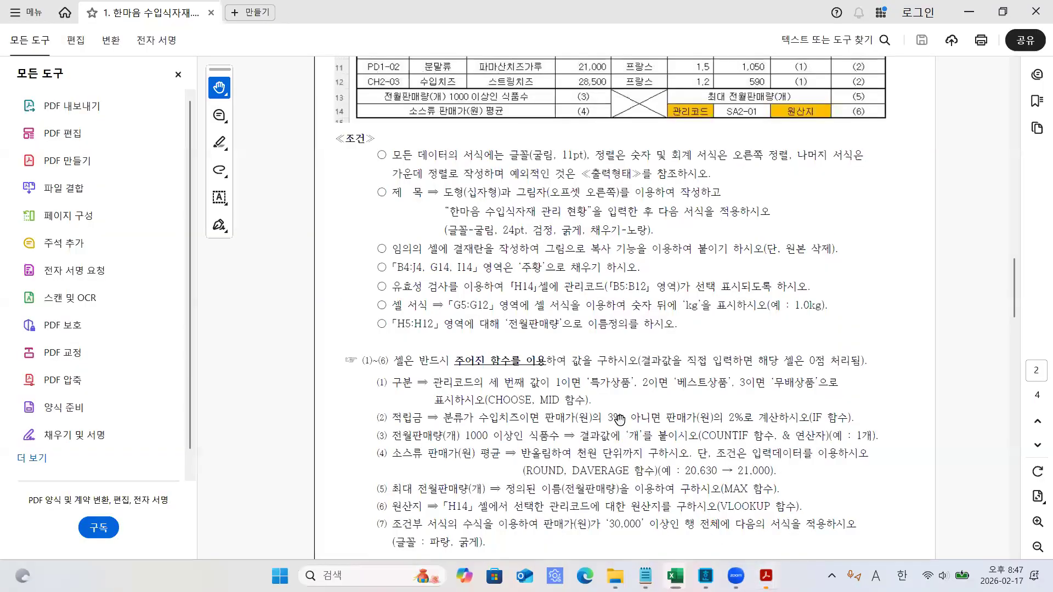
scroll(433, 362, "down", 1)
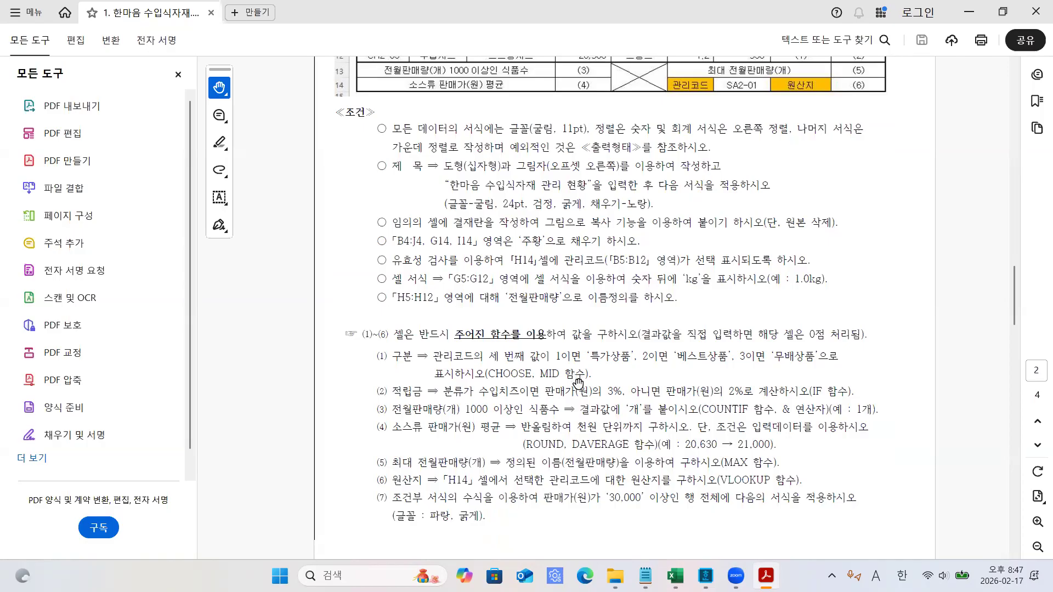
- Switch to the Notepad notes and bring up the 중첩함수 checklist near the beginning
left_click(645, 575)
scroll(424, 354, "up", 10)
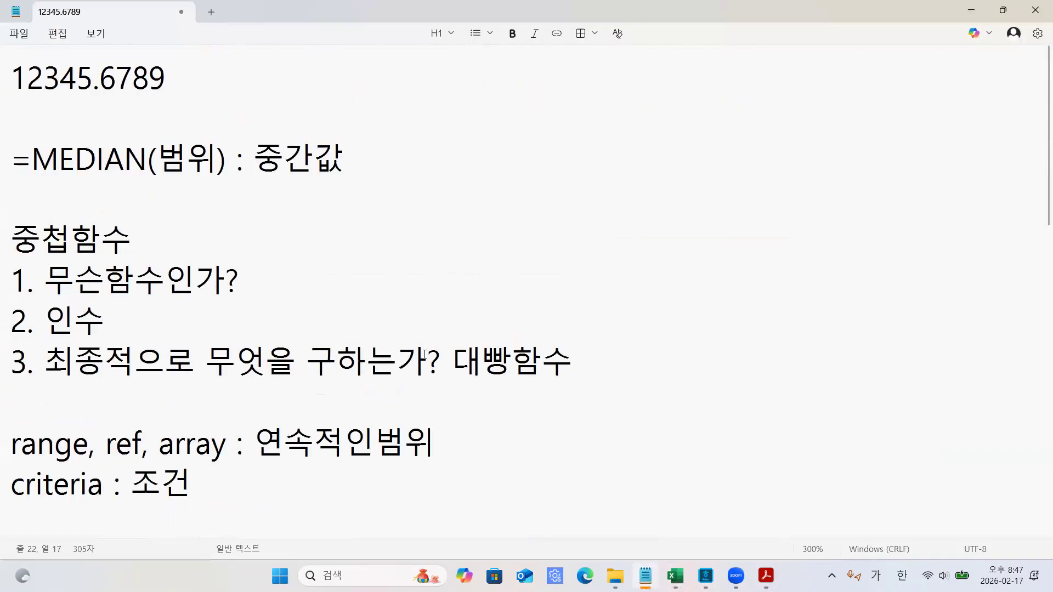
- Review the three 중첩함수 checklist items: 무슨함수인가?, 인수, and 최종적으로 무엇을 구하는가?
left_click_drag(17, 240, 155, 246)
left_click_drag(44, 282, 241, 282)
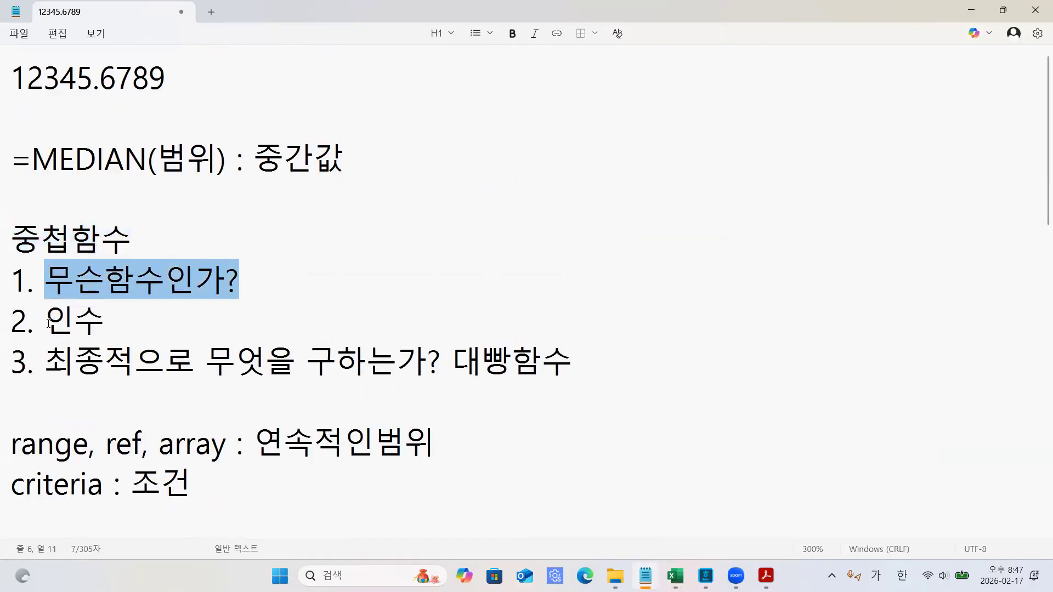
left_click_drag(49, 324, 119, 323)
left_click_drag(39, 361, 579, 362)
left_click(579, 362)
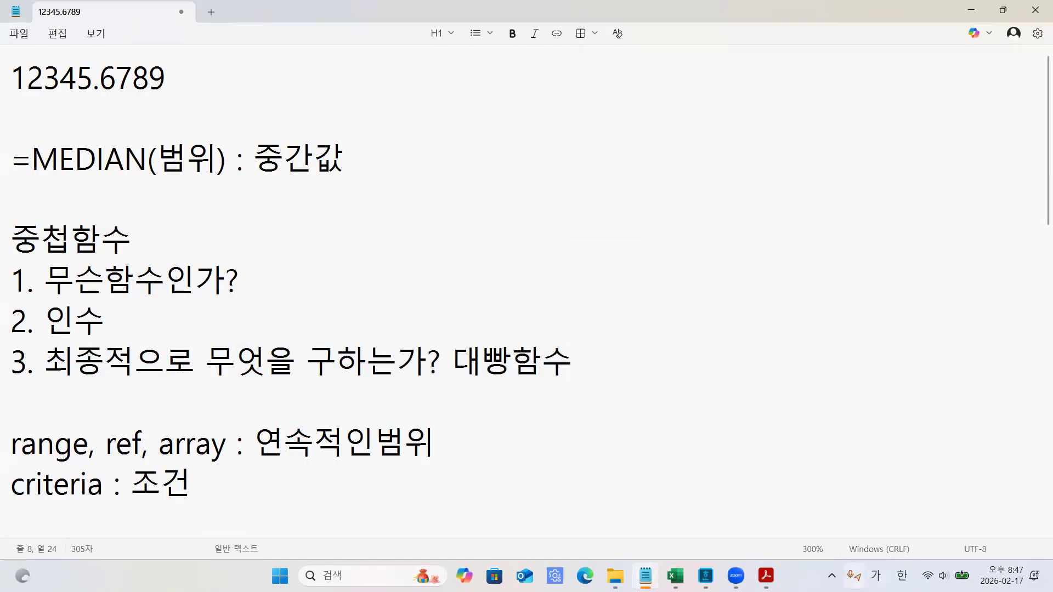
- Look at the 구분 column in the 한마음 수입식자재 Excel workbook and reread problem (1) in the Acrobat exam PDF
left_click(675, 576)
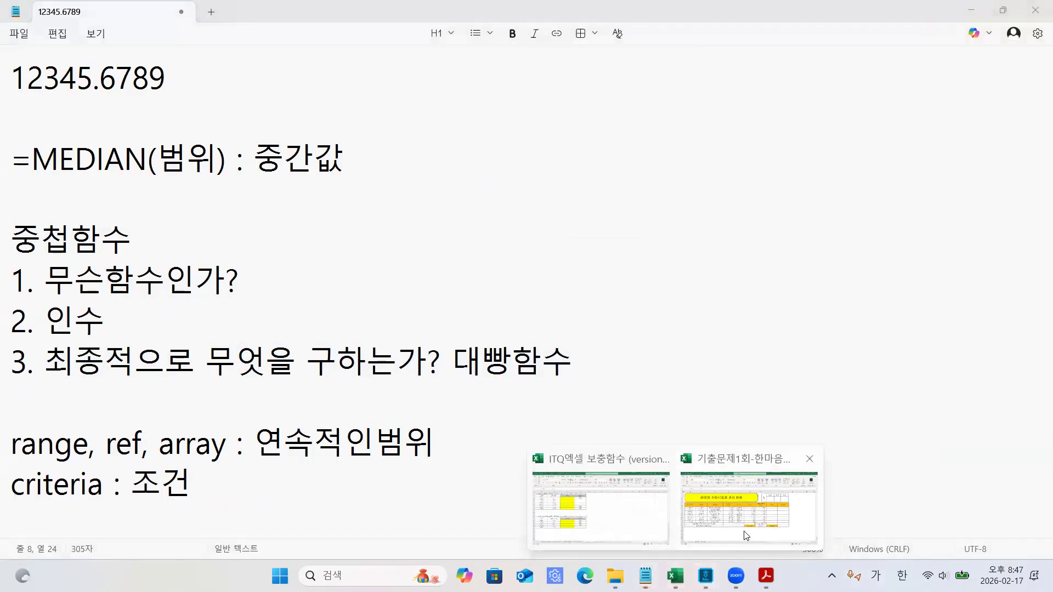
left_click(748, 510)
mouse_move(705, 575)
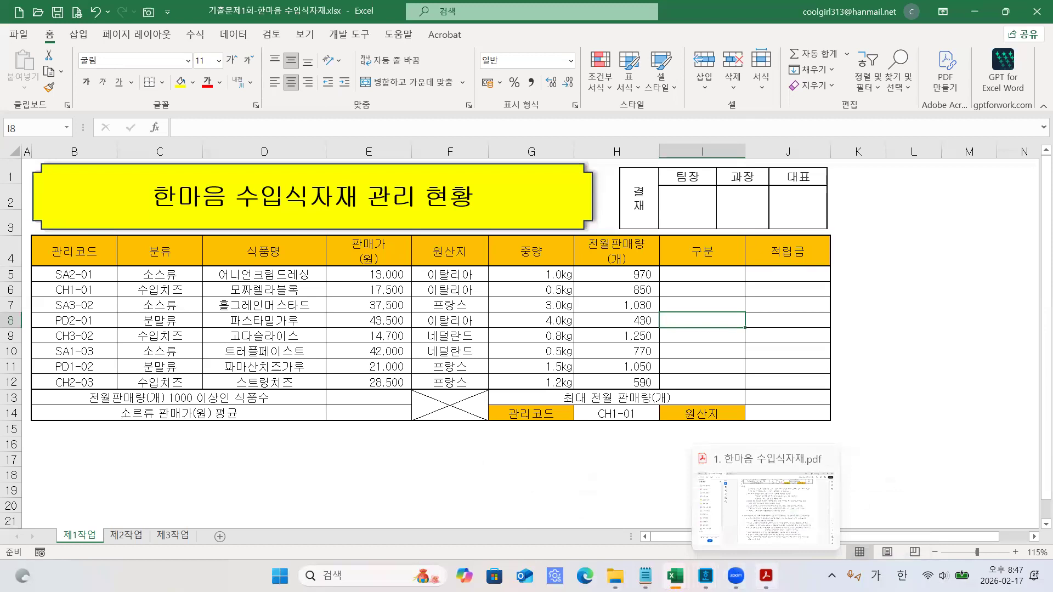
left_click(766, 575)
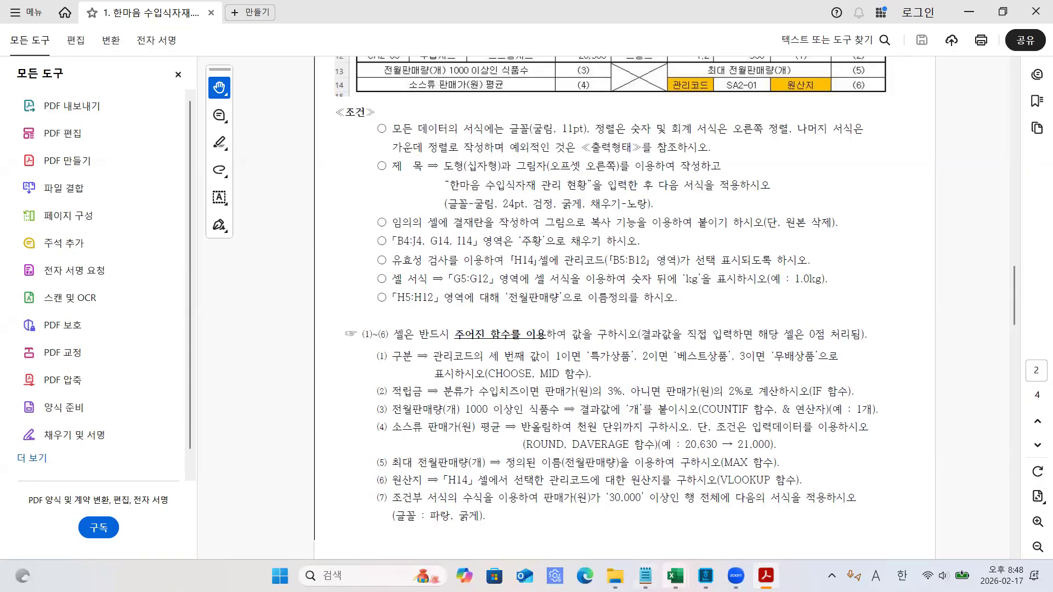
- Switch to 2026년ITQ함수.hwp in 한글 and locate Section 05, 문자열 함수
mouse_move(706, 576)
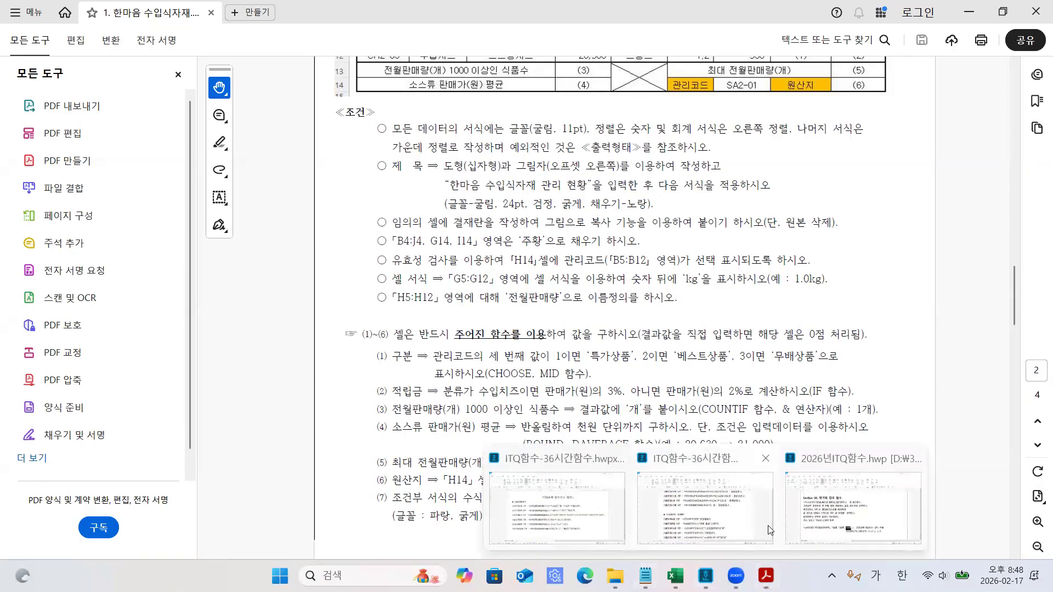
left_click(828, 519)
scroll(799, 407, "up", 20)
scroll(799, 407, "up", 10)
scroll(799, 407, "down", 3)
scroll(798, 407, "down", 3)
scroll(798, 407, "up", 5)
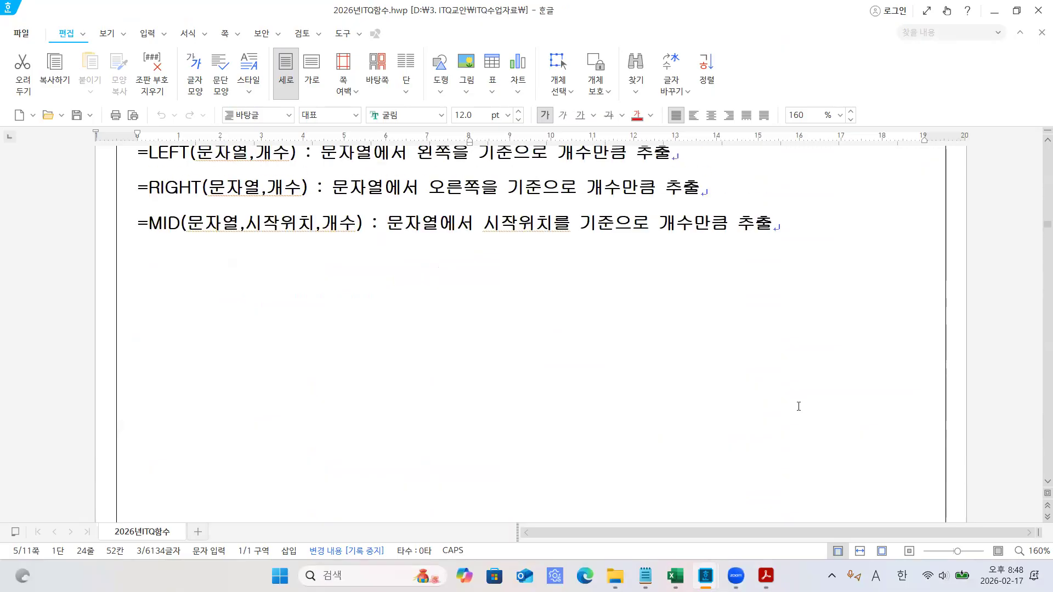
scroll(798, 407, "up", 3)
left_click(457, 357)
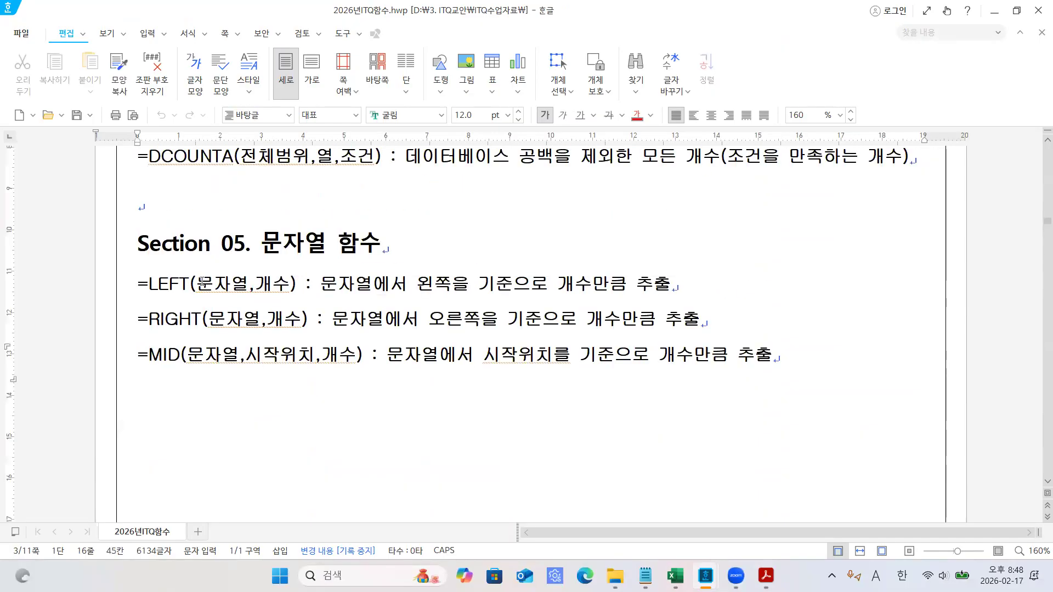
- Read the syntax and descriptions of the LEFT and RIGHT functions in Section 05
left_click_drag(214, 285, 672, 284)
left_click(703, 291)
left_click_drag(225, 321, 725, 323)
left_click(725, 323)
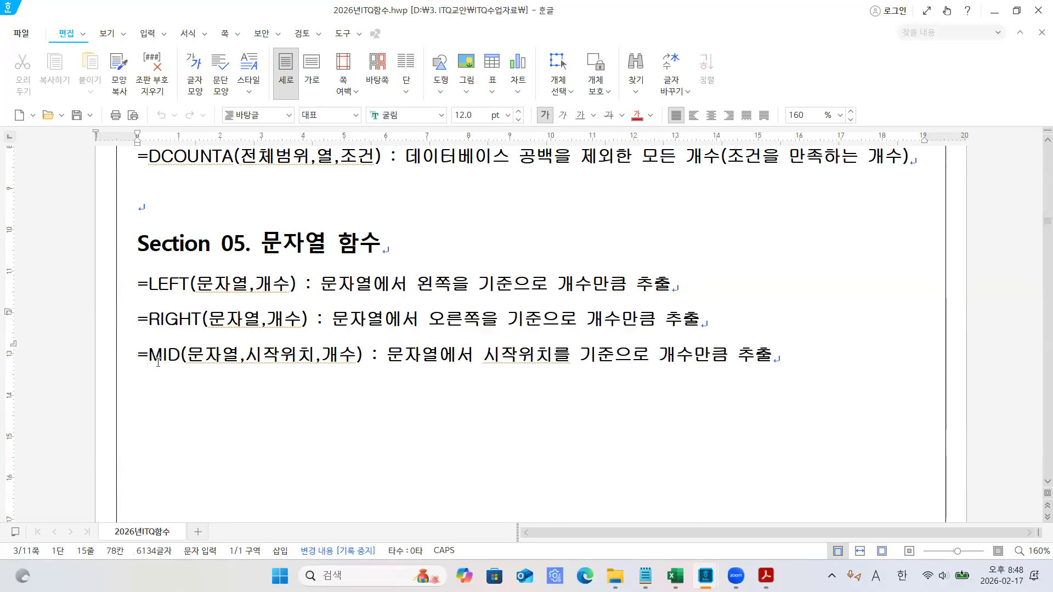
- Study the arguments of MID (문자열, 시작위치, 개수) and compare its description with LEFT and RIGHT
left_click_drag(184, 356, 789, 363)
left_click(403, 394)
left_click(788, 363)
left_click_drag(249, 289, 433, 351)
left_click(560, 411)
key("F12")
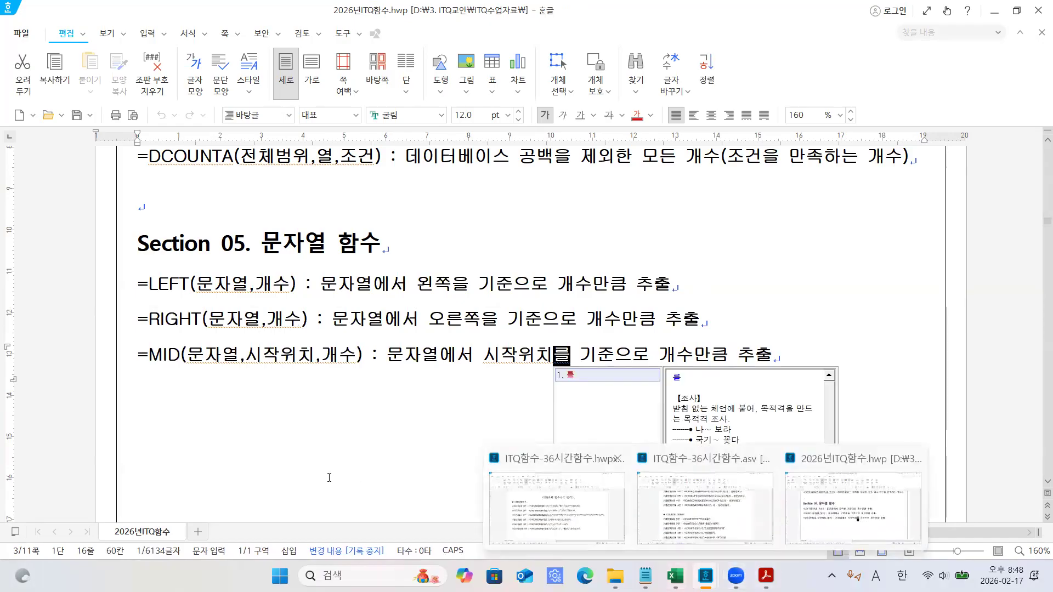
left_click(262, 433)
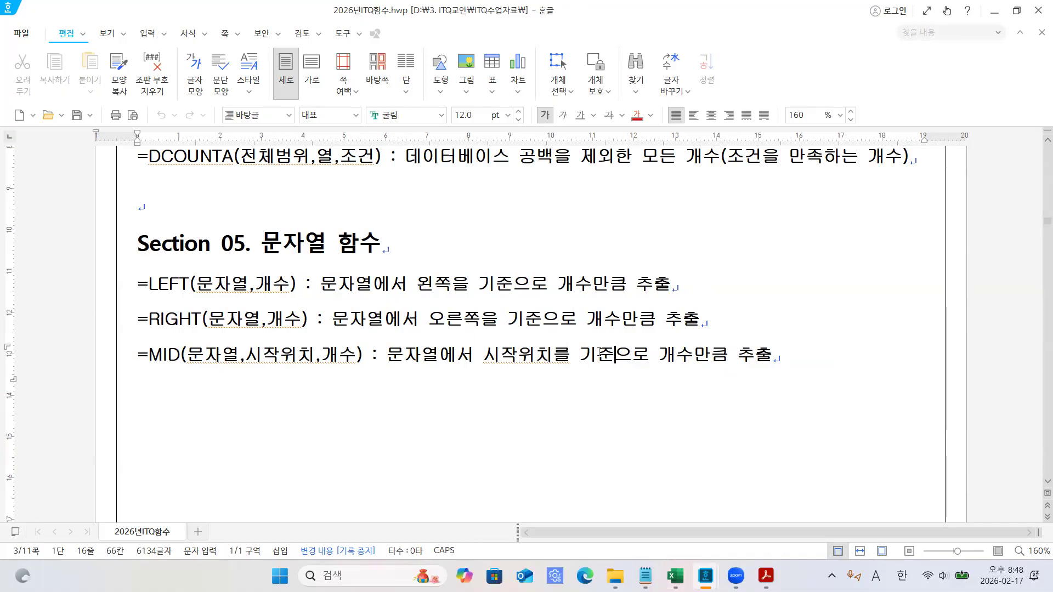
- Switch to the exam PDF in Acrobat and examine the third character of the 관리코드 values in the table
left_click(766, 575)
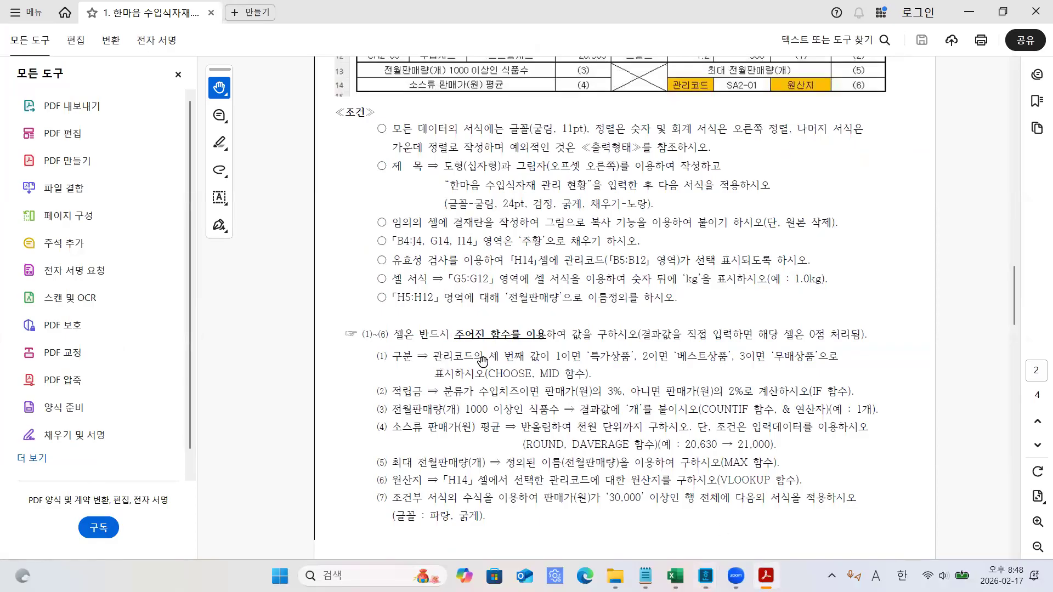
scroll(643, 274, "up", 3)
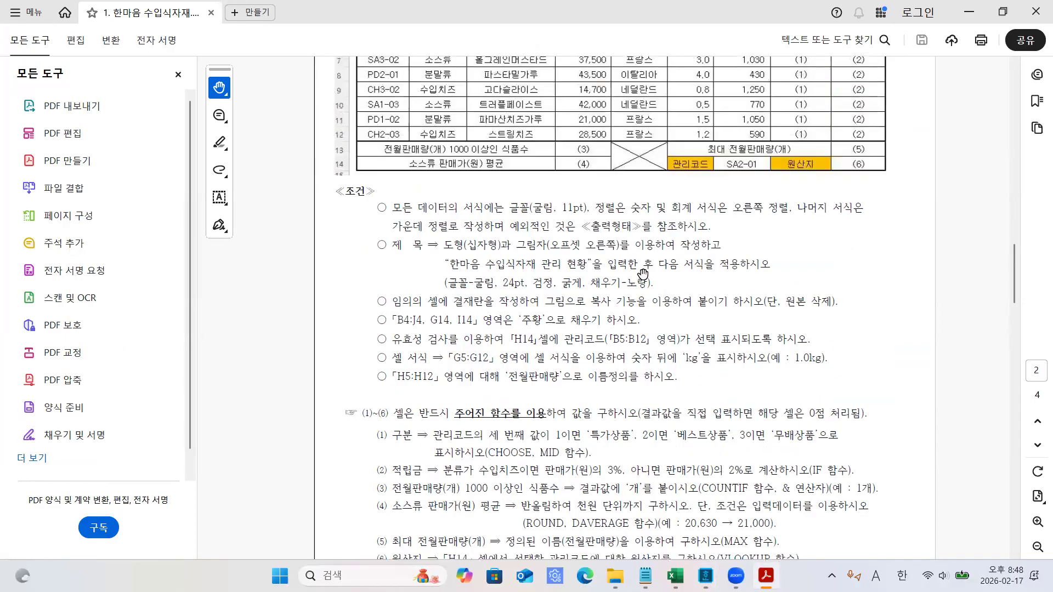
scroll(642, 274, "up", 1)
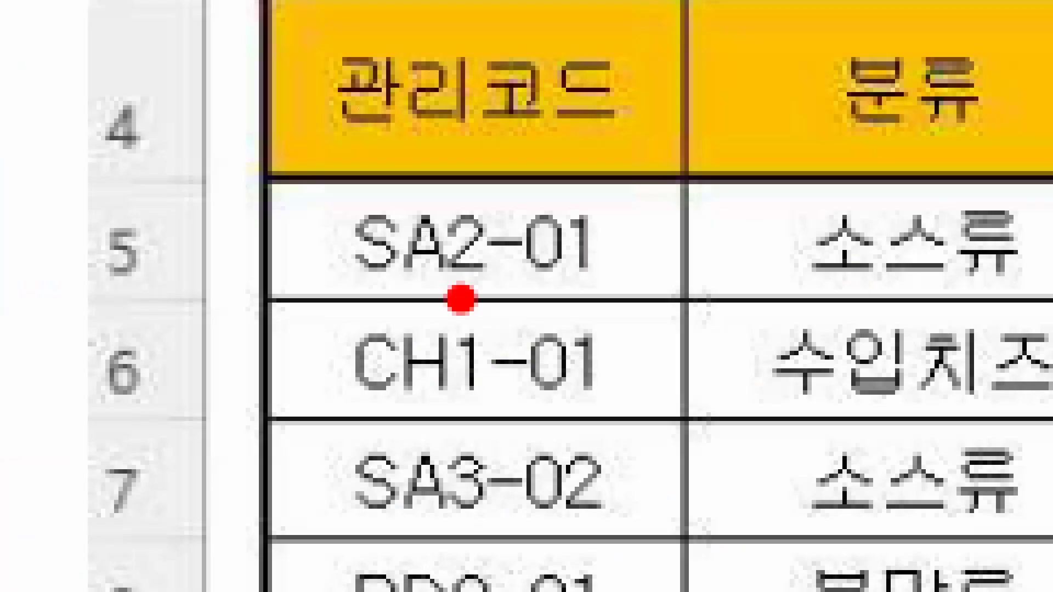
mouse_move(455, 406)
left_mouse_down()
mouse_move(463, 392)
mouse_move(496, 395)
left_mouse_up()
left_click_drag(425, 533, 510, 533)
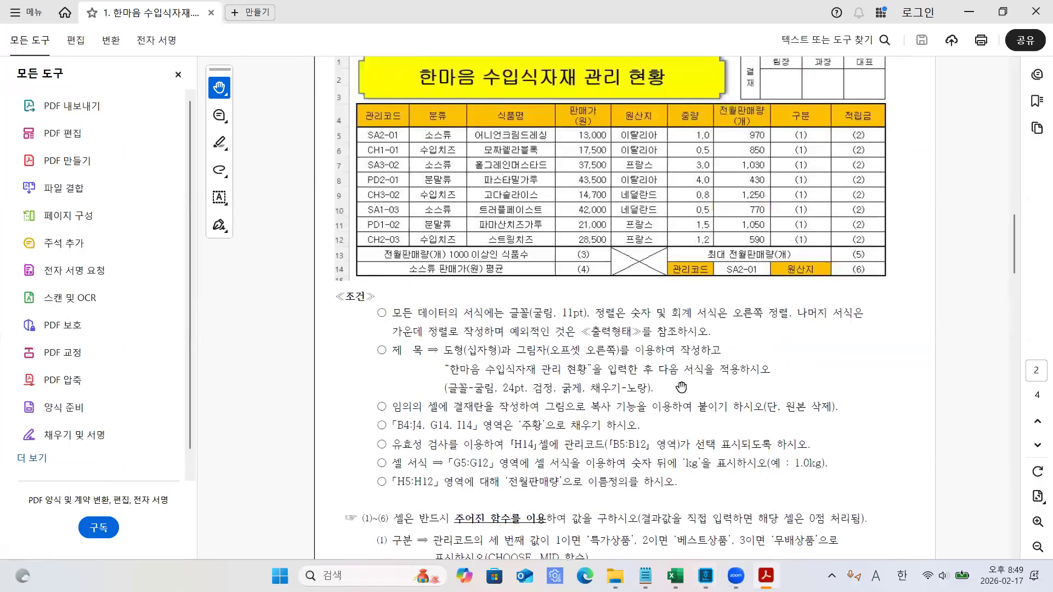
- Reread the conditions of problem (1) 구분 and match them with the third character of the 관리코드 entries
scroll(636, 413, "down", 3)
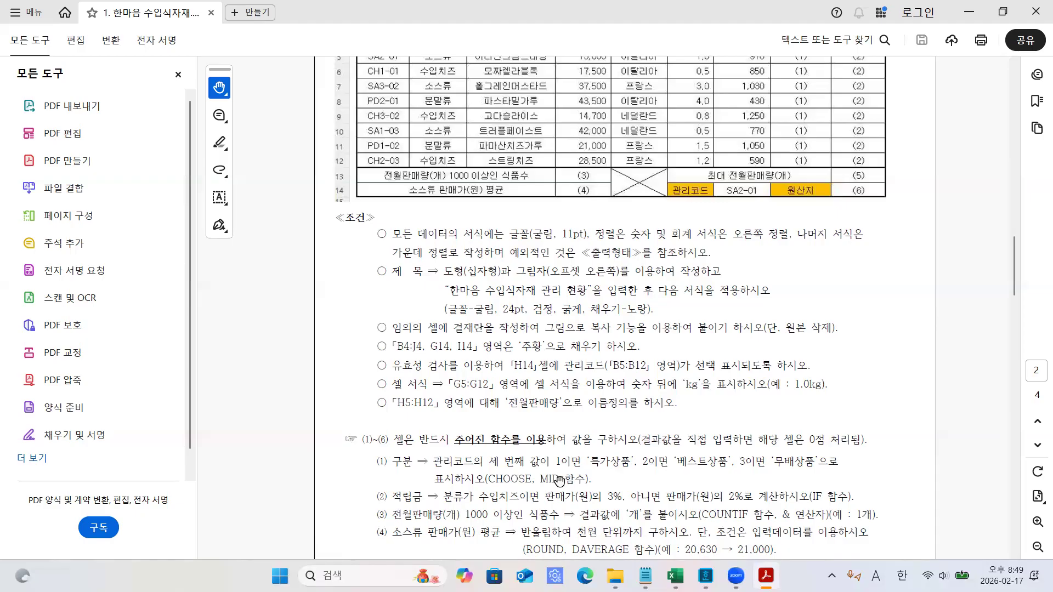
scroll(610, 366, "up", 3)
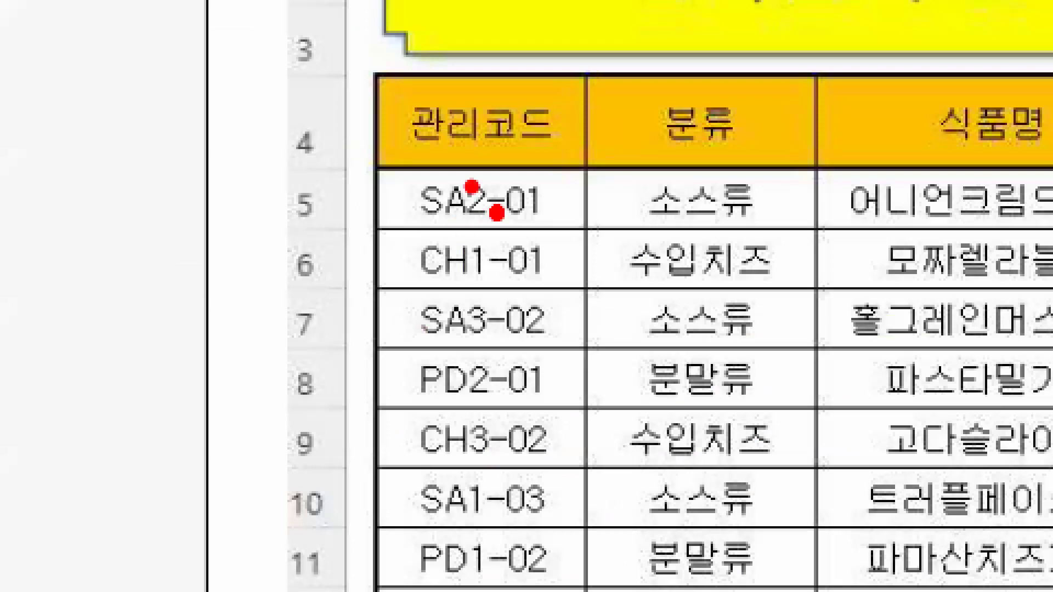
left_click_drag(481, 163, 468, 231)
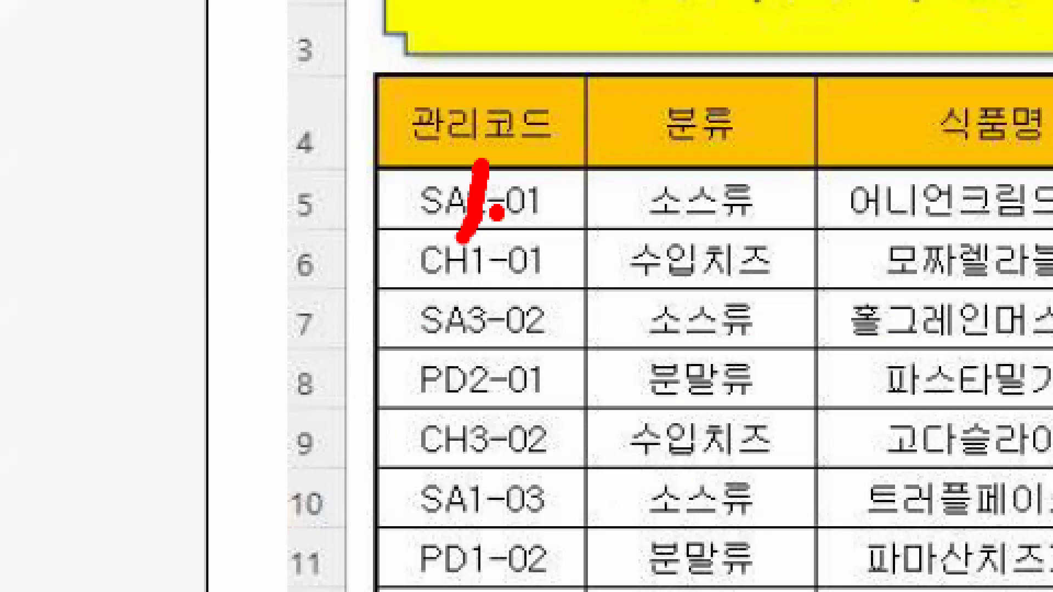
left_click_drag(490, 235, 458, 410)
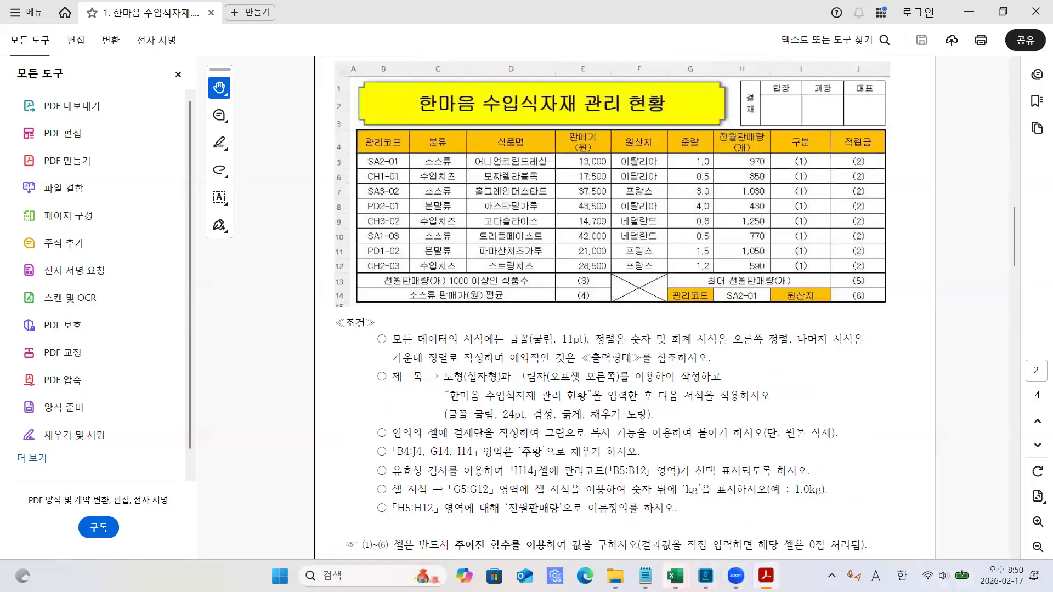
- Switch to the Excel workbook and enter =MID(B5,3,1) in cell I5 of the 구분 column
mouse_move(675, 576)
left_click(722, 274)
type("=")
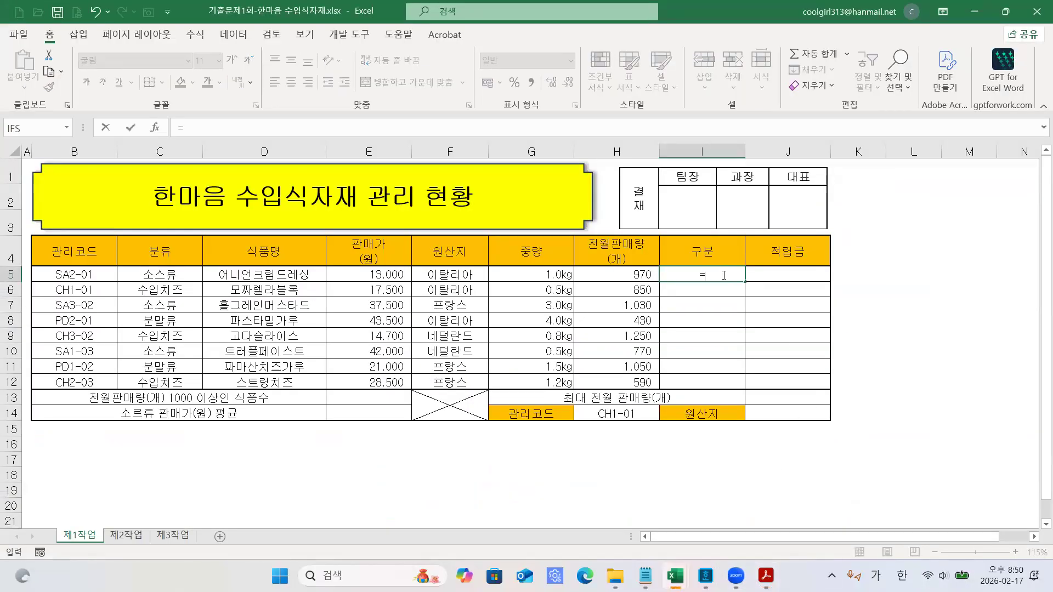
type("MID")
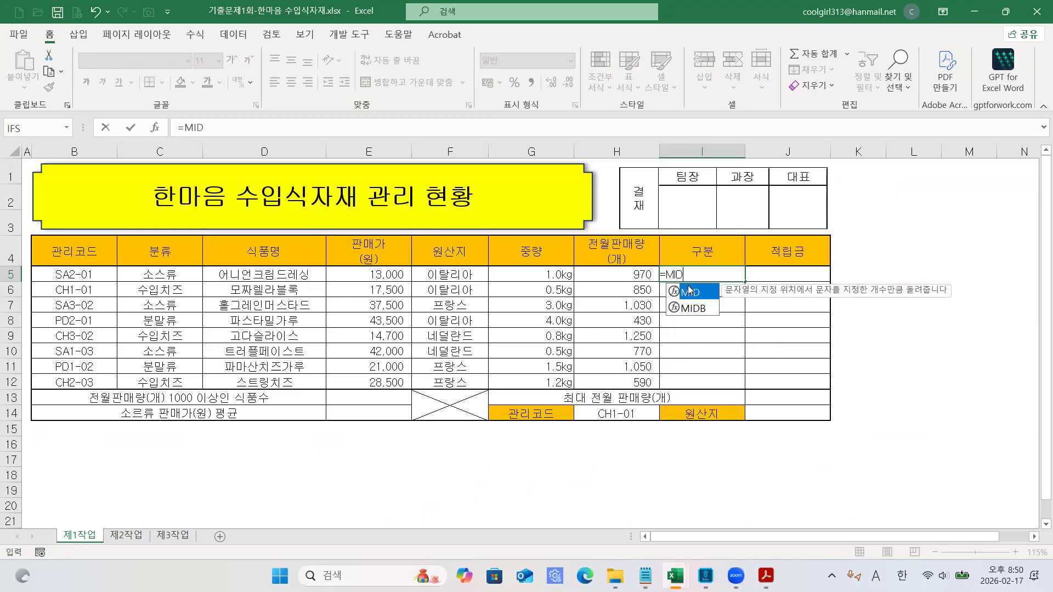
type("(")
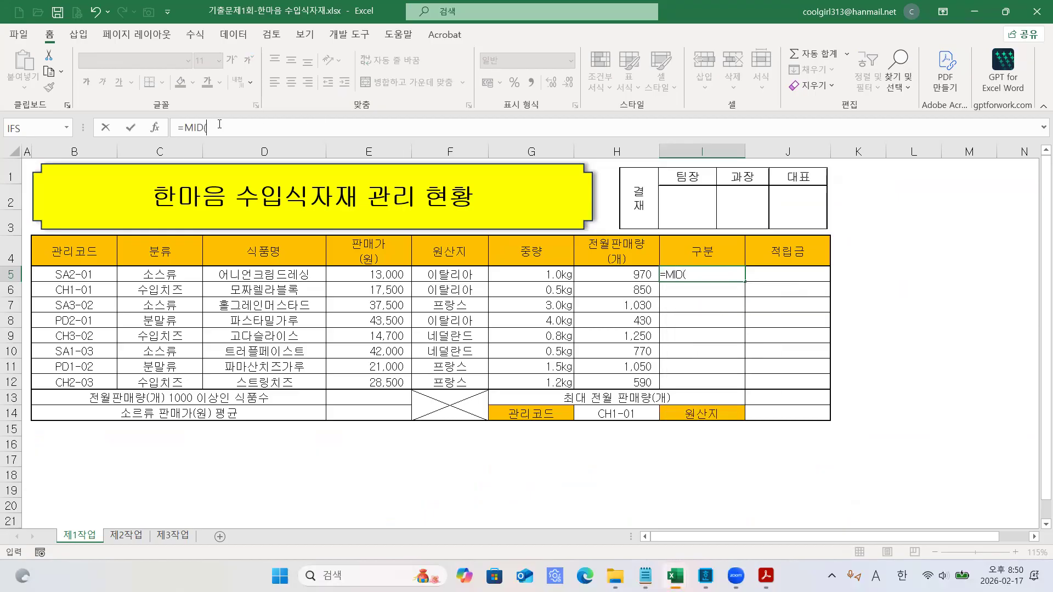
left_click(73, 275)
type(",")
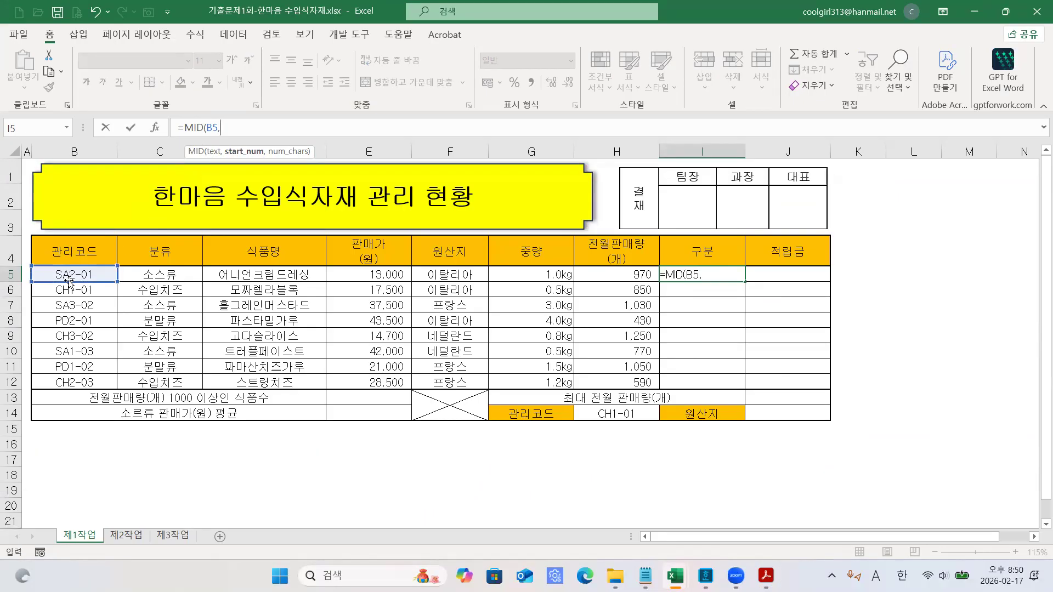
type("3,")
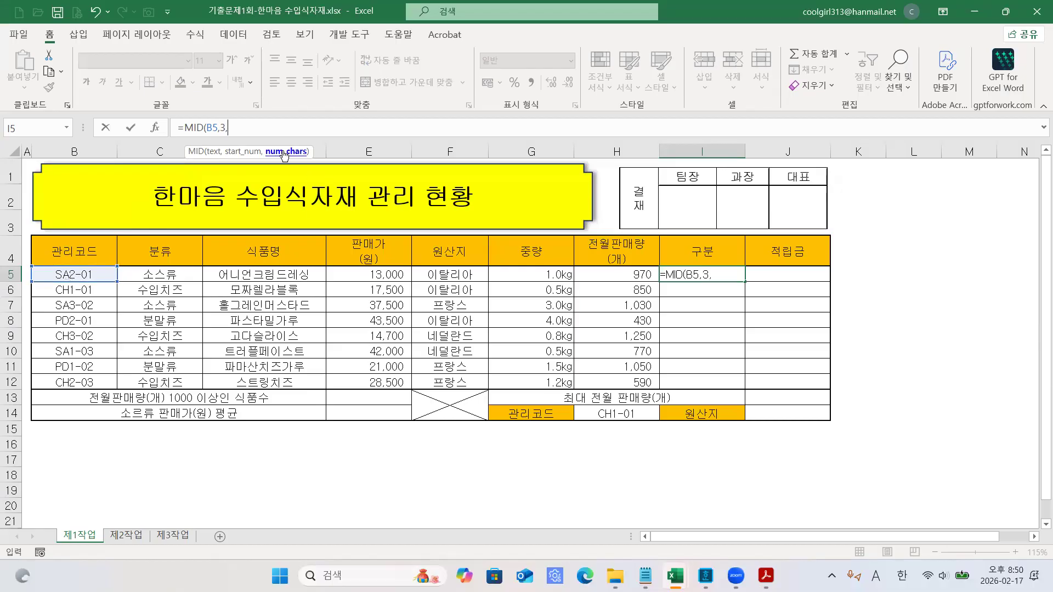
type("1")
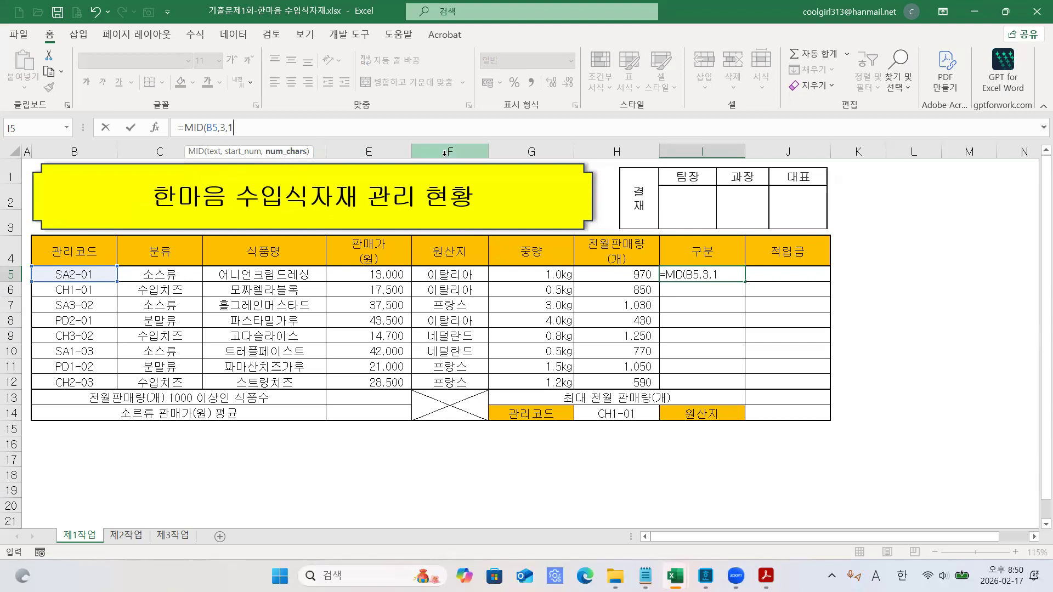
type(")")
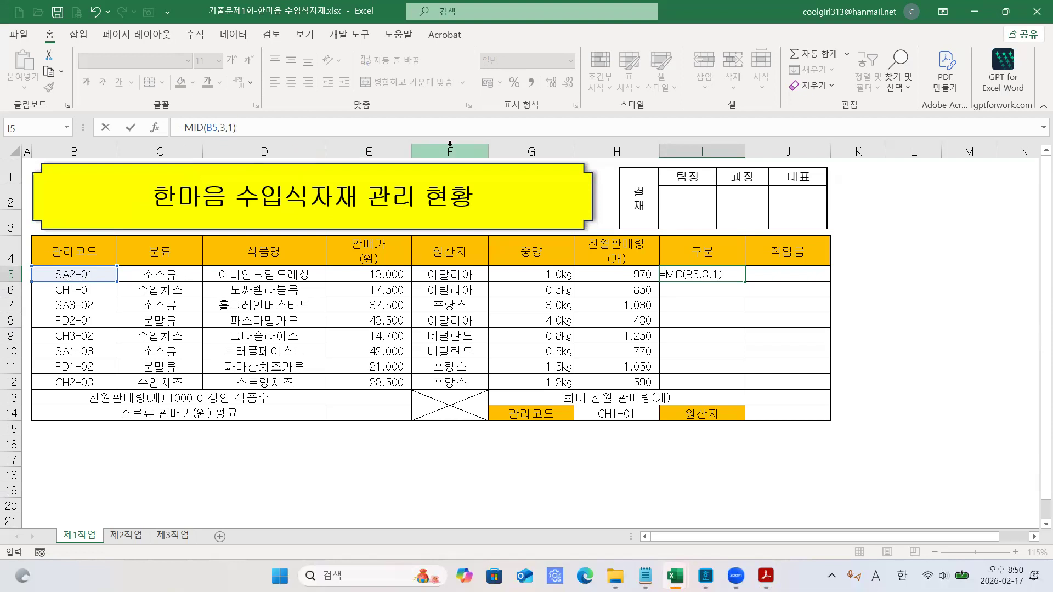
key("Return")
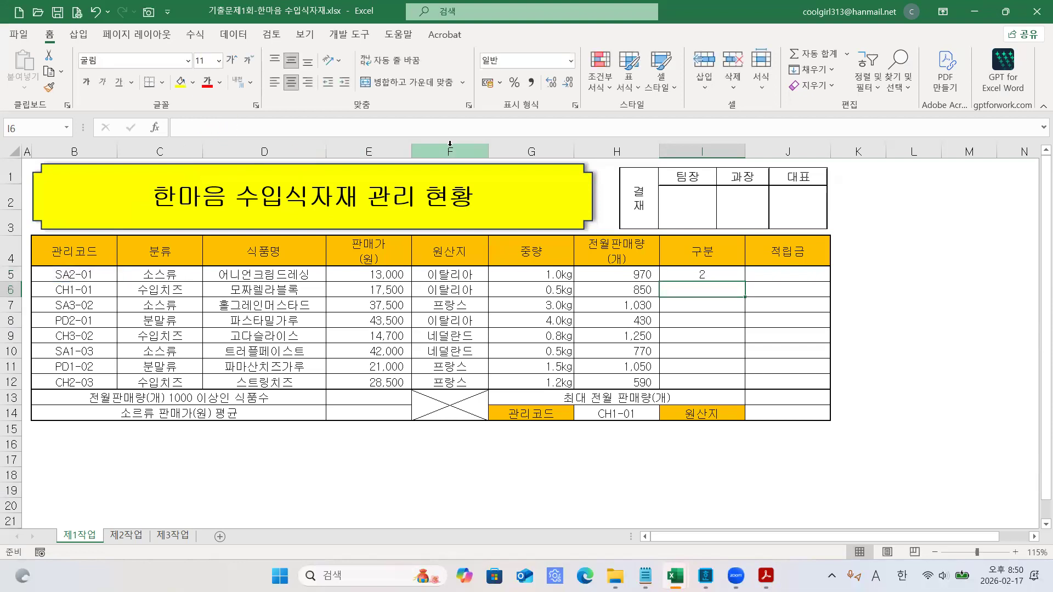
- Fill the MID formula from I5 down to I12 and look over the filled 구분 cells
left_click(688, 273)
left_click_drag(746, 282, 790, 379)
left_click(795, 373)
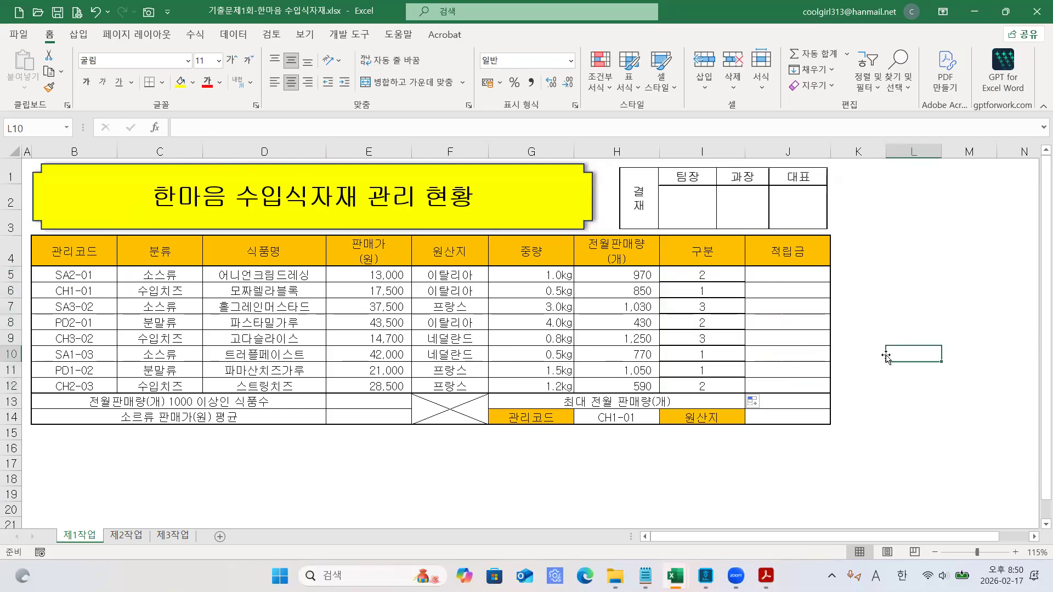
left_click(705, 274)
left_click(704, 291)
left_click(703, 306)
left_click(704, 334)
left_click_drag(705, 278, 703, 387)
left_click(769, 276)
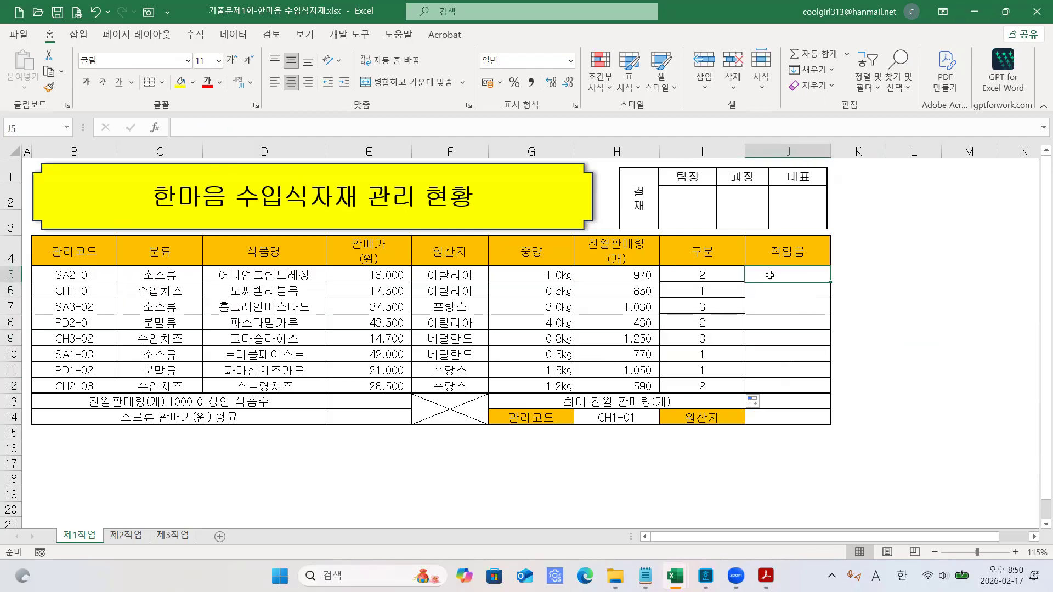
type("=CHOOSE(")
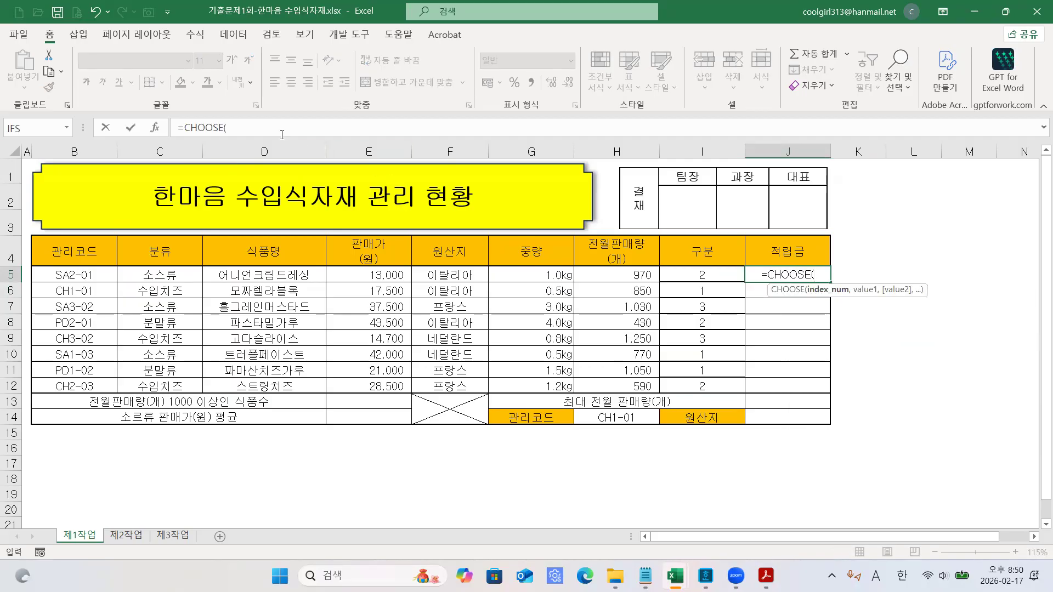
left_click(246, 127)
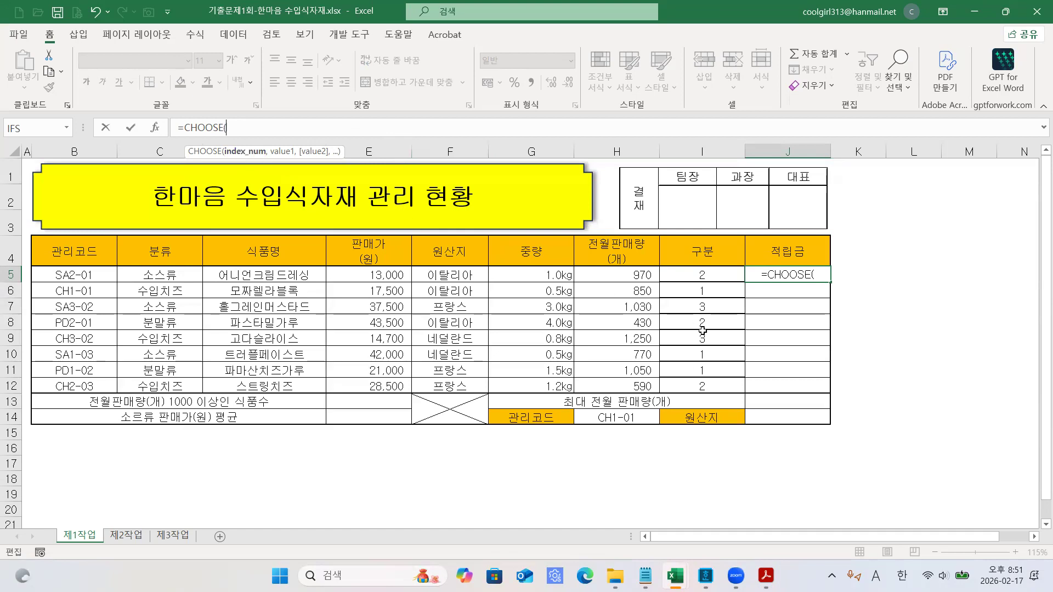
key("Escape")
- Review the MID results in I5:I12 and switch to the exam PDF in Acrobat
left_click(724, 278)
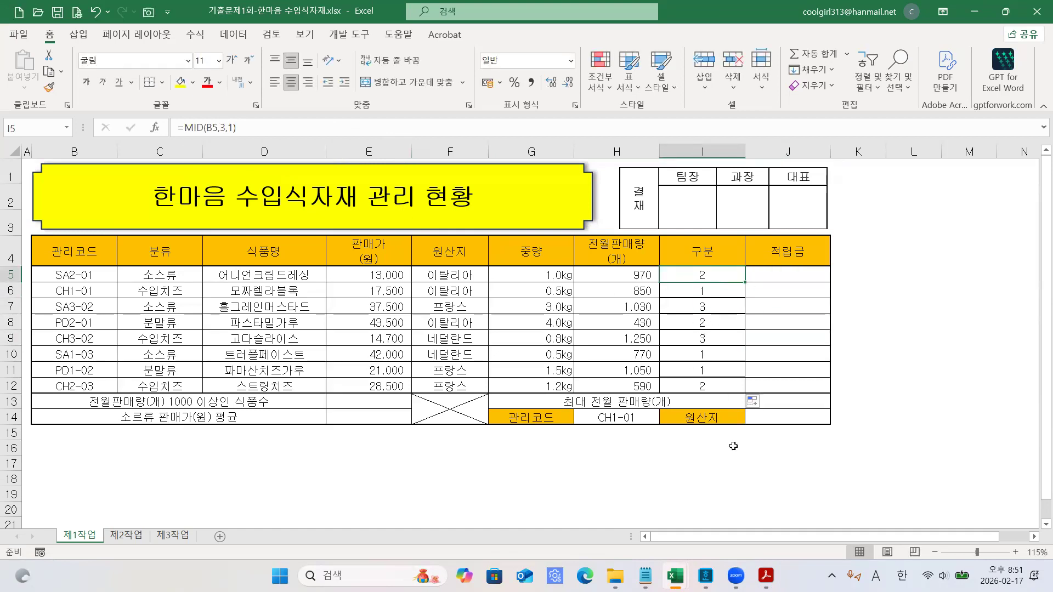
left_click(701, 292)
left_click(703, 307)
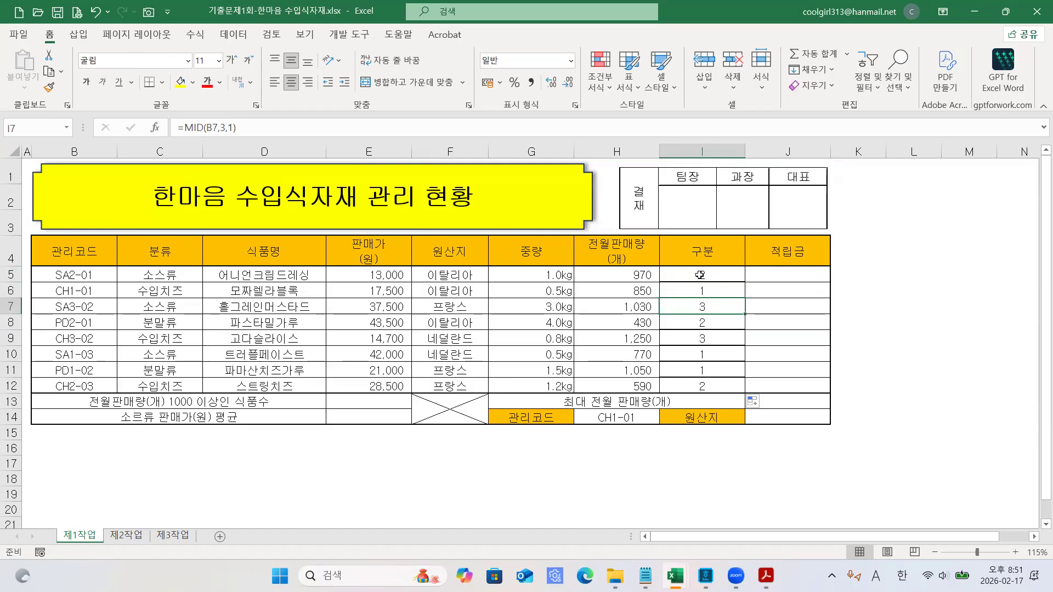
mouse_move(701, 275)
left_mouse_down()
mouse_move(705, 386)
mouse_move(704, 274)
left_mouse_up()
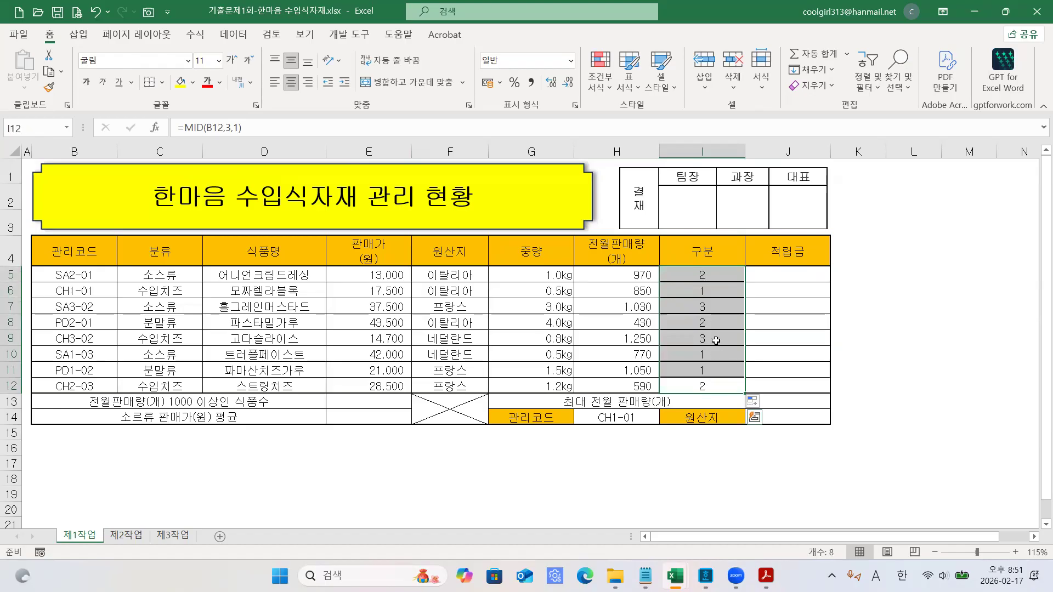
left_click(766, 575)
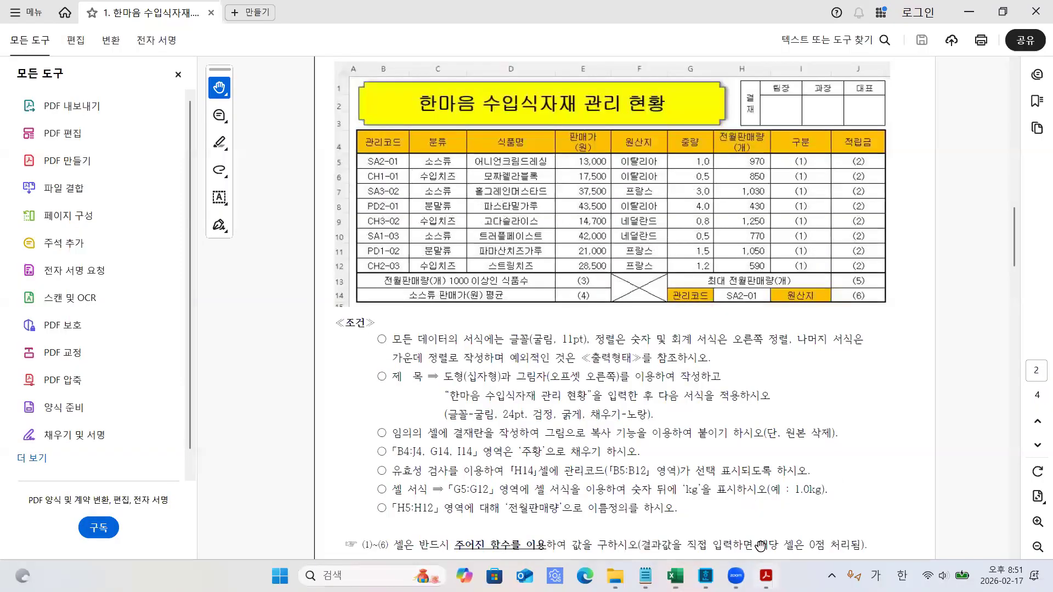
- Reread the condition for problem (1) 구분 in the exam PDF and return to the Excel workbook
scroll(702, 380, "down", 3)
scroll(703, 380, "down", 3)
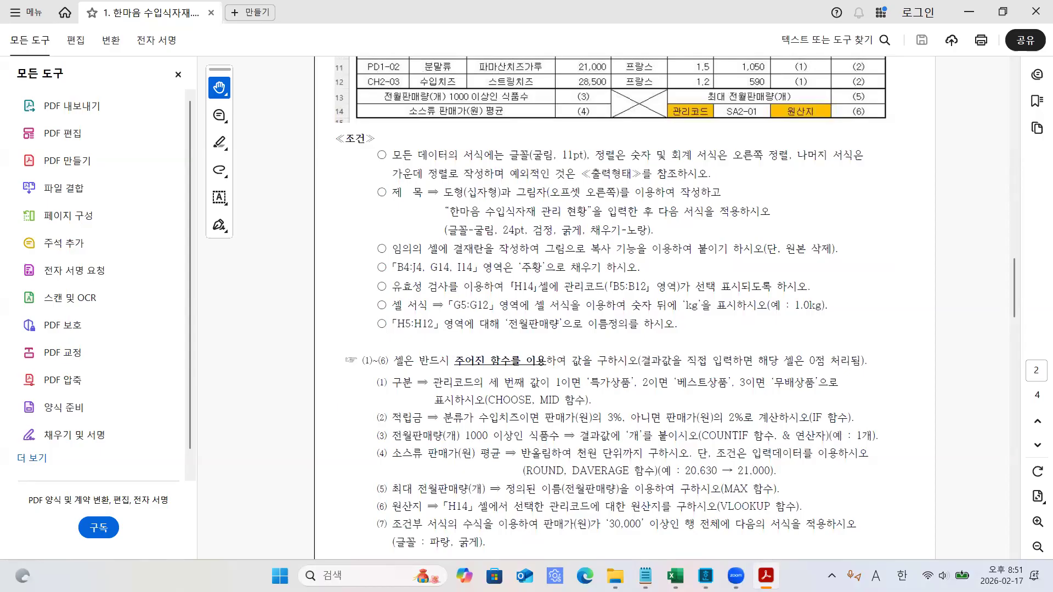
mouse_move(675, 576)
left_click(764, 533)
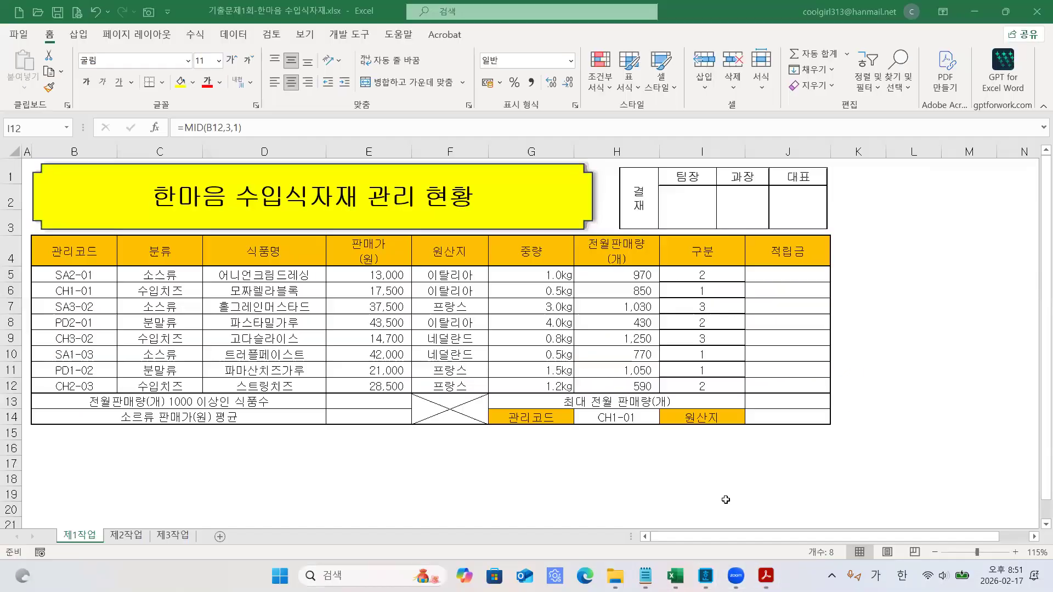
- Nest the MID formula in cell I5 inside CHOOSE as its index number, giving =CHOOSE(MID(B5,3,1), so far
double_click(744, 282)
left_click(682, 273)
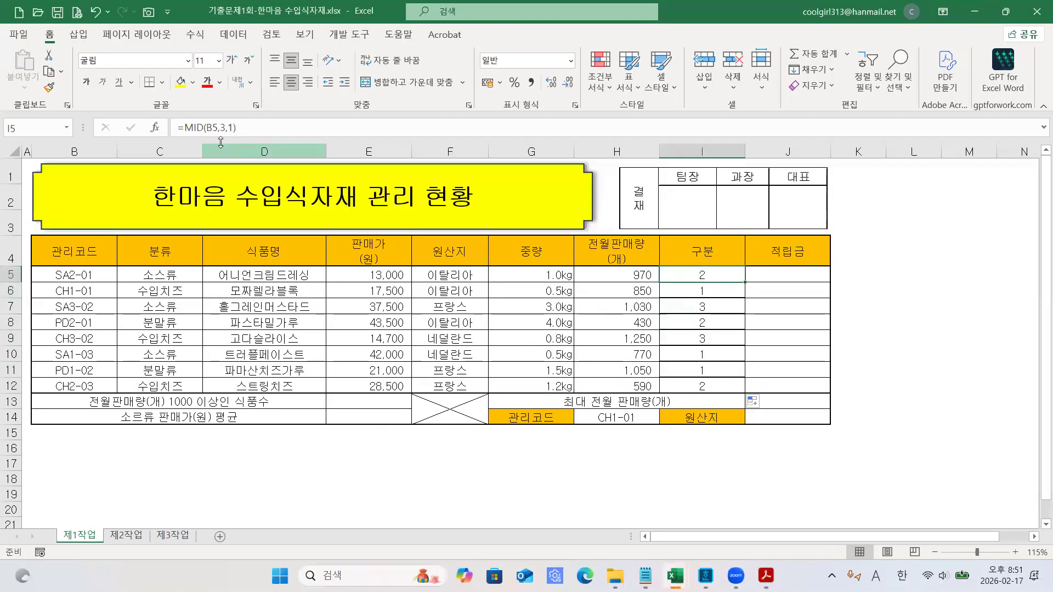
left_click(185, 128)
type("C")
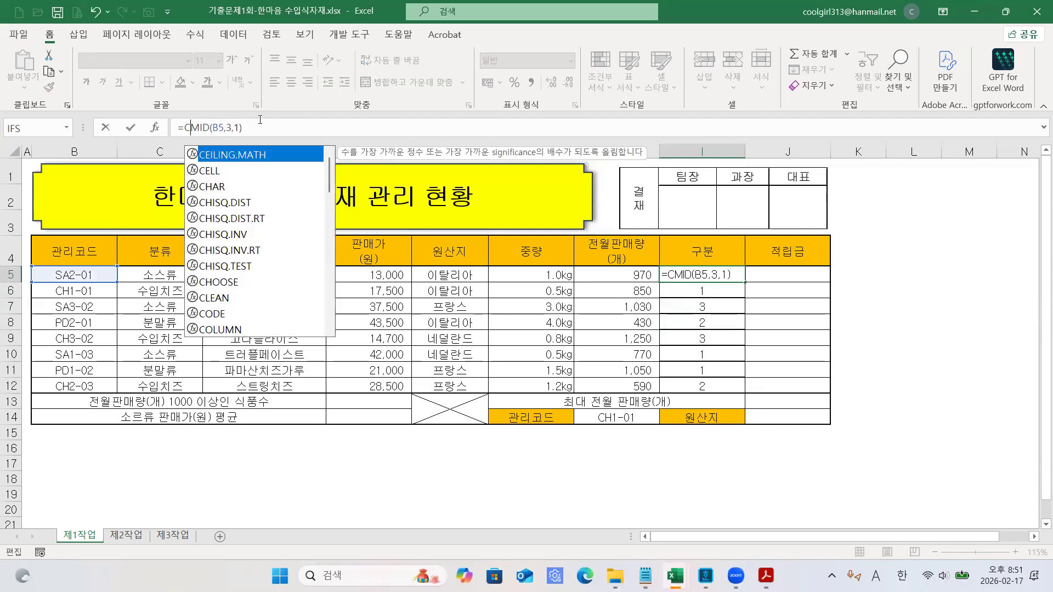
type("HOOSE")
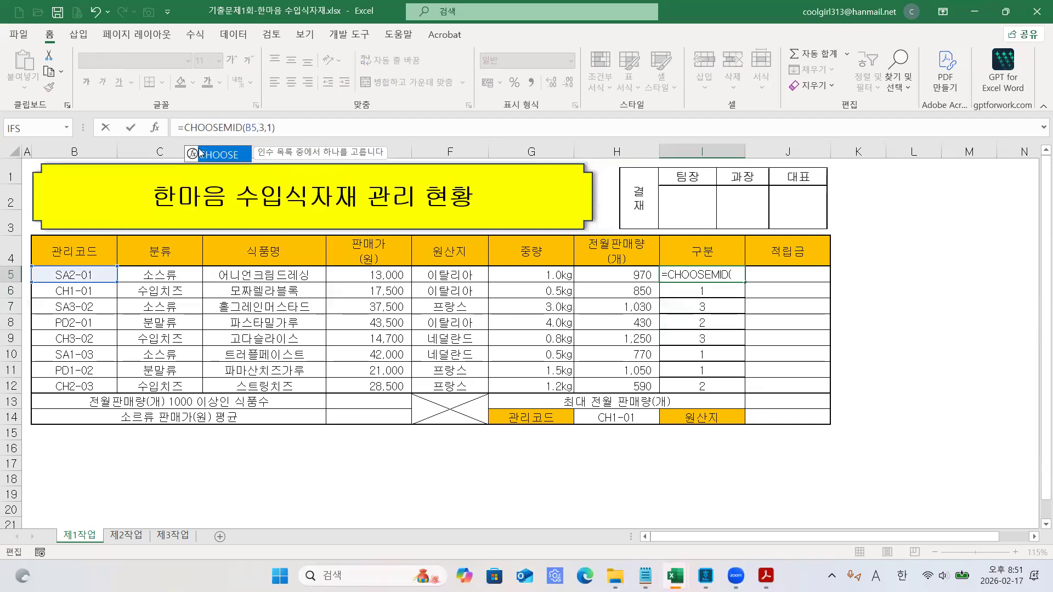
double_click(206, 154)
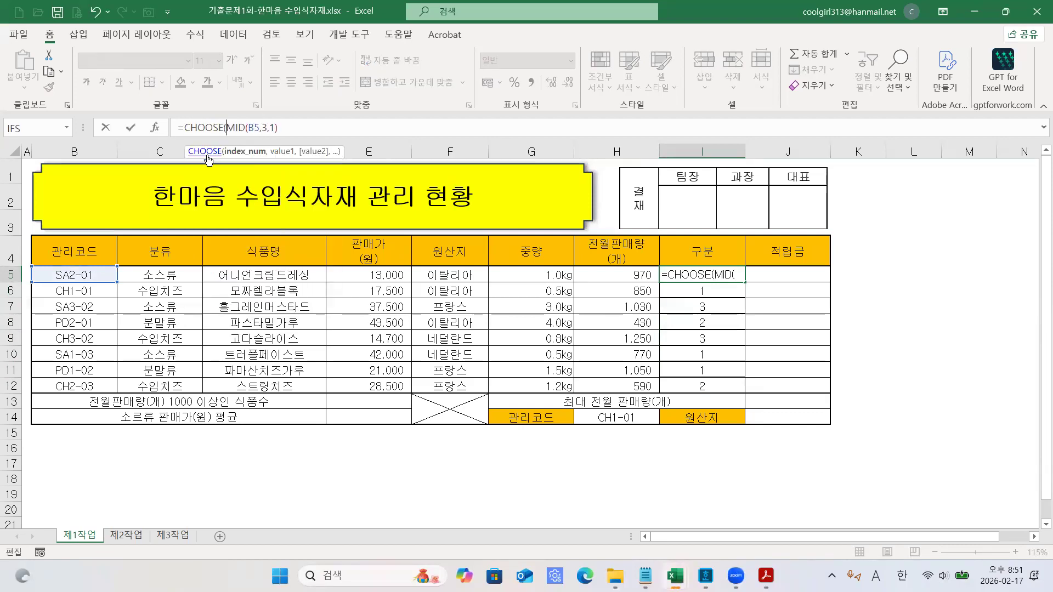
left_click(245, 151)
left_click(285, 129)
type(",")
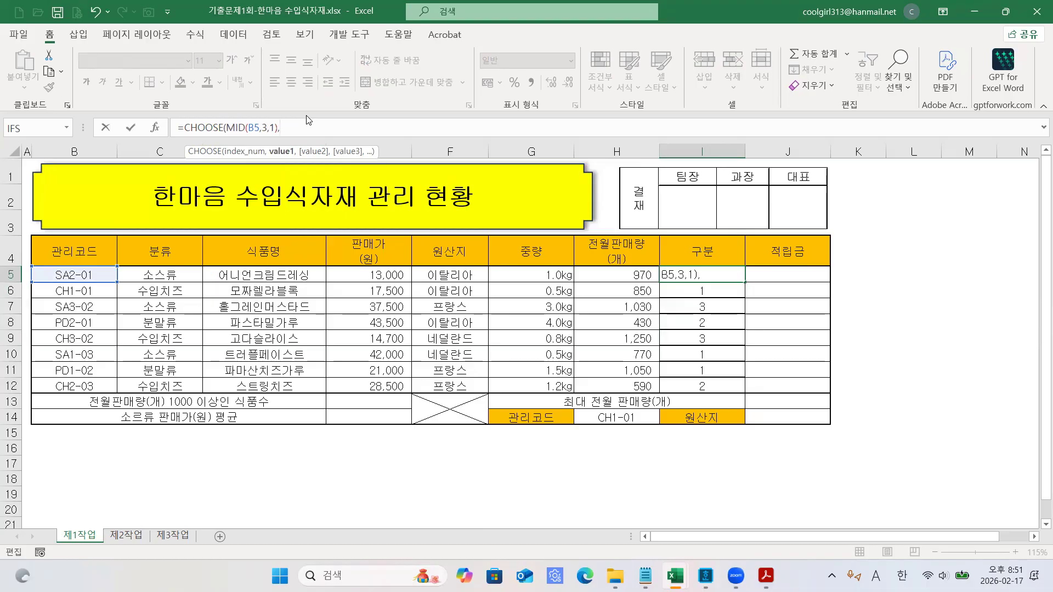
- Complete the CHOOSE formula in I5 with the values "특가상품","베스트상품","무패상품" and a closing parenthesis
type("\"XM")
key("BackSpace")
key("BackSpace")
key("Hangul")
type("ㅌ가상ㅍㅜㅁ\",\"벳")
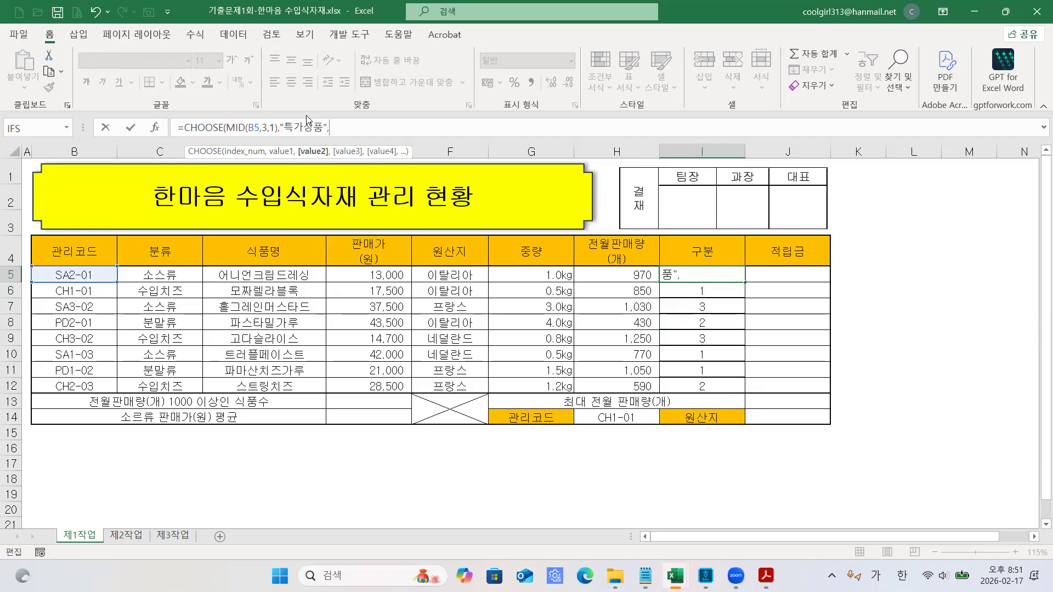
type("스트상푸")
type("ㅁ\",")
type("\"베스트상품\",")
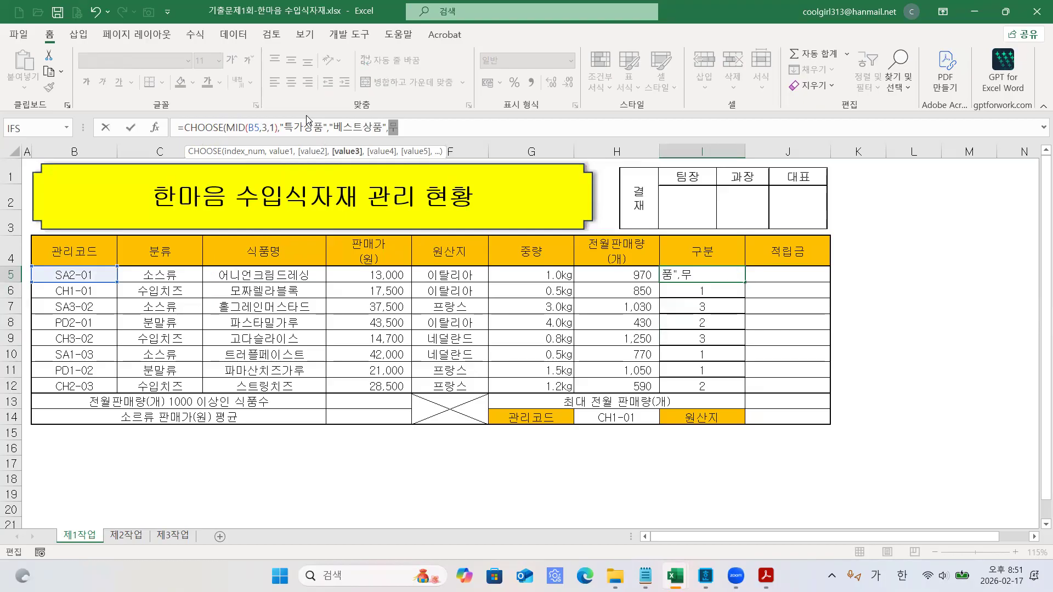
type("무패상푸ㅁ\"")
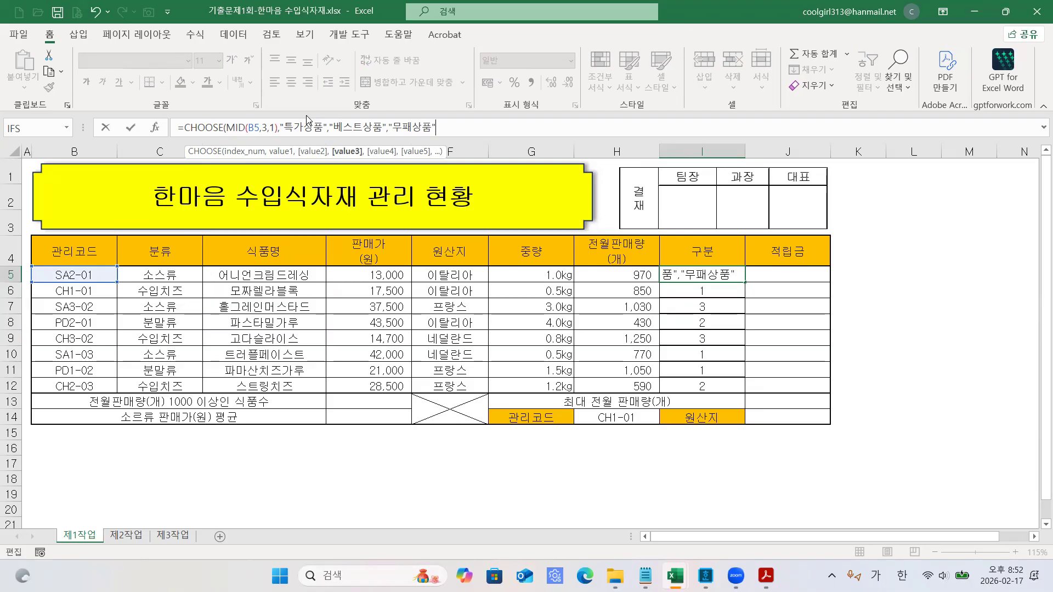
type(")")
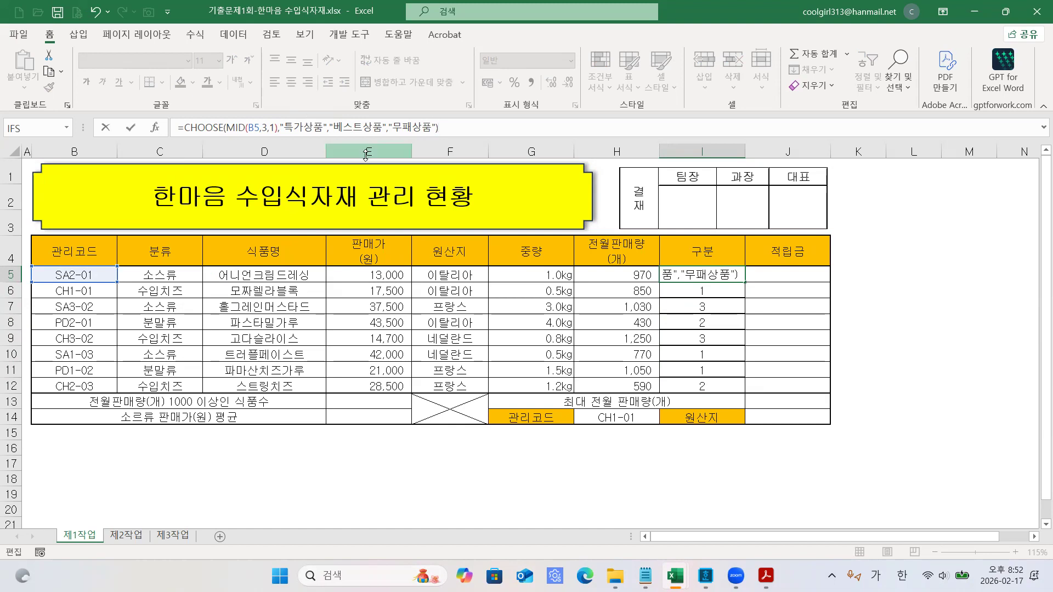
key("Return")
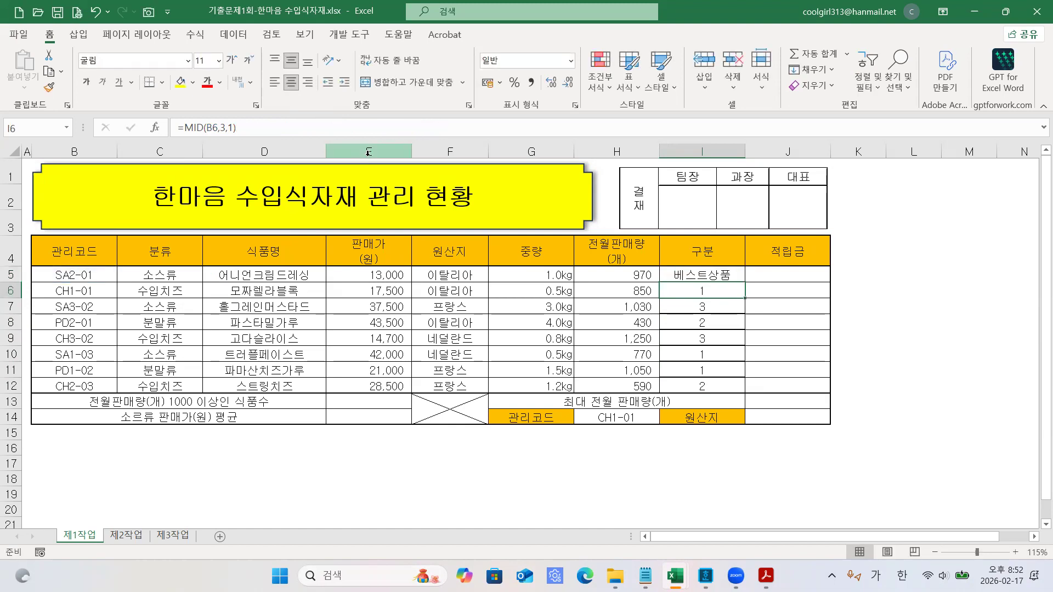
- Fill the CHOOSE formula from I5 down to I12 in the 구분 column
left_click(707, 279)
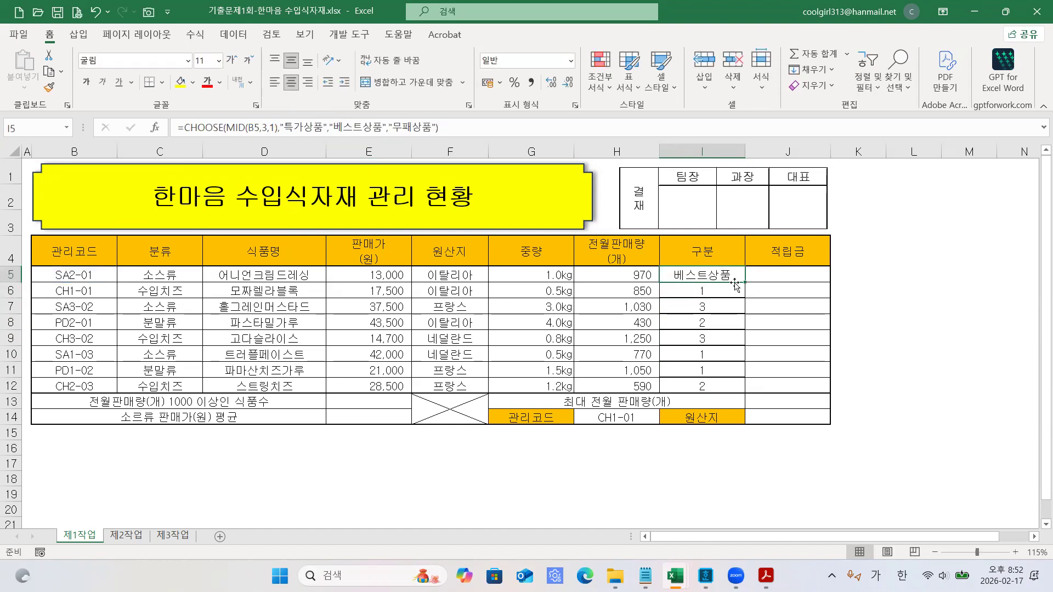
left_click_drag(745, 283, 745, 390)
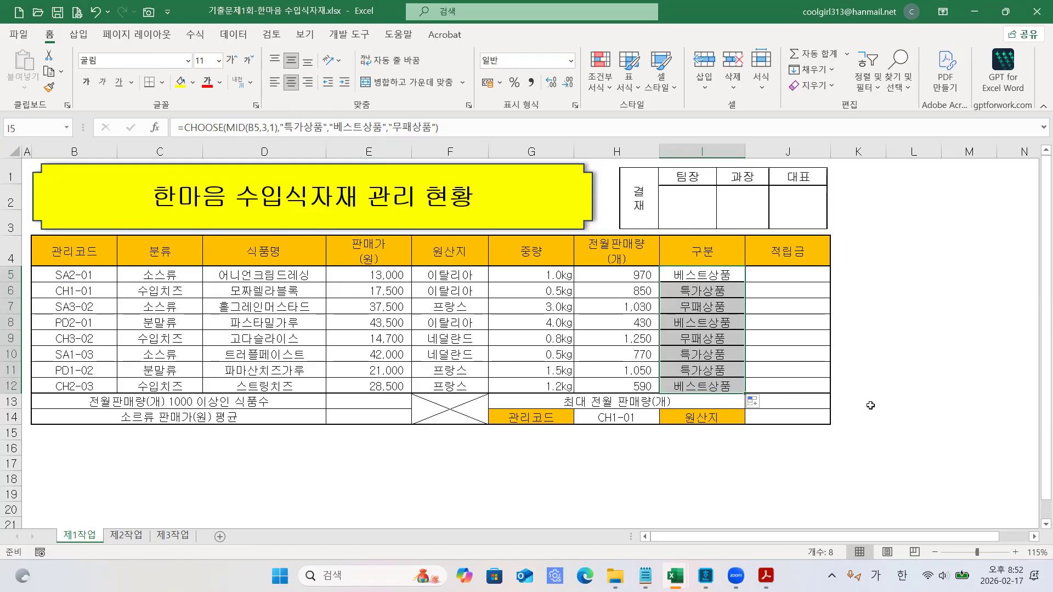
left_click(885, 399)
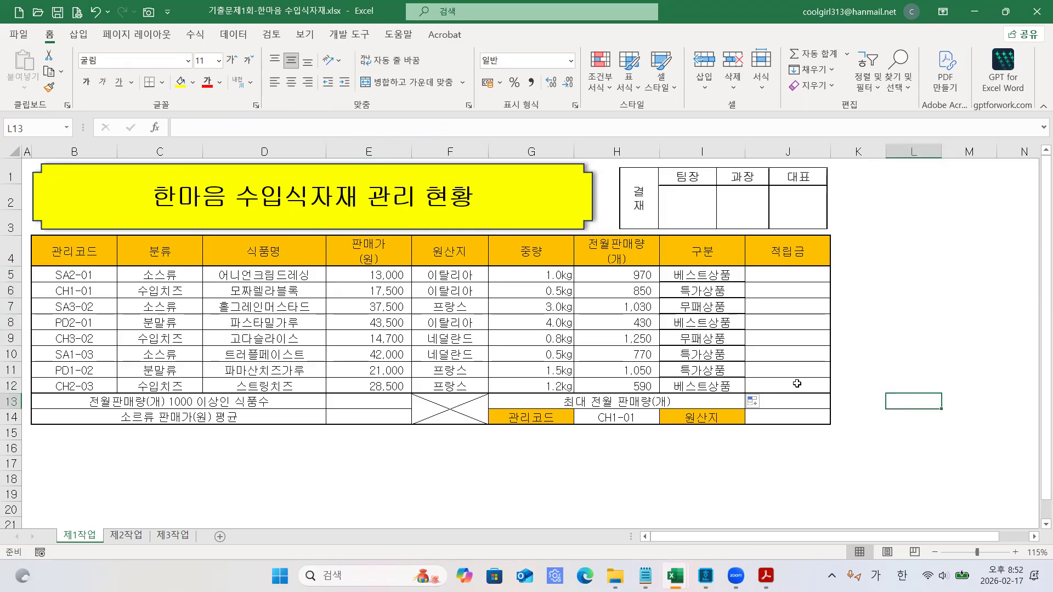
- Apply all borders and a thick outside border to the data range B5:J12
left_click_drag(690, 279, 696, 387)
left_click_drag(87, 277, 806, 387)
left_click(162, 82)
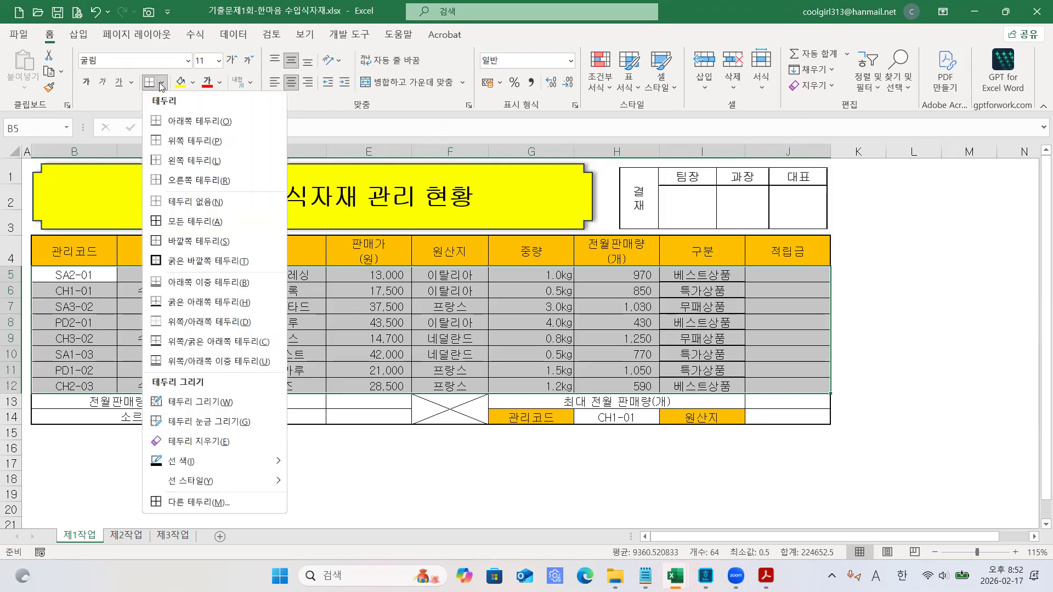
left_click(171, 223)
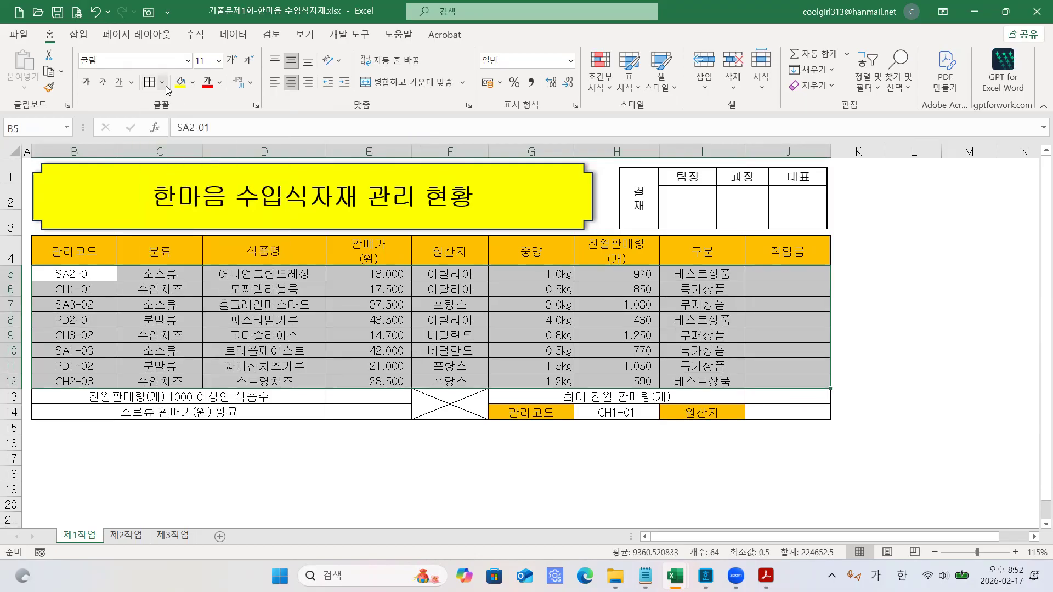
left_click(164, 83)
left_click(192, 260)
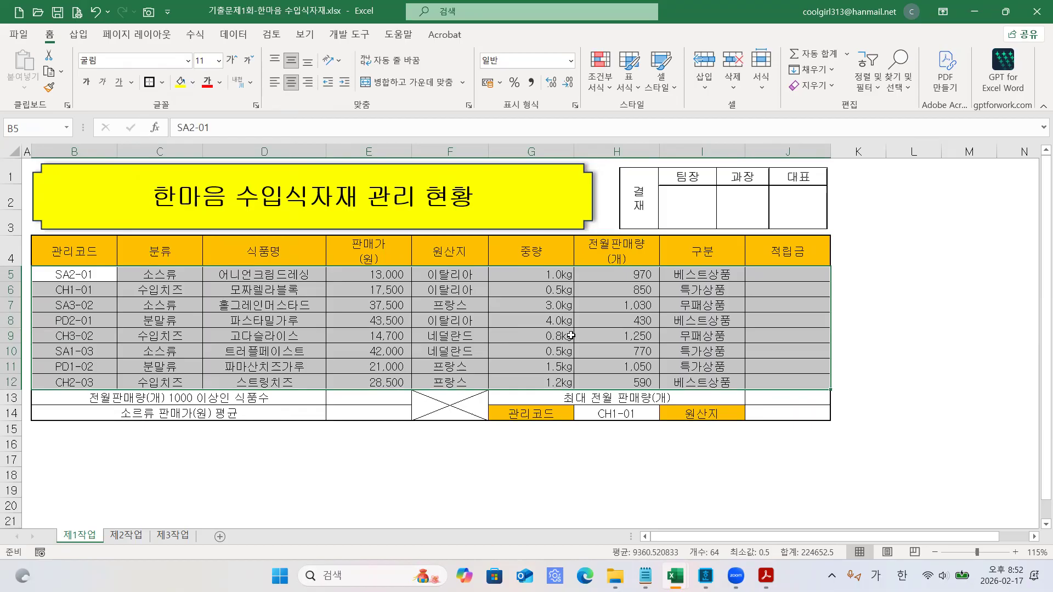
left_click(652, 367)
left_click(887, 306)
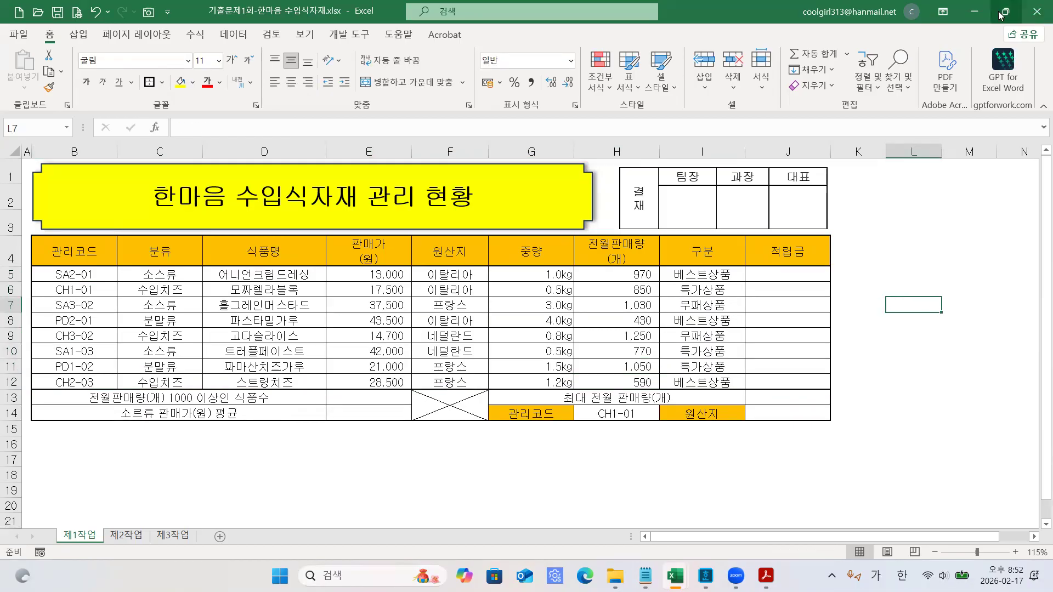
- Switch to the Hangul document ITQ함수-36시간함수 and review the CHOOSE formula for 기출문제3회 2번
left_click(980, 13)
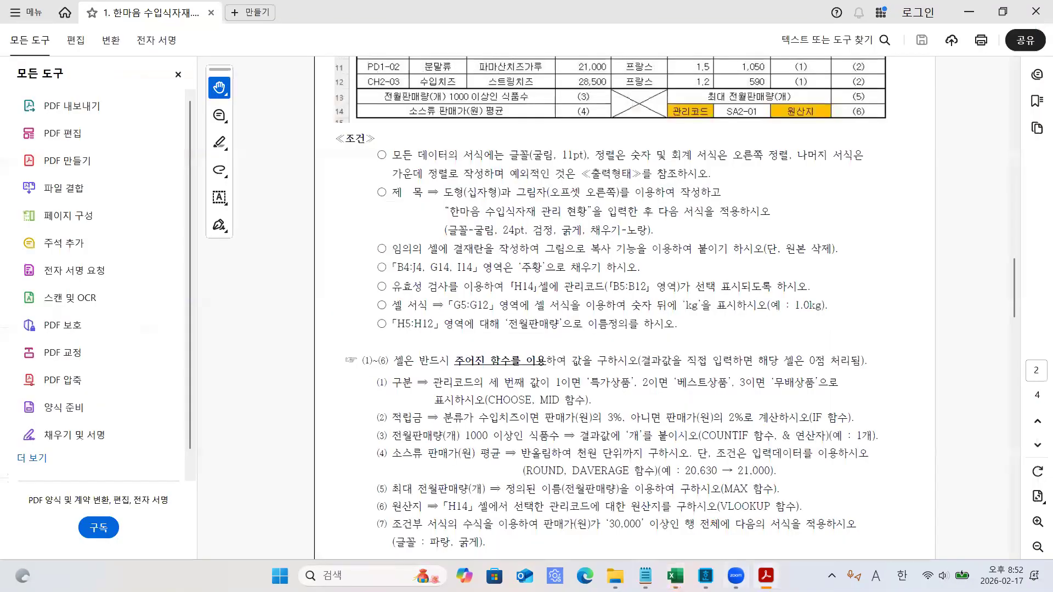
mouse_move(705, 576)
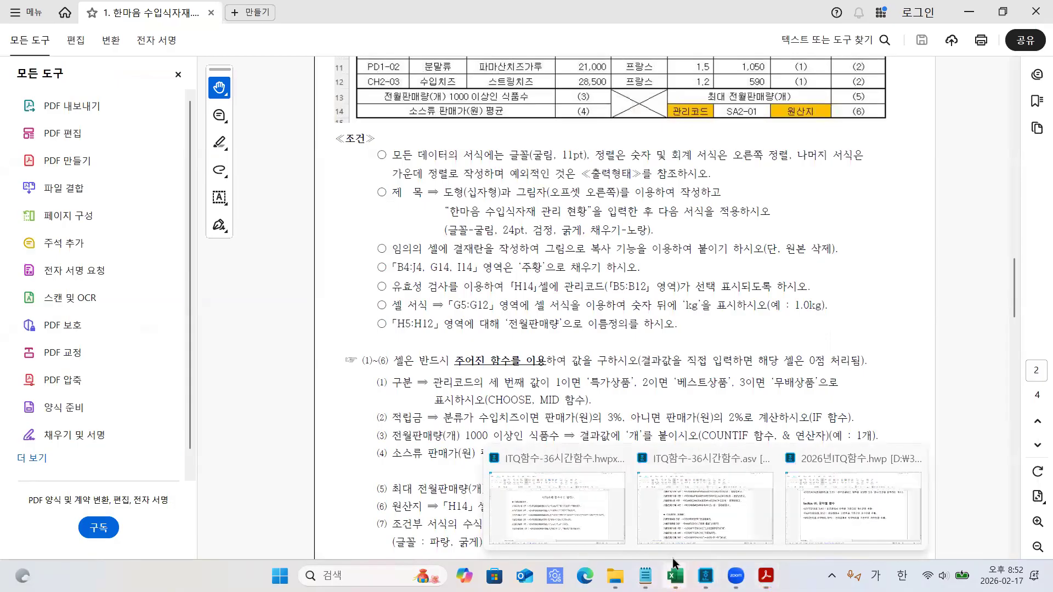
left_click(600, 520)
left_click_drag(174, 304, 294, 304)
left_click(367, 298)
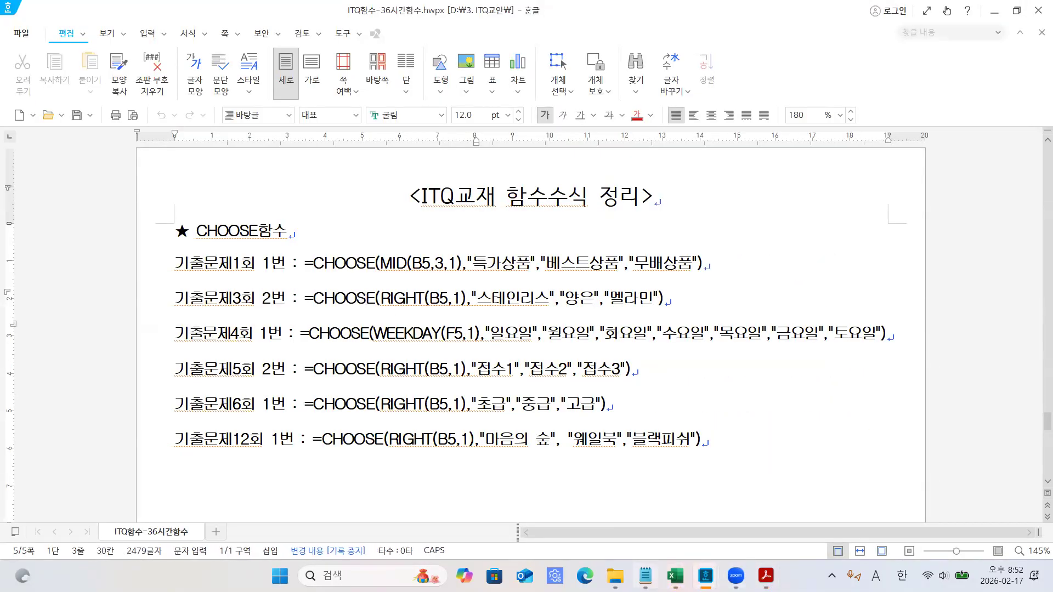
- Open the workbook 기출문제3회-삼기 주방기기 판매 현황.xlsx from the 2026-ITQ원본 folder and select cell J5 in the 재질 column
mouse_move(614, 576)
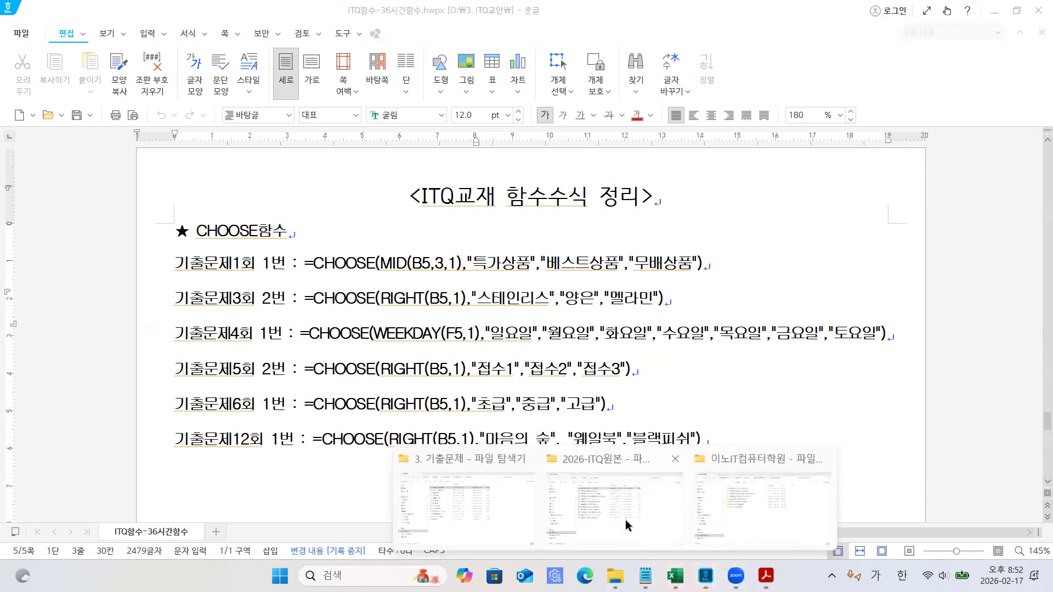
left_click(628, 525)
left_click(324, 166)
double_click(324, 166)
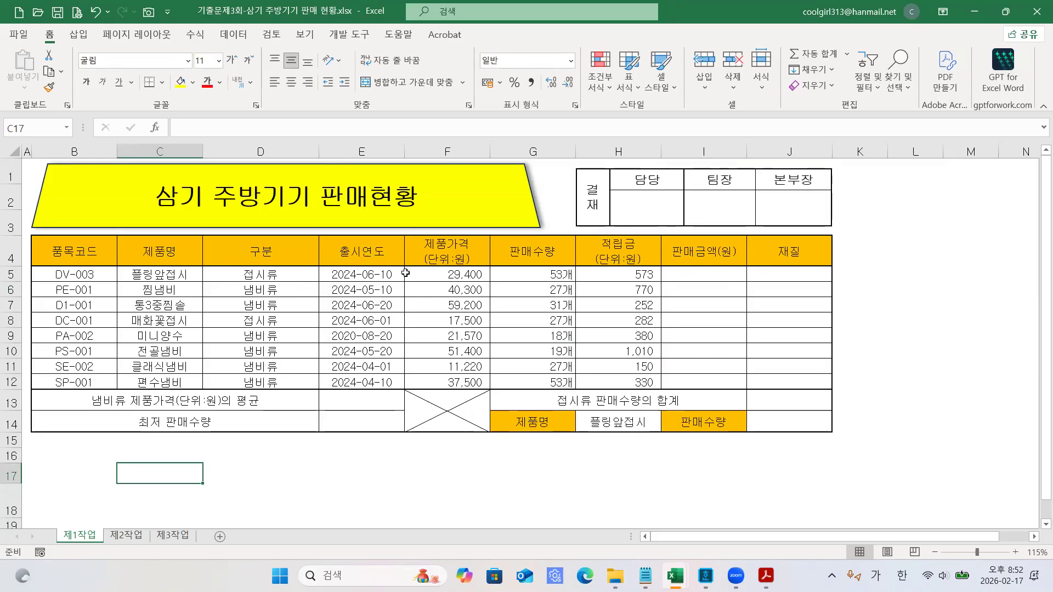
left_click(776, 277)
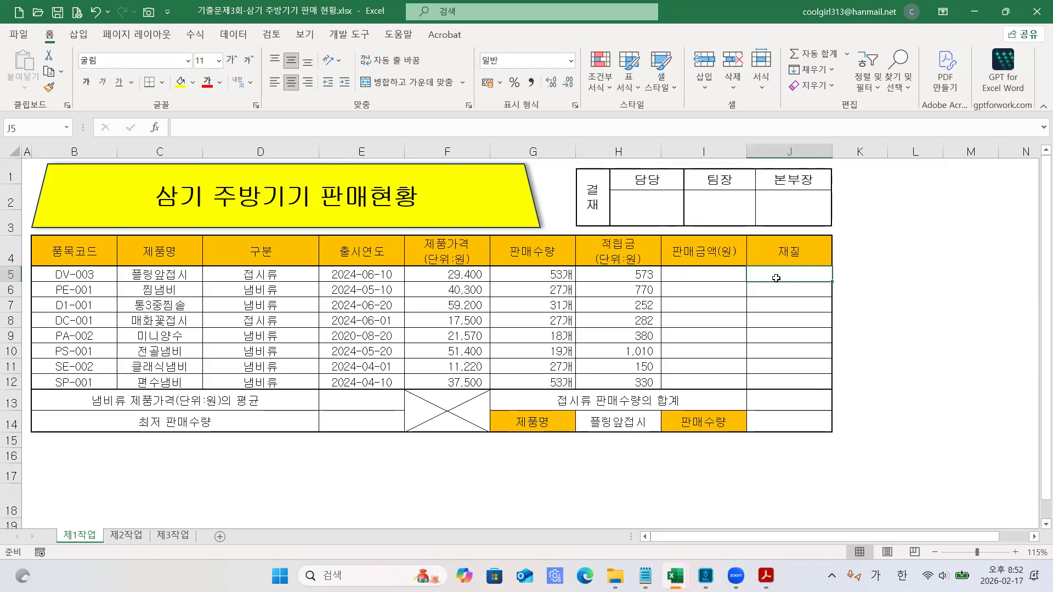
- Switch to Notepad and add the line "품목코드의 마지막글자가 1이면 스테인리스" below the MID함수 notes
left_click(645, 576)
scroll(439, 439, "down", 10)
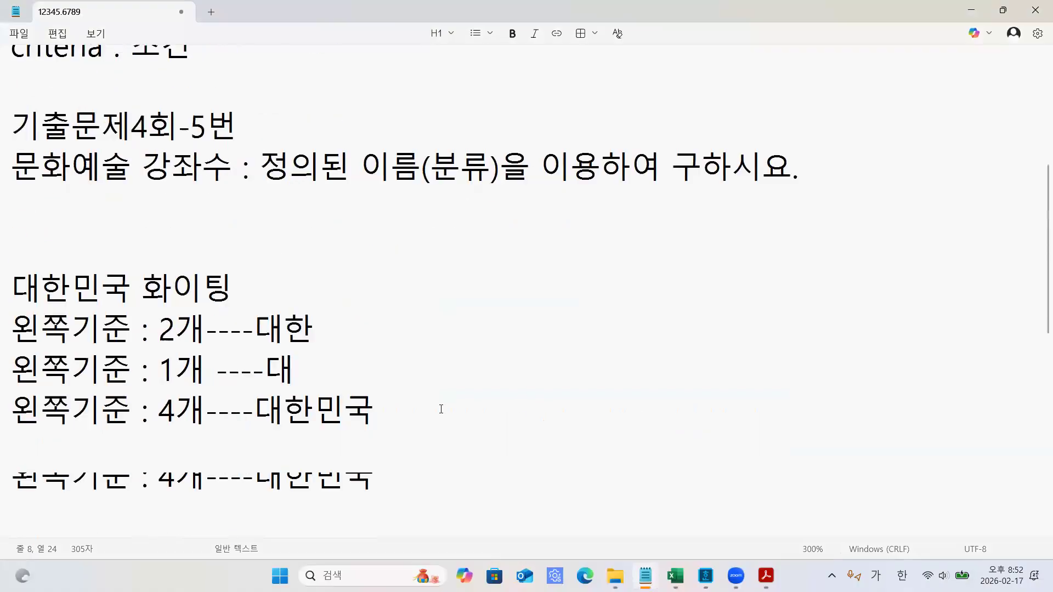
left_click(380, 246)
key("Return")
key("Return")
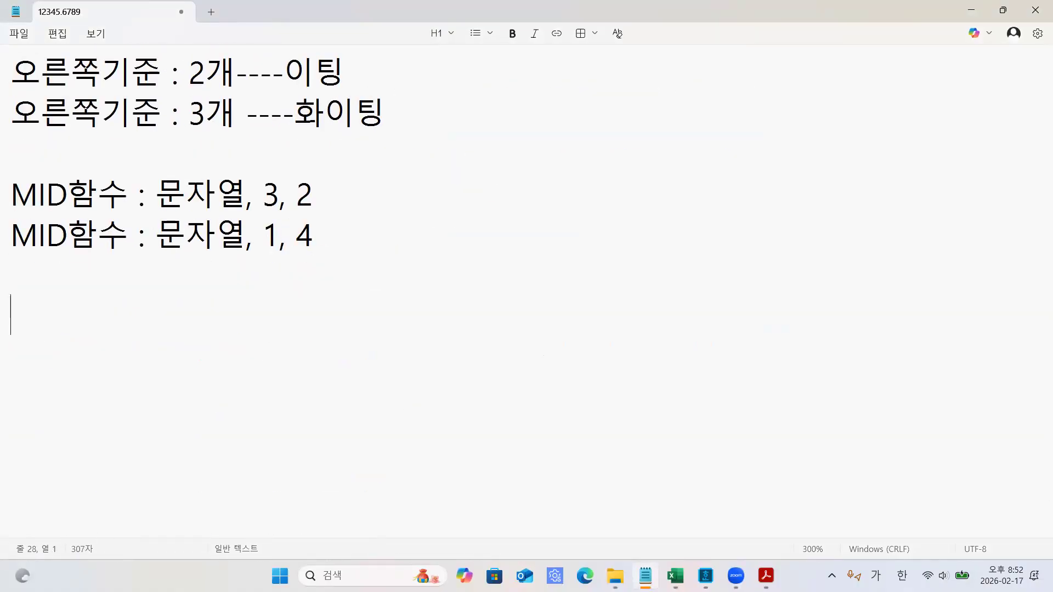
type("품목코드")
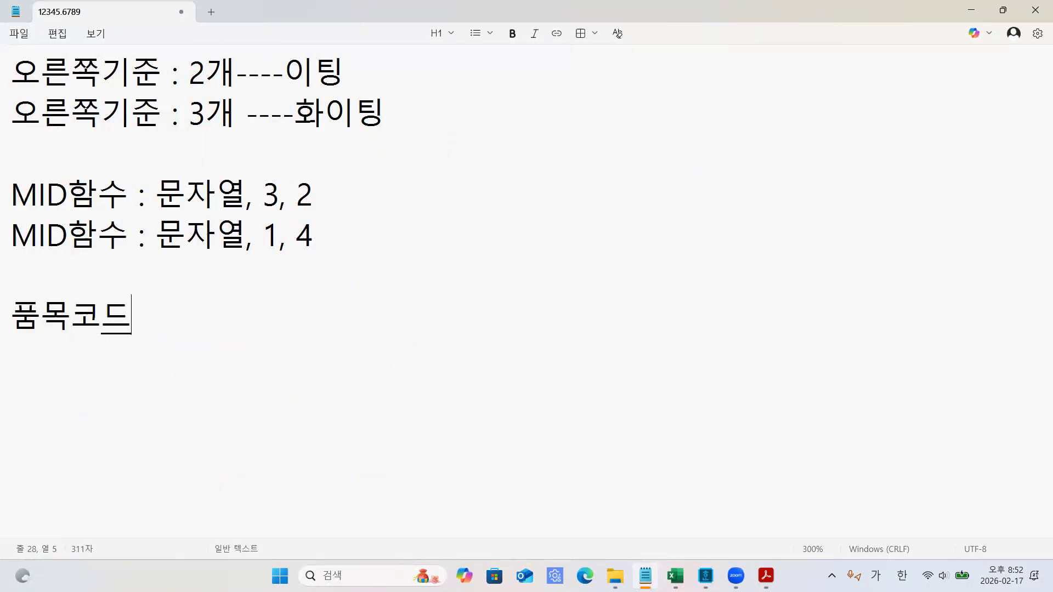
type("의 마지막글자가")
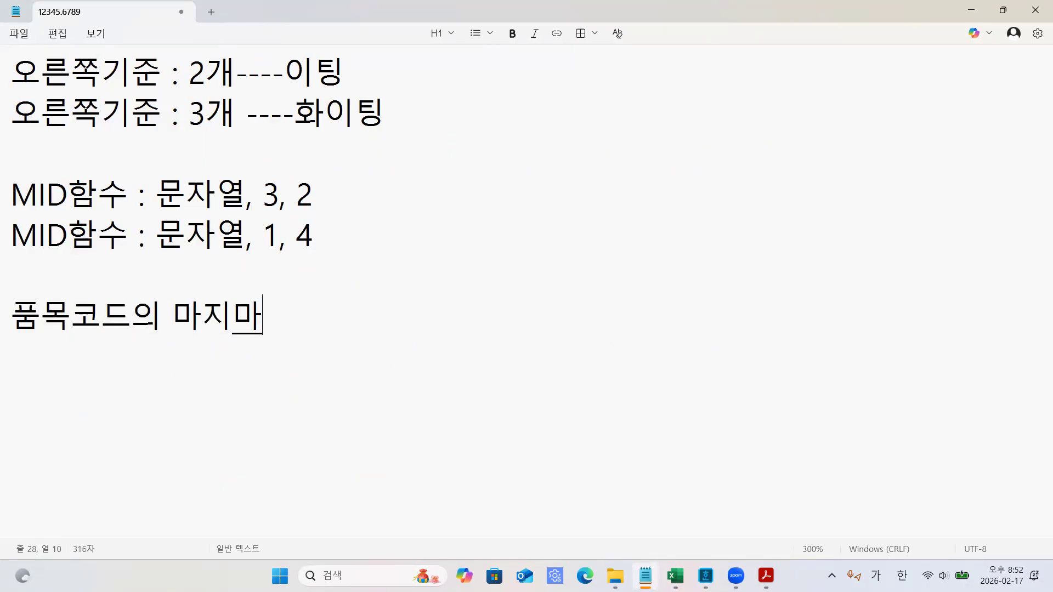
type(" 1이면 ")
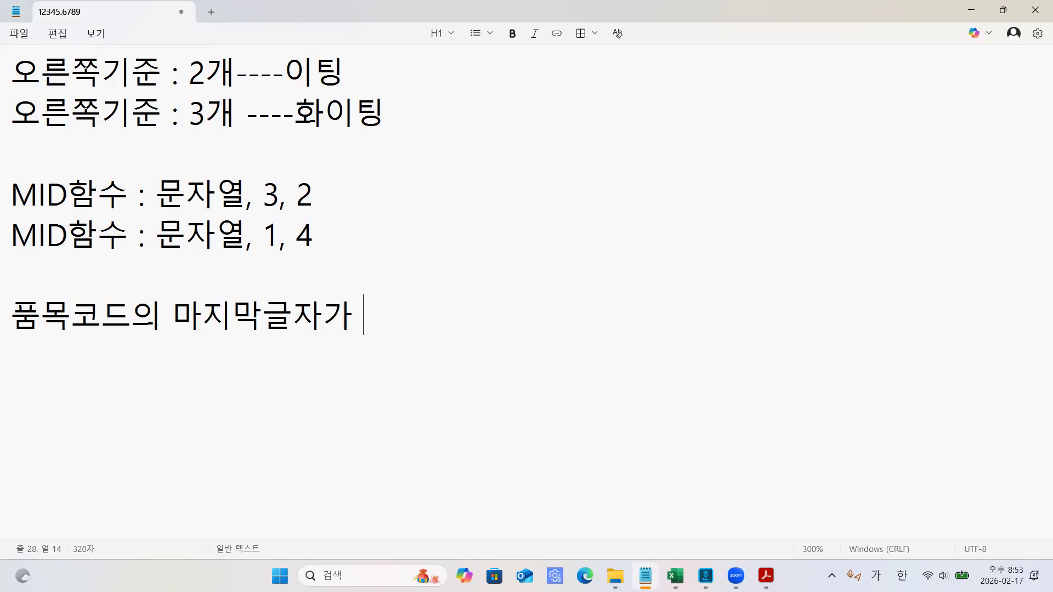
type("스테인리스")
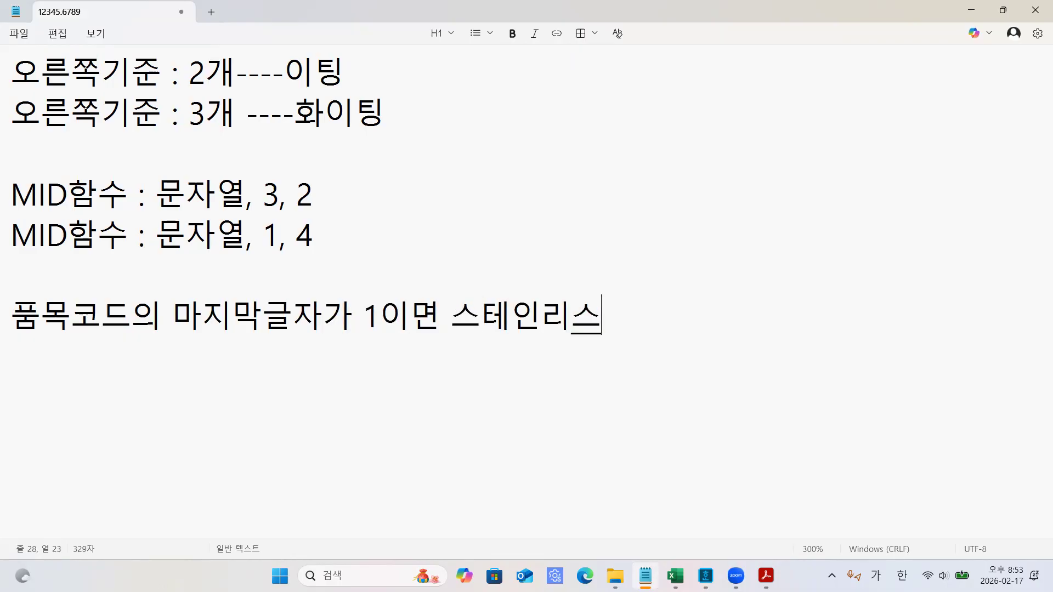
- Add the lines "2이면 양은" and "3이면 멜라민" to the notes, beneath the 스테인리스 line
key("Return")
type("2이면 양ㅇ")
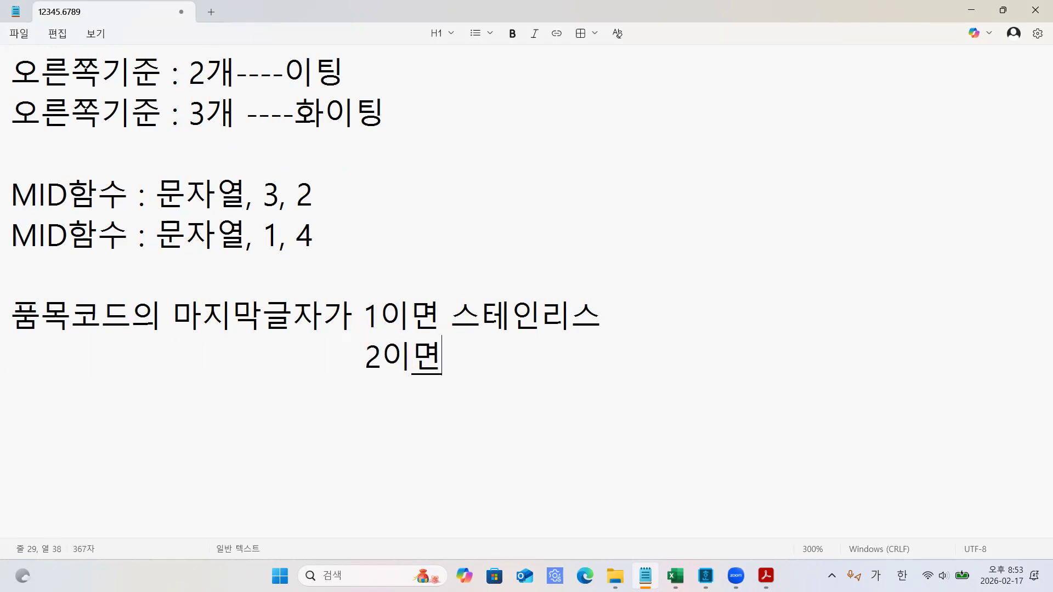
type("은")
key("Return")
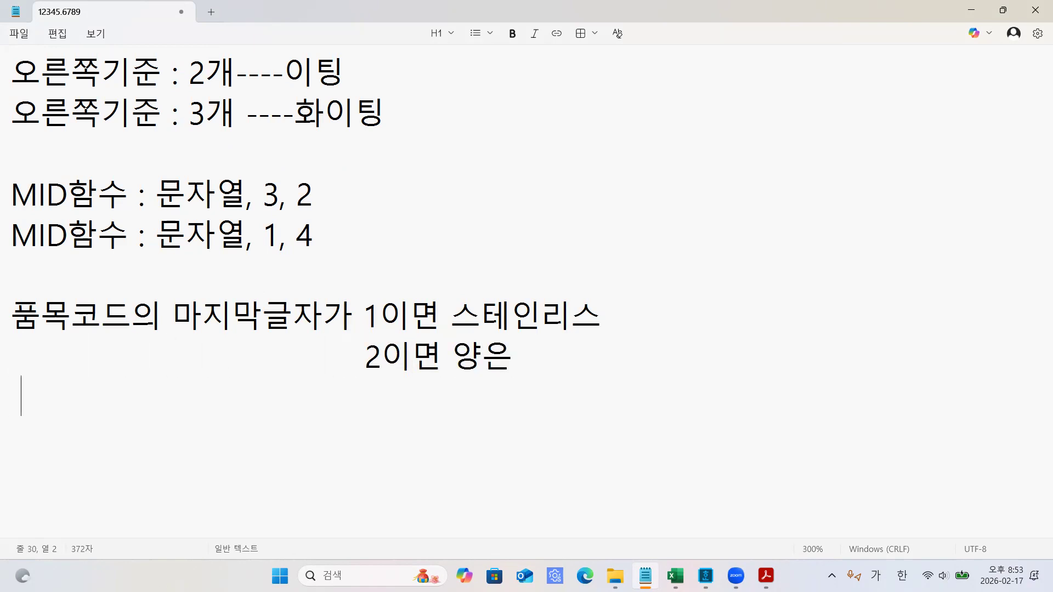
type("3")
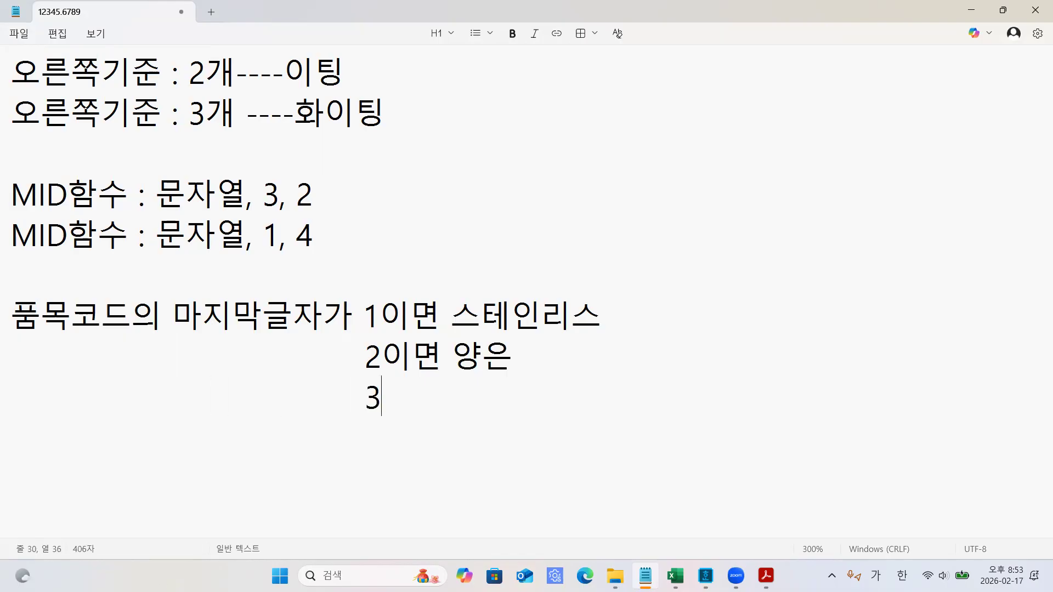
type("이면 메라")
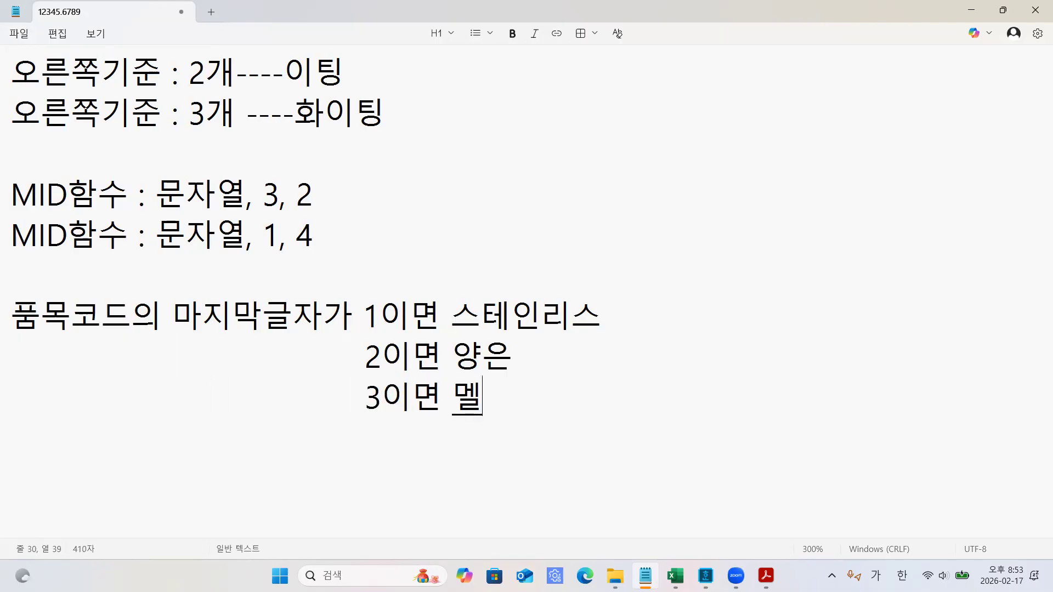
key("BackSpace")
key("BackSpace")
type("메라")
key("BackSpace")
key("BackSpace")
type("멜라민")
key("Return")
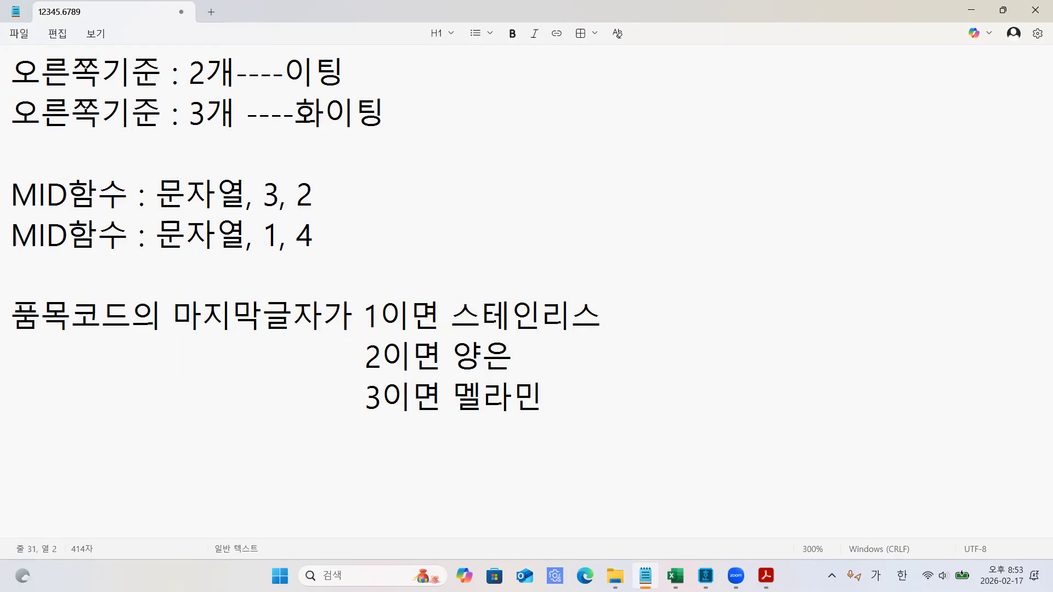
- Add the function names "CHOOSE, RIGHT" on a separate line below the material conditions
key("Return")
type("채")
key("BackSpace")
key("BackSpace")
key("Hangul")
type("CHOOSE,")
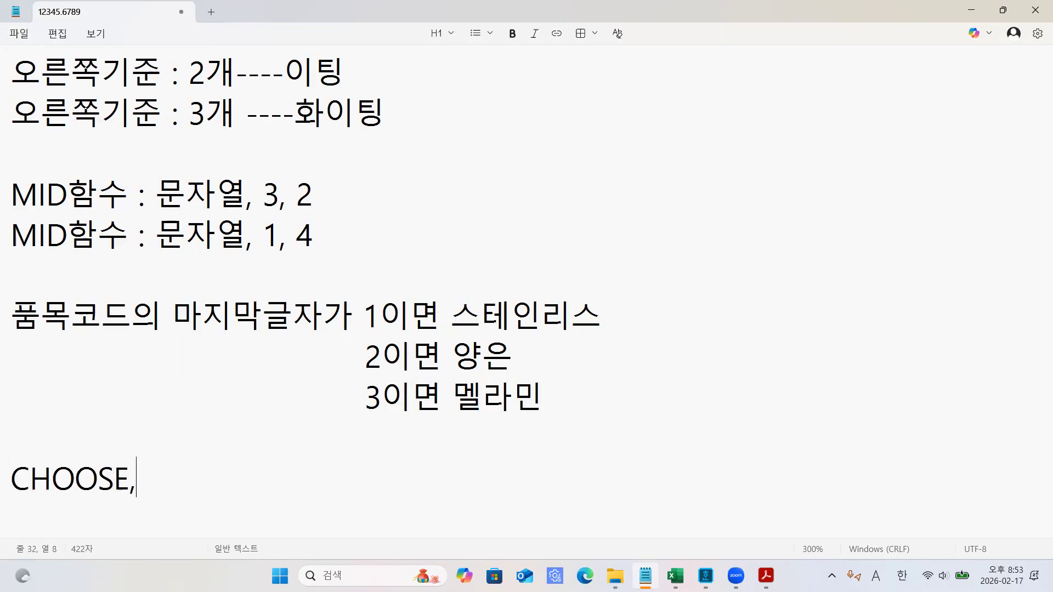
type(" RIGHT")
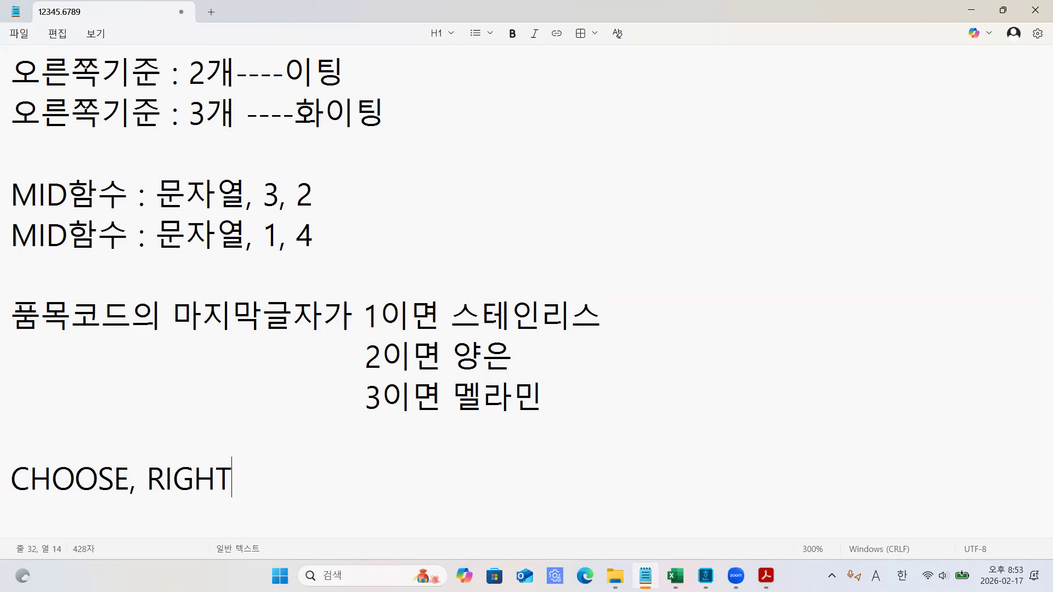
- Review the 품목코드 last-character conditions for each material and the CHOOSE and RIGHT functions in the notes
left_click(62, 485)
left_click_drag(438, 316, 587, 316)
left_click_drag(377, 363, 412, 362)
left_click_drag(483, 361, 366, 408)
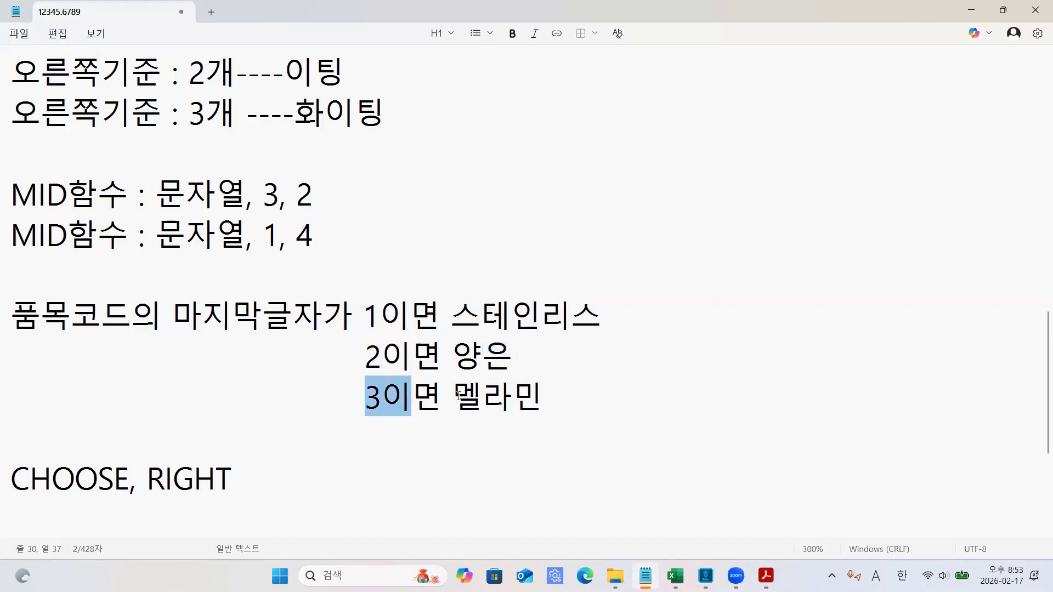
left_click_drag(459, 394, 541, 394)
left_click(562, 396)
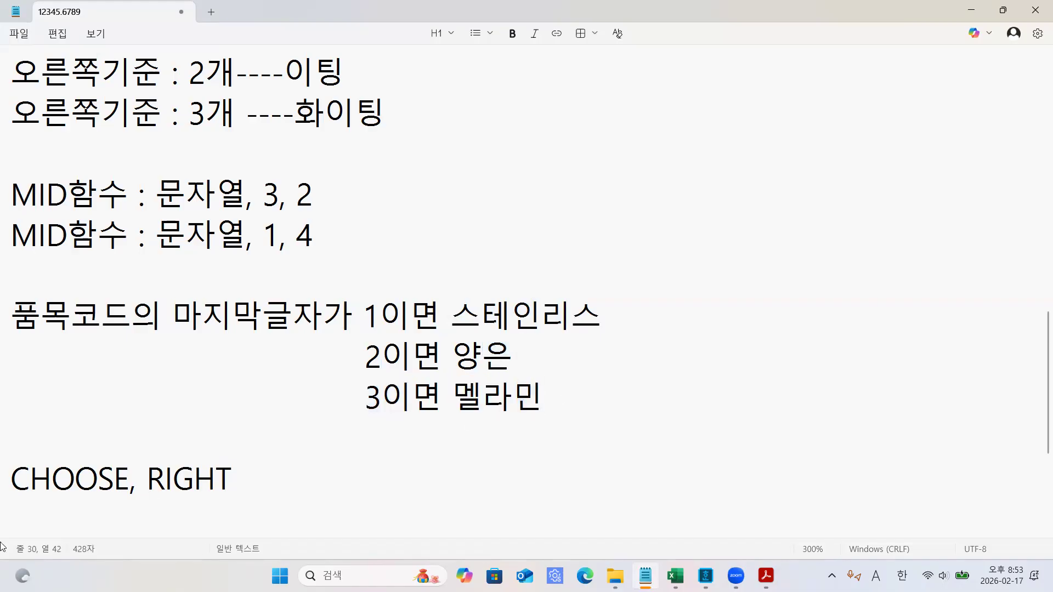
left_click_drag(51, 481, 253, 491)
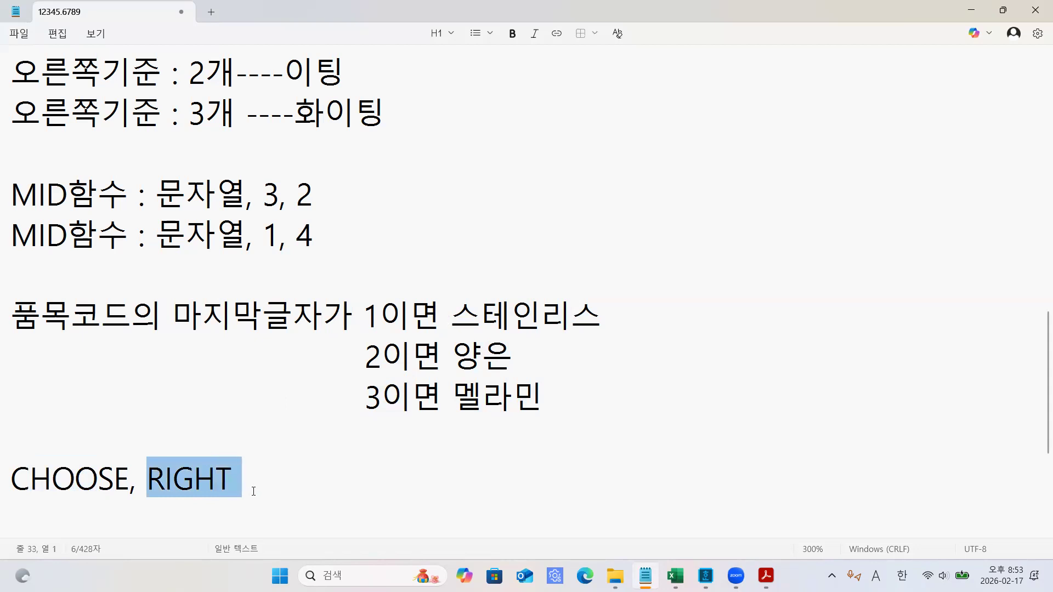
left_click(266, 488)
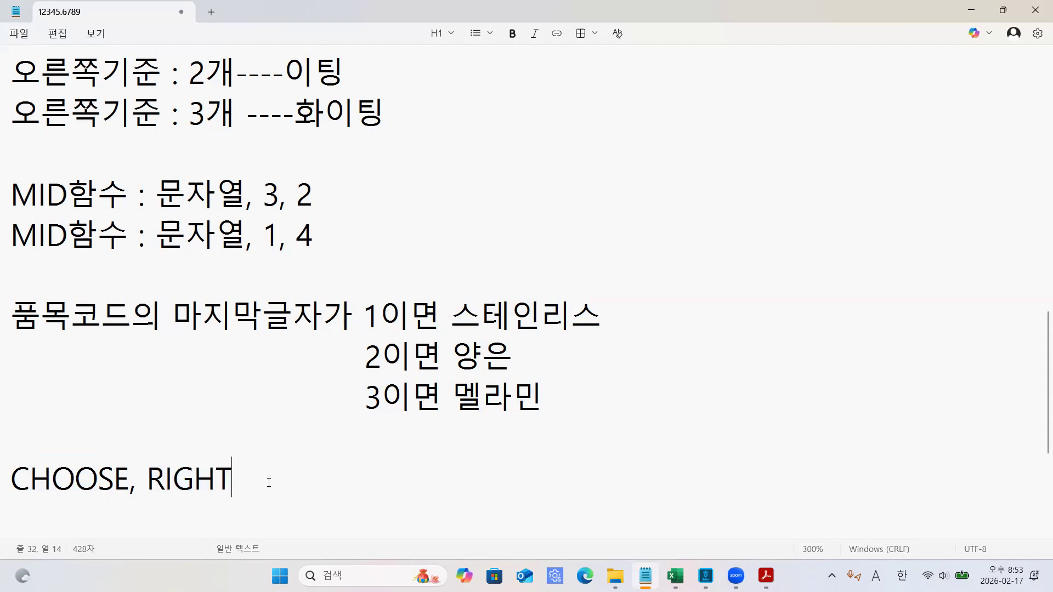
left_click_drag(19, 310, 293, 317)
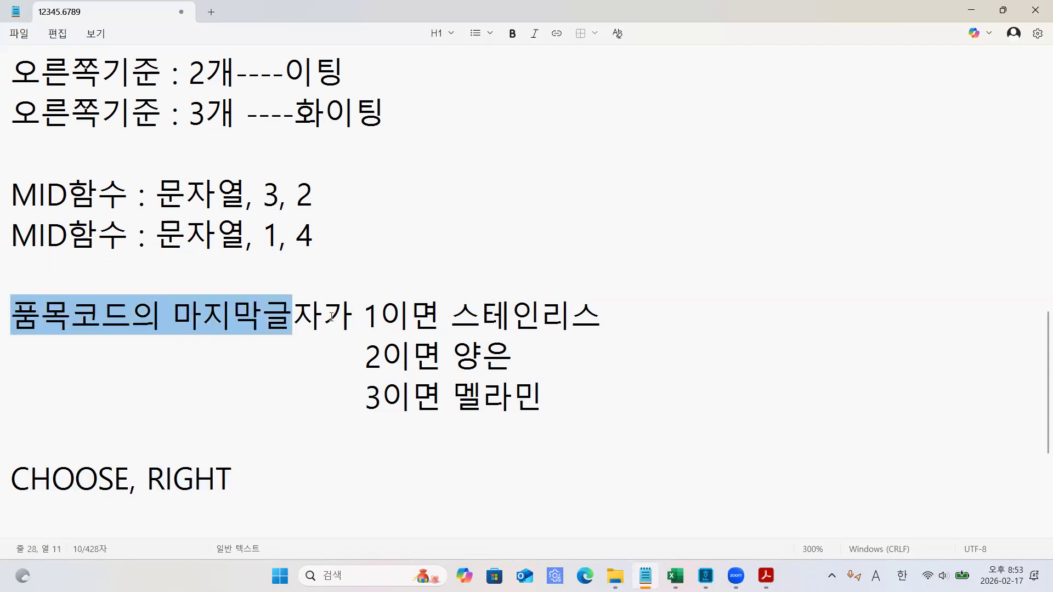
left_click(323, 316)
- Look over the table and conditions in the exam PDF, and return to the Excel workbook 기출문제3회-삼기 주방기기 판매 현황.xlsx
left_click(766, 576)
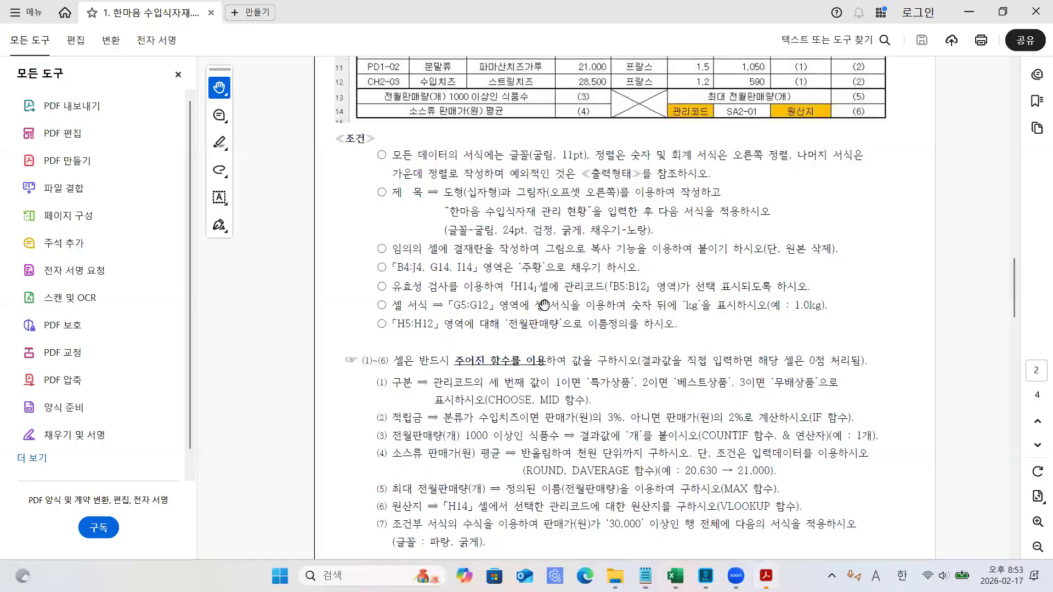
scroll(550, 307, "up", 1)
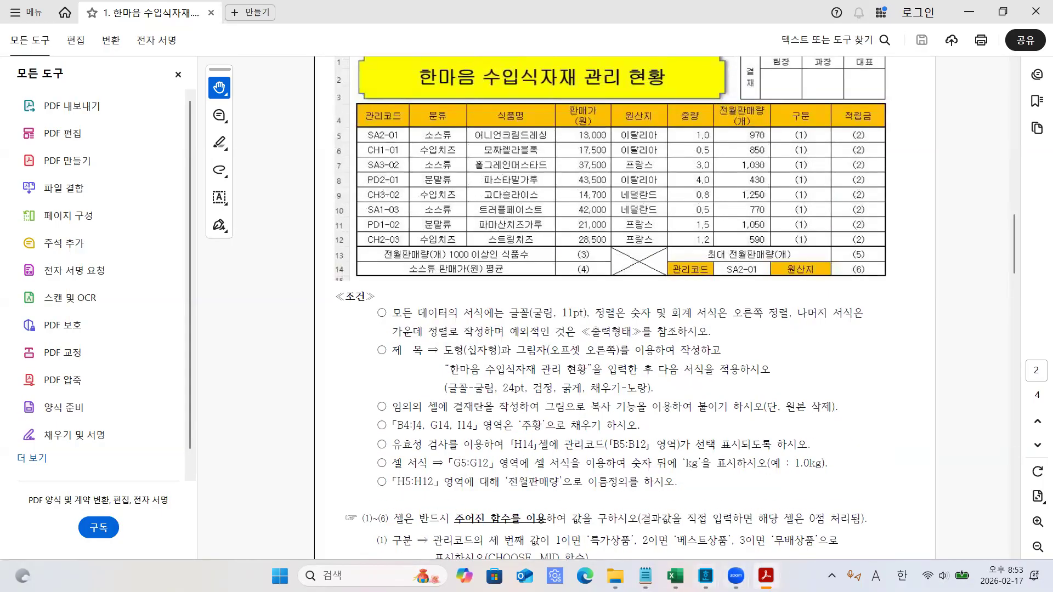
mouse_move(675, 575)
left_click(783, 520)
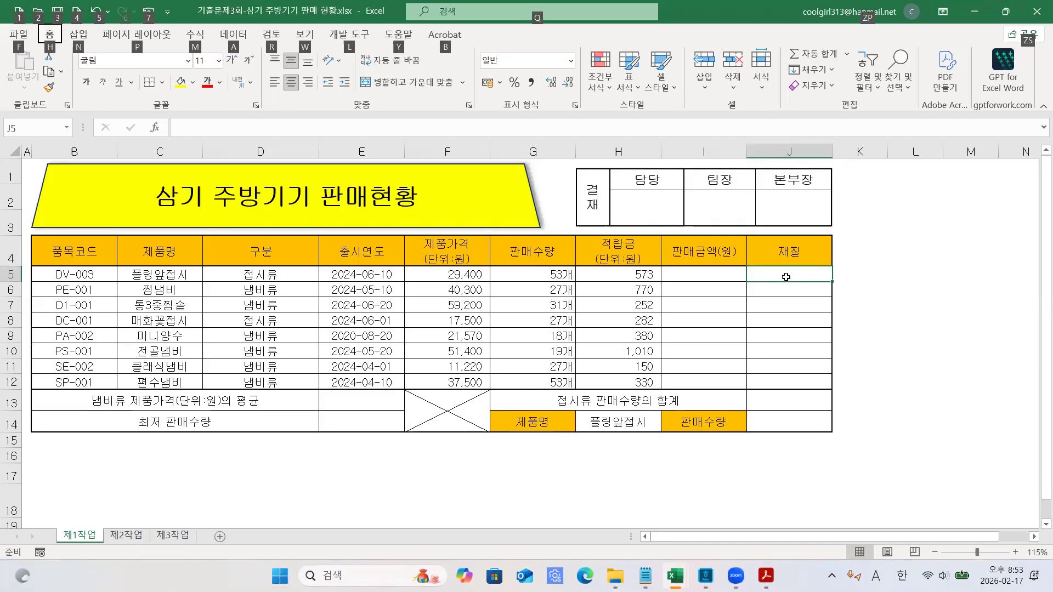
- Enter the formula =RIGHT(B5,1) in cell J5 to extract the last character of the 품목코드
key("Hangul")
double_click(785, 277)
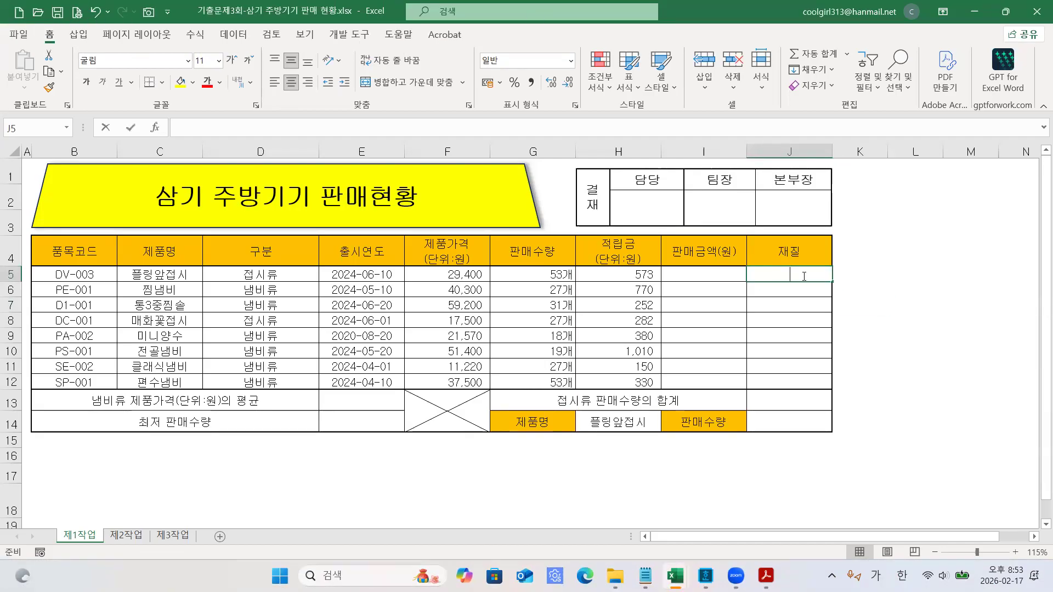
type("=ㄱ")
key("Hangul")
type("RGH")
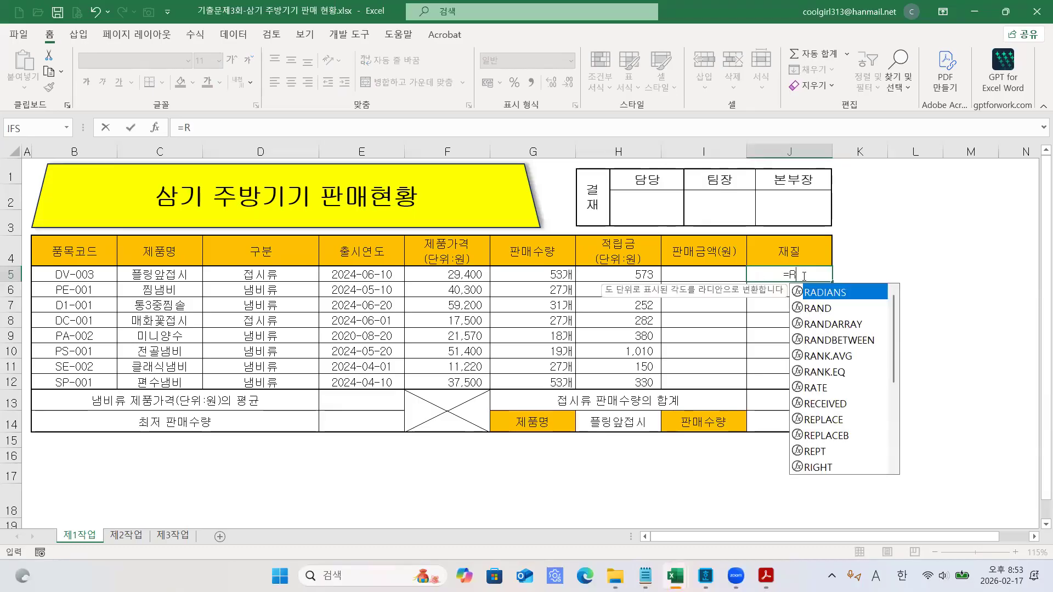
key("BackSpace")
key("BackSpace")
type("IG")
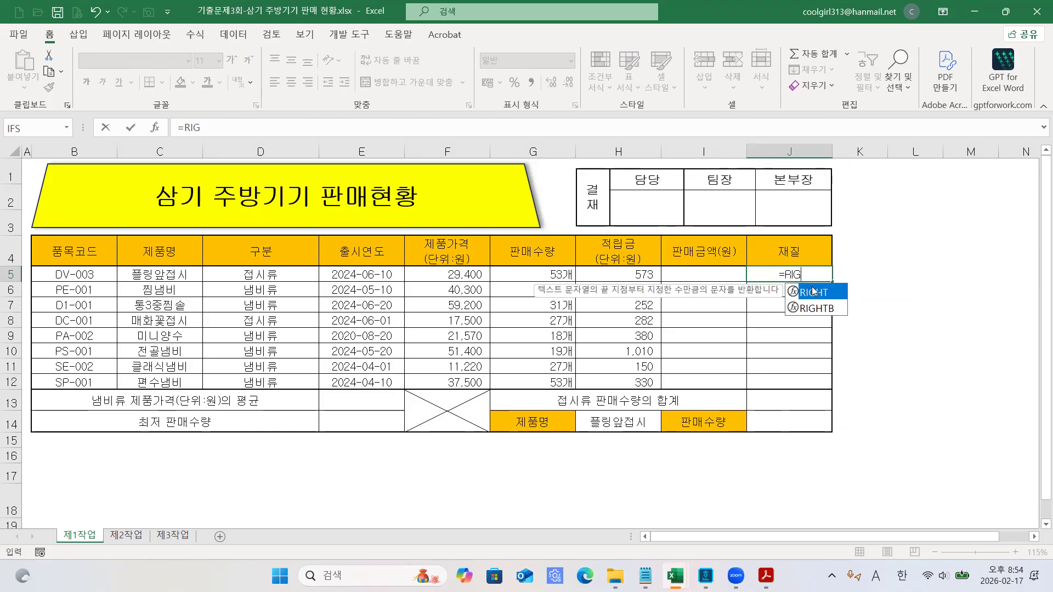
double_click(813, 291)
left_click(251, 132)
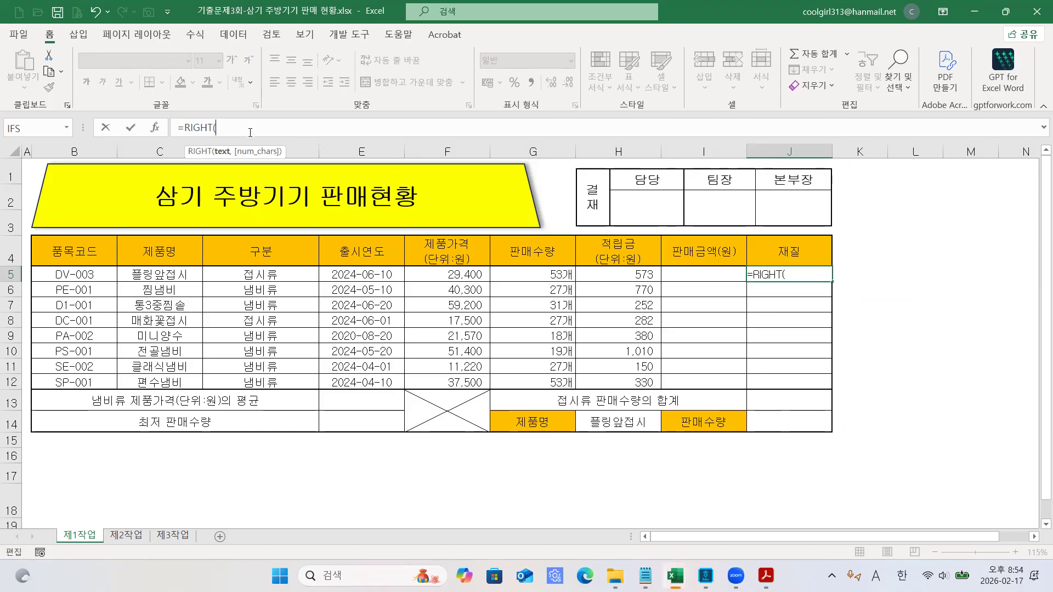
left_click(82, 275)
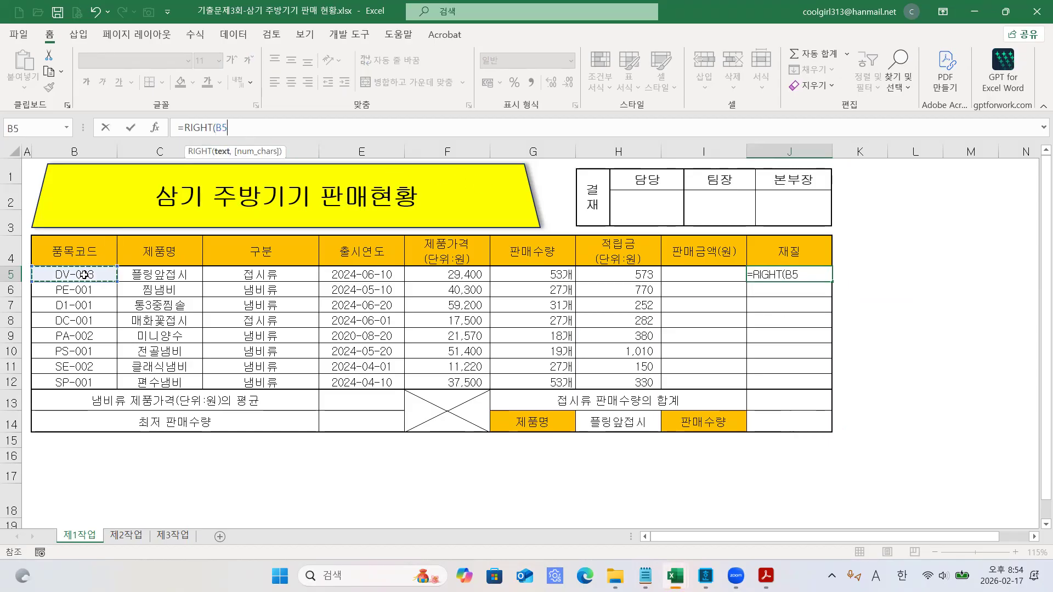
type(",")
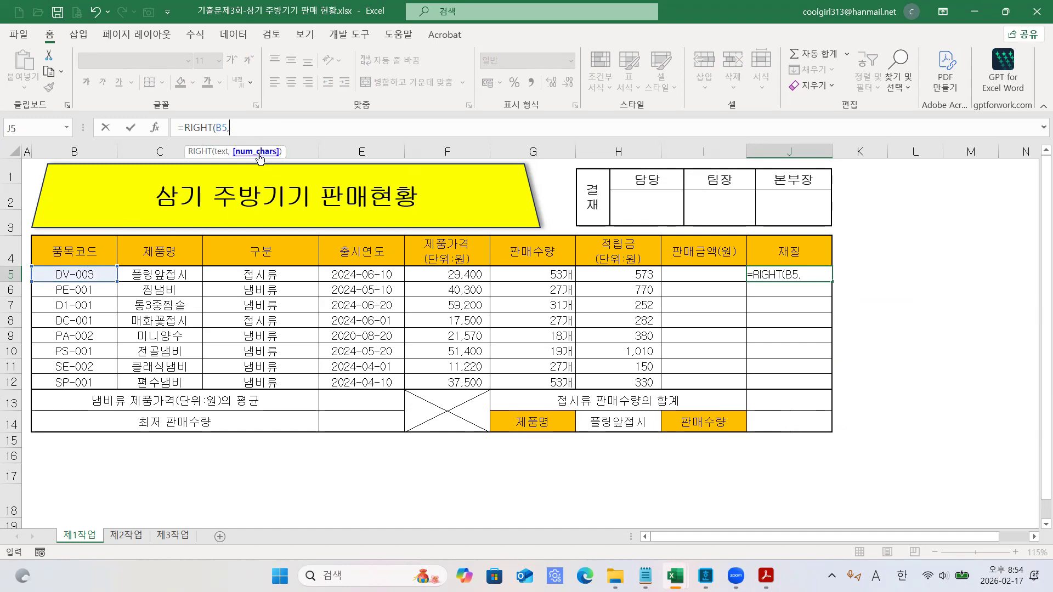
type("1")
key("Return")
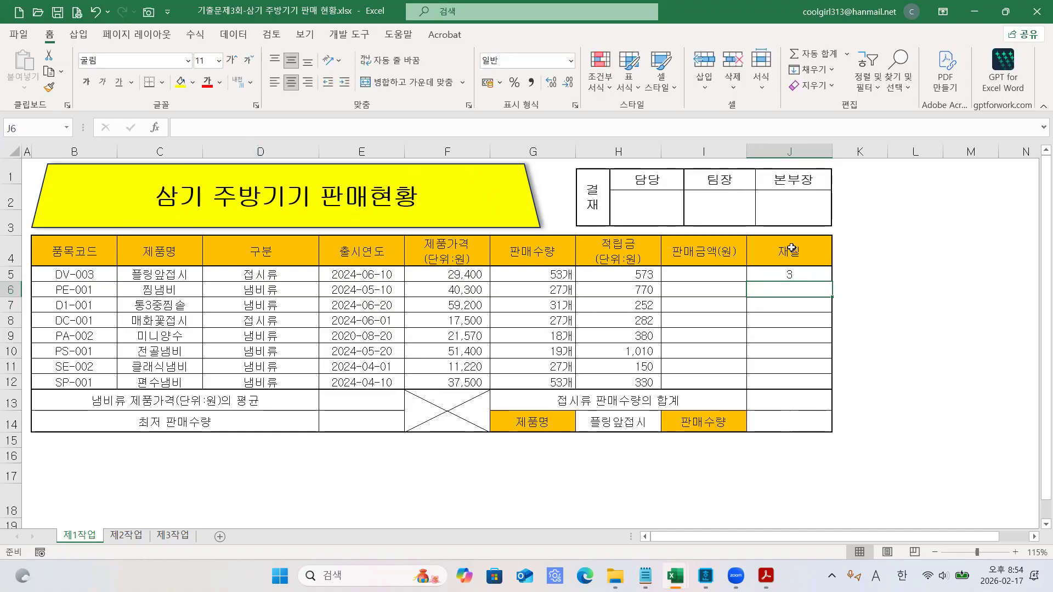
- Fill the RIGHT formula from J5 down to J12
left_click(794, 272)
left_click_drag(832, 281, 827, 389)
left_click(893, 383)
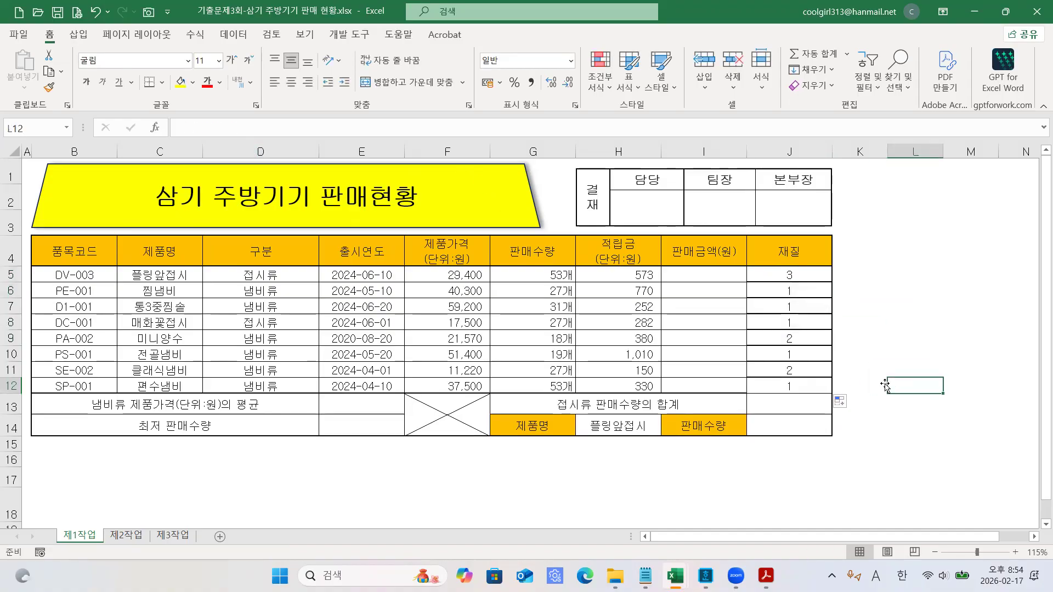
- Wrap the RIGHT(B5,1) formula in J5 with the CHOOSE function so it serves as the index number
left_click(775, 277)
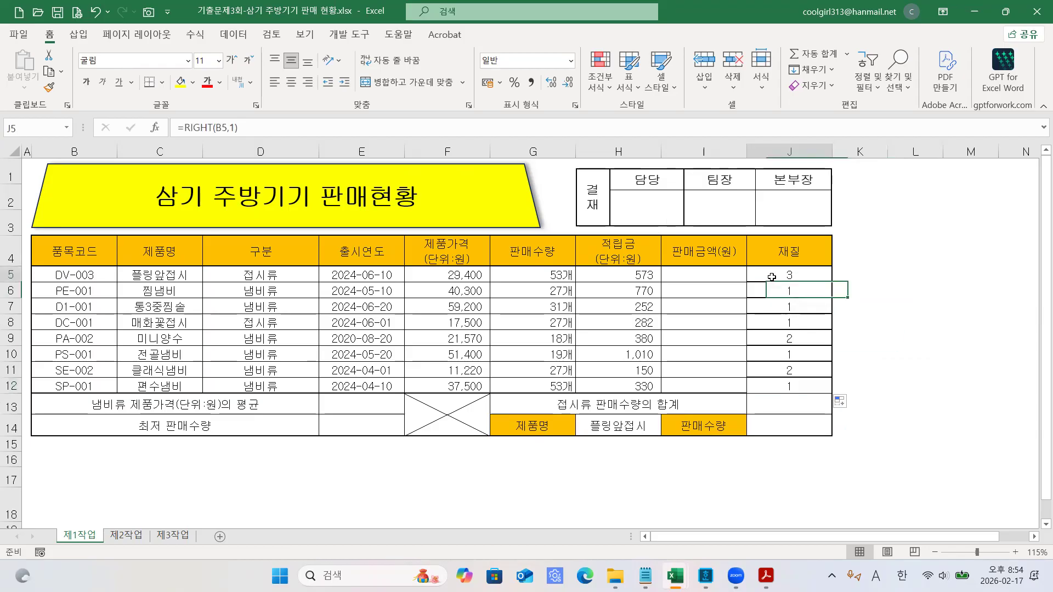
left_click(184, 128)
type("CHOOSE")
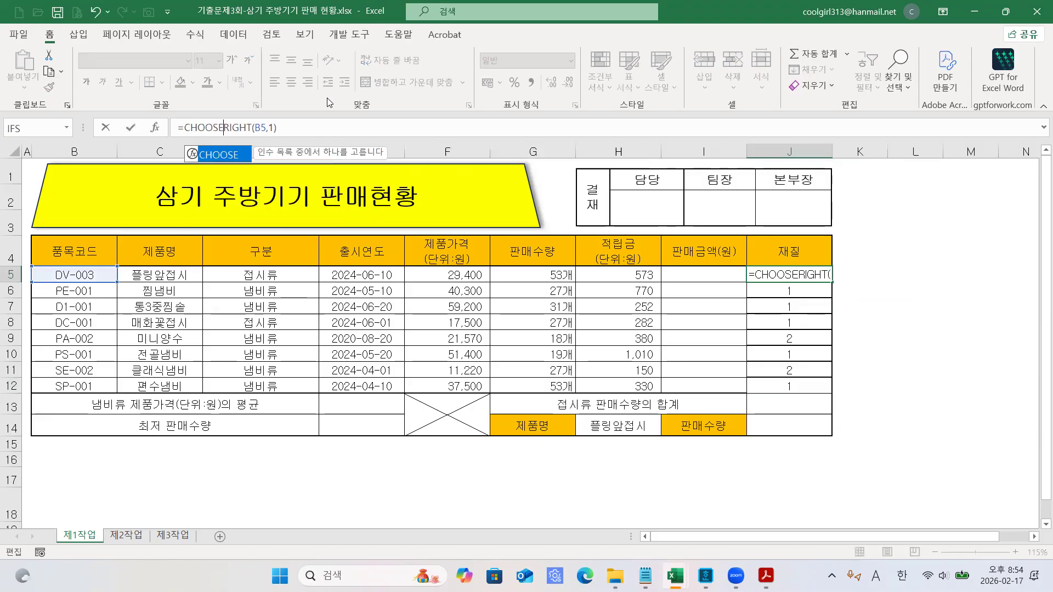
double_click(228, 156)
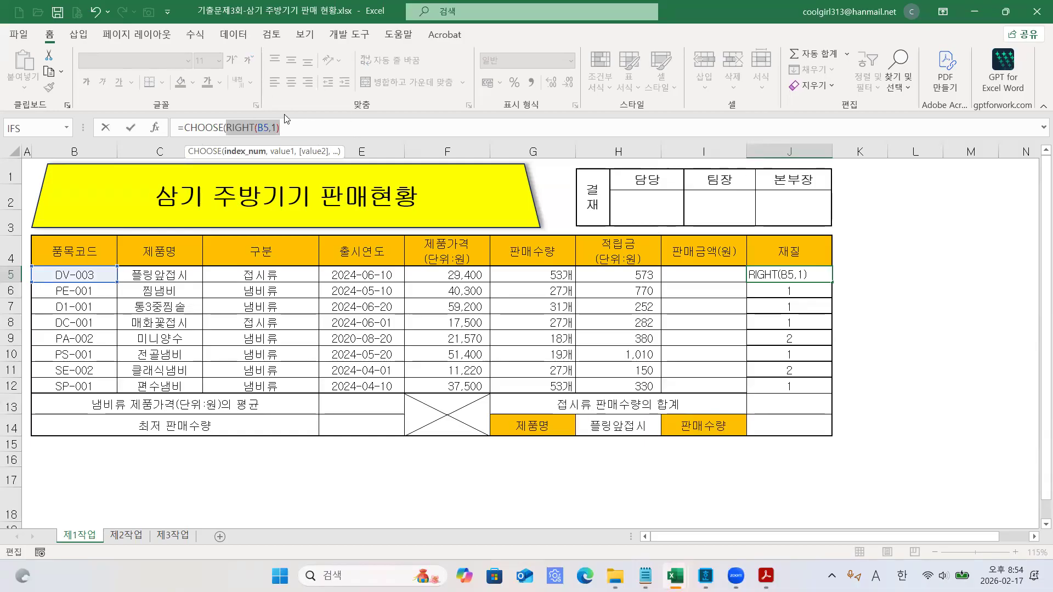
left_click(297, 127)
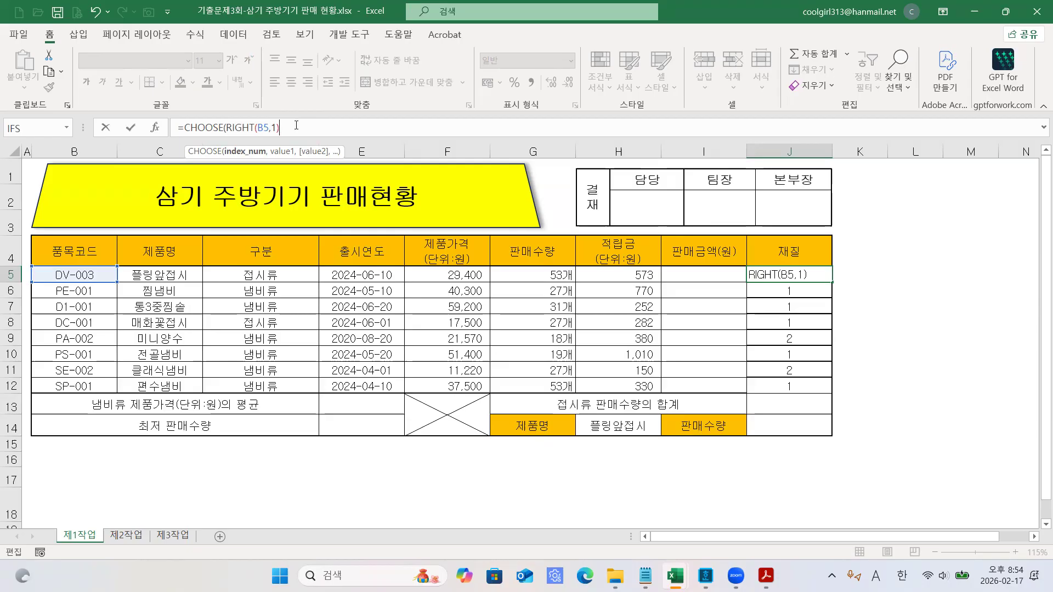
- Complete the CHOOSE formula in J5 with the values "스테인리스","양은","멜라민"
type(",")
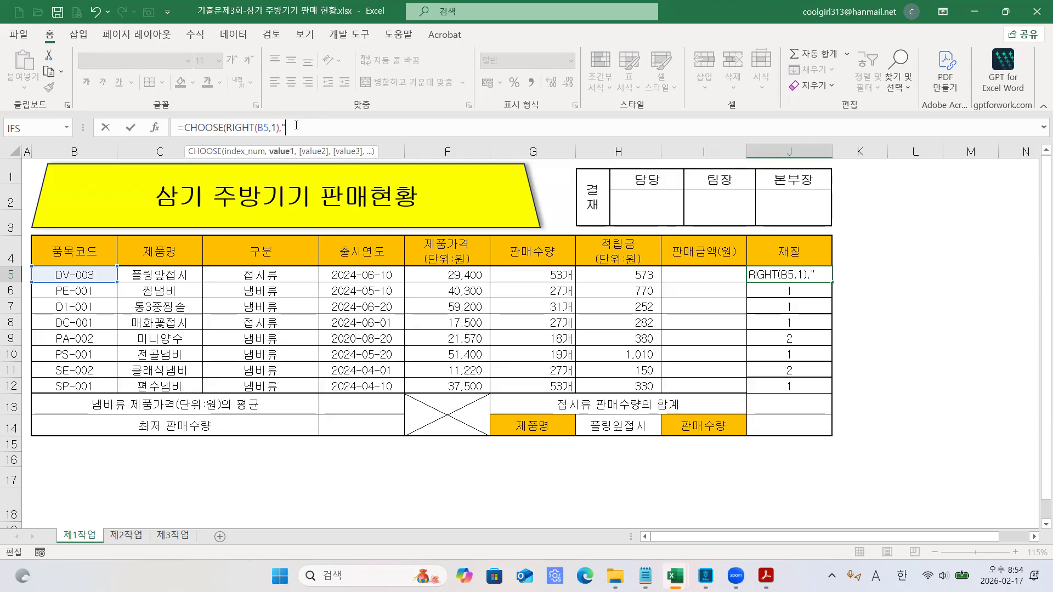
type("\"")
type("스테이")
type("리스\",")
type("\"양은")
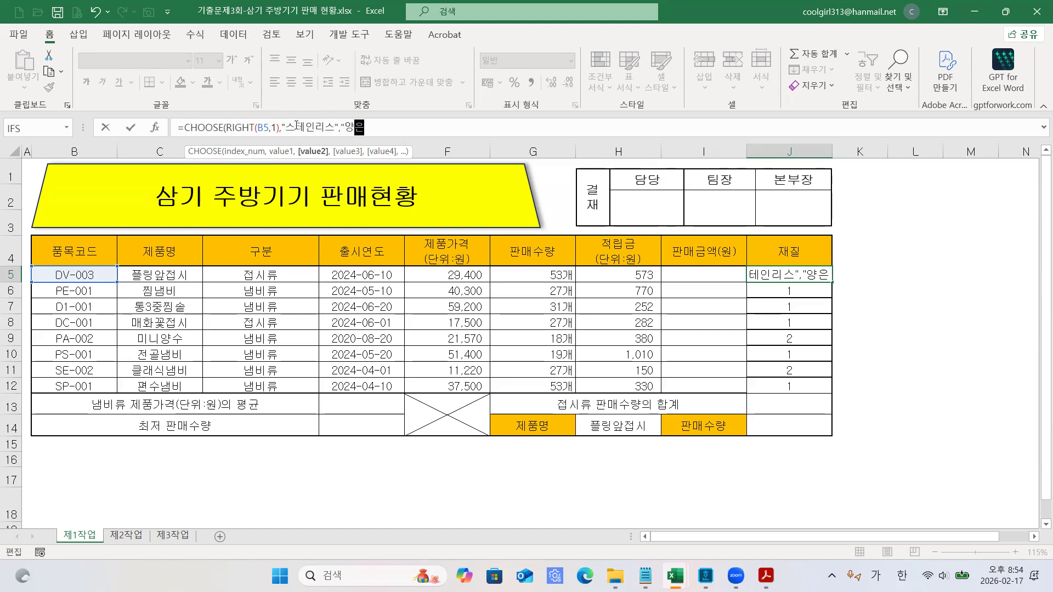
type("\",\"ㅁ")
type("라미")
type("\",\"멜라민")
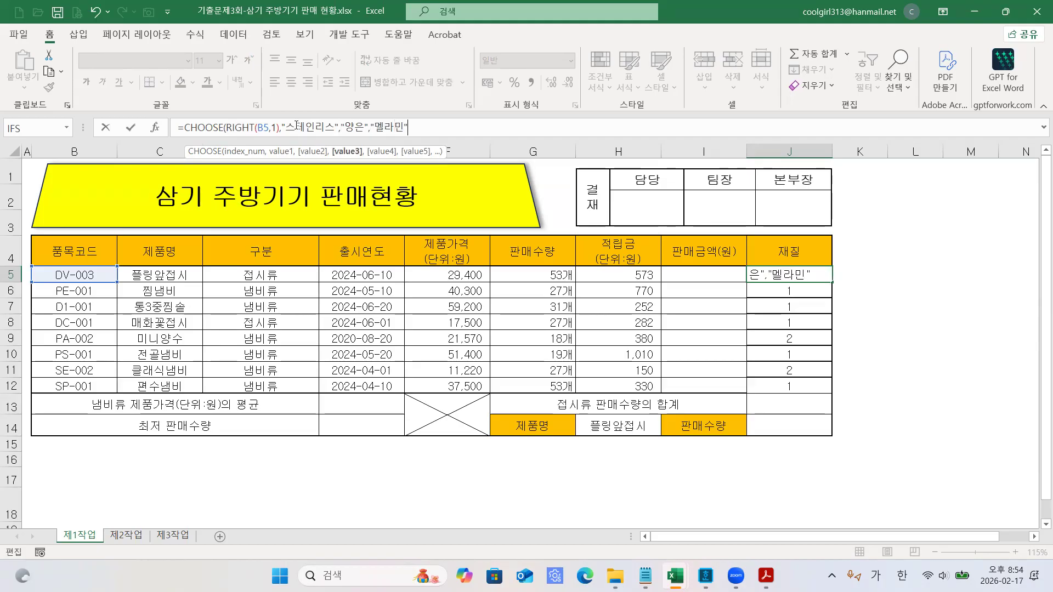
type(")")
key("Return")
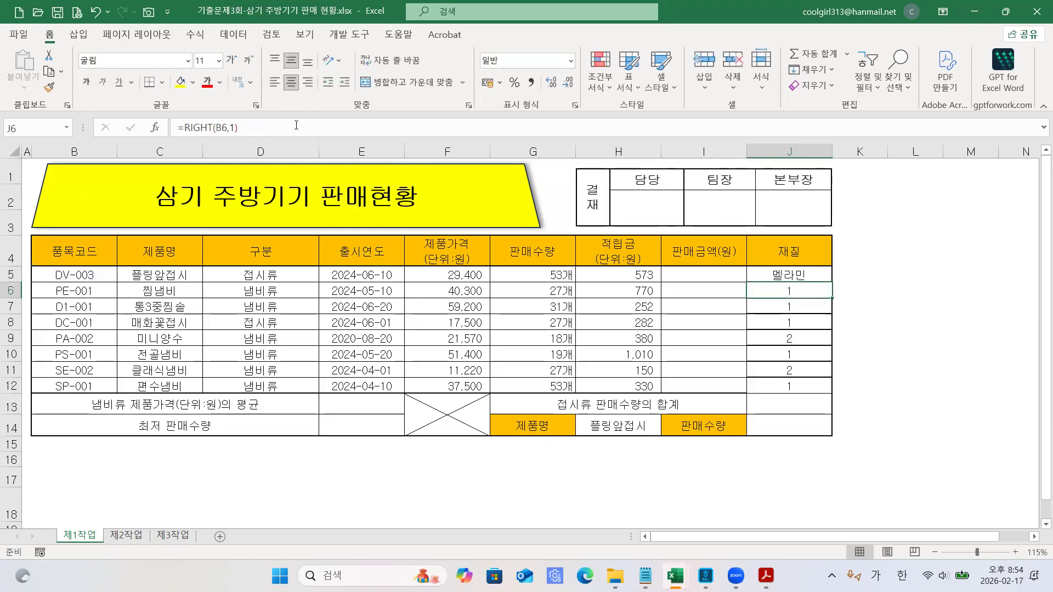
- Fill the completed CHOOSE formula from J5 down through the 재질 column to J12
left_click(795, 275)
left_click_drag(833, 284, 851, 383)
left_click(852, 385)
- Reapply all borders and a thick outside border to the data range B5:J12
left_click_drag(76, 275, 795, 387)
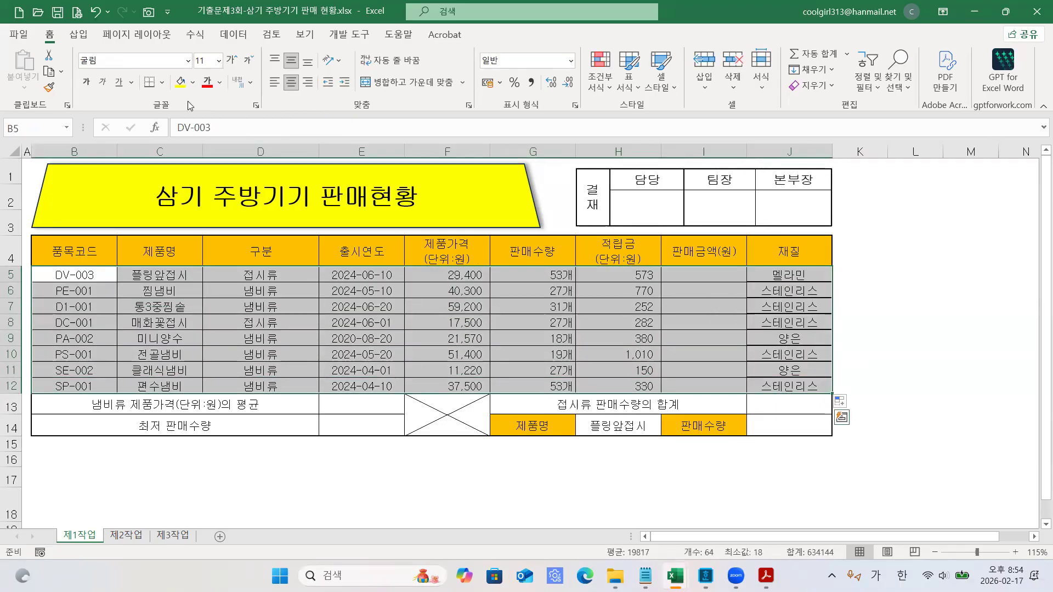
left_click(162, 82)
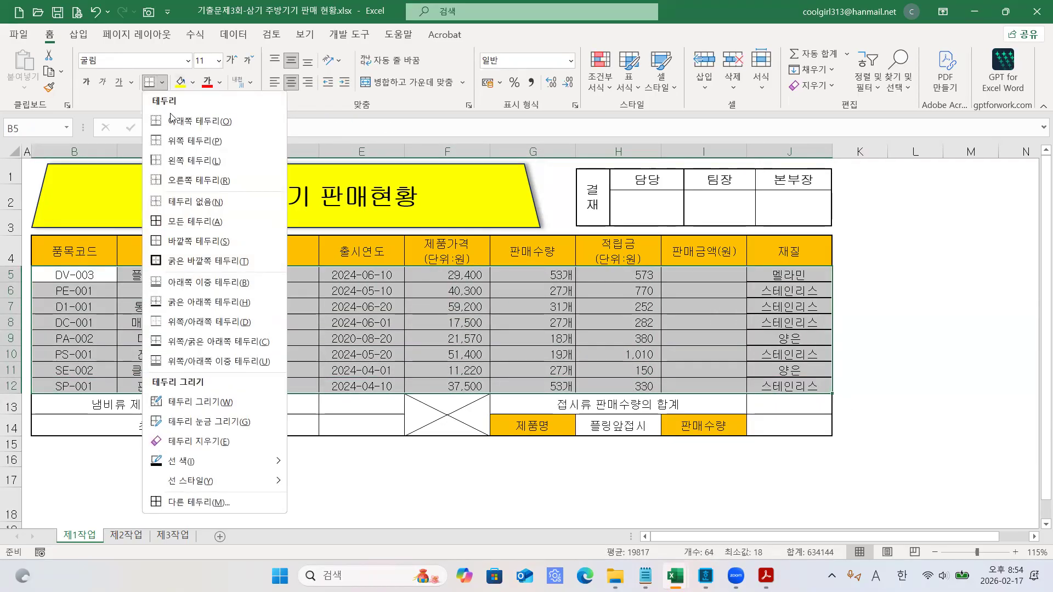
left_click(180, 222)
left_click(162, 82)
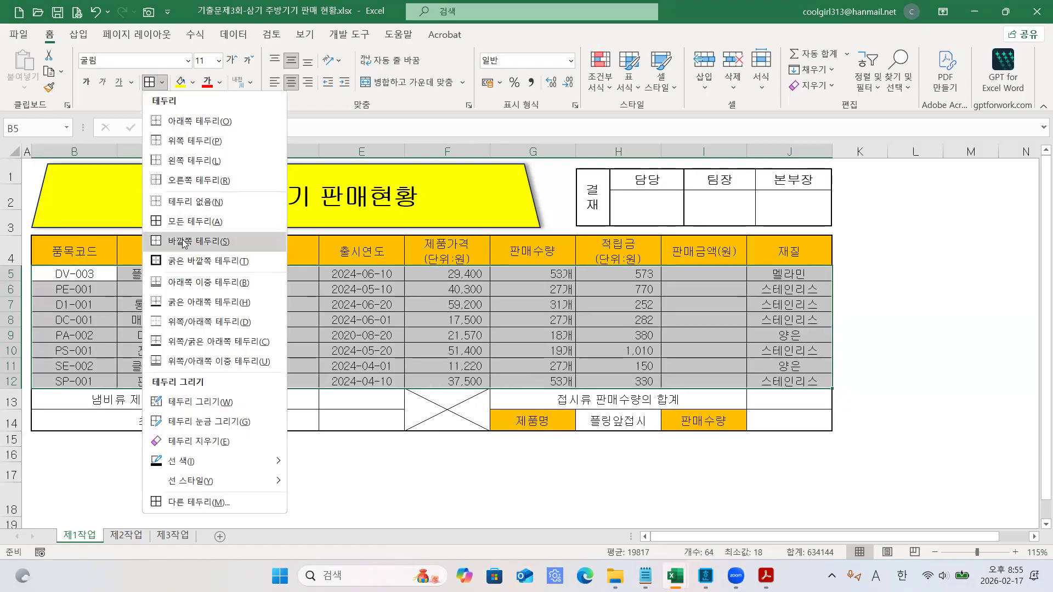
left_click(184, 261)
left_click(652, 337)
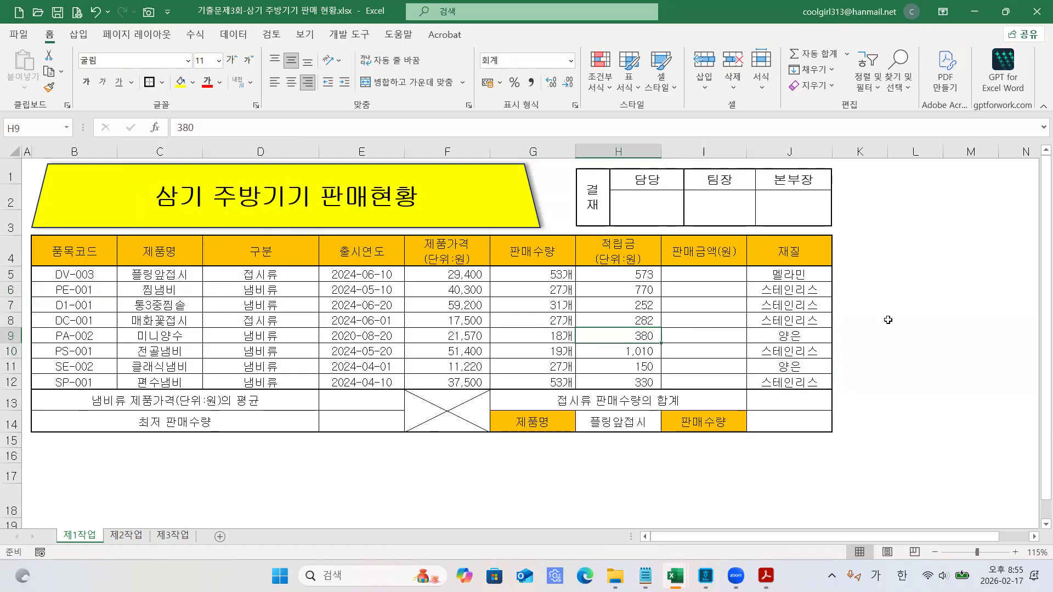
- Switch to the ITQ함수-36시간함수.hwpx notes in Hangul and review the exam 4 CHOOSE formula using WEEKDAY
left_click(888, 319)
left_click(973, 11)
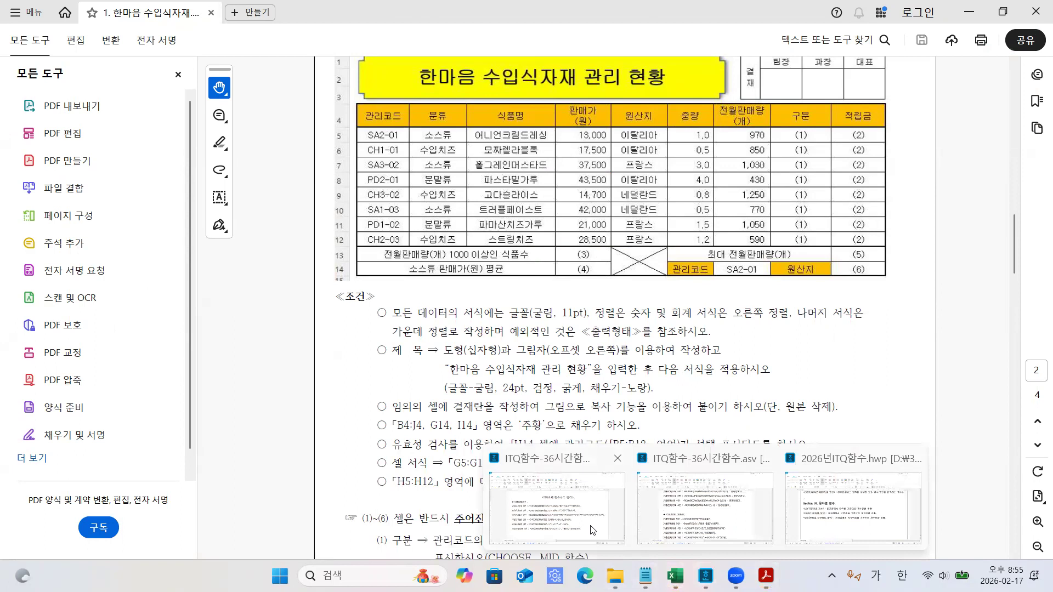
left_click(652, 491)
scroll(484, 351, "down", 2)
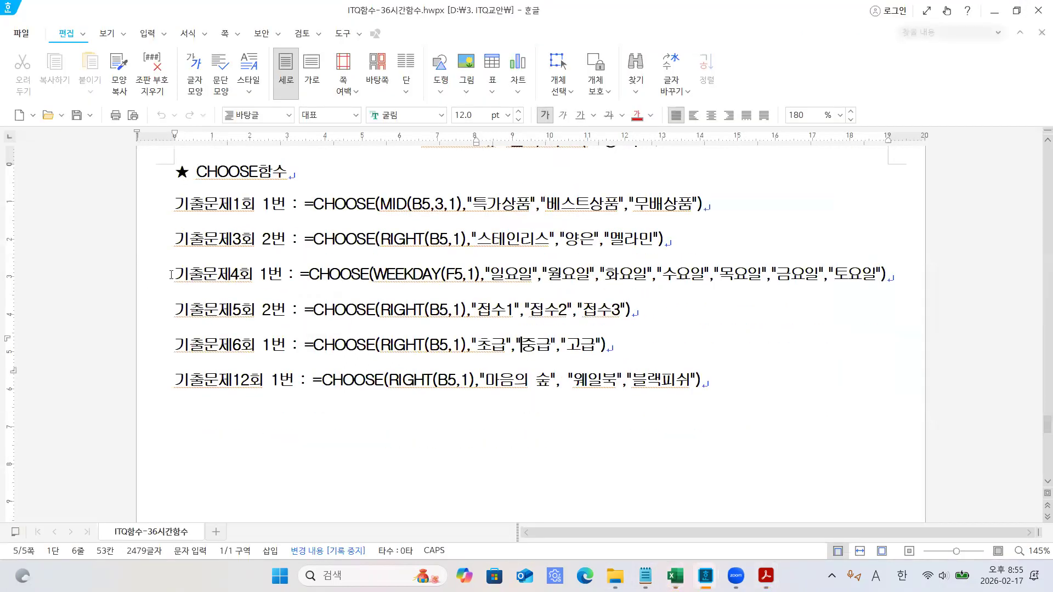
left_click_drag(171, 274, 470, 278)
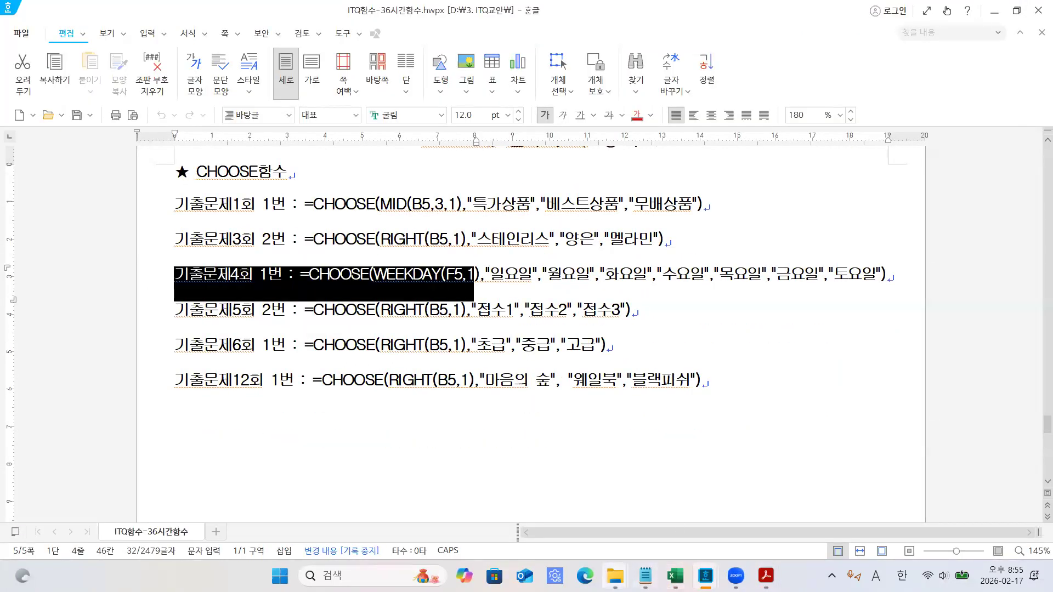
- Open the exam 4 workbook 기출문제4회-평생학습관 프로그램 온라인 접수.xlsx from the 2026-ITQ원본 folder
left_click(615, 575)
left_click(655, 528)
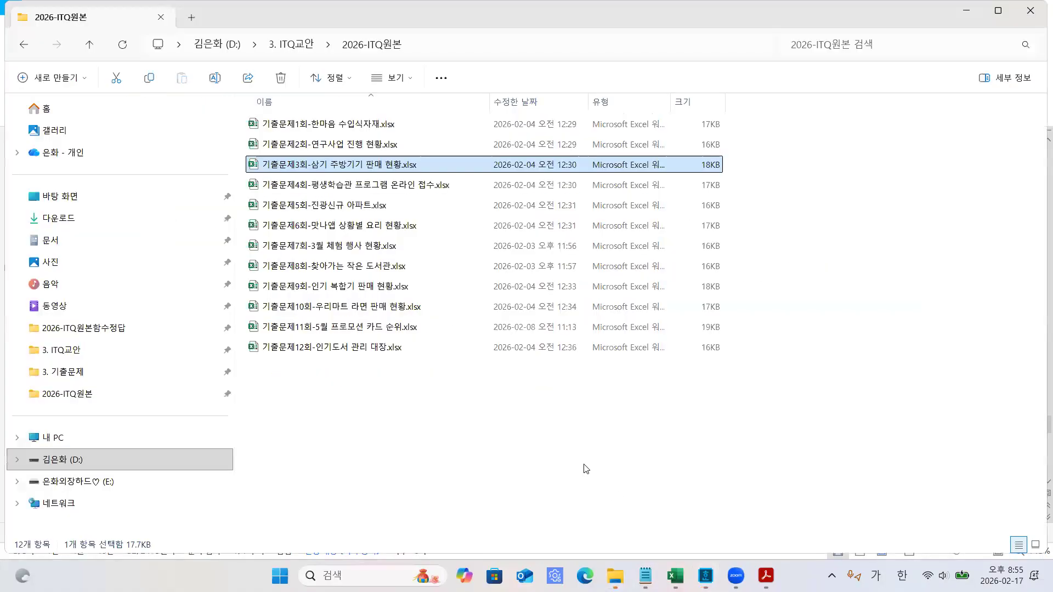
left_click(342, 187)
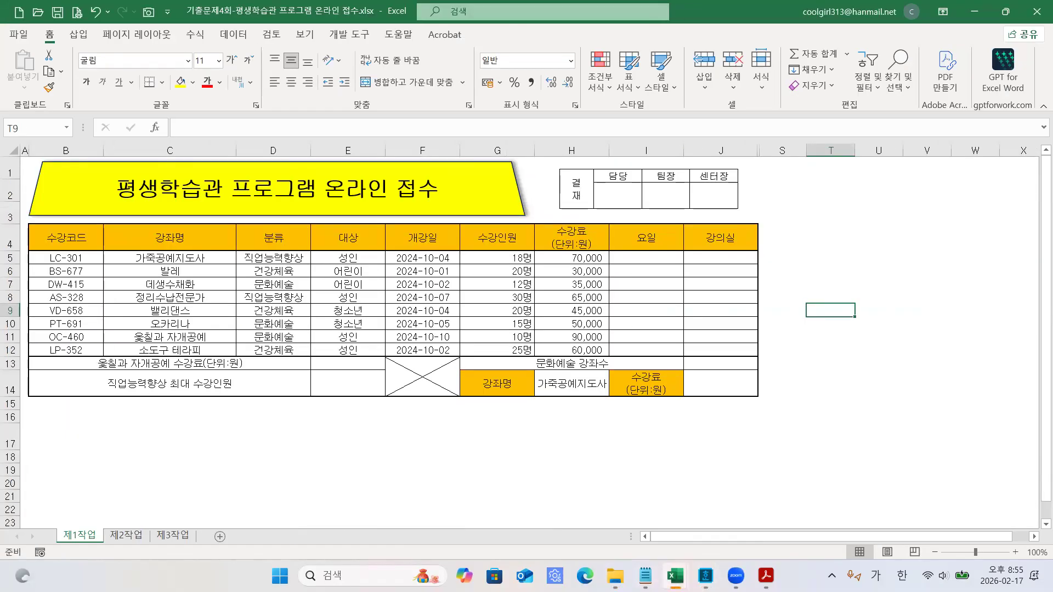
- Look through the exam PDFs in the 3. 기출문제 folder and return to the exam 4 workbook
mouse_move(616, 575)
left_click(506, 542)
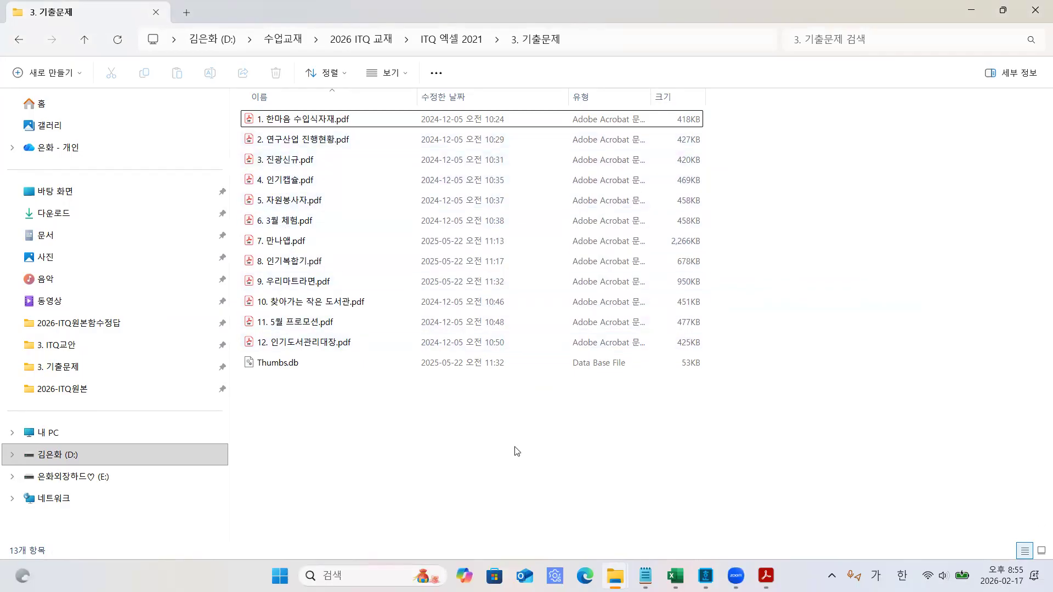
mouse_move(675, 575)
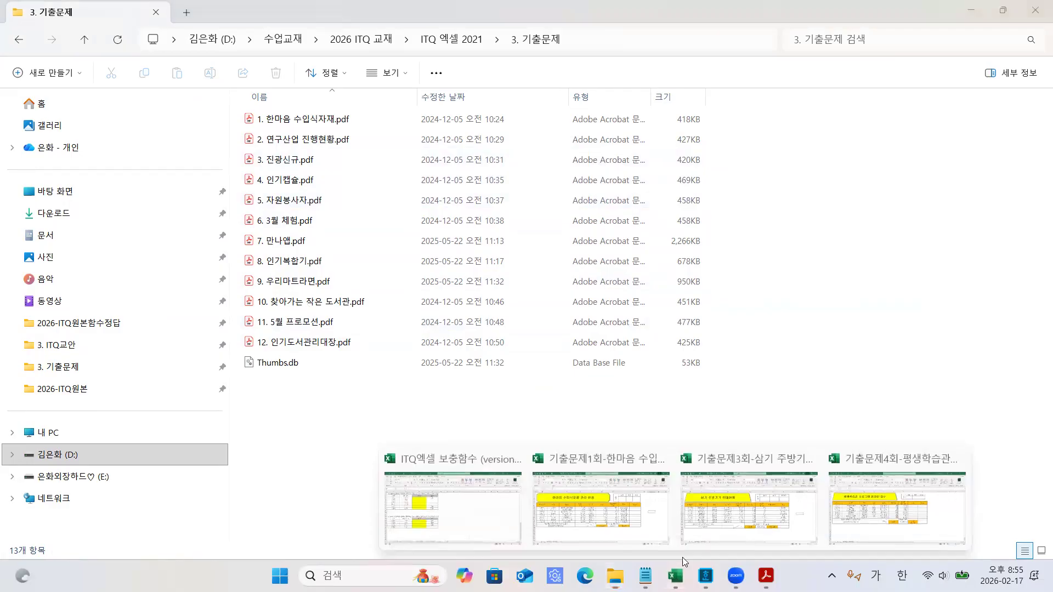
left_click(870, 532)
left_click(700, 466)
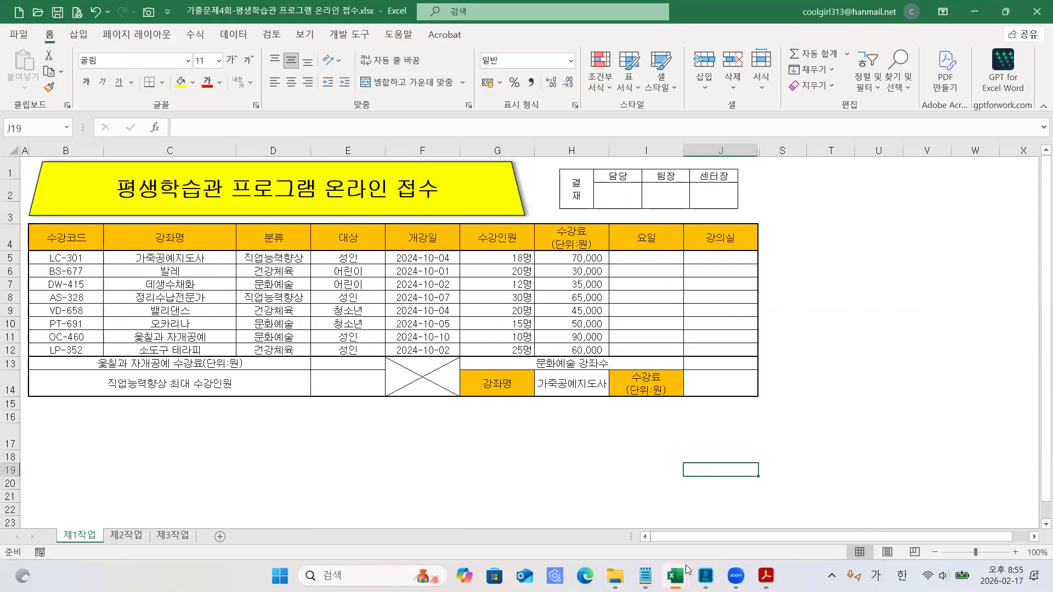
- In the Notepad notes, write the problem statement "요일 : 개강일에 대한 요일 예와 같이 구하시오." below CHOOSE, RIGHT
left_click(647, 574)
scroll(344, 384, "down", 2)
left_click(292, 215)
left_click(299, 249)
key("Return")
key("Return")
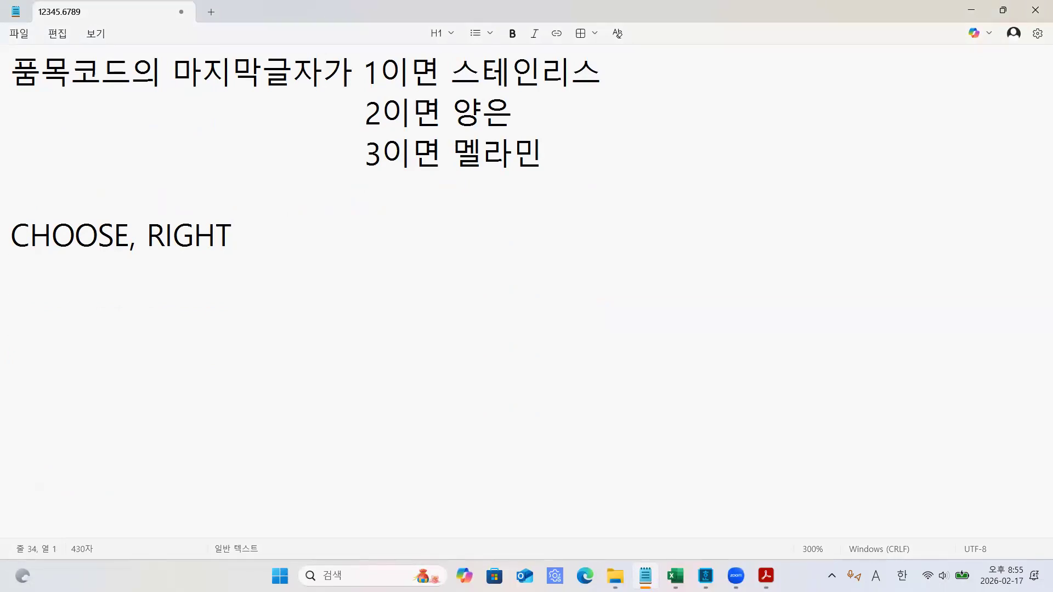
type("요일 : 개강일ㅇ")
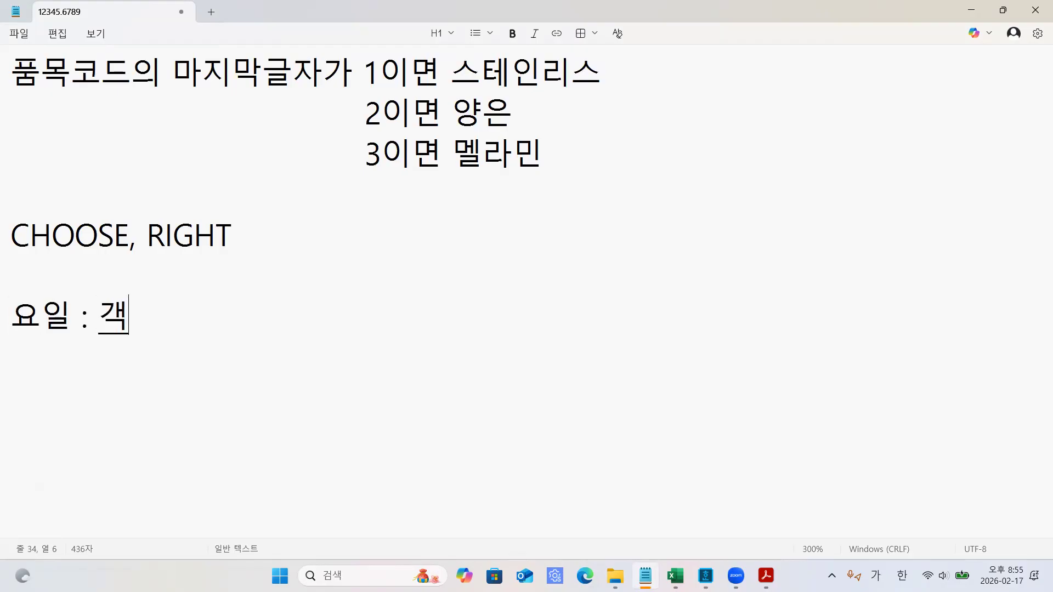
type("에 대")
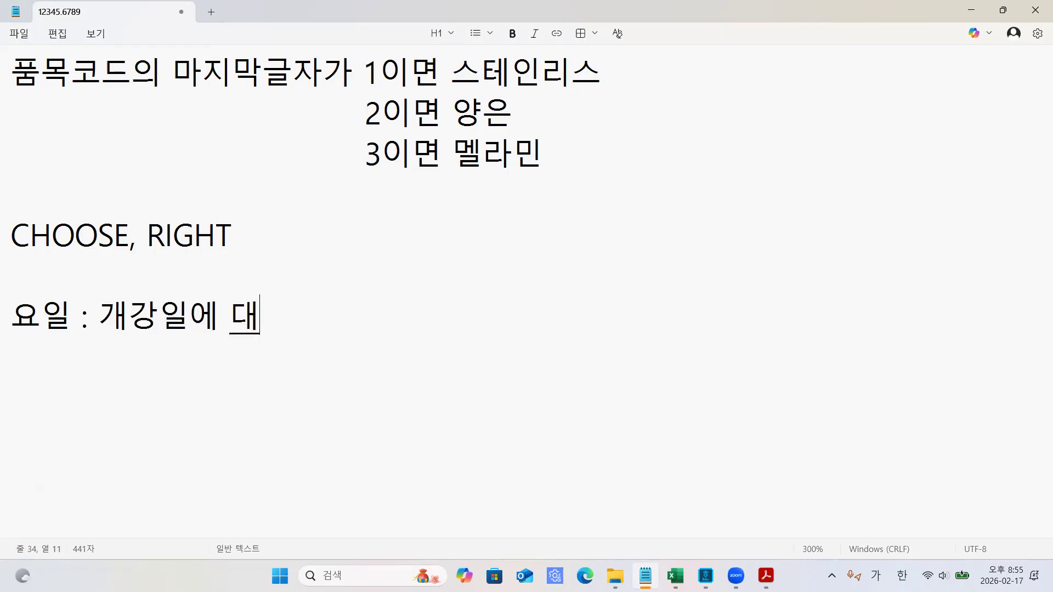
type("한 요일 예야")
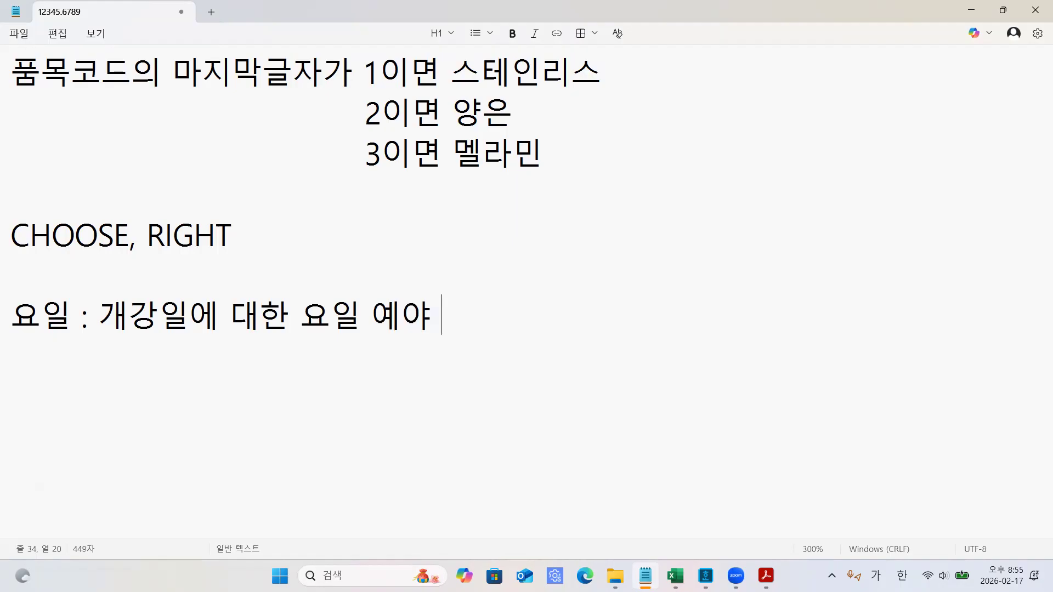
key("BackSpace")
key("BackSpace")
type("와")
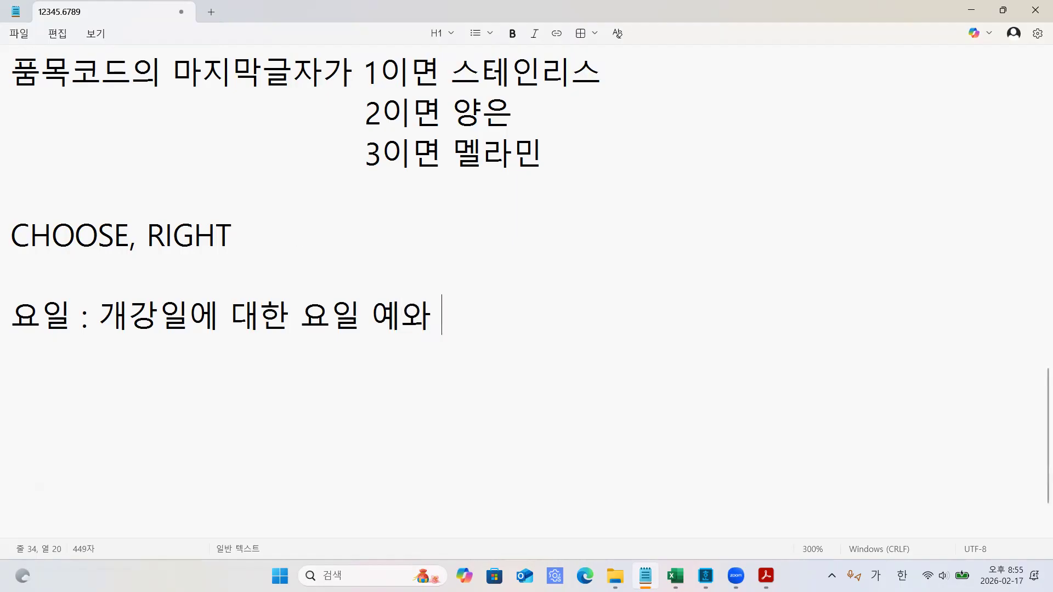
type(" 같이 구하시오.")
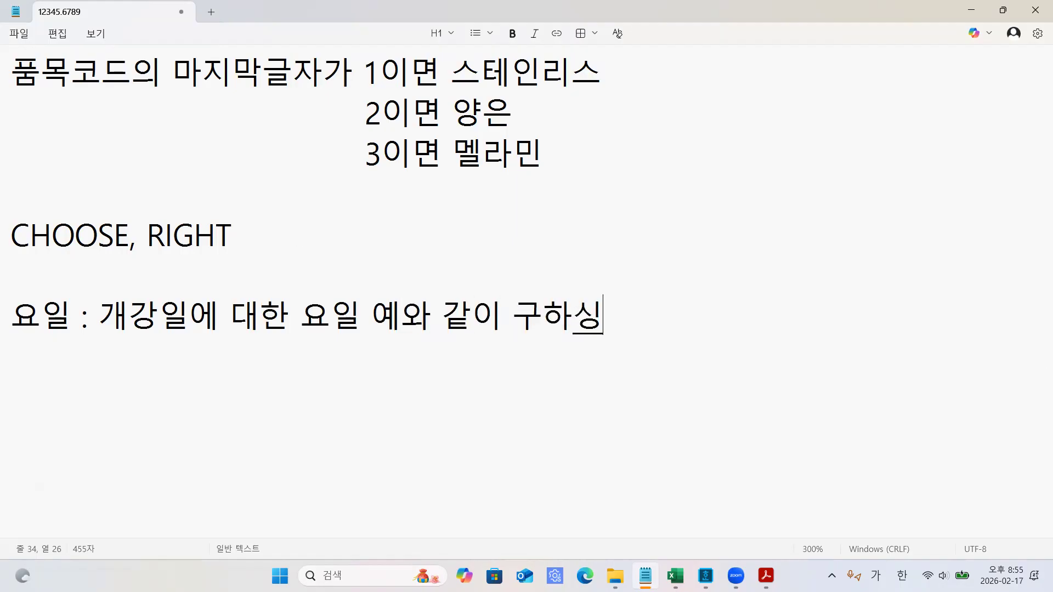
- Append the required functions "CHOOSE, WEEKDAY" to the end of the 요일 problem statement
type("채")
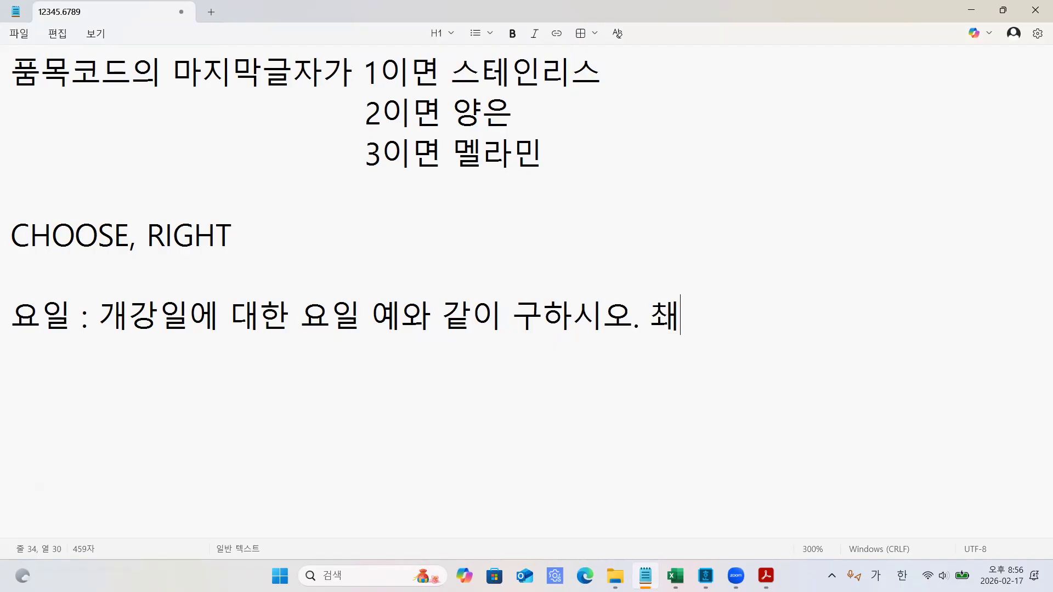
key("BackSpace")
key("BackSpace")
key("BackSpace")
type("CHOOSE,")
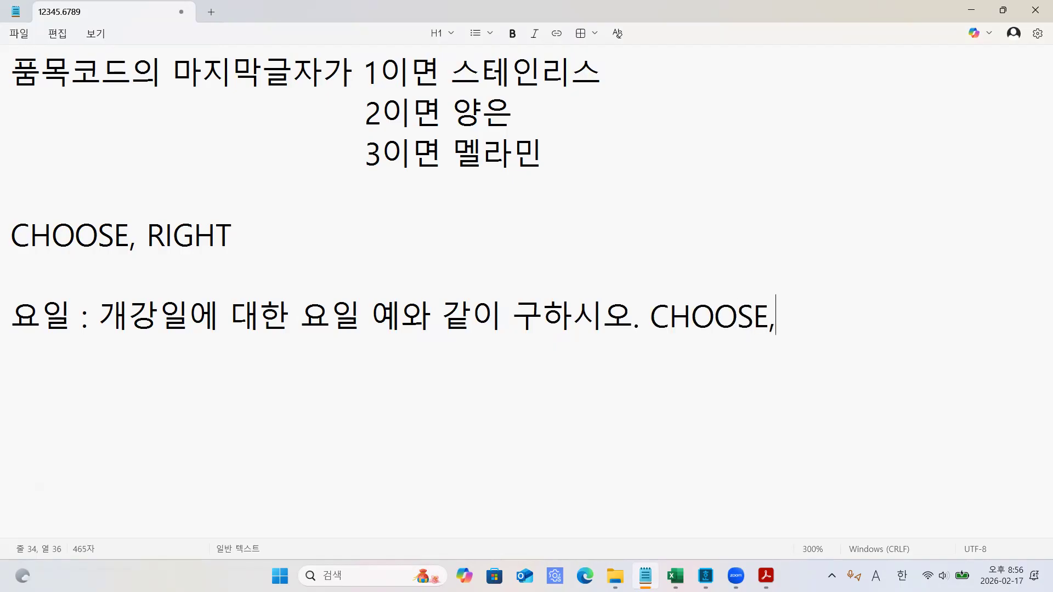
type(" WEEKDAY")
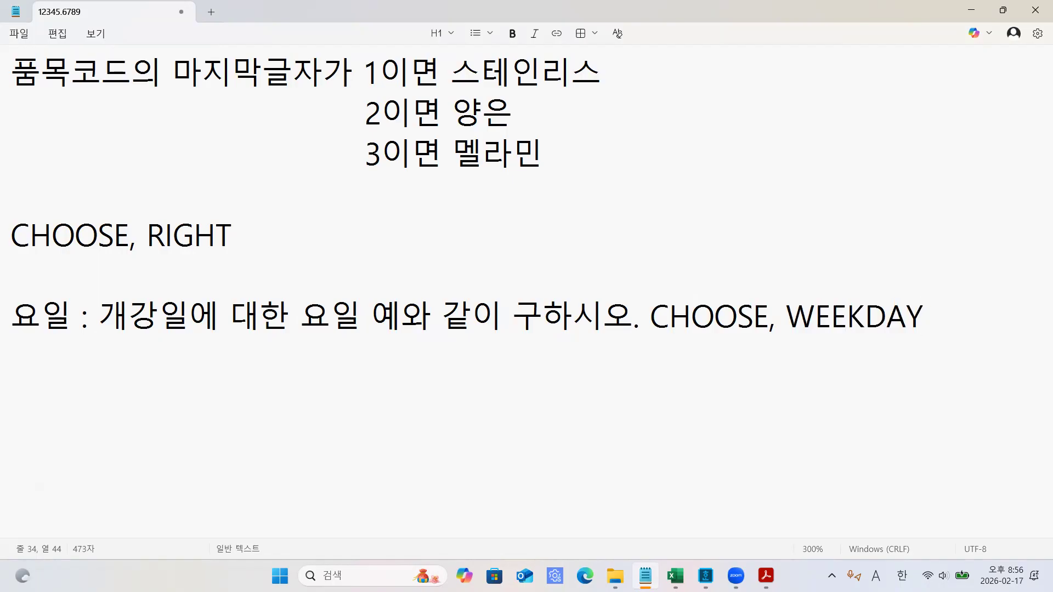
left_click(814, 366)
left_click_drag(788, 316, 925, 316)
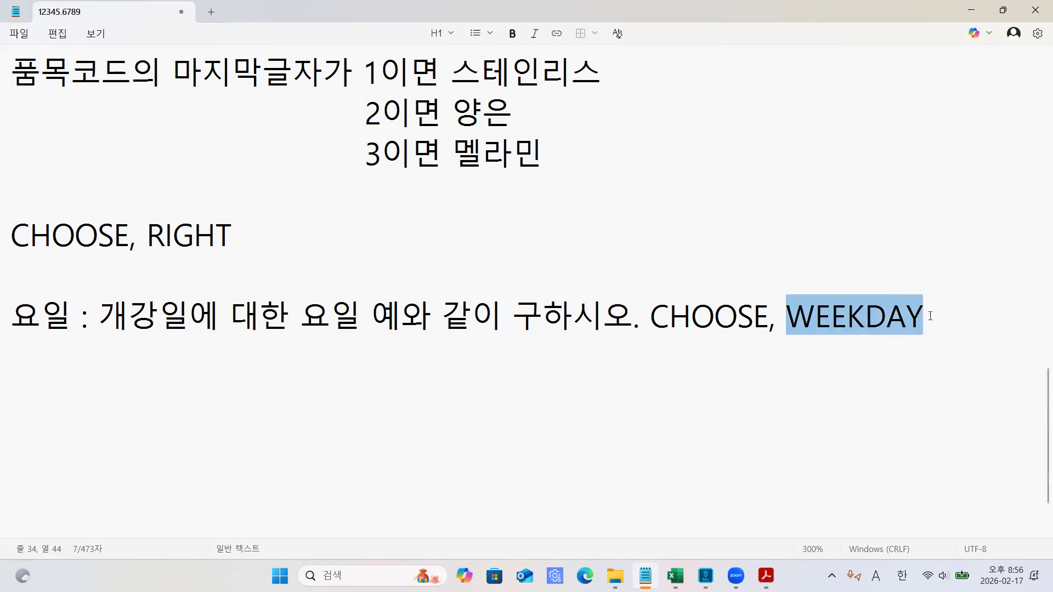
left_click(924, 316)
- Switch to the 2026년ITQ함수.hwp document in Hangul and find the WEEKDAY function description
mouse_move(705, 576)
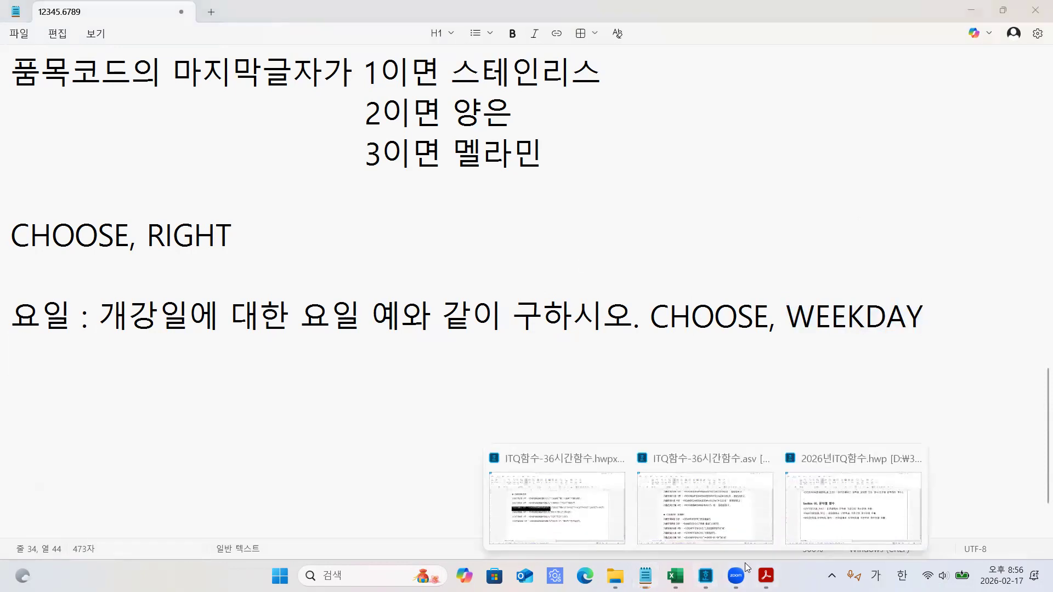
left_click(810, 515)
scroll(738, 392, "up", 15)
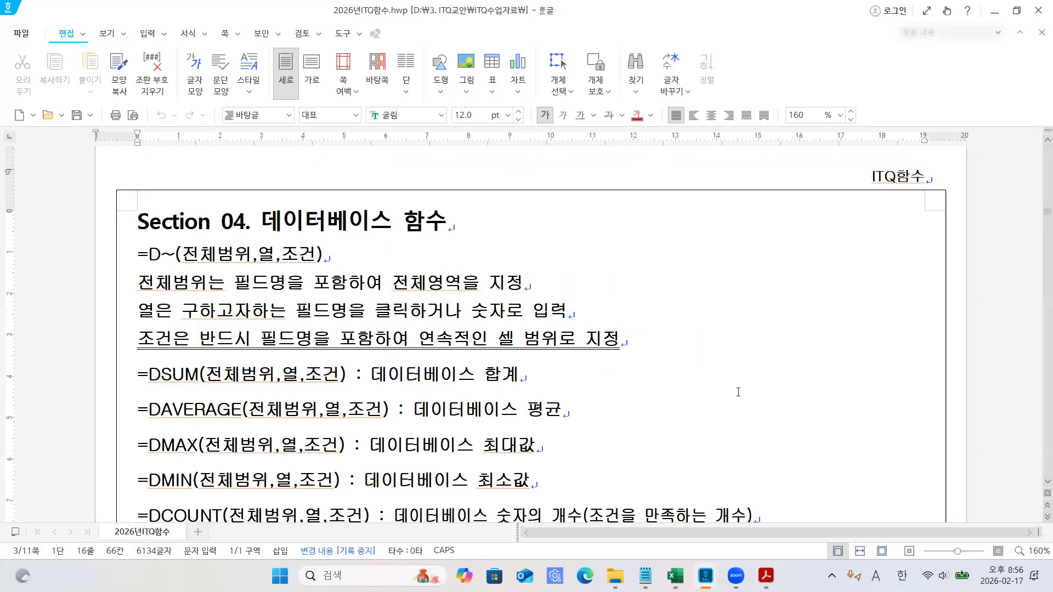
scroll(738, 392, "down", 5)
scroll(738, 392, "up", 5)
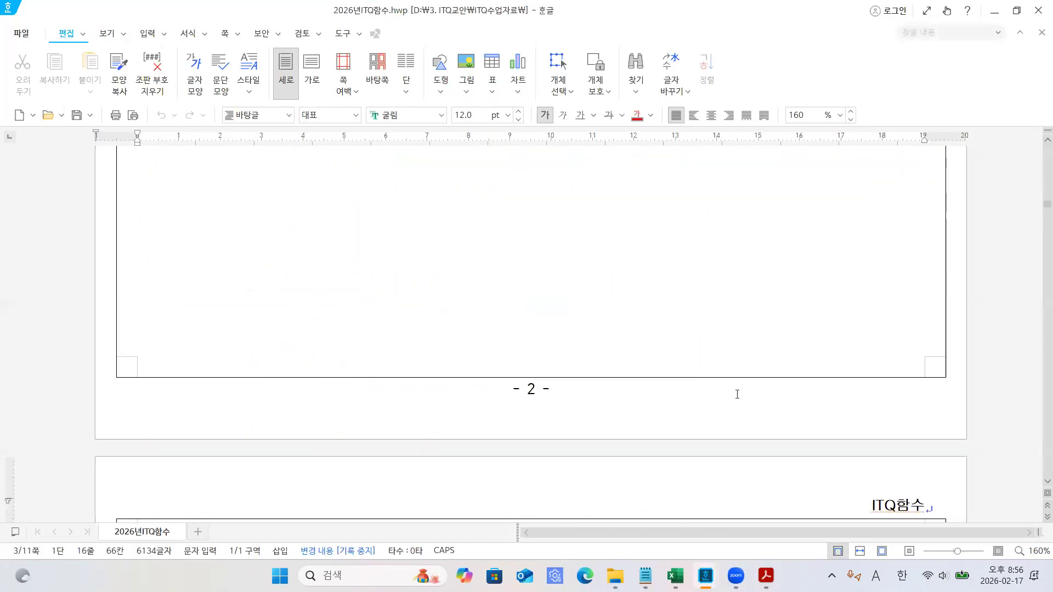
scroll(516, 384, "down", 10)
scroll(617, 379, "up", 5)
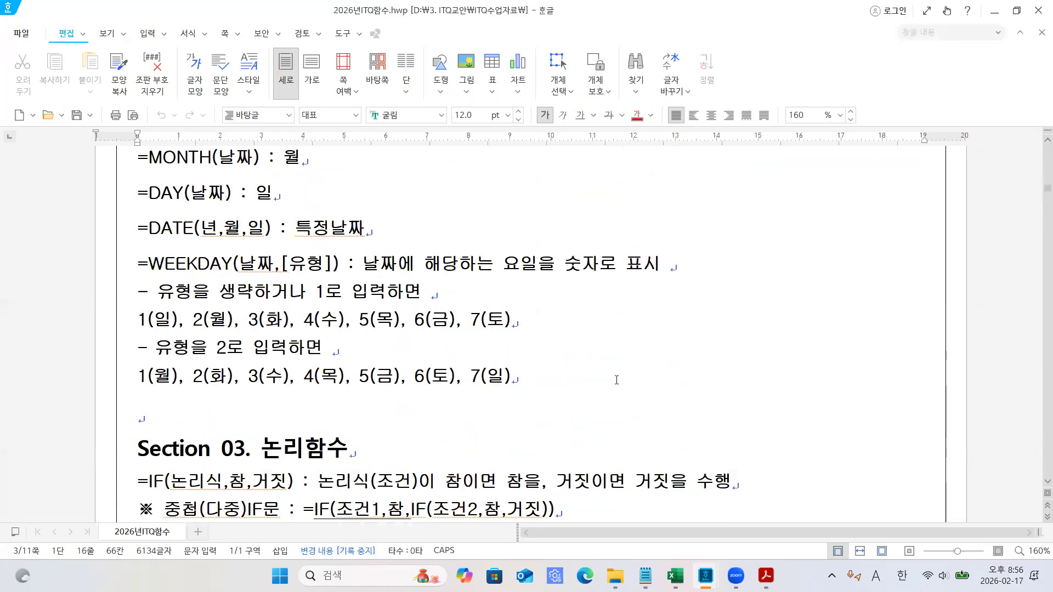
left_click(613, 381)
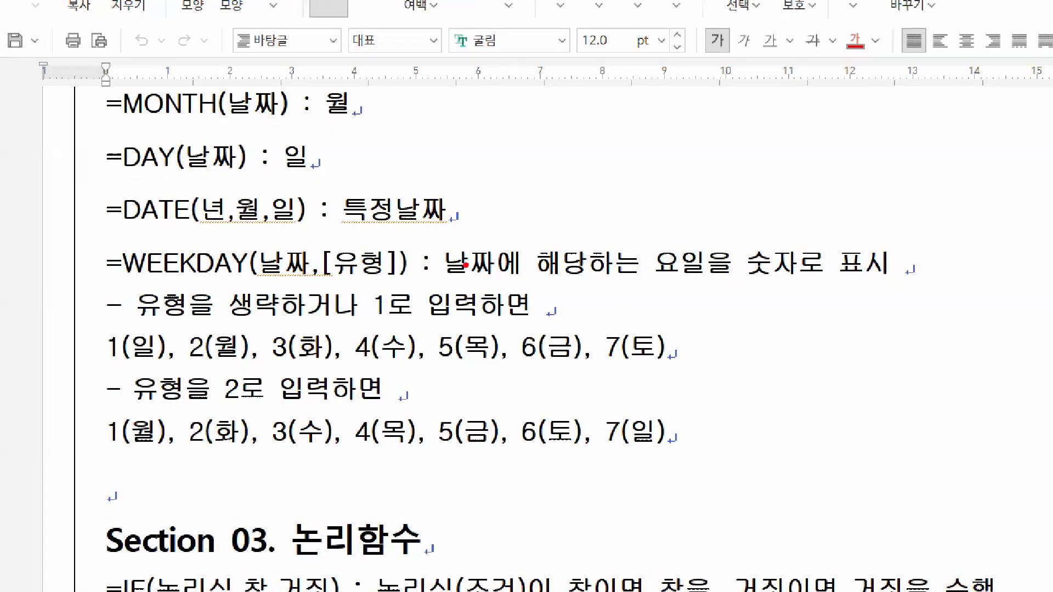
- Mark up the WEEKDAY description in red, underlining 날짜에 해당하는 요일을, circling 숫자로 and sketching a date-to-3 example, and clear the markup
left_click_drag(445, 281, 733, 284)
mouse_move(799, 285)
left_mouse_down()
mouse_move(762, 286)
mouse_move(752, 221)
mouse_move(820, 255)
mouse_move(794, 293)
left_mouse_up()
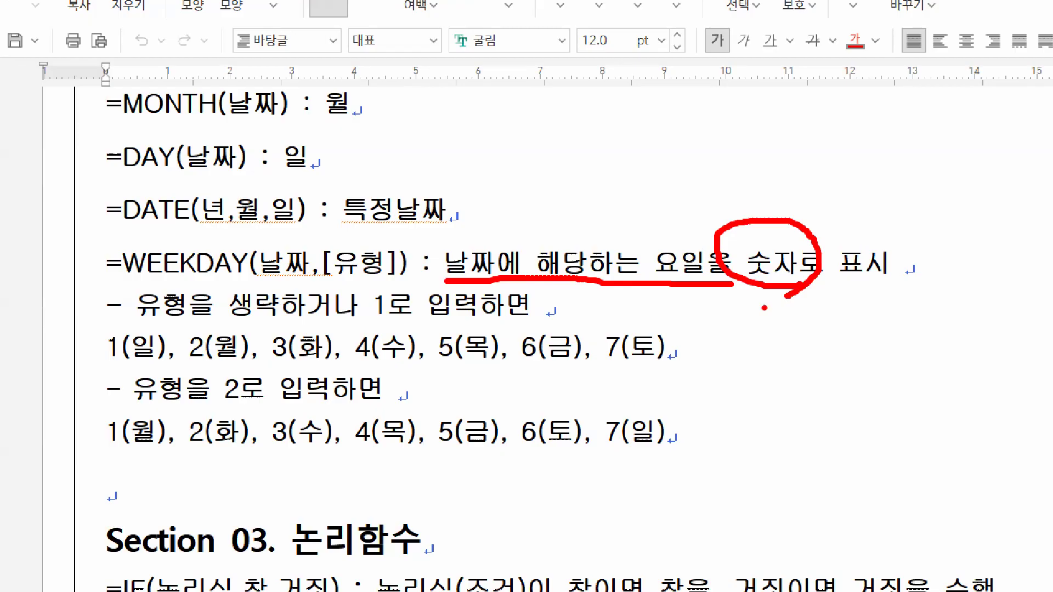
mouse_move(574, 113)
left_mouse_down()
mouse_move(565, 160)
mouse_move(631, 222)
left_mouse_up()
left_click_drag(645, 167, 647, 228)
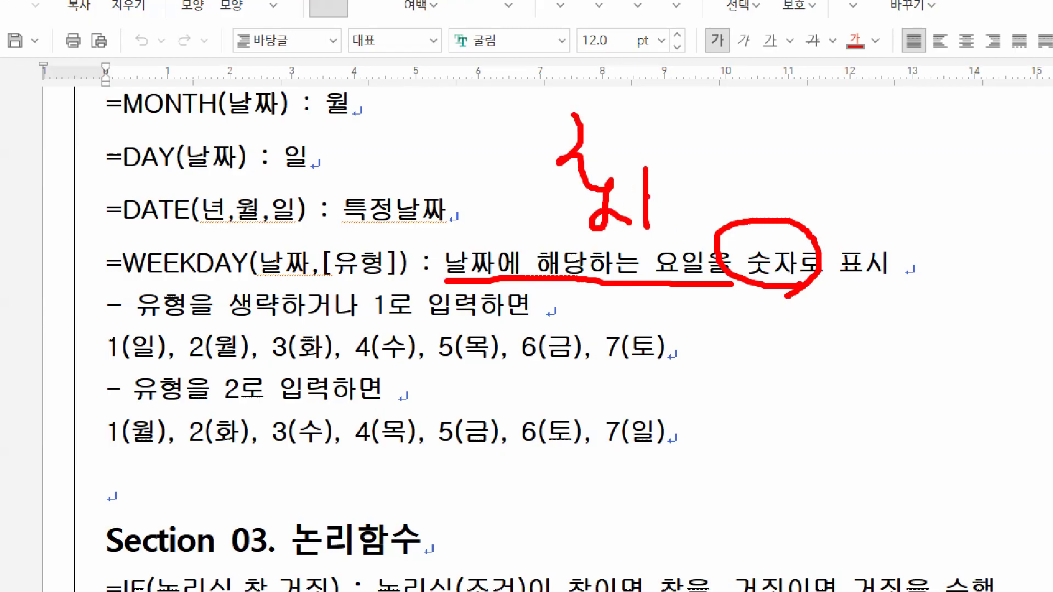
mouse_move(705, 189)
left_mouse_down()
mouse_move(767, 181)
mouse_move(758, 218)
left_mouse_up()
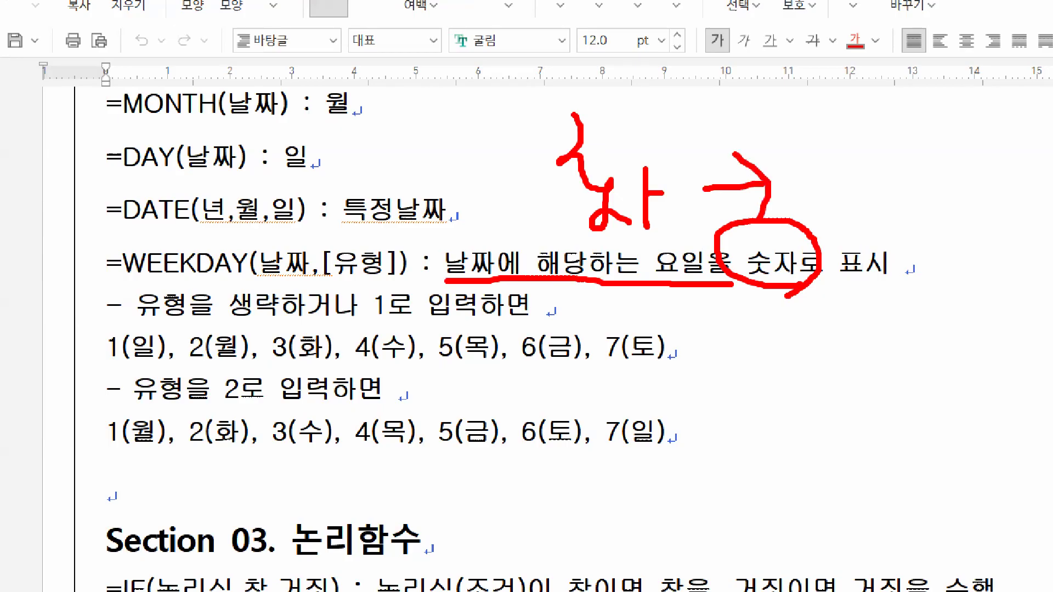
mouse_move(802, 141)
left_mouse_down()
mouse_move(836, 136)
mouse_move(816, 165)
mouse_move(856, 197)
mouse_move(798, 223)
mouse_move(861, 108)
mouse_move(873, 219)
left_mouse_up()
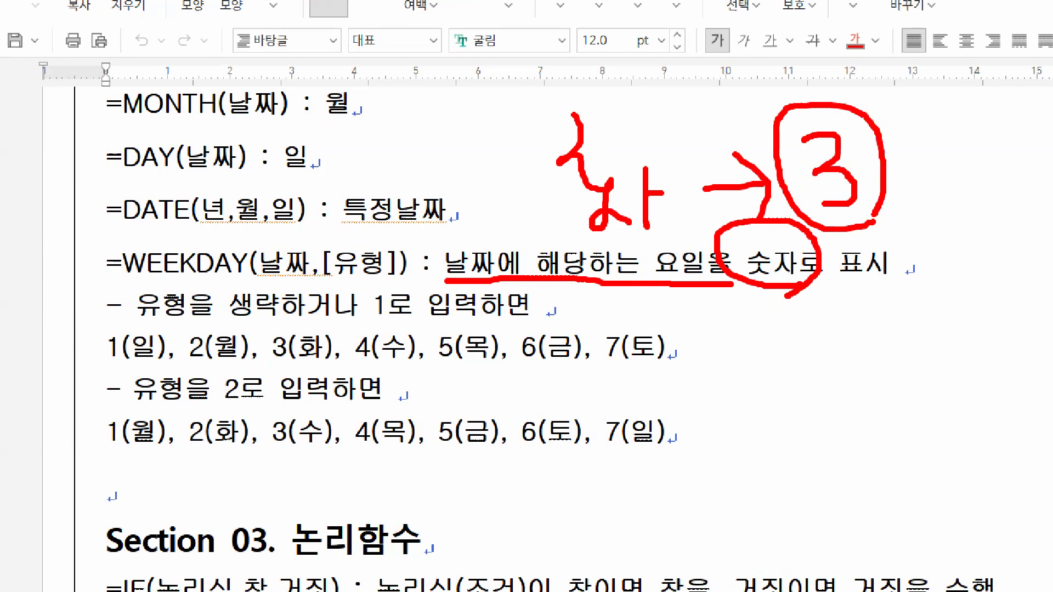
mouse_move(843, 271)
left_mouse_down()
mouse_move(851, 316)
mouse_move(897, 303)
left_mouse_up()
left_click_drag(920, 287, 952, 286)
mouse_move(1024, 297)
left_mouse_down()
mouse_move(965, 248)
mouse_move(1012, 302)
left_mouse_up()
key("Escape")
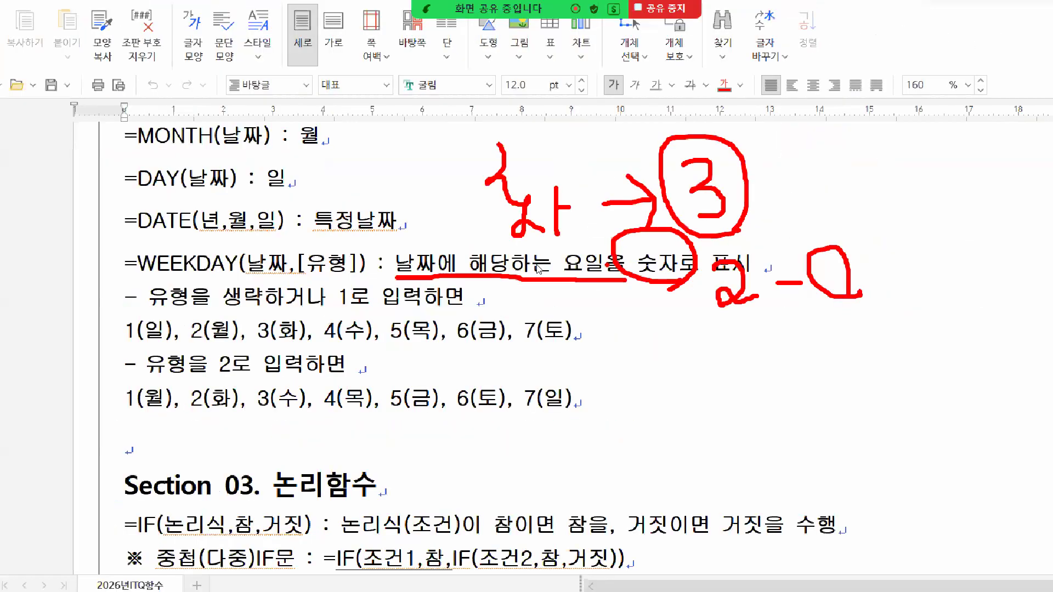
key("alt")
- Examine the WEEKDAY syntax and its weekday numbering when the 유형 argument is omitted or set to 1
left_click_drag(364, 264, 660, 270)
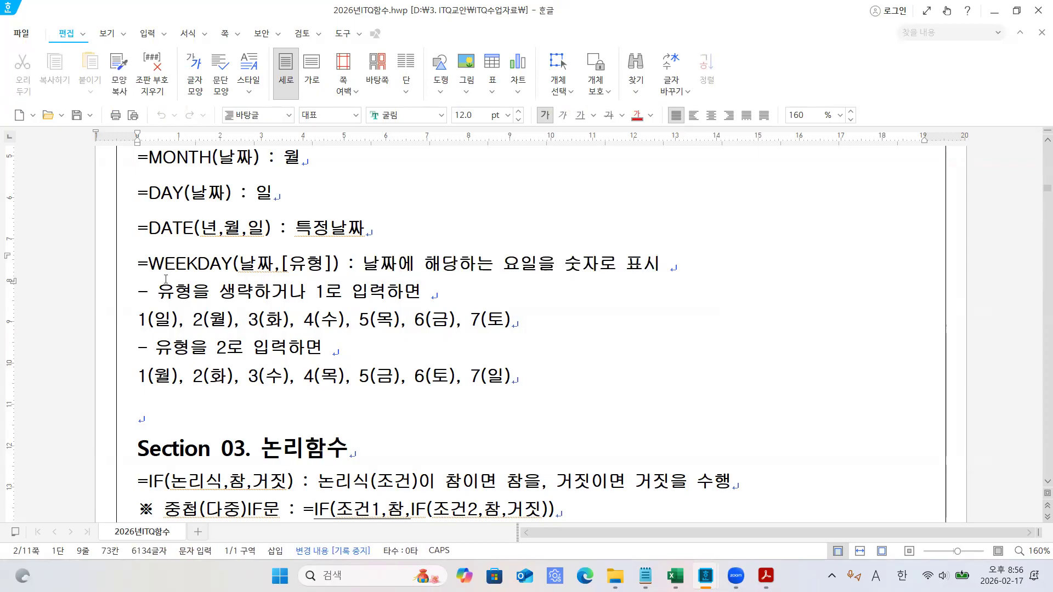
left_click(284, 318)
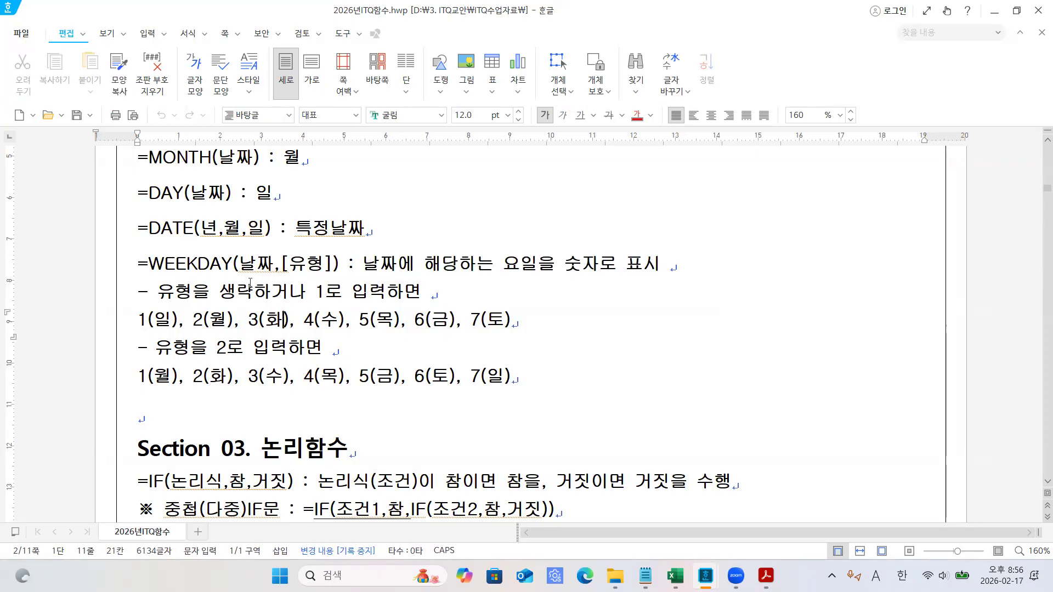
left_click_drag(242, 270, 325, 271)
key("F12")
key("Down")
key("Down")
key("Down")
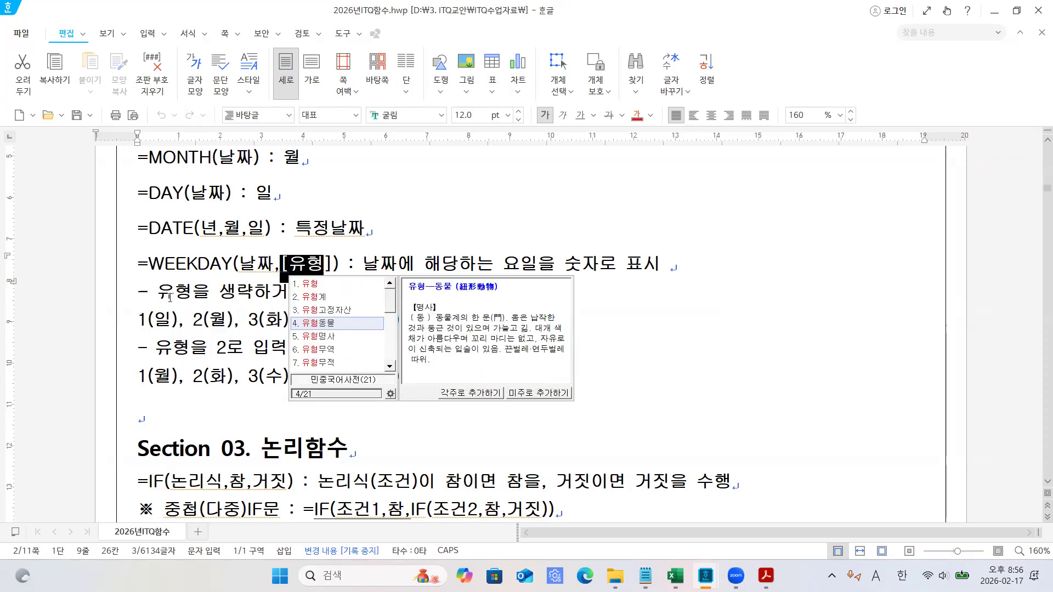
left_click(170, 296)
left_click_drag(218, 295, 258, 293)
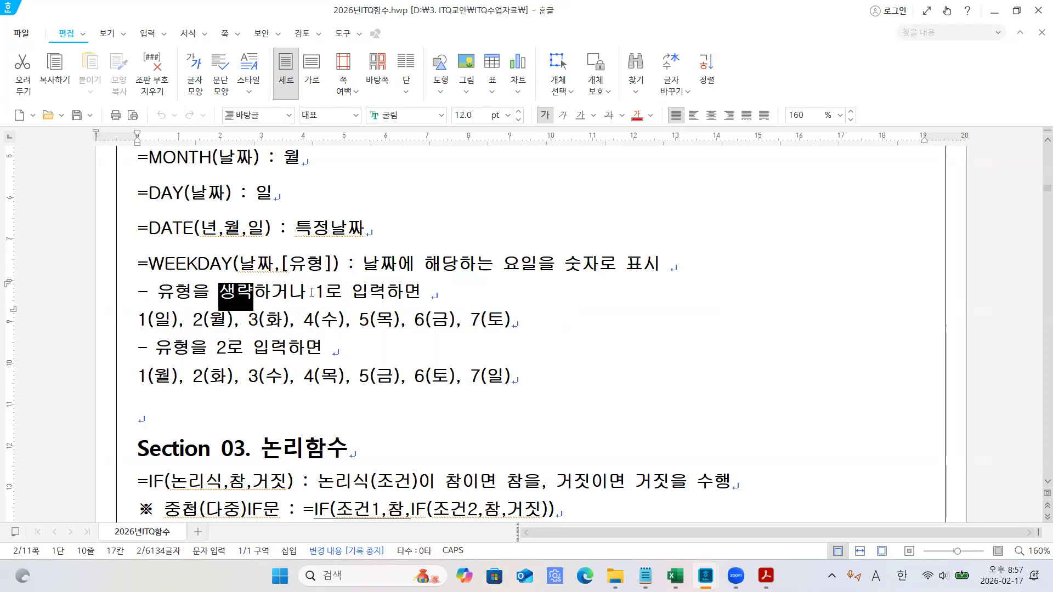
double_click(333, 291)
left_click(346, 288)
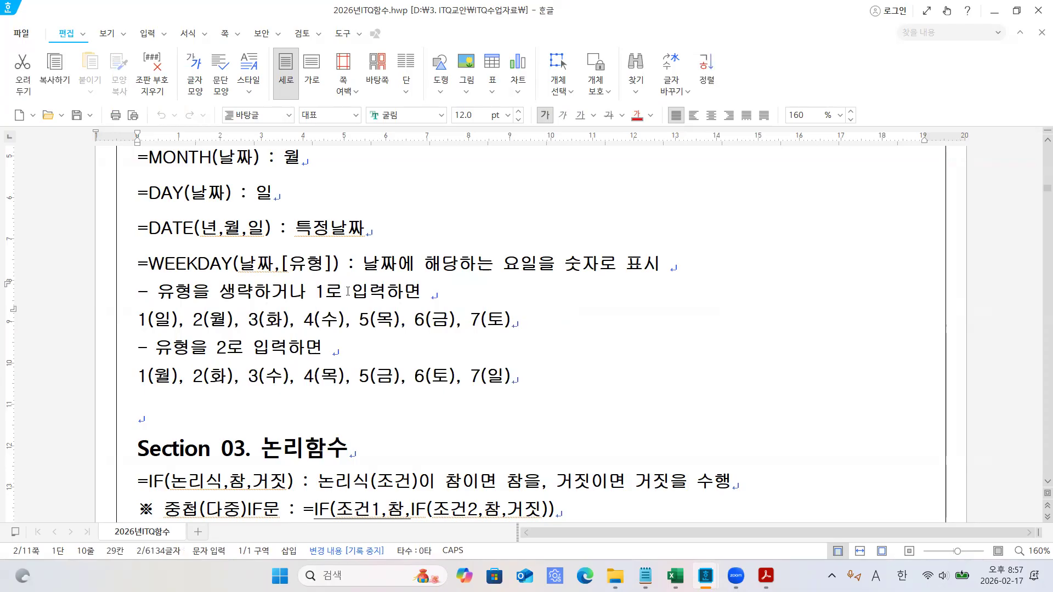
left_click_drag(139, 320, 169, 320)
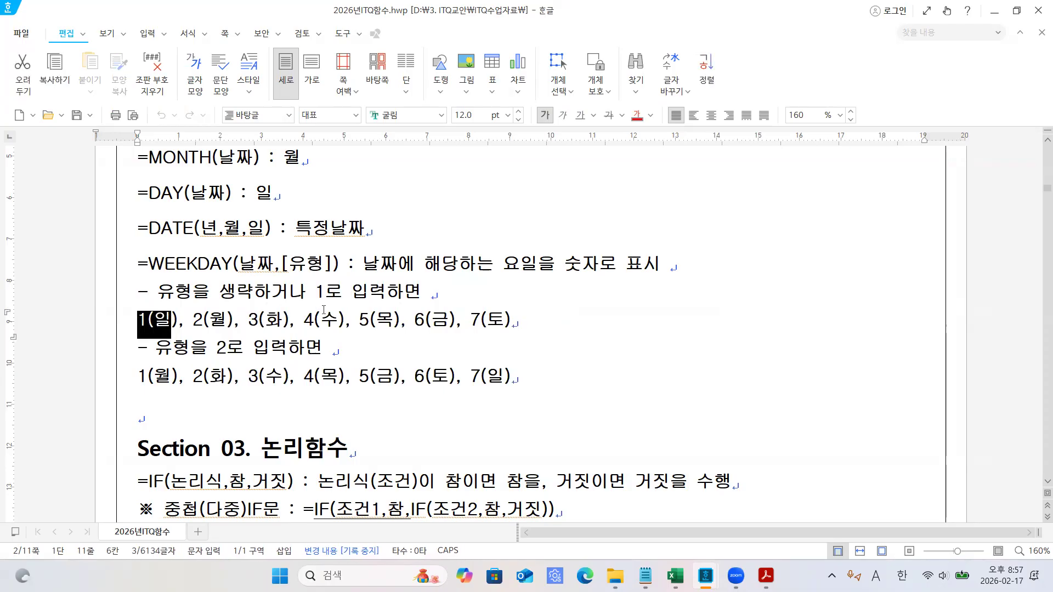
left_click(549, 320)
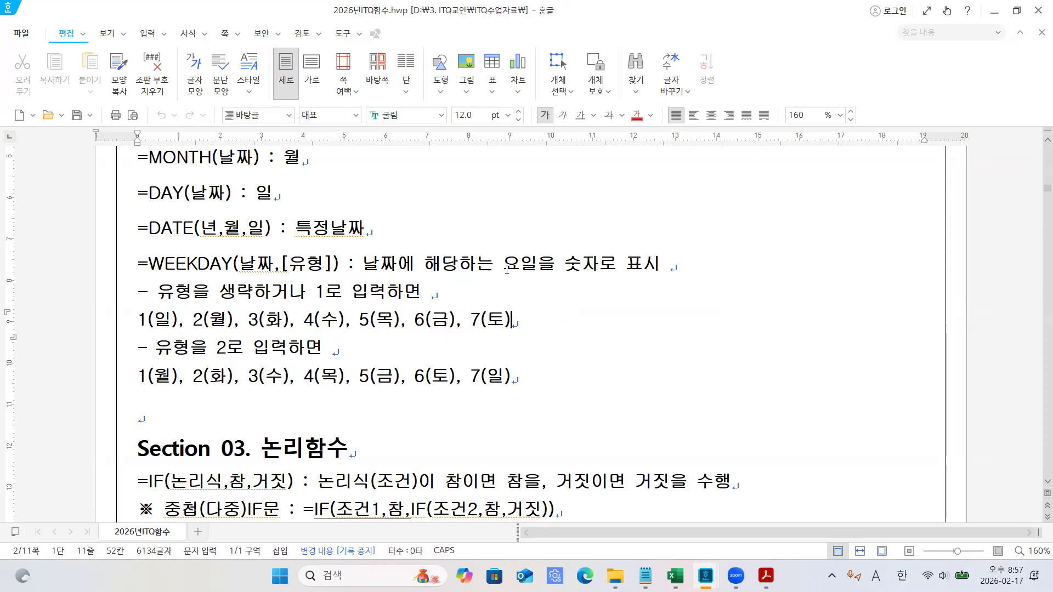
- Compare the WEEKDAY numbering used when 유형 is omitted or 1 with the numbering used when 유형 is 2
left_click_drag(506, 269, 599, 269)
left_click_drag(219, 292, 341, 292)
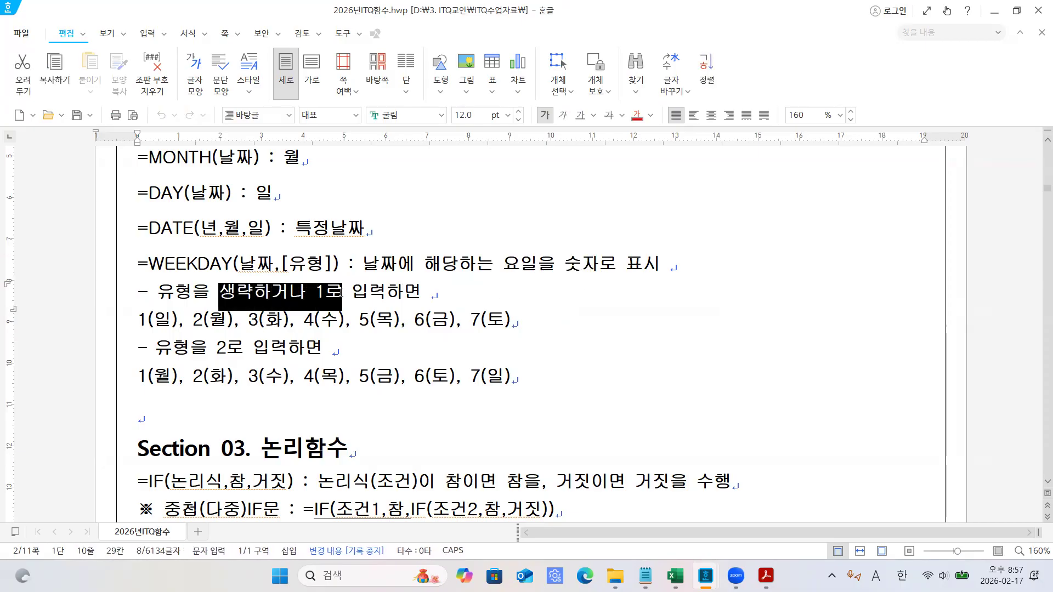
left_click(341, 292)
left_click_drag(219, 292, 250, 292)
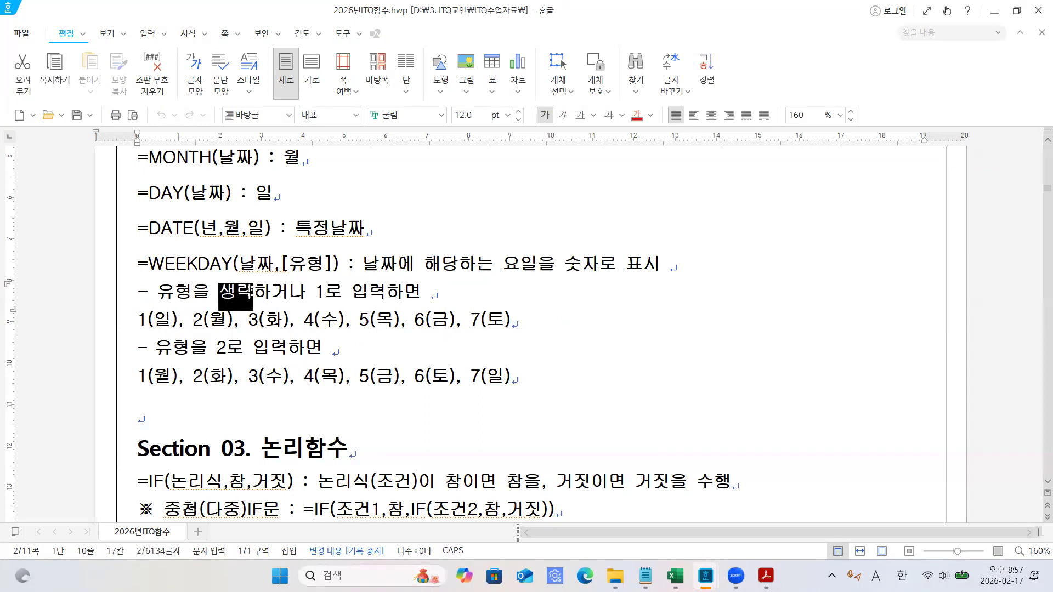
left_click_drag(315, 292, 325, 291)
left_click(380, 292)
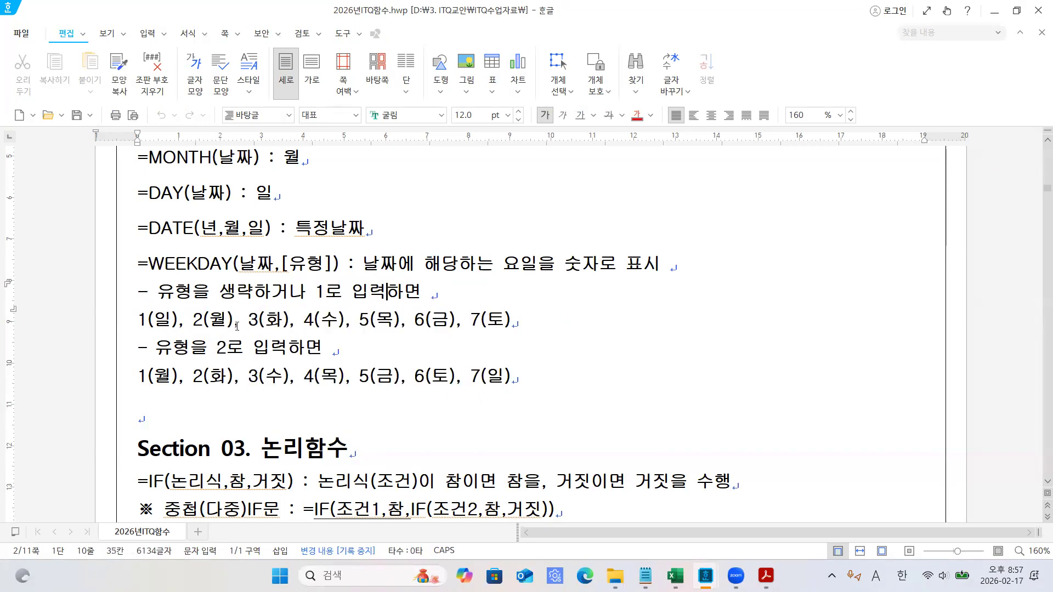
left_click_drag(137, 324, 224, 351)
left_click(257, 350)
left_click(224, 350)
left_click_drag(137, 376, 178, 376)
left_click(321, 376)
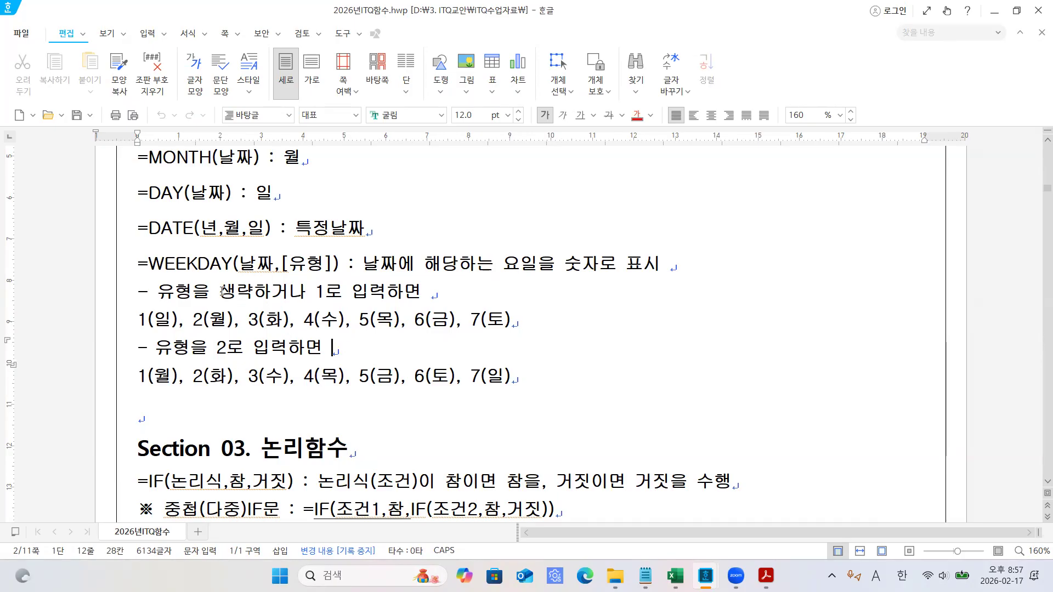
- Review the weekday number examples for each 유형 option and reread the WEEKDAY function's definition
left_click_drag(220, 291, 242, 291)
key("F9")
left_click_drag(316, 291, 325, 291)
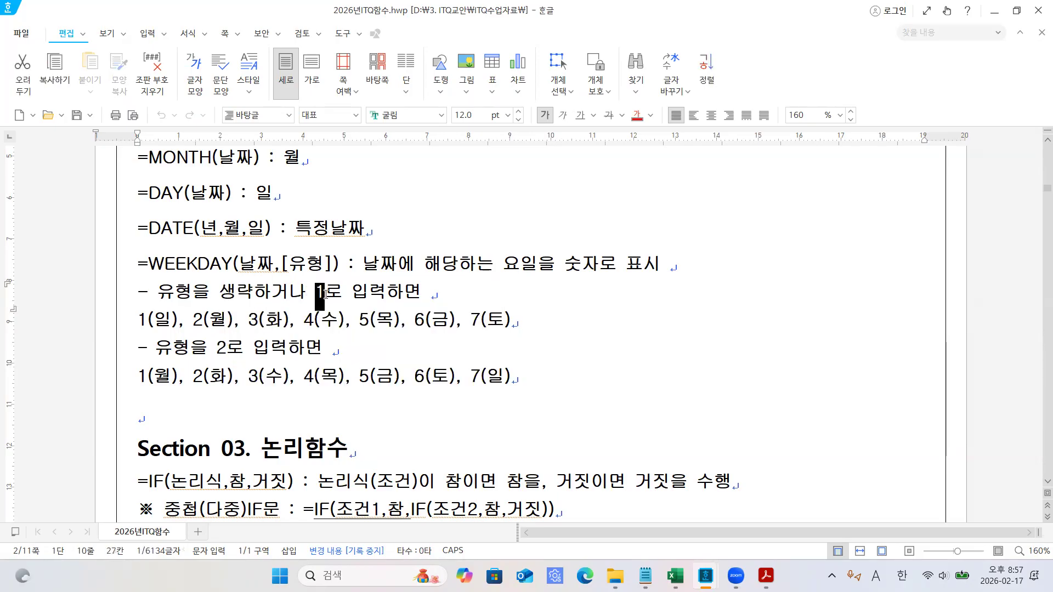
left_click_drag(134, 322, 175, 322)
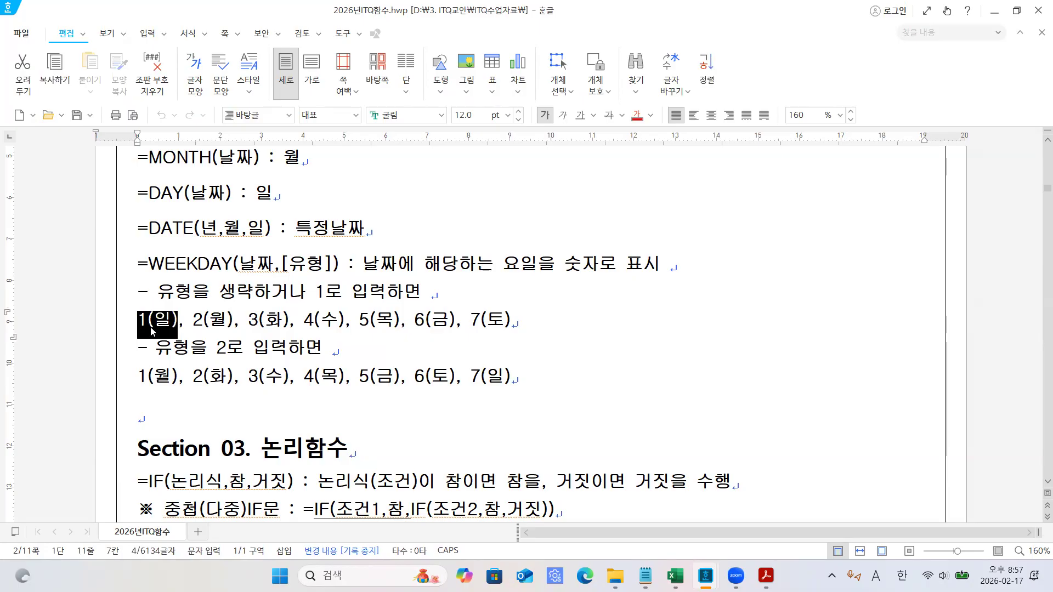
left_click(209, 322)
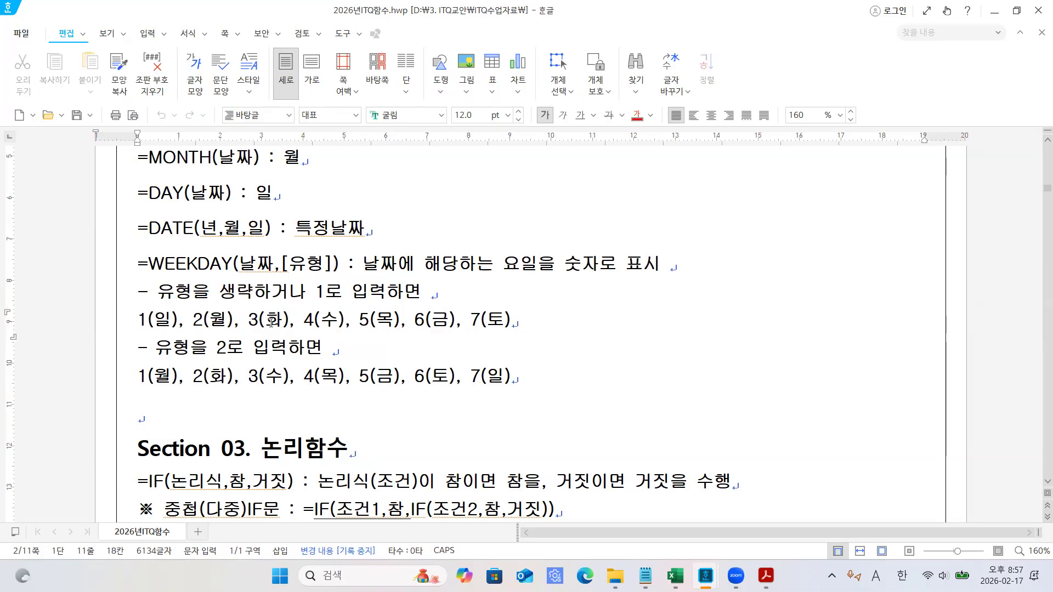
left_click_drag(239, 326, 283, 325)
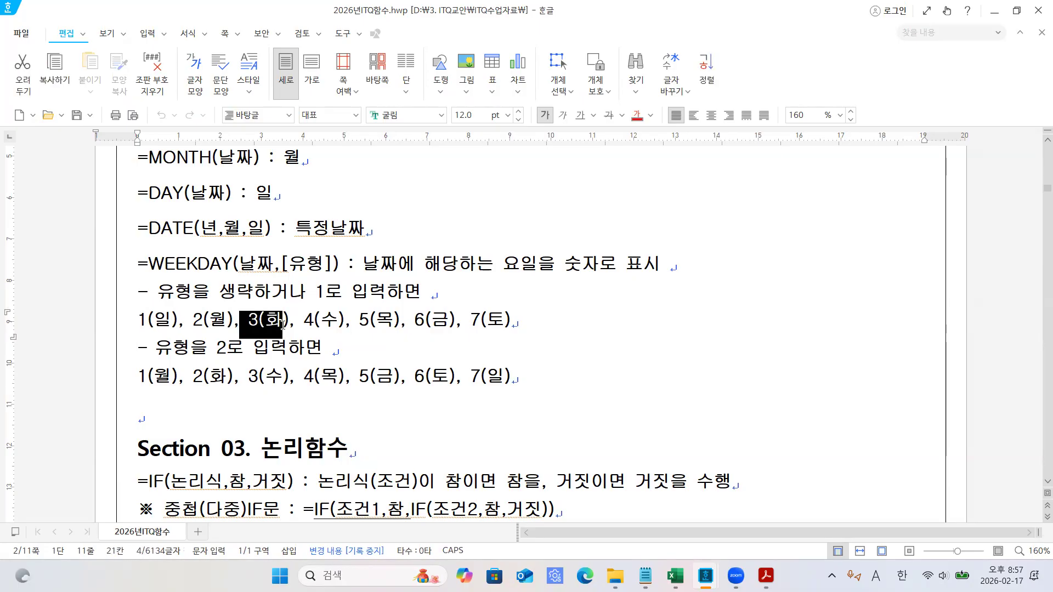
left_click(288, 346)
left_click_drag(217, 349, 228, 349)
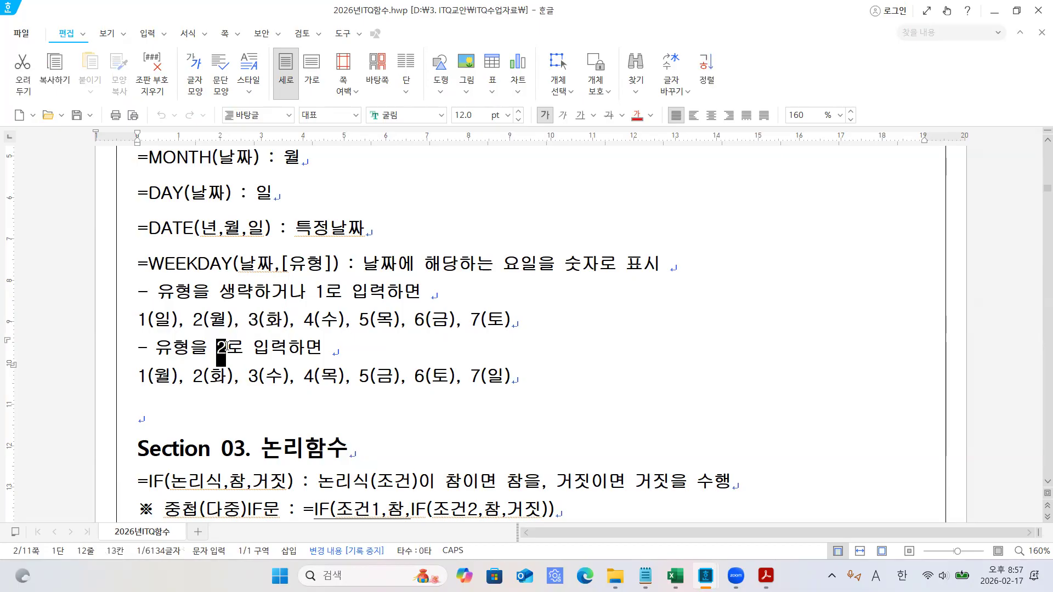
left_click_drag(136, 376, 239, 376)
left_click(414, 361)
left_click_drag(362, 264, 667, 265)
left_click(667, 265)
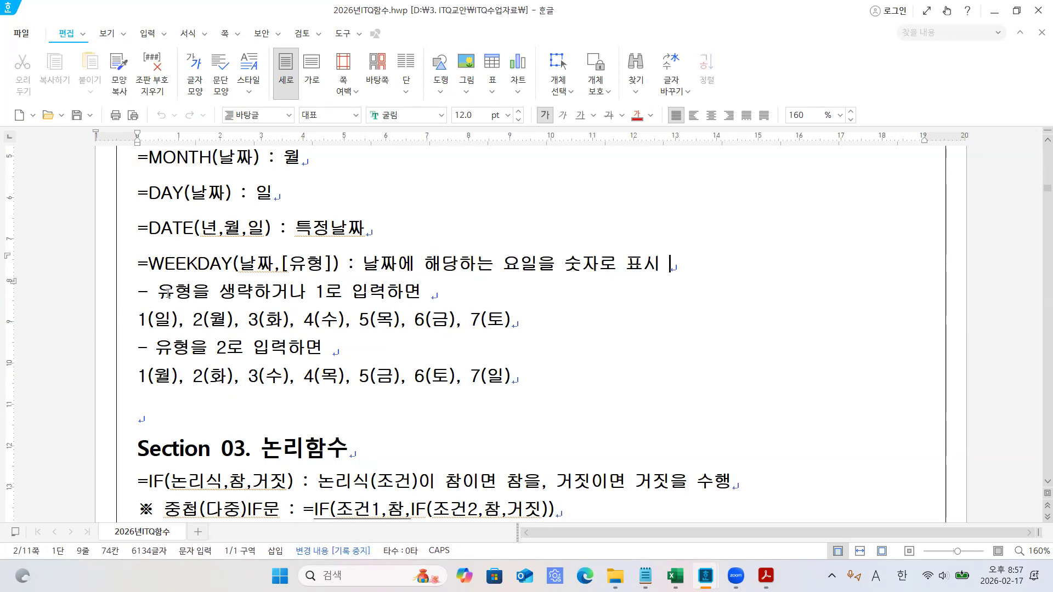
- Examine the WEEKDAY function name and its optional 유형 argument in the syntax line
left_click_drag(137, 264, 232, 264)
key("F12")
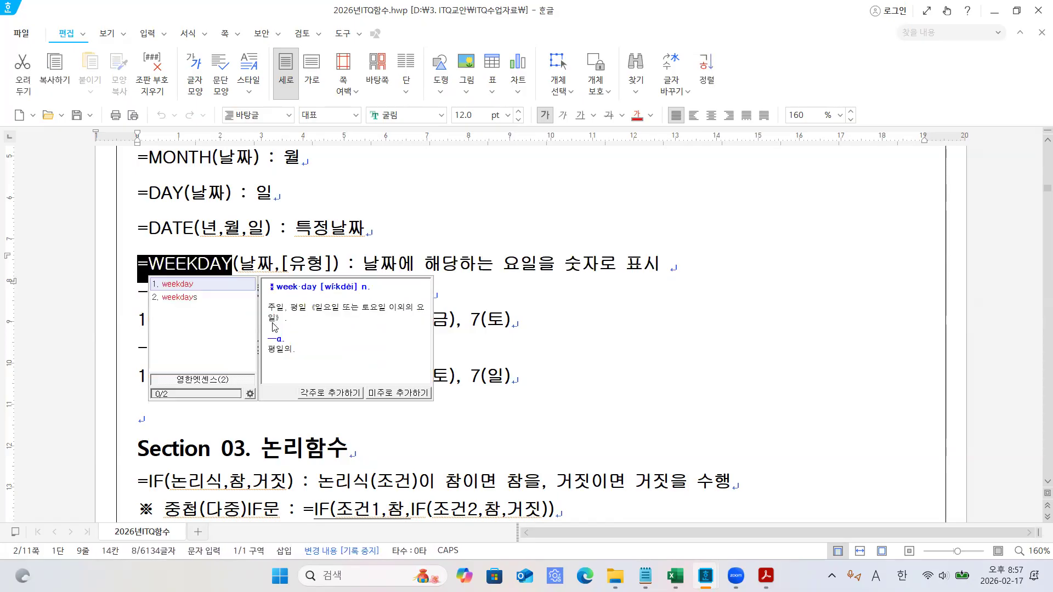
key("Escape")
left_click(286, 256)
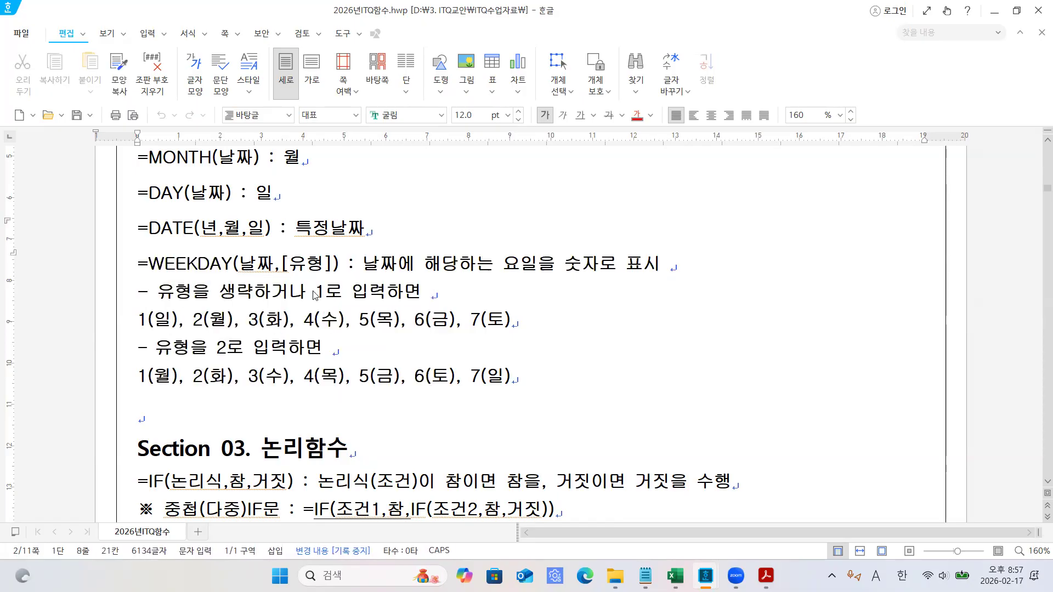
left_click(315, 295)
left_click(284, 268)
left_click_drag(285, 269, 334, 274)
left_click(332, 273)
left_click(296, 323)
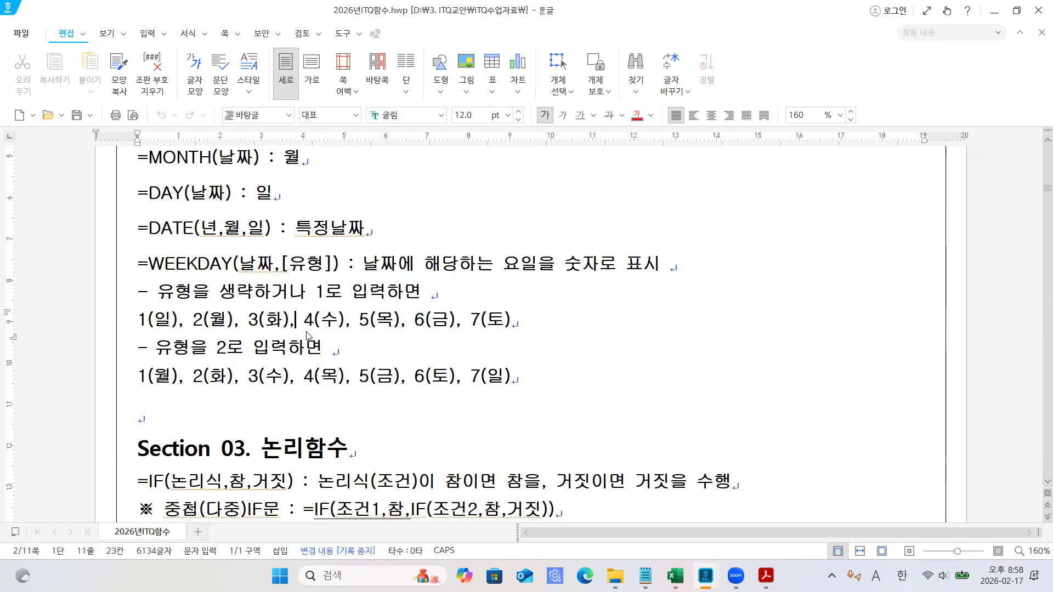
- Check which weekday number 1 stands for under 유형 2 and when 유형 is omitted or 1
left_click(316, 320)
left_click(141, 319)
left_click_drag(141, 319, 224, 351)
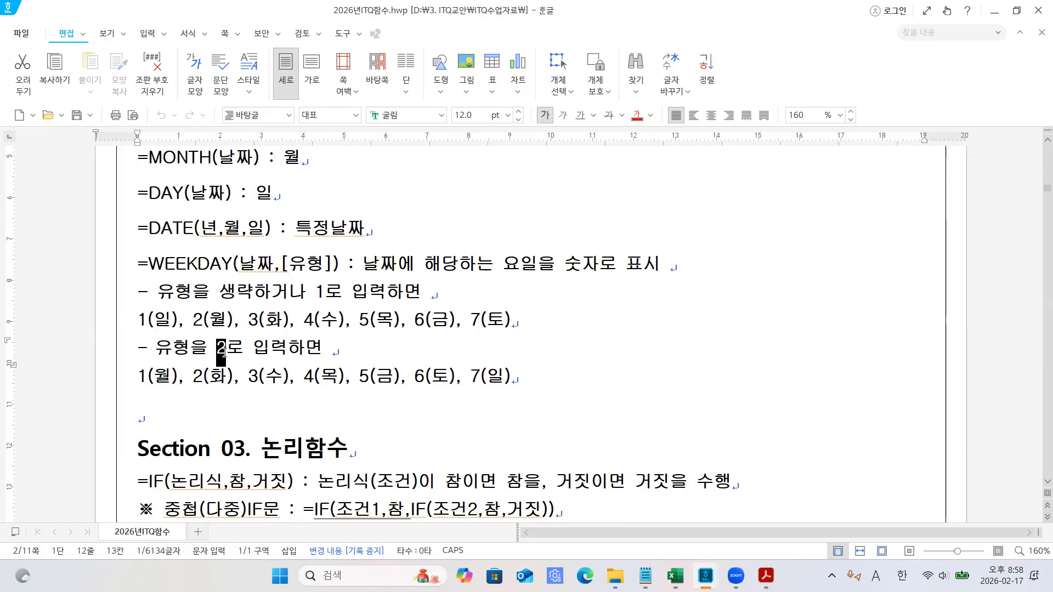
left_click_drag(141, 376, 176, 372)
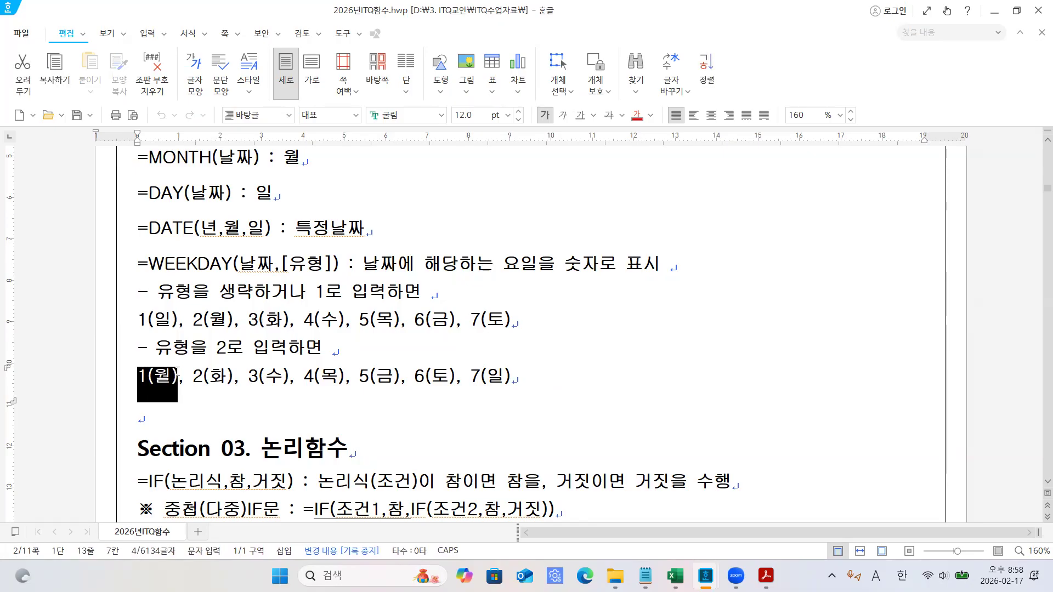
left_click(338, 376)
left_click_drag(218, 299, 250, 295)
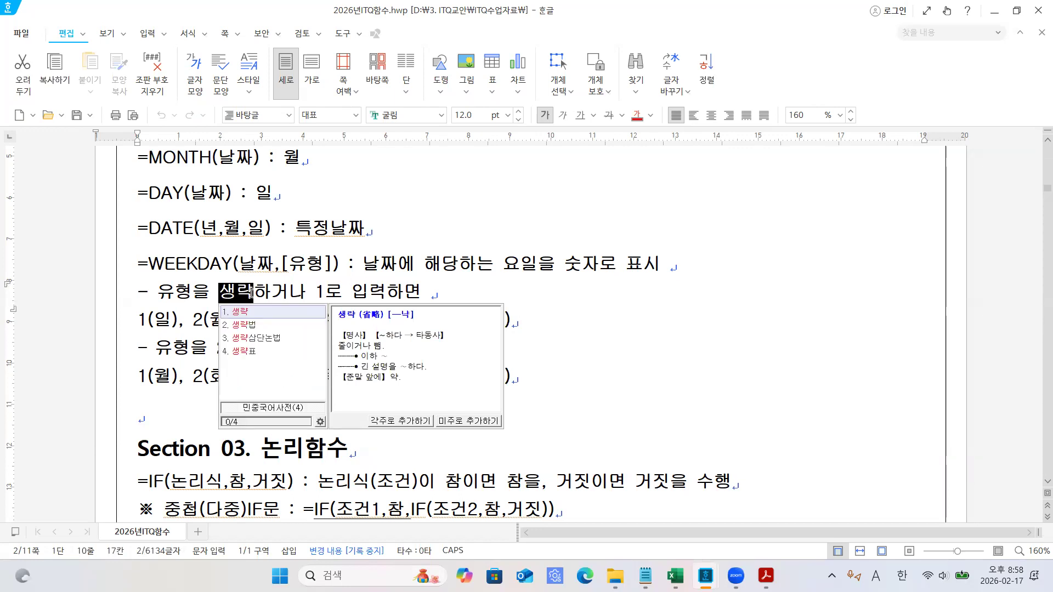
left_click(254, 292)
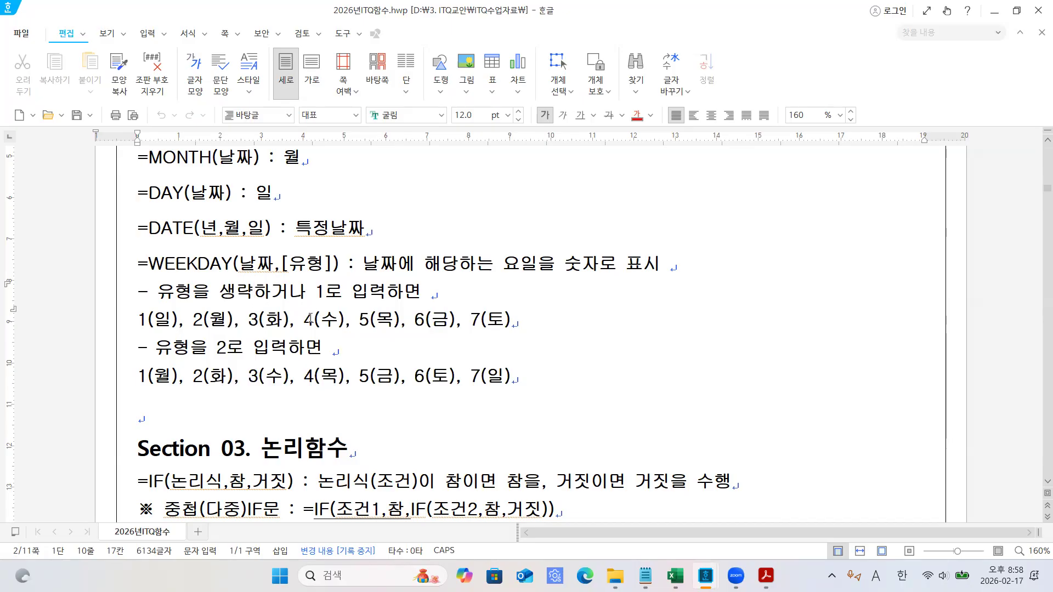
left_click(352, 364)
left_click_drag(316, 295, 324, 297)
left_click(361, 317)
left_click_drag(134, 318, 178, 319)
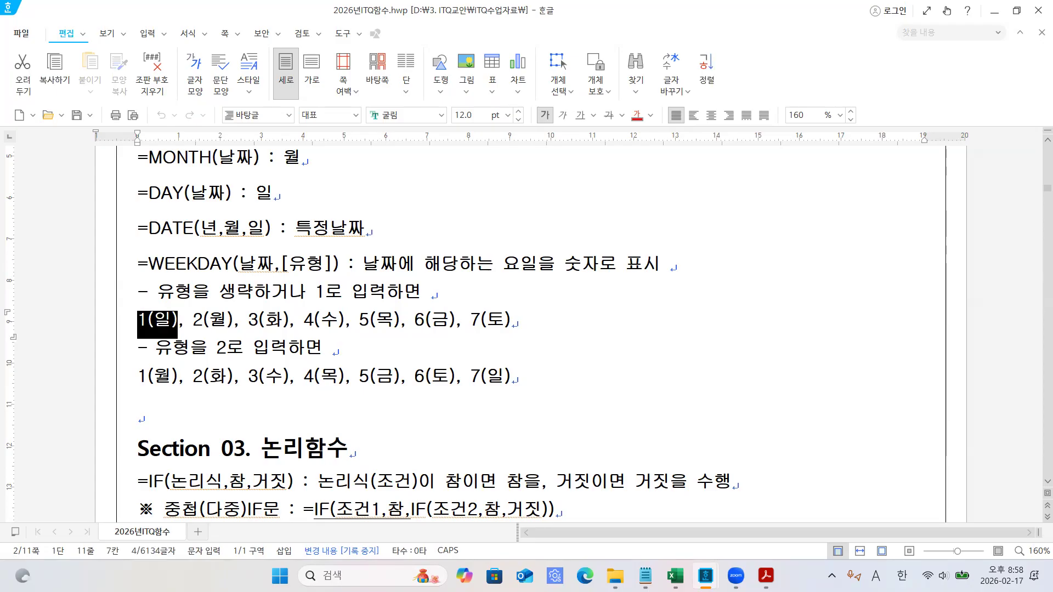
- Switch to the 평생학습관 프로그램 온라인 접수 workbook in Excel and examine the 개강일 dates in F5:F12
mouse_move(675, 575)
left_click(868, 514)
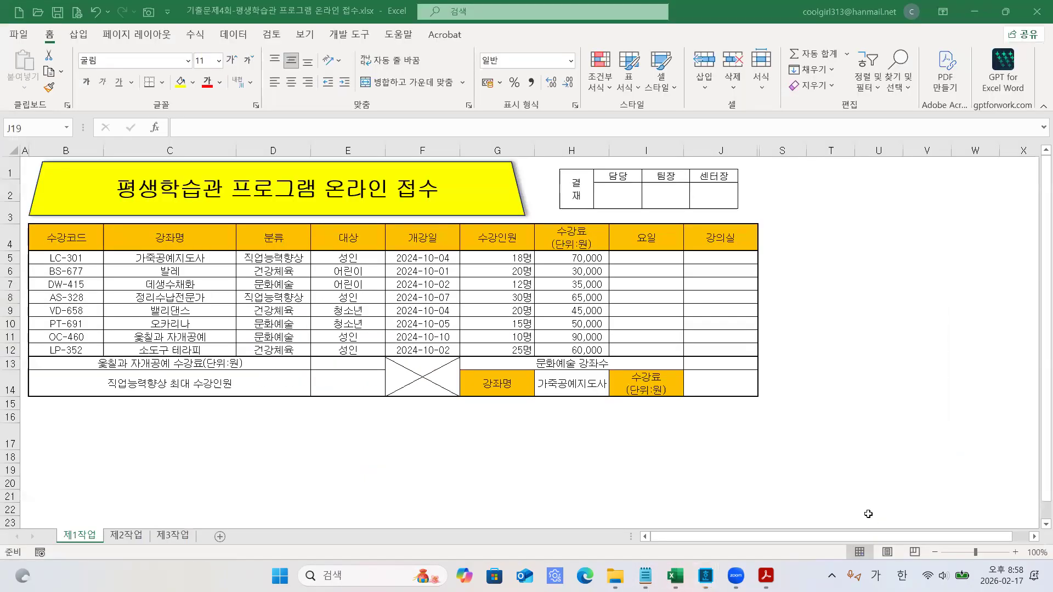
left_click(649, 260)
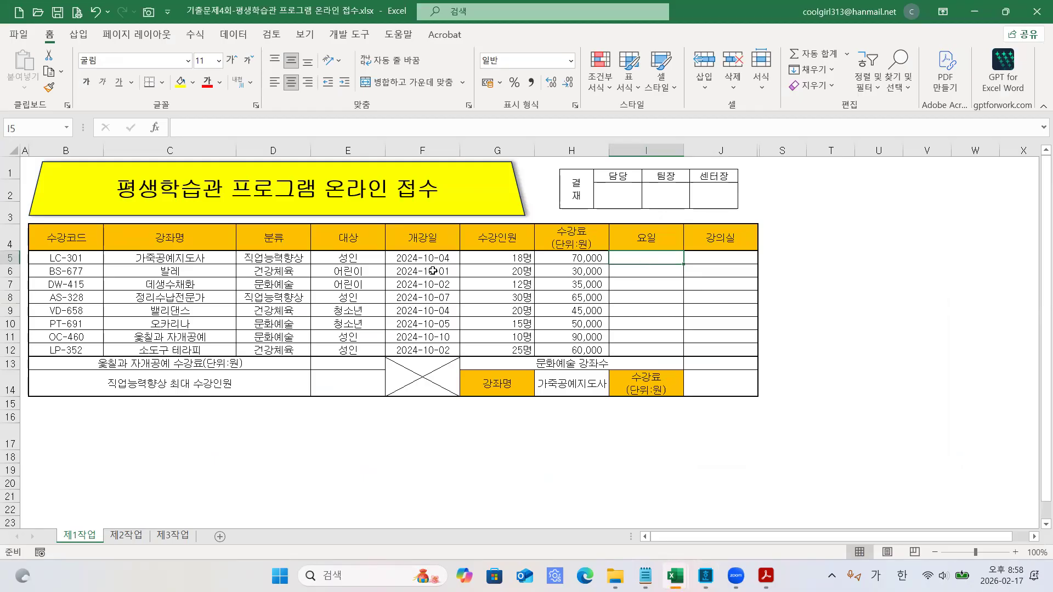
left_click_drag(434, 260, 433, 352)
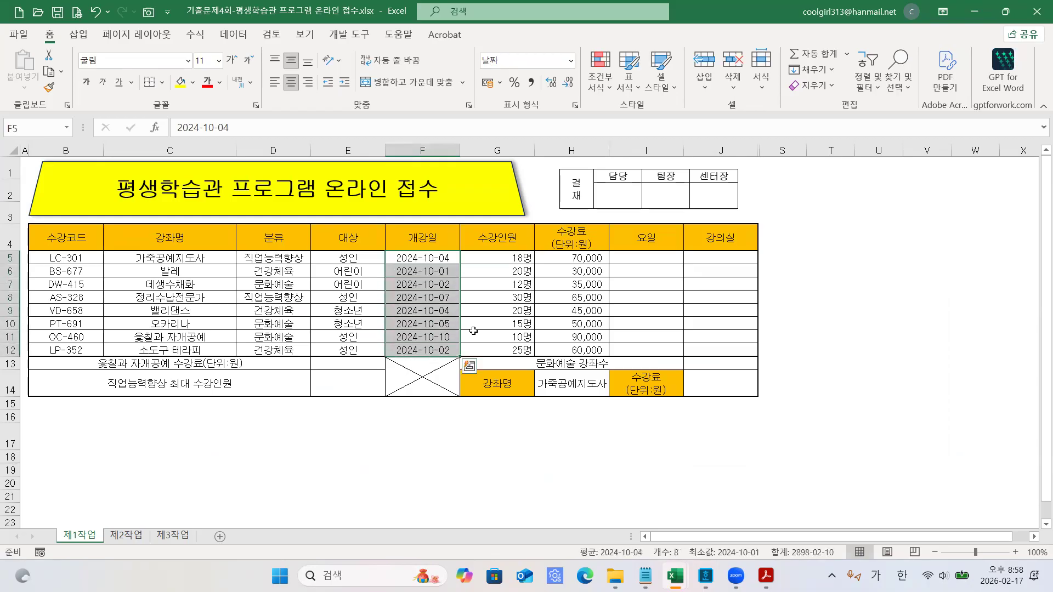
left_click(633, 261)
left_click(432, 261)
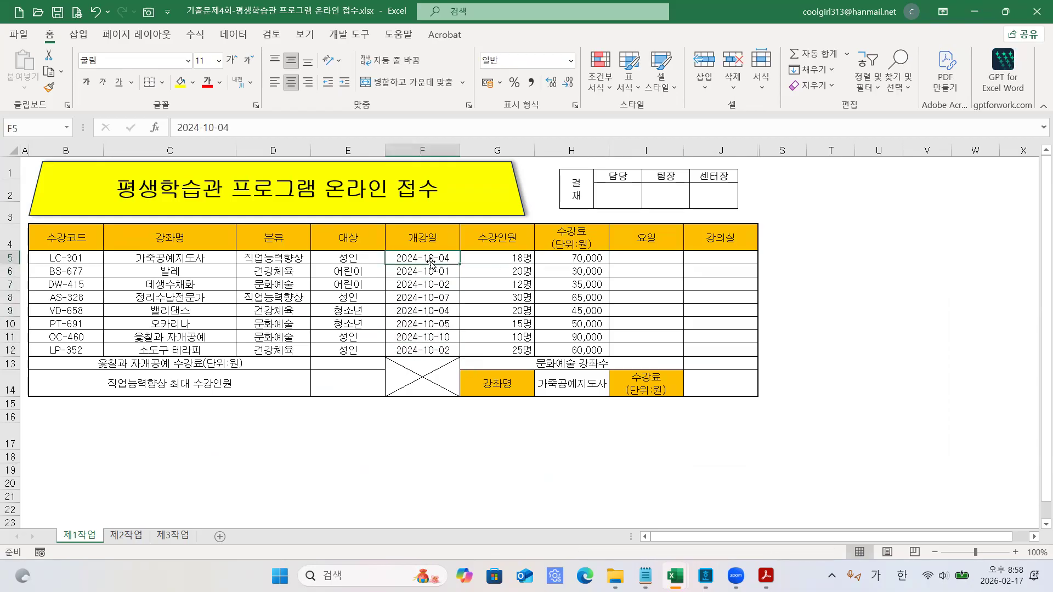
left_click(637, 258)
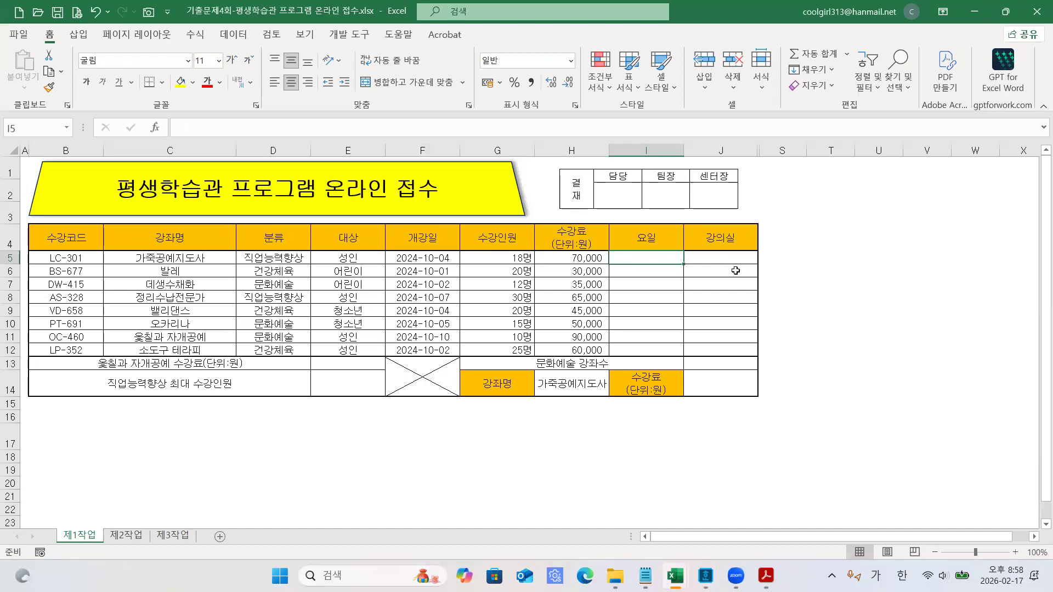
type("=ㅈㄷ")
key("BackSpace")
key("BackSpace")
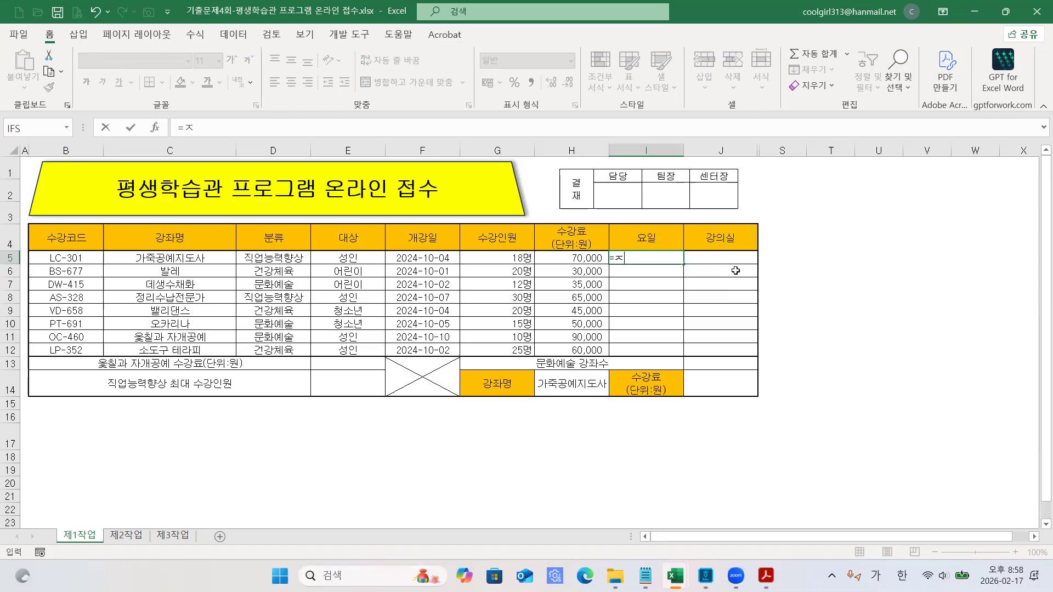
key("Hangul")
type("WEEK")
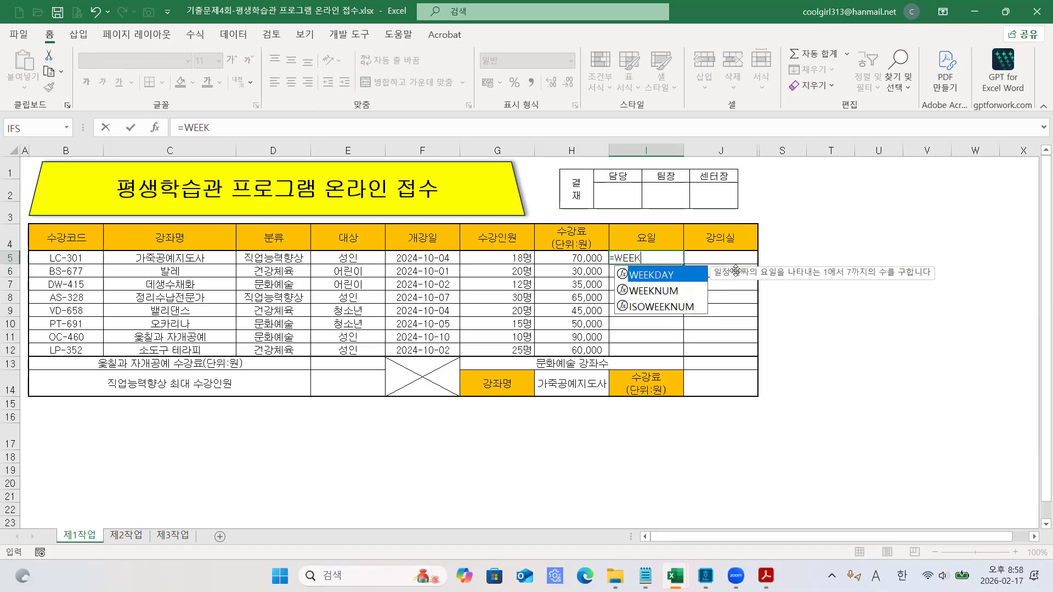
double_click(651, 276)
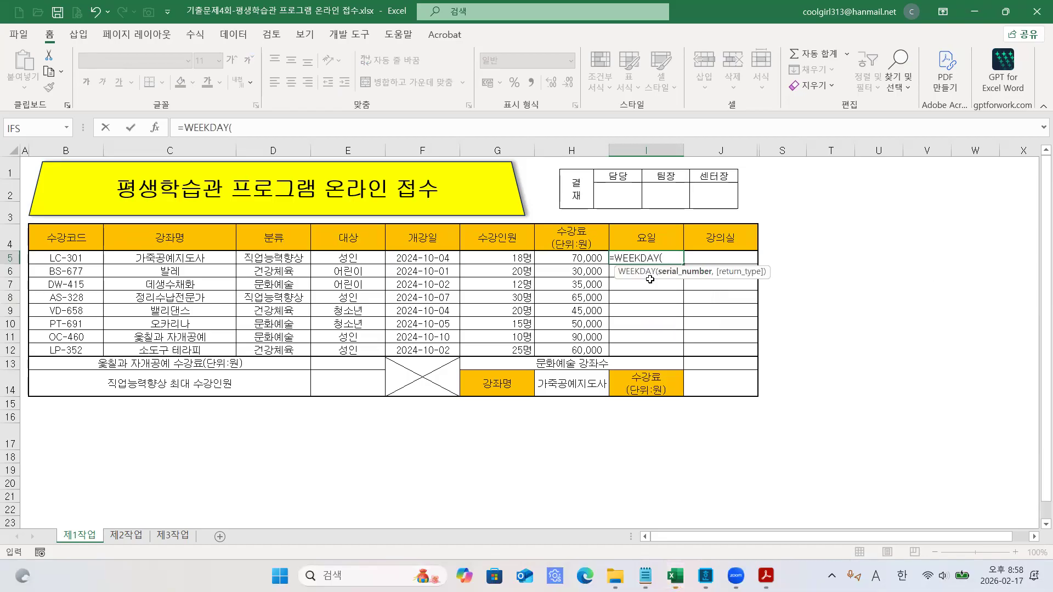
left_click(252, 127)
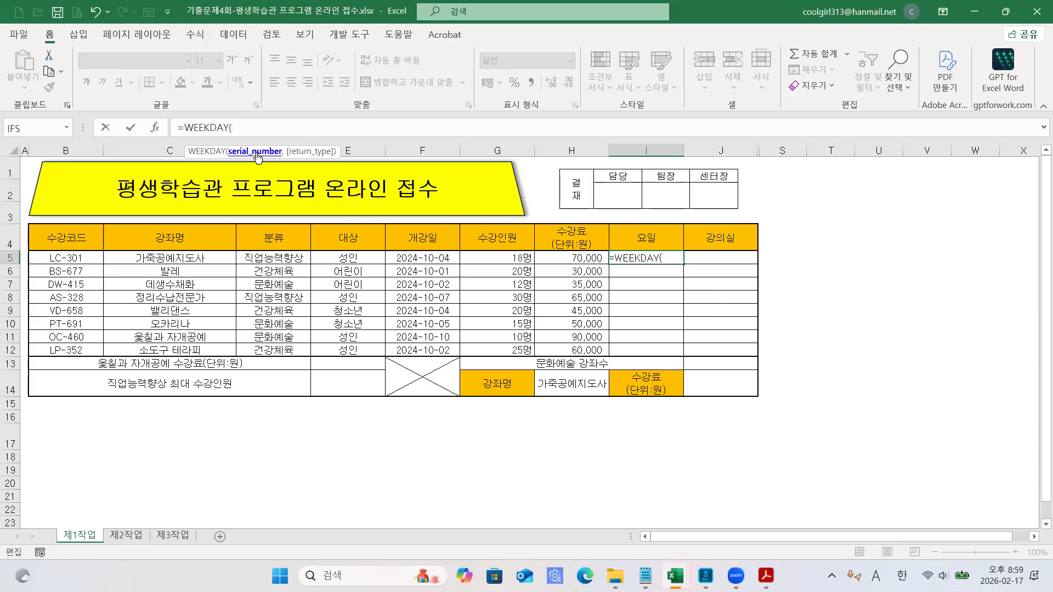
key("Escape")
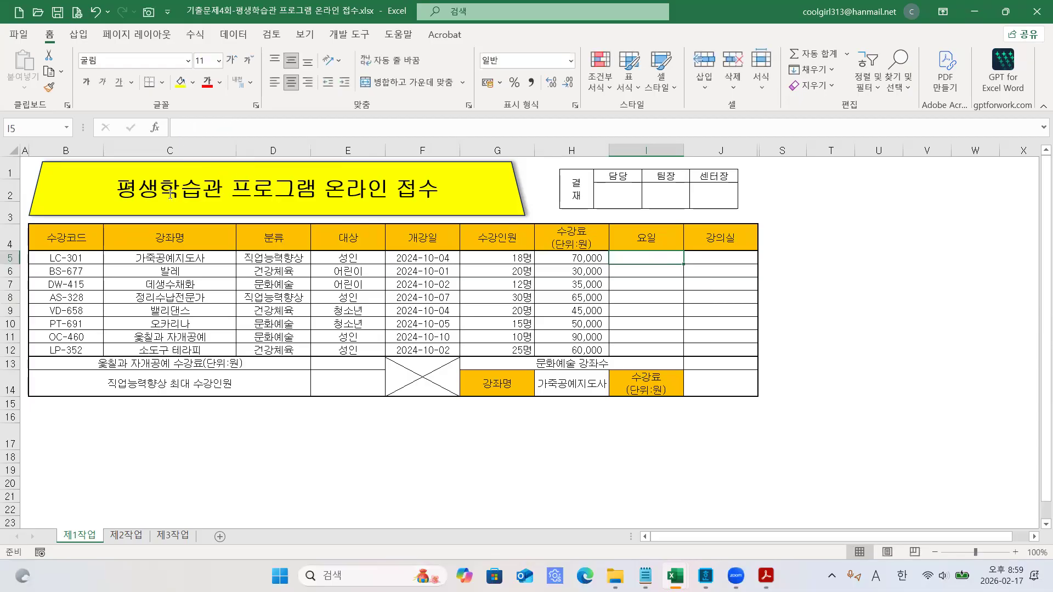
- Set the 개강일 date in F5 to the 일반 number format and undo the format change
left_click(434, 259)
key("ctrl+1")
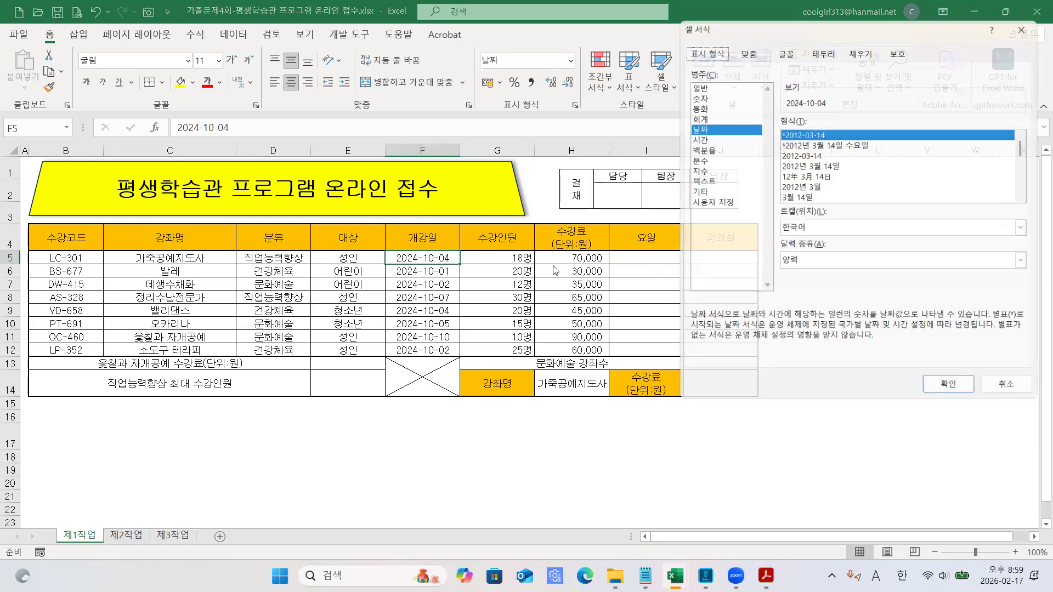
left_click(695, 82)
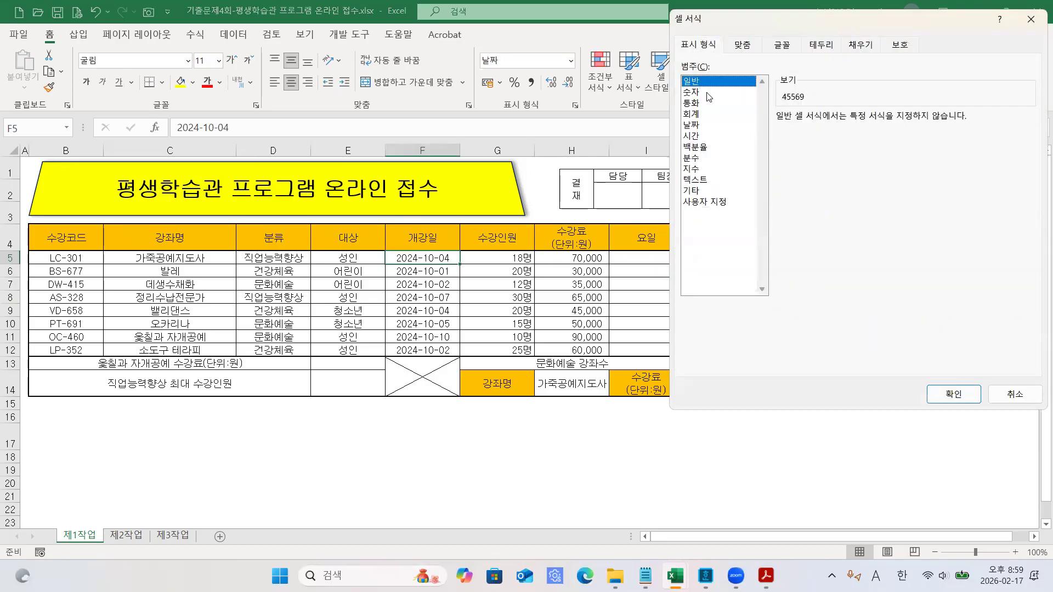
left_click(944, 395)
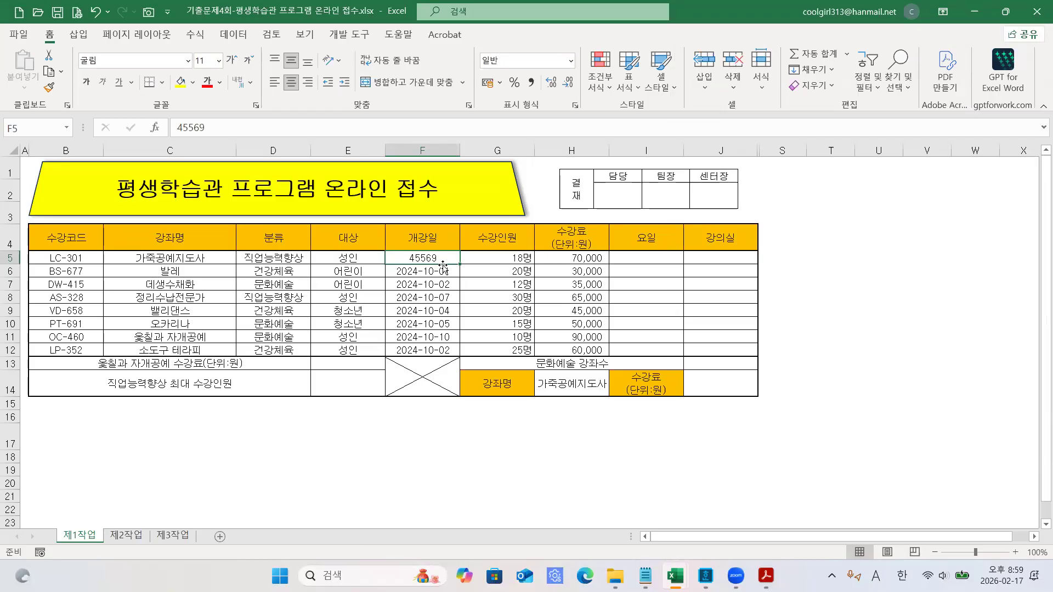
key("ctrl+z")
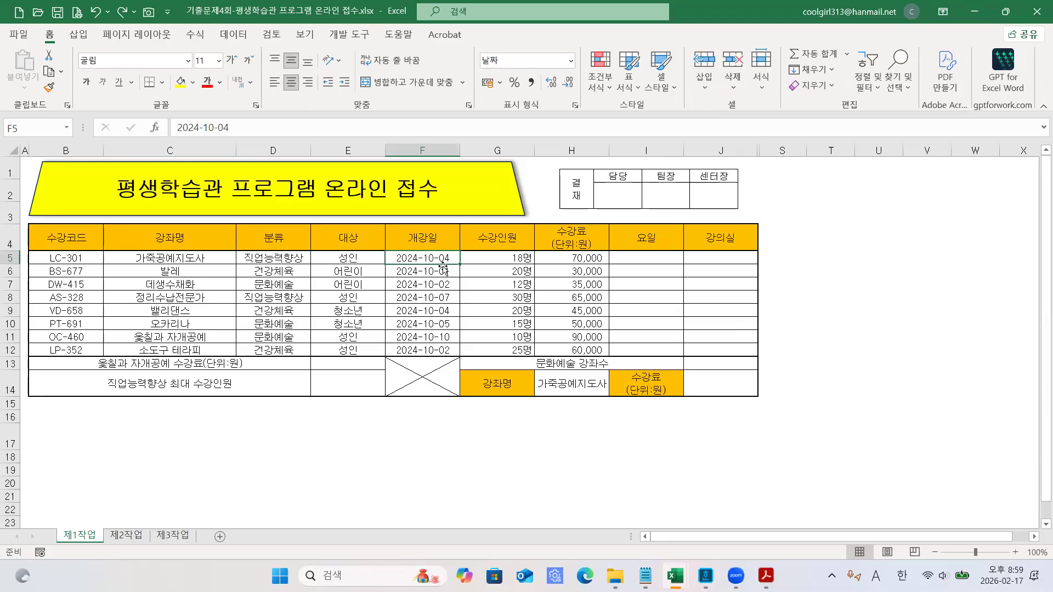
- Enter =WEEKDAY(F5,1) in the 요일 cell I5 to get the weekday number of the first 개강일
left_click(622, 260)
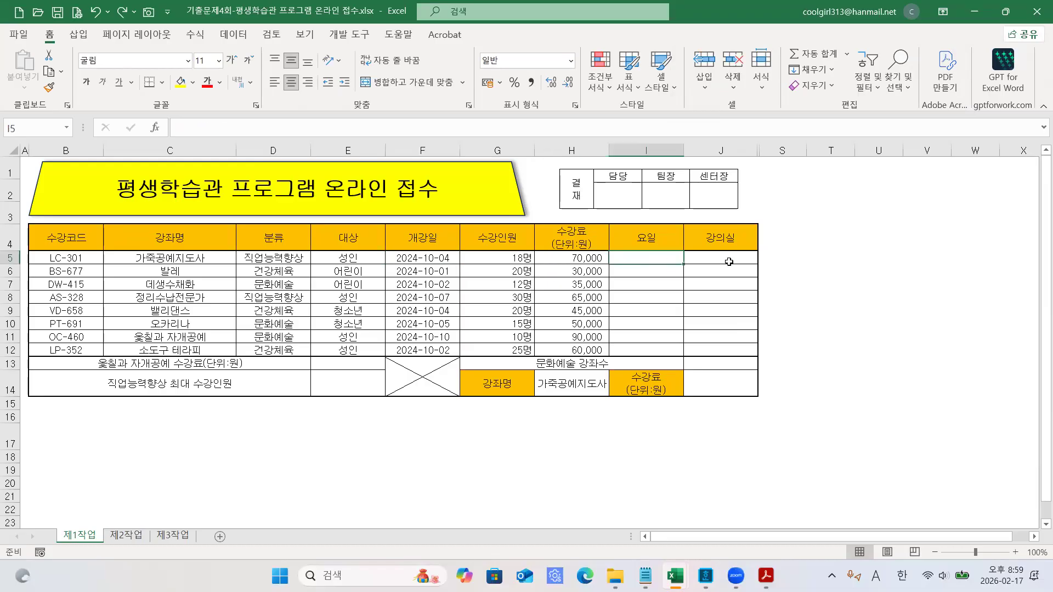
type("=WEEK")
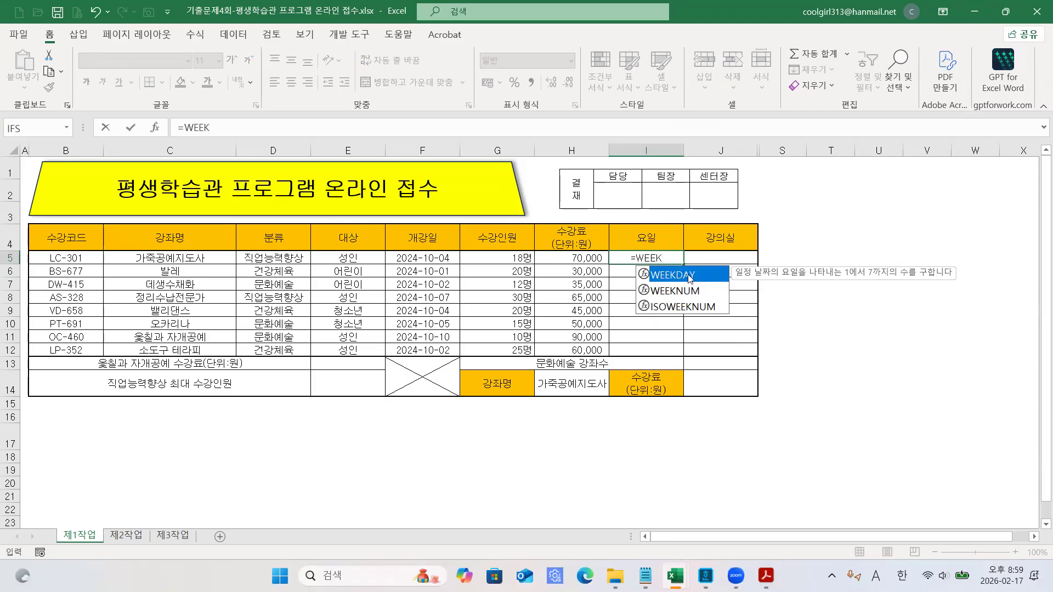
double_click(691, 277)
left_click(255, 129)
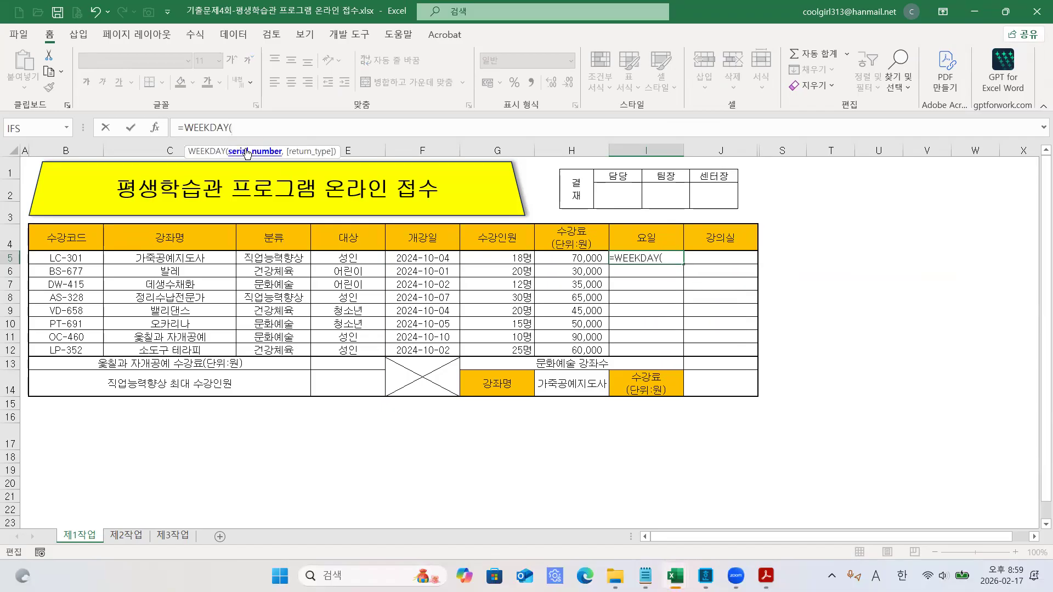
left_click(405, 258)
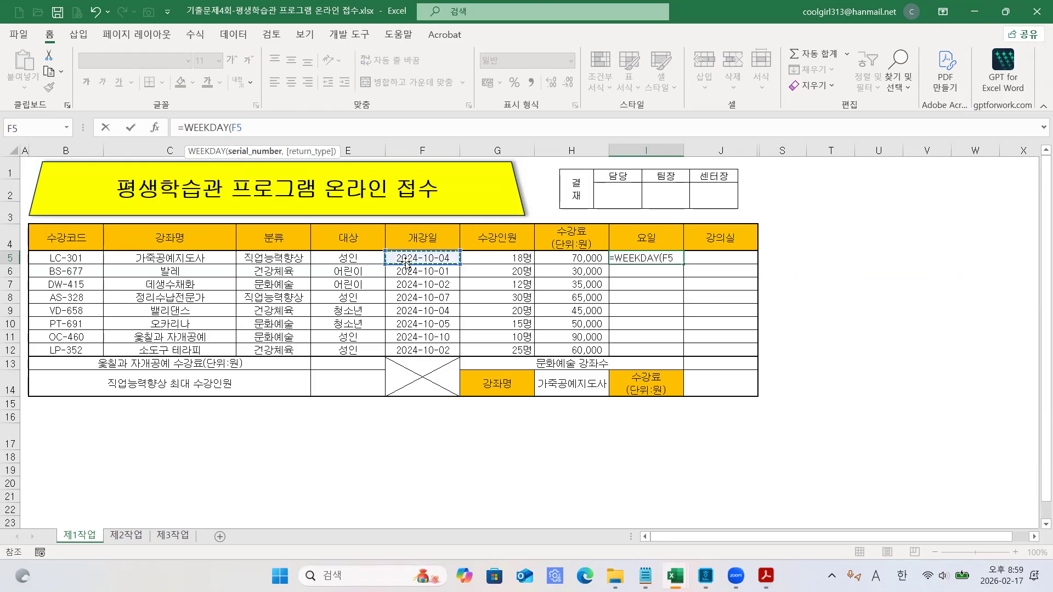
type(",")
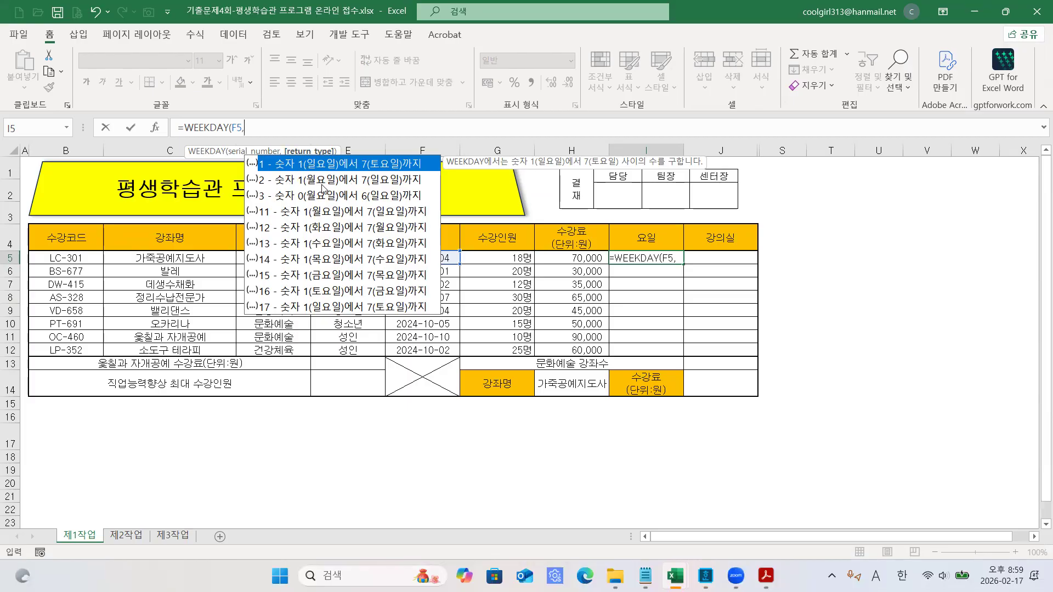
double_click(307, 171)
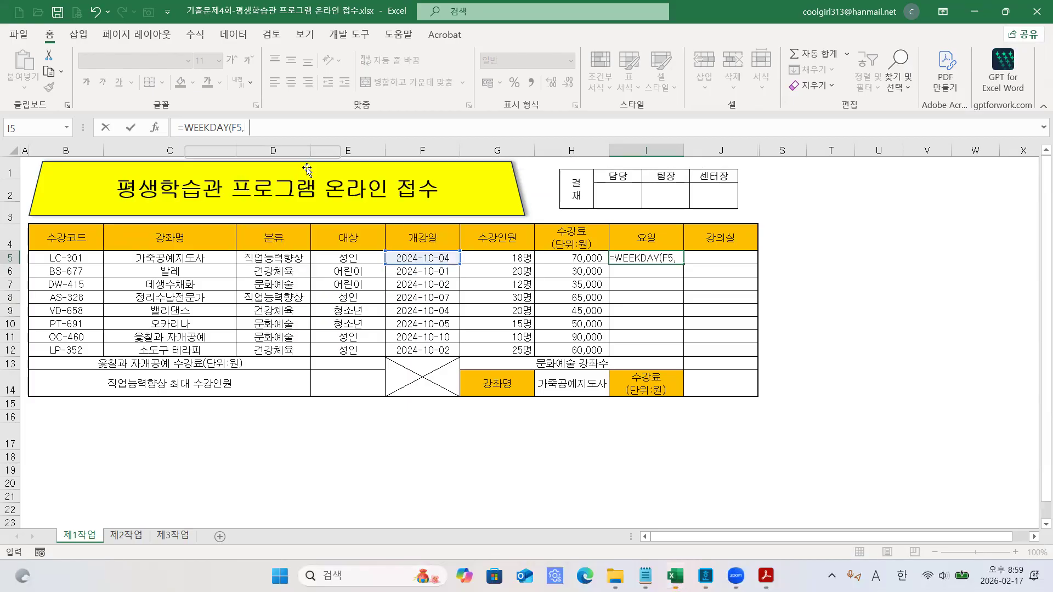
type(")")
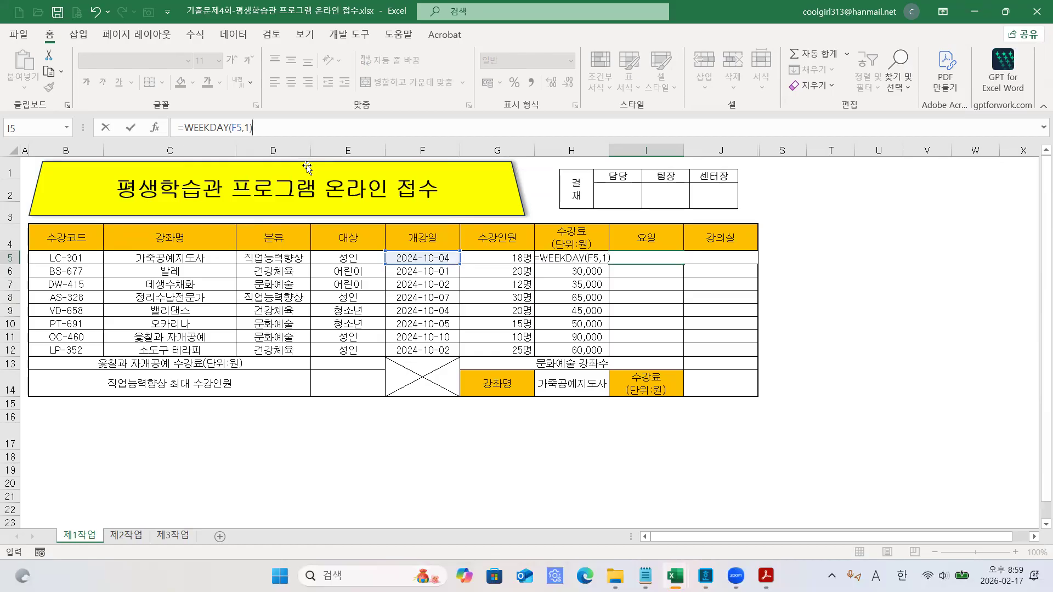
key("Return")
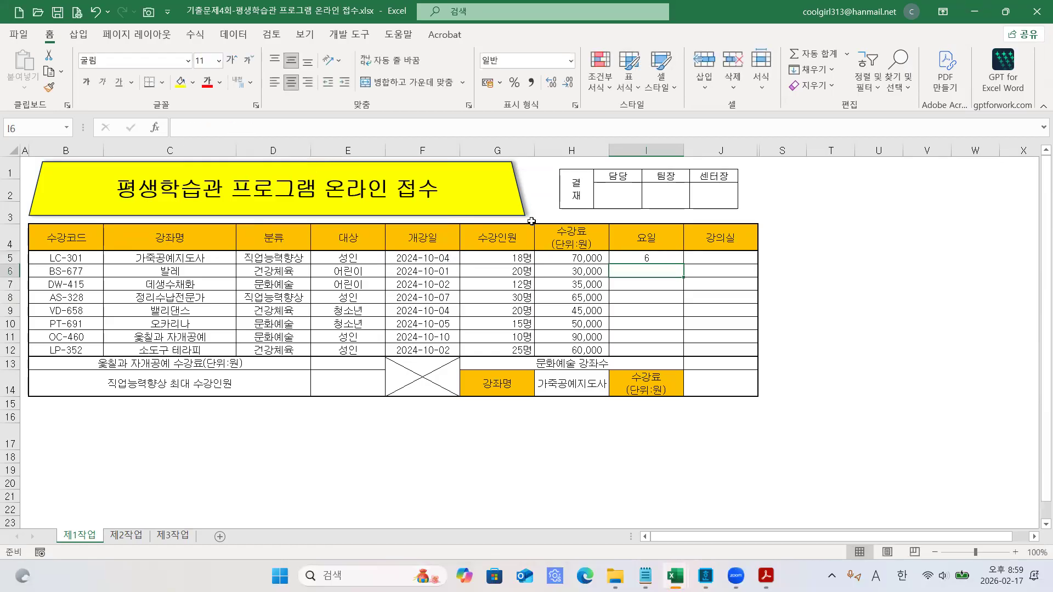
- Fill the 요일 formula from I5 down to I12 and review the formulas in I5 and I6
left_click(621, 255)
left_click_drag(683, 264, 677, 356)
left_click(809, 352)
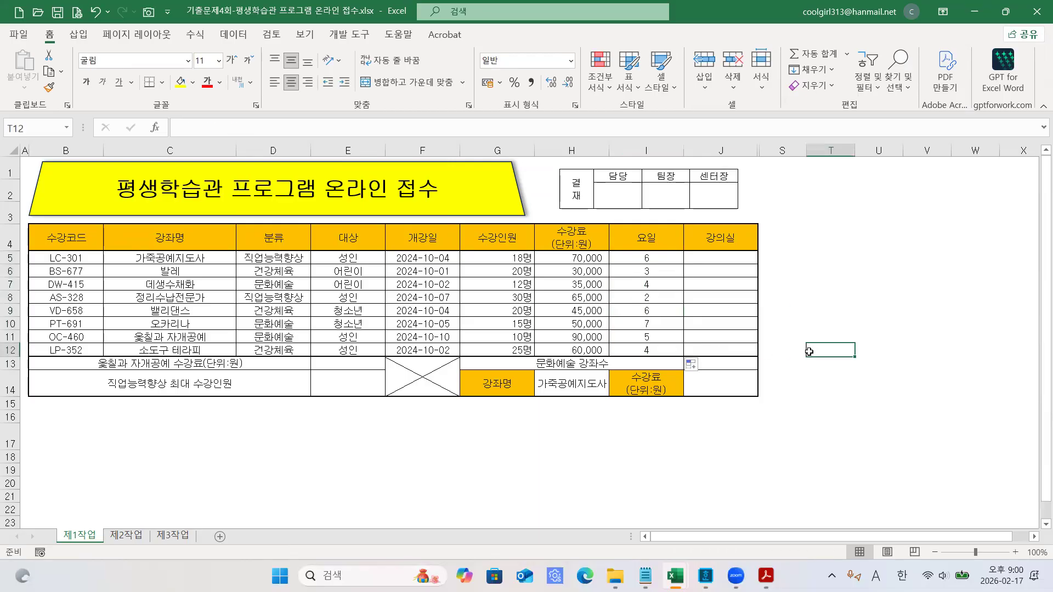
left_click(650, 256)
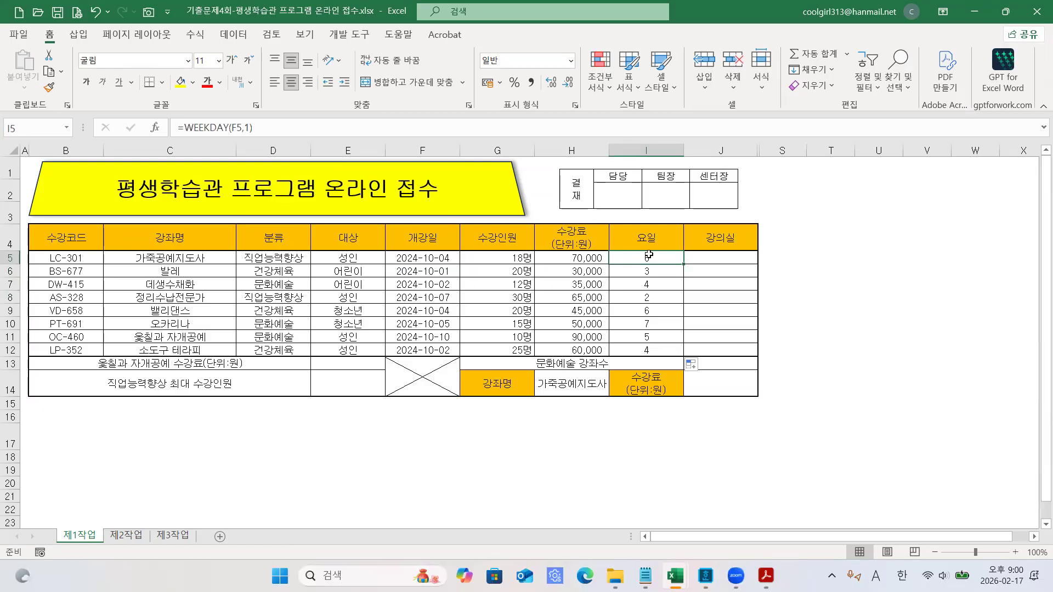
left_click(650, 272)
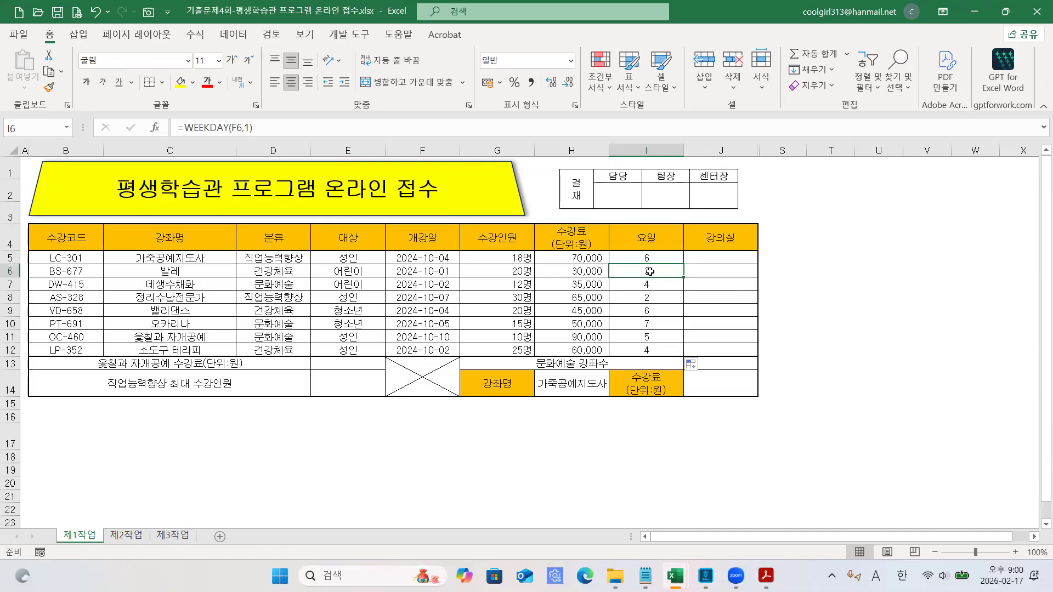
- Enter =WEEKDAY(F5,2) in the 강의실 cell J5 for comparison with return type 1
left_click(710, 256)
type("=WEEK")
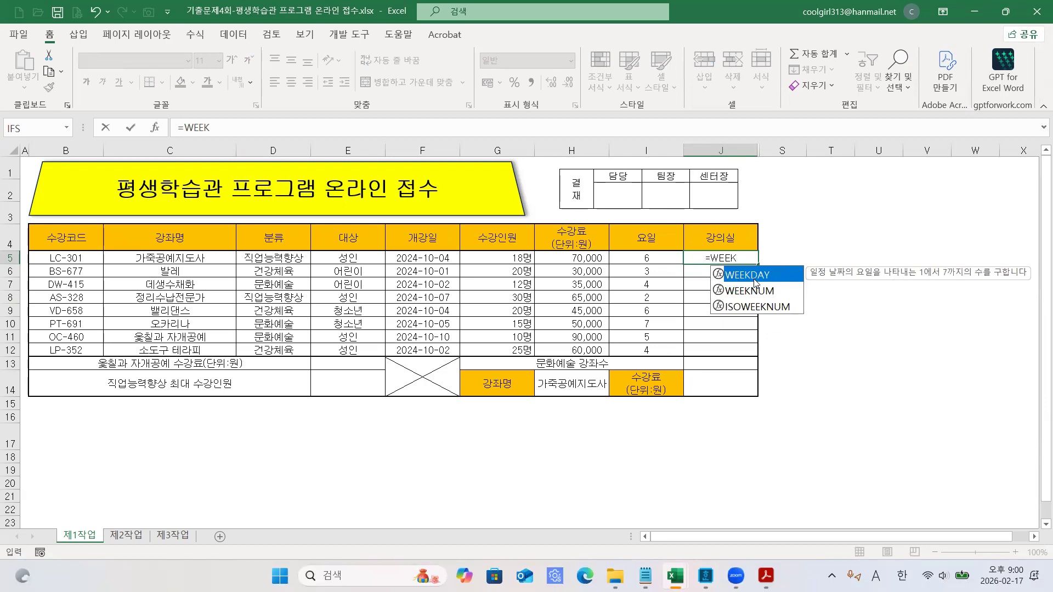
key("Tab")
left_click(283, 129)
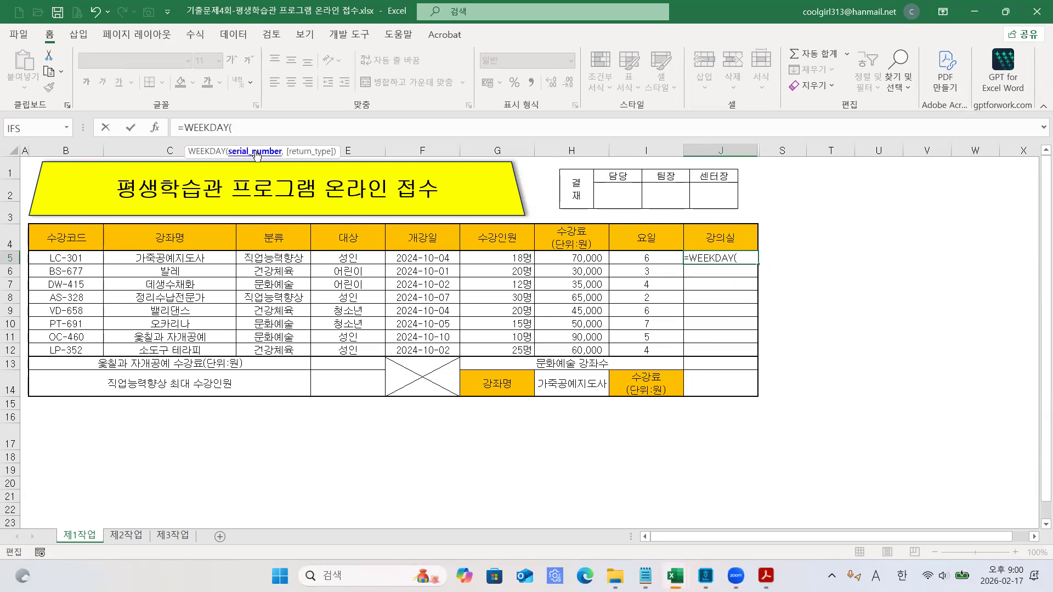
left_click(412, 258)
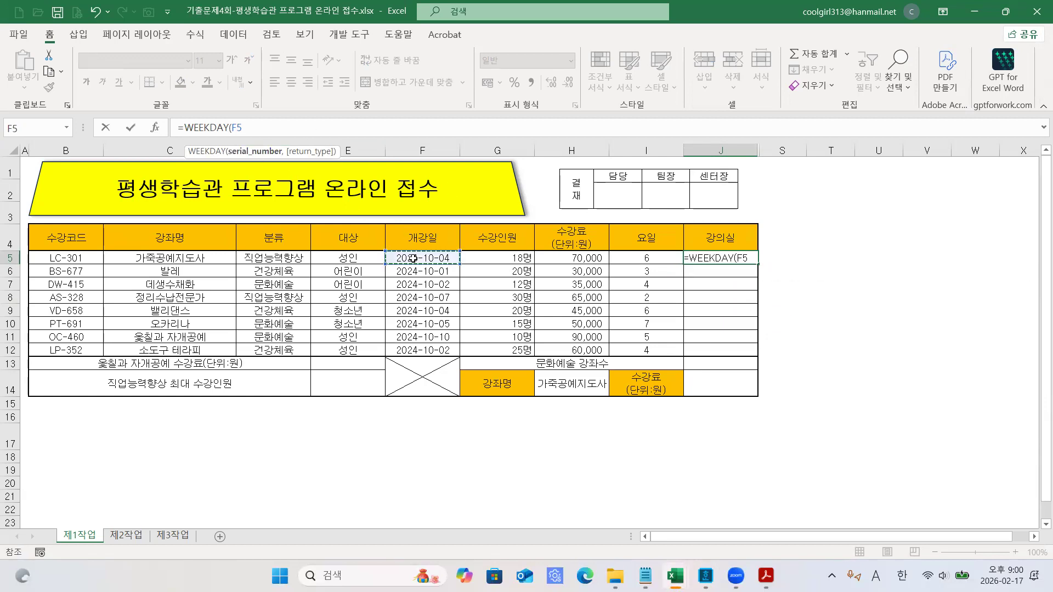
type(",")
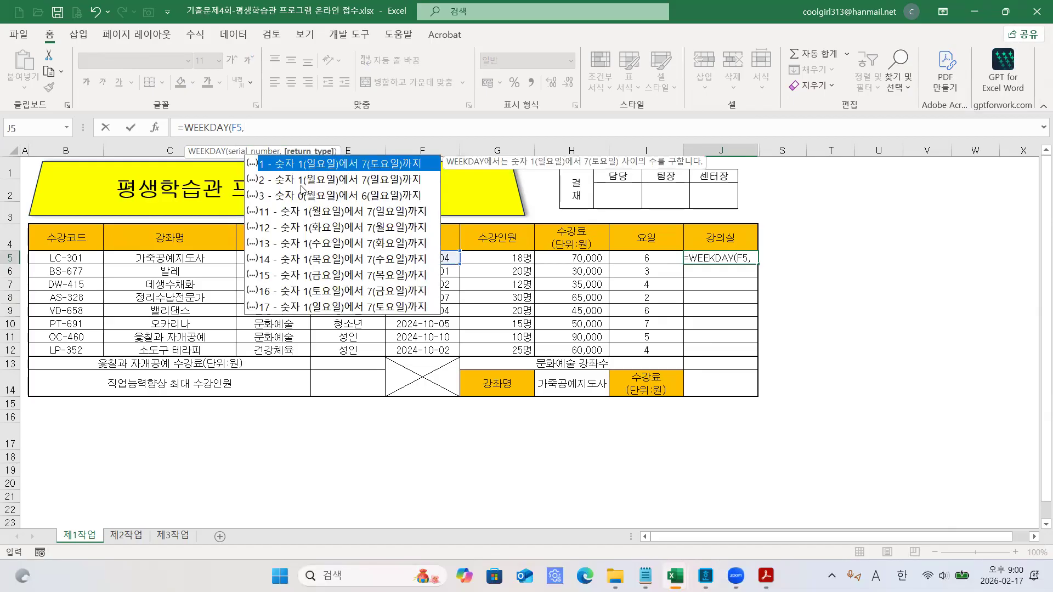
type("2")
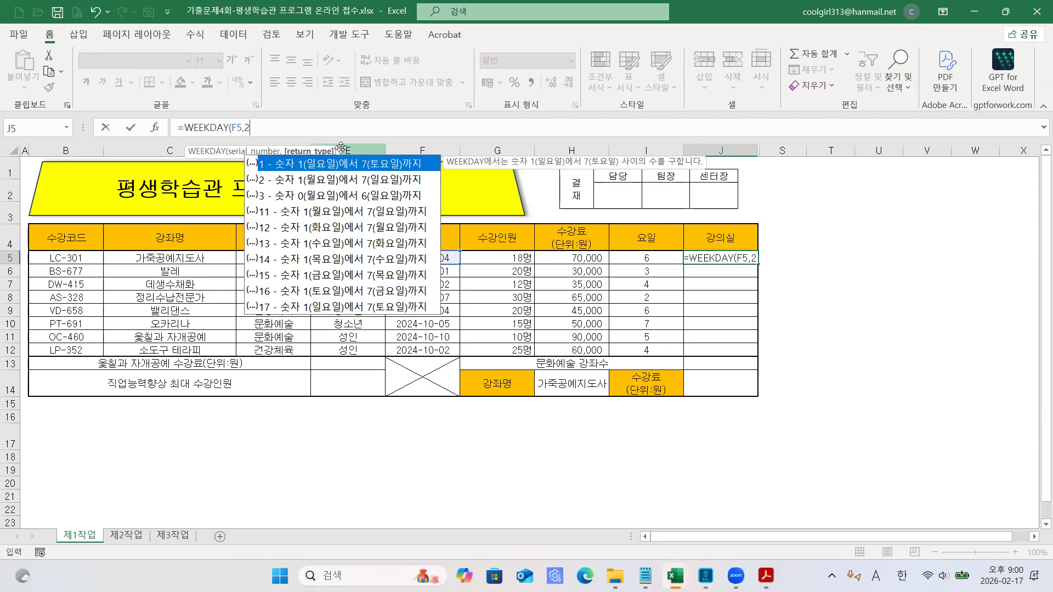
type(")")
key("Return")
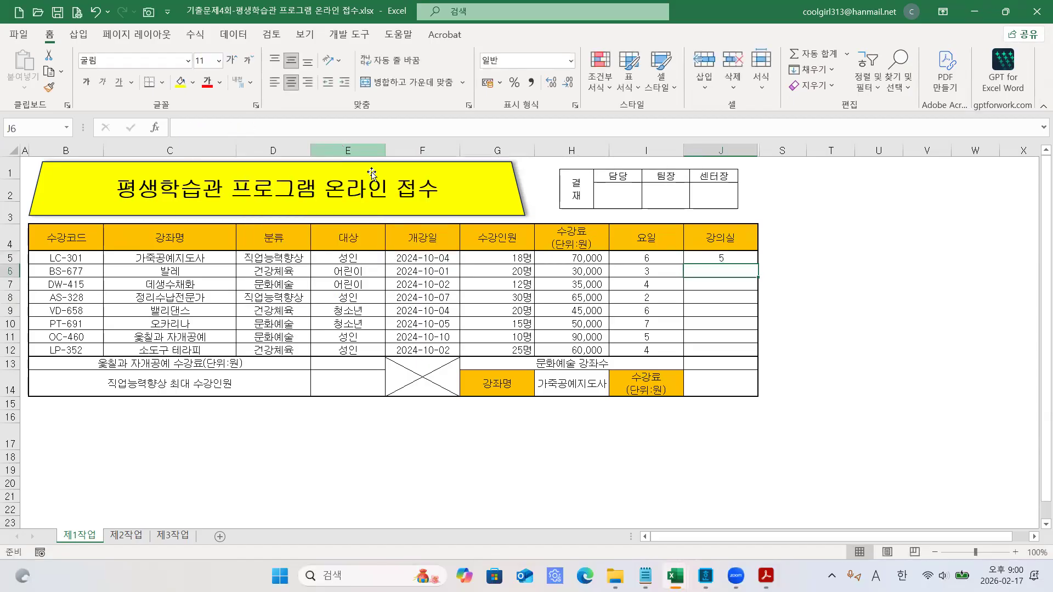
- Fill the J5 formula down to J12 and compare the weekday numbers in the 요일 and 강의실 columns
left_click(713, 258)
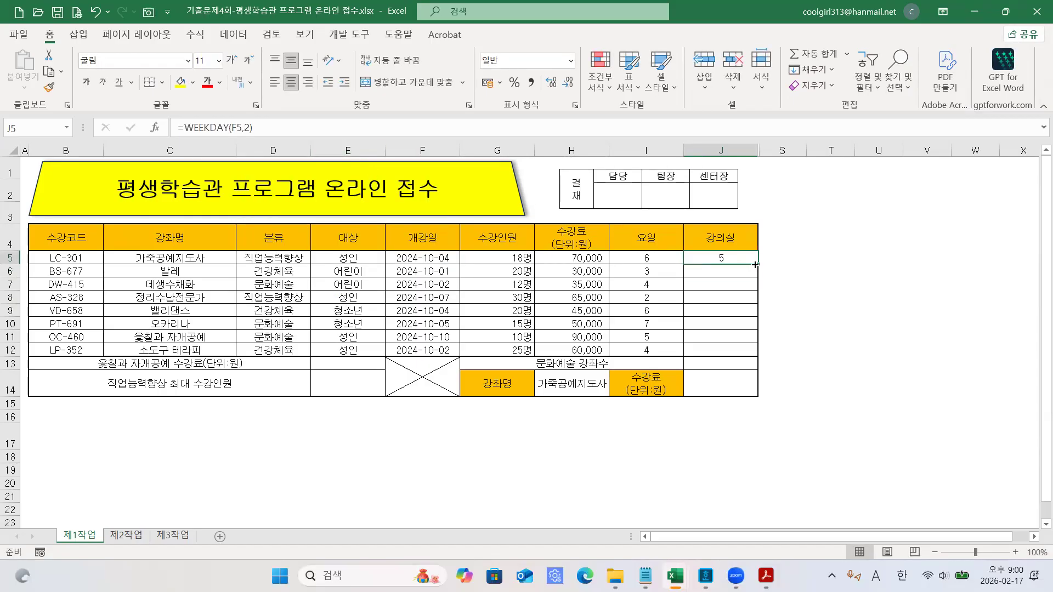
left_click_drag(760, 265, 740, 353)
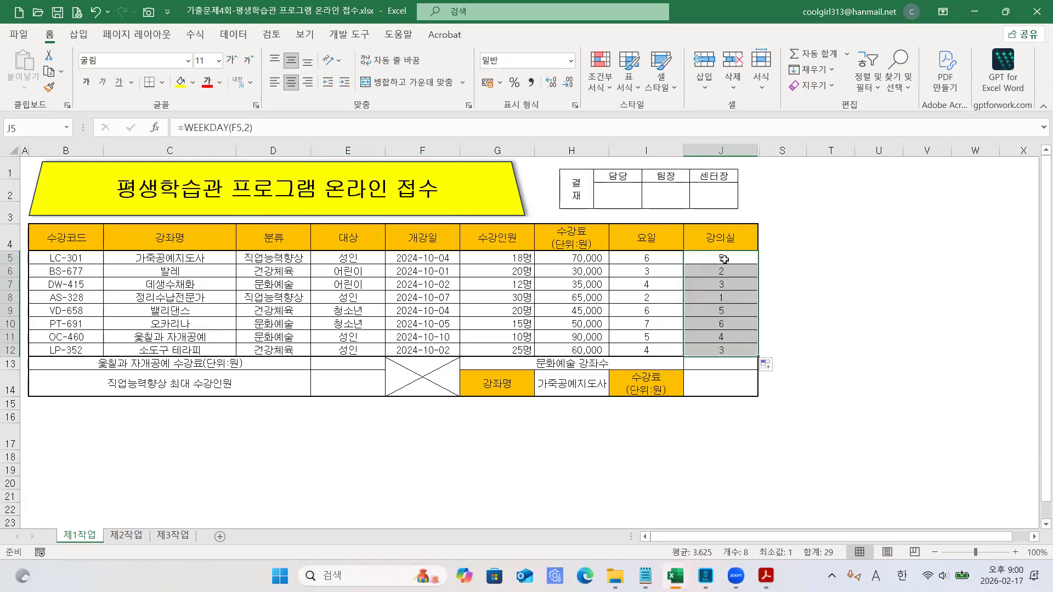
left_click(722, 259)
left_click(714, 285)
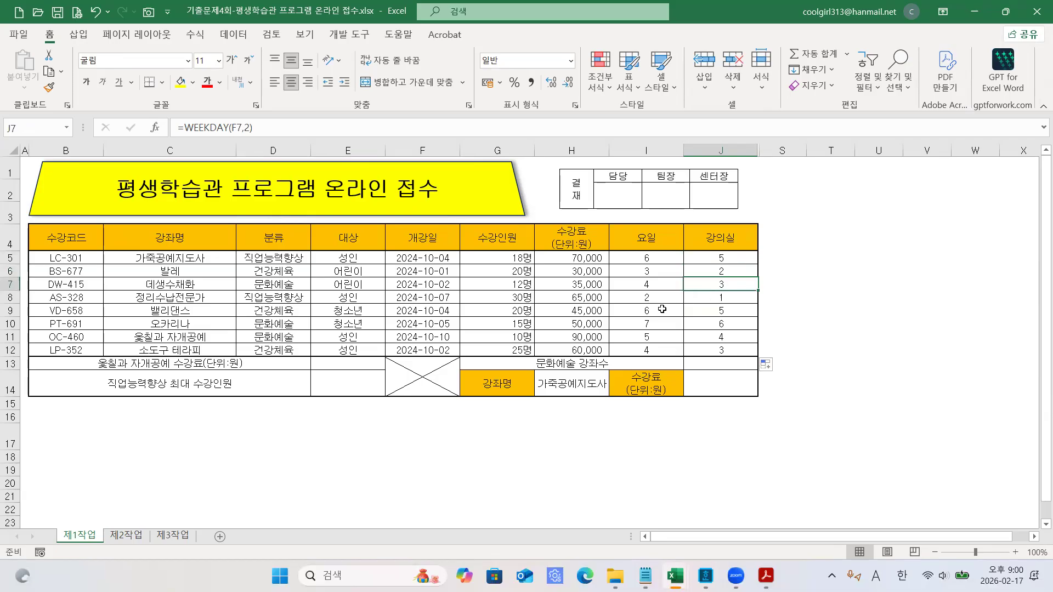
left_click(652, 291)
left_click_drag(644, 258, 645, 351)
left_click_drag(721, 258, 721, 351)
left_click(781, 332)
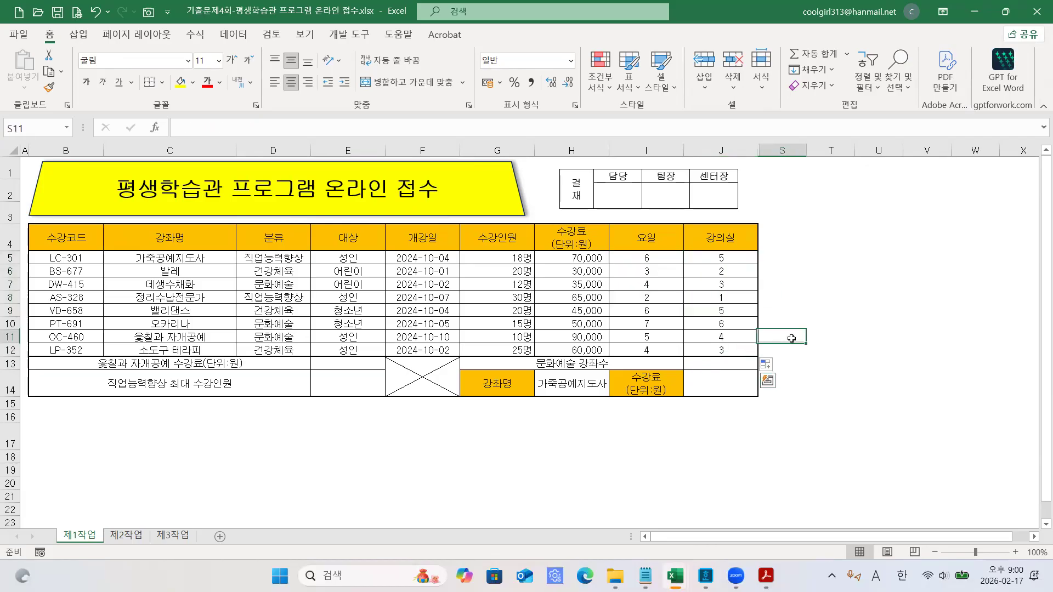
- Remove the return type argument from the I5 formula so that it reads =WEEKDAY(F5)
left_click(666, 262)
left_click(289, 132)
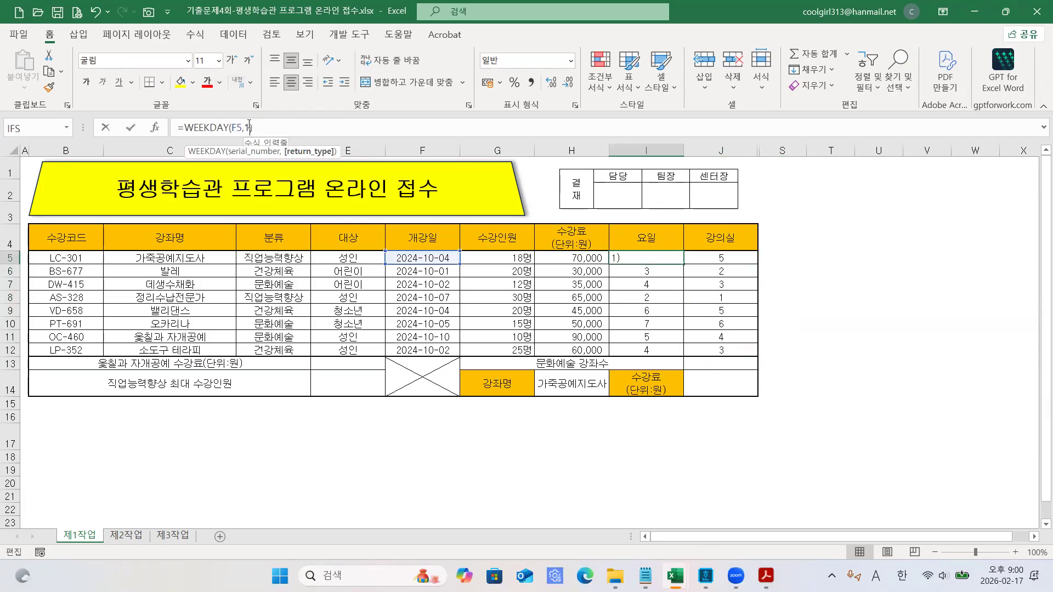
key("BackSpace")
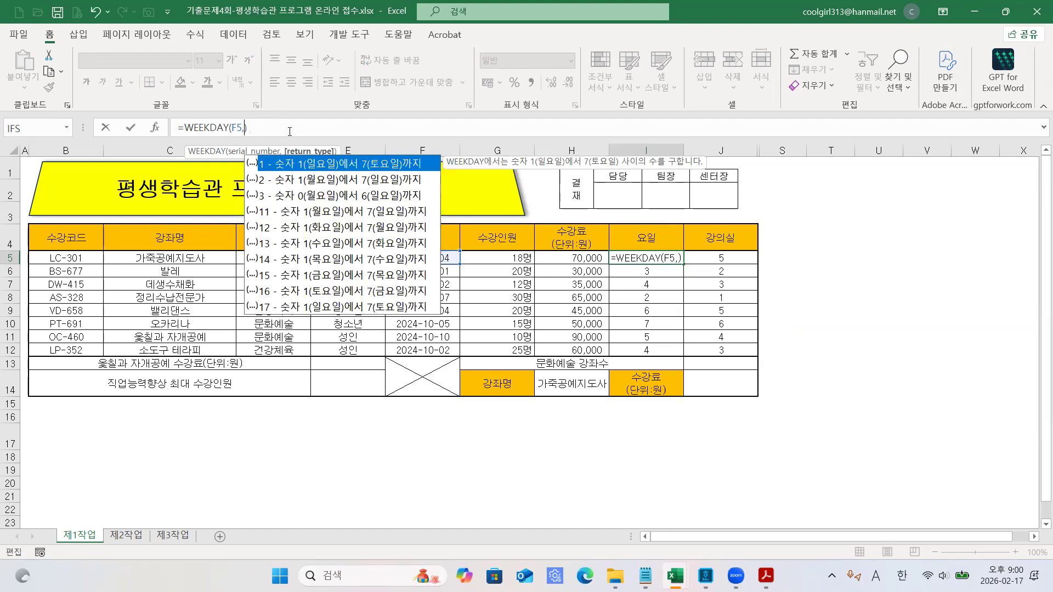
type("1")
left_click(309, 157)
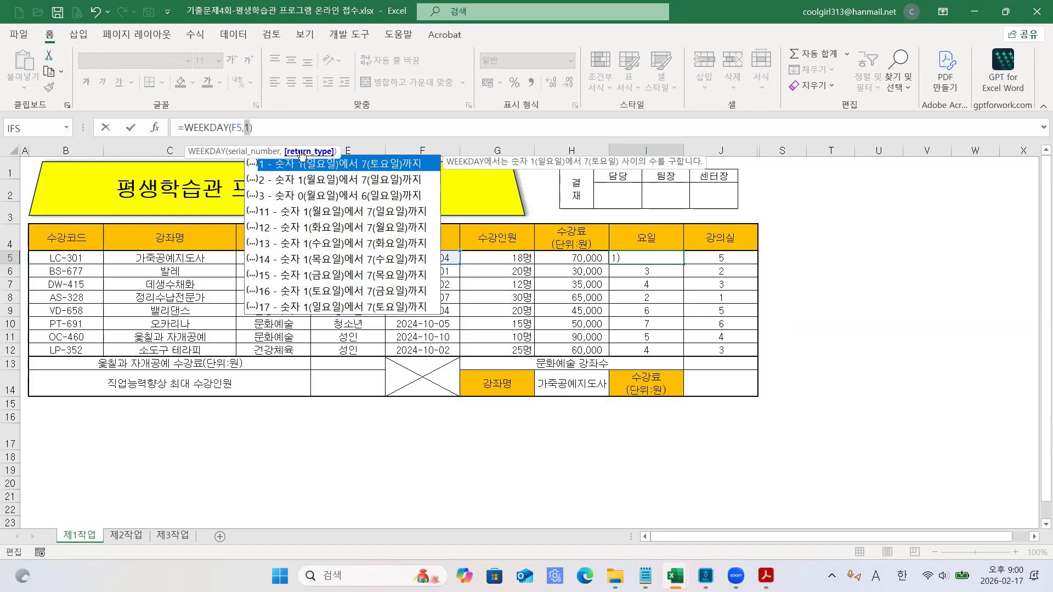
key("BackSpace")
key("BackSpace")
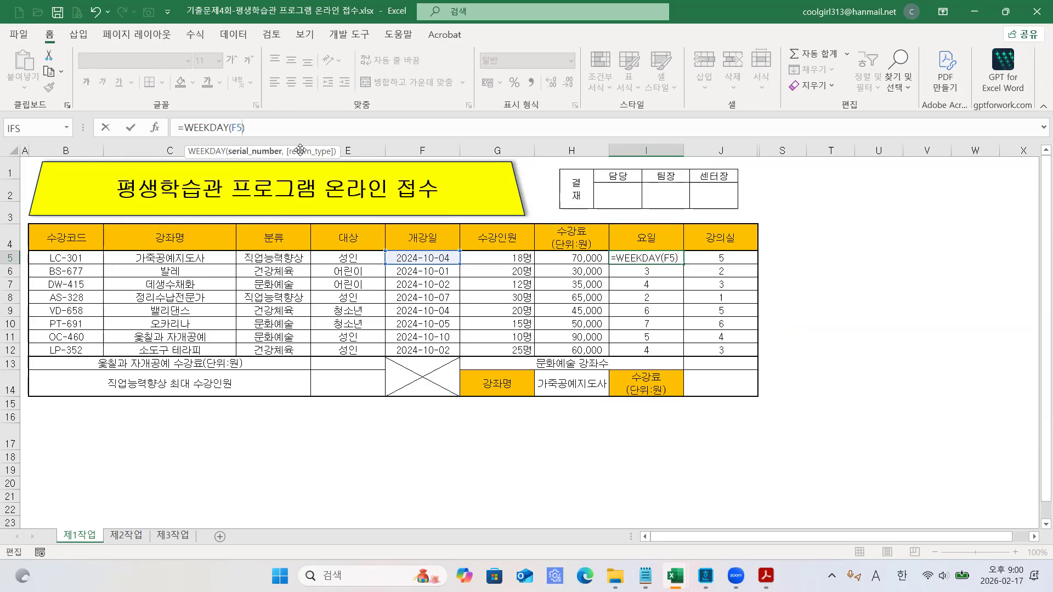
key("Return")
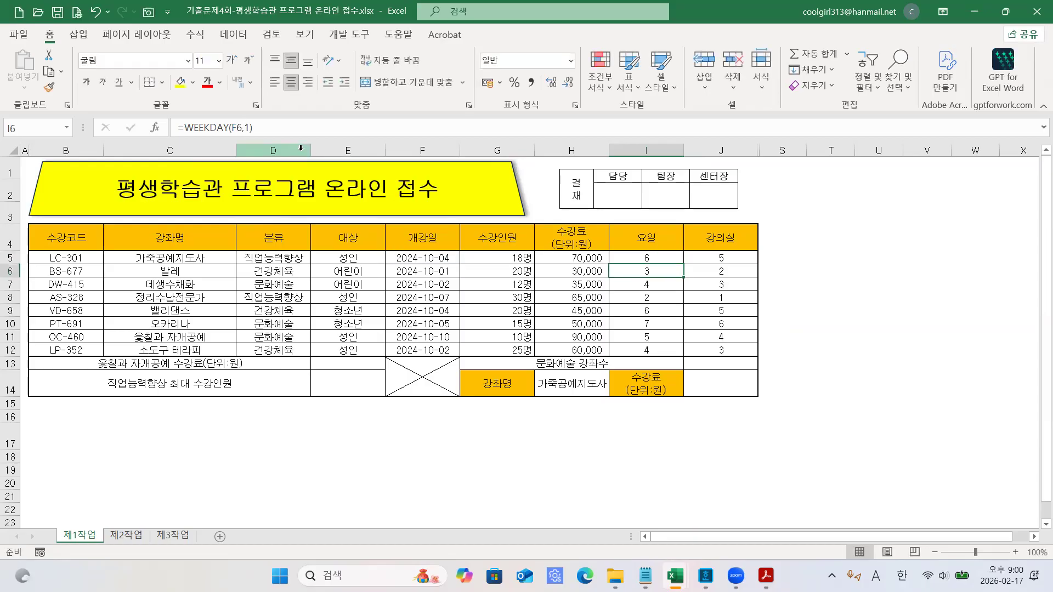
- Fill the =WEEKDAY(F5) formula from I5 down to I12
left_click(650, 259)
left_click_drag(683, 265, 682, 356)
left_click(648, 260)
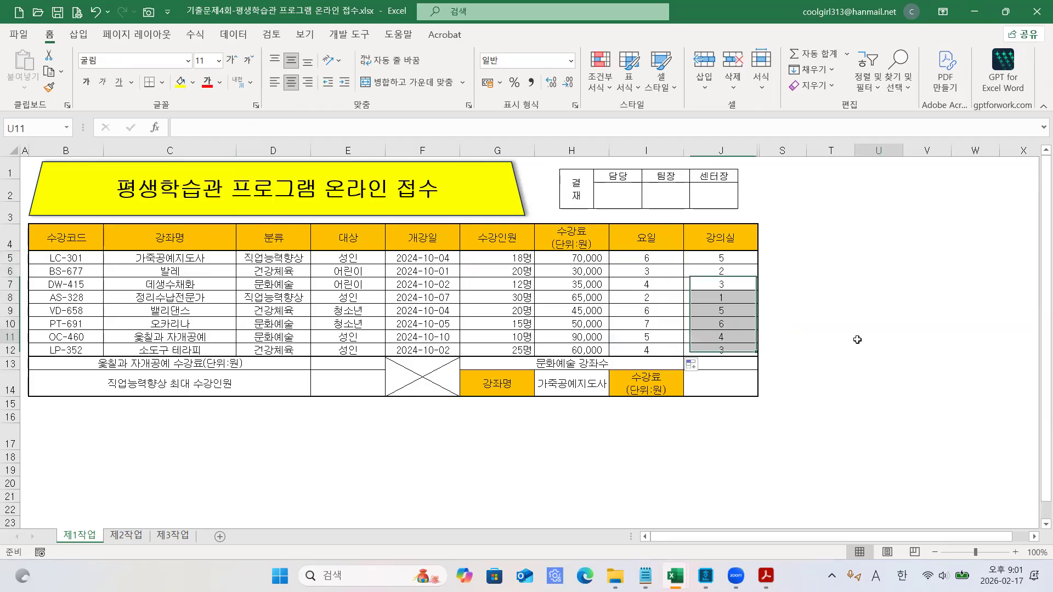
- Clear the trial WEEKDAY formulas from the 요일 and 강의실 cells I5:J12
left_click_drag(650, 265, 712, 359)
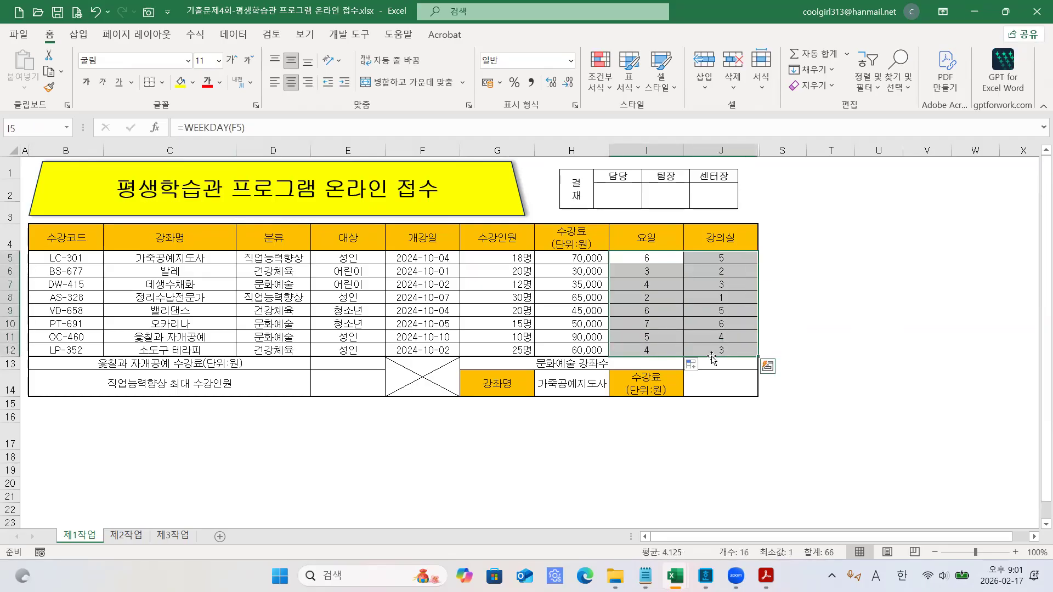
key("Delete")
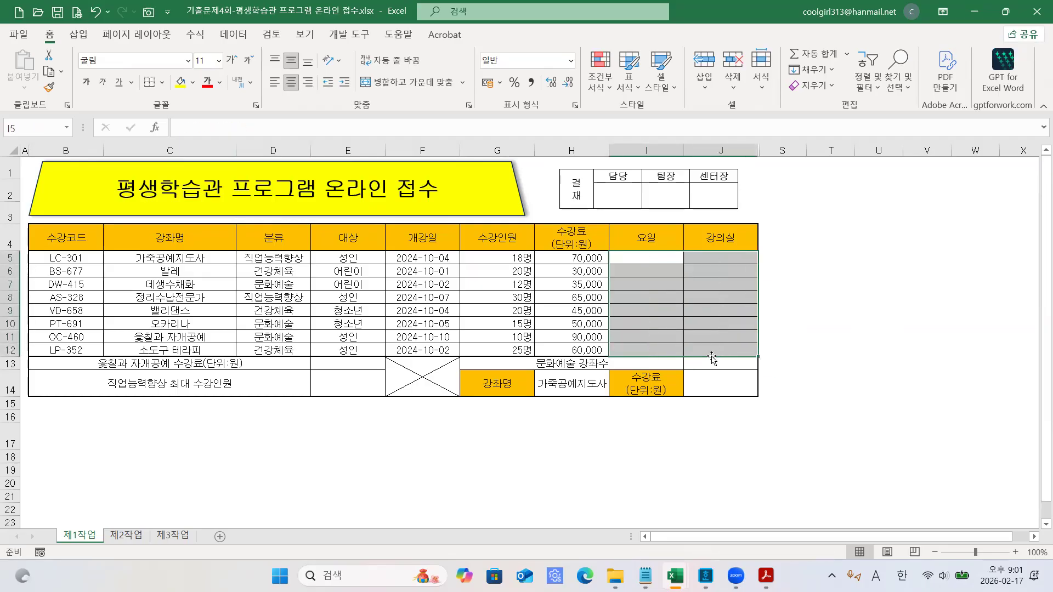
left_click(729, 406)
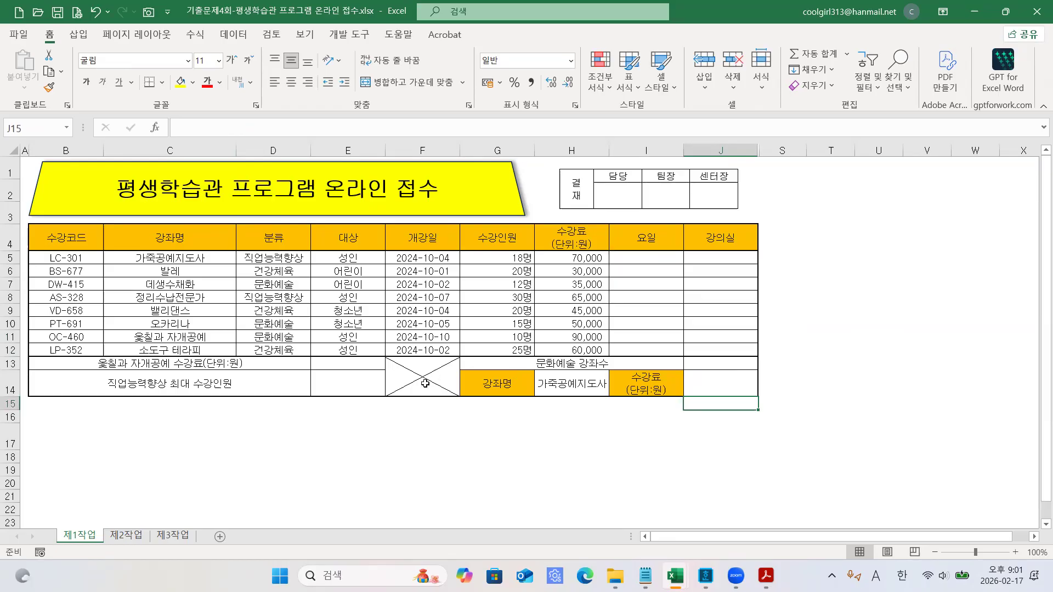
- Enter =WEEKDAY(F5,1) in 요일 cell I5 and fill it down to I12
left_click(656, 258)
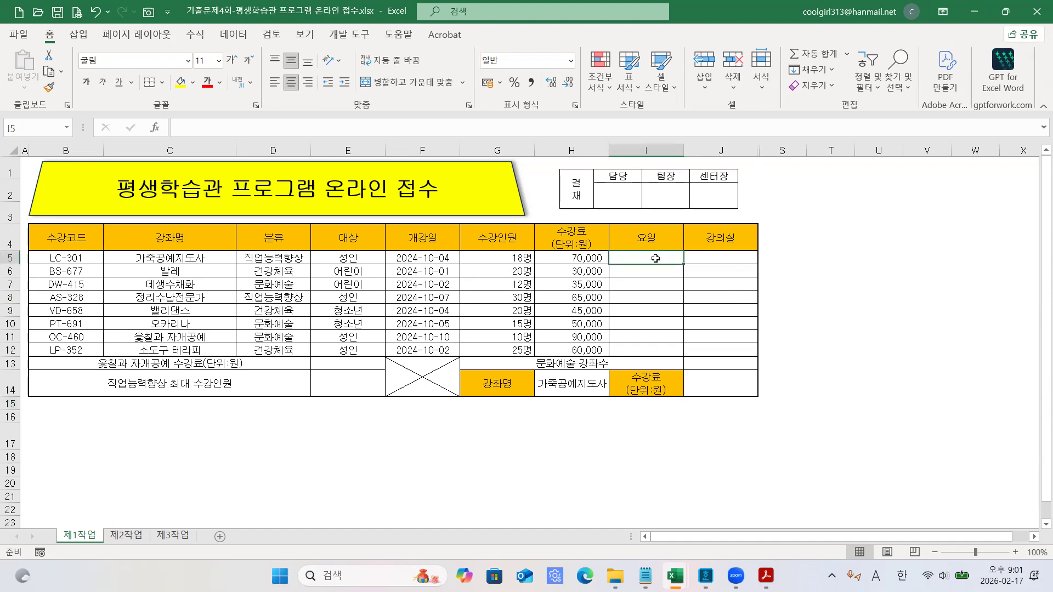
type("=WEEK")
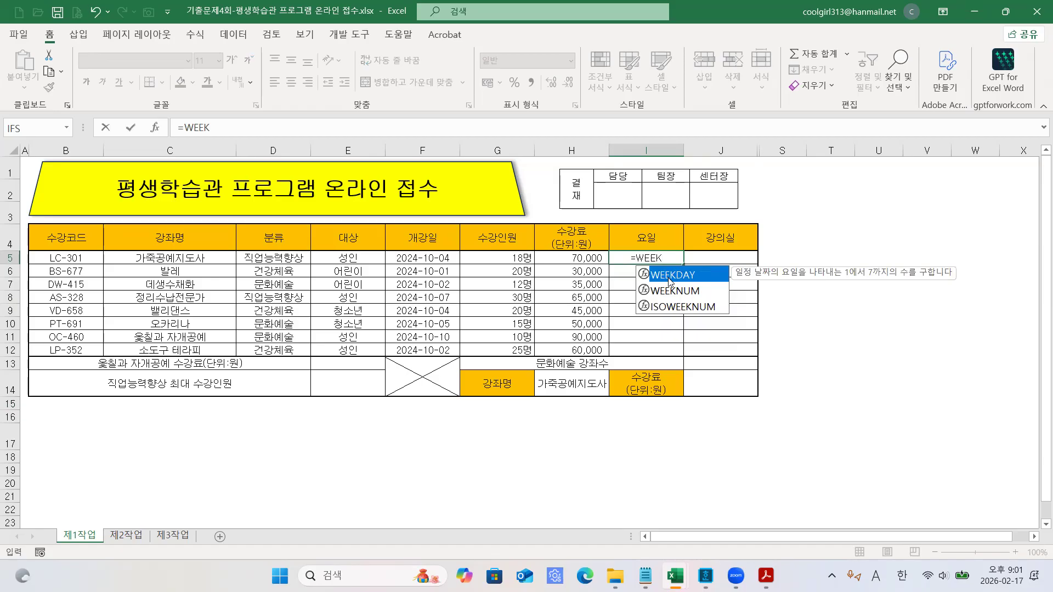
double_click(669, 275)
left_click(245, 130)
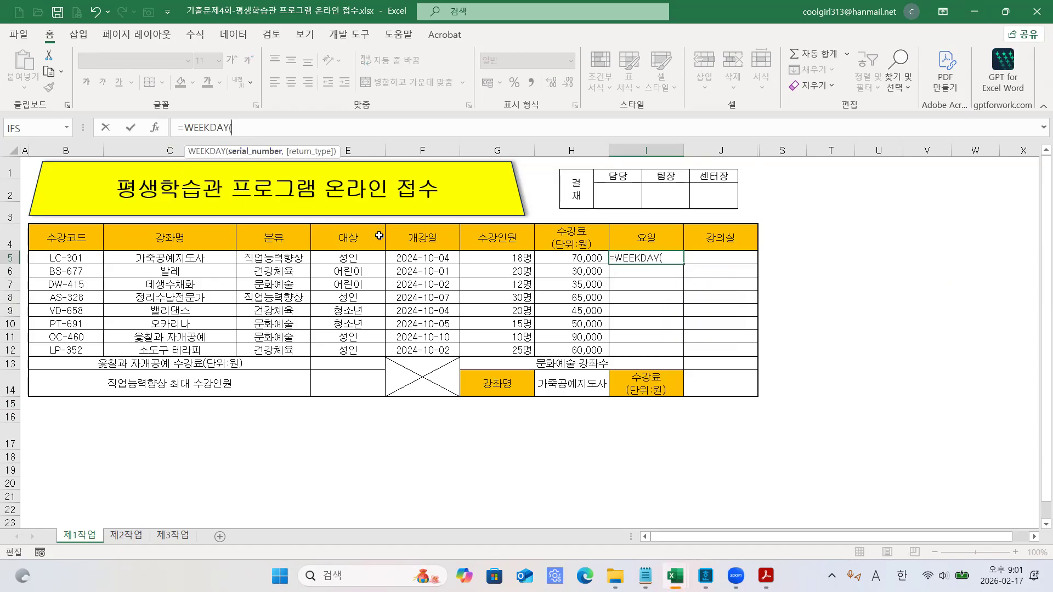
left_click(406, 258)
type(",")
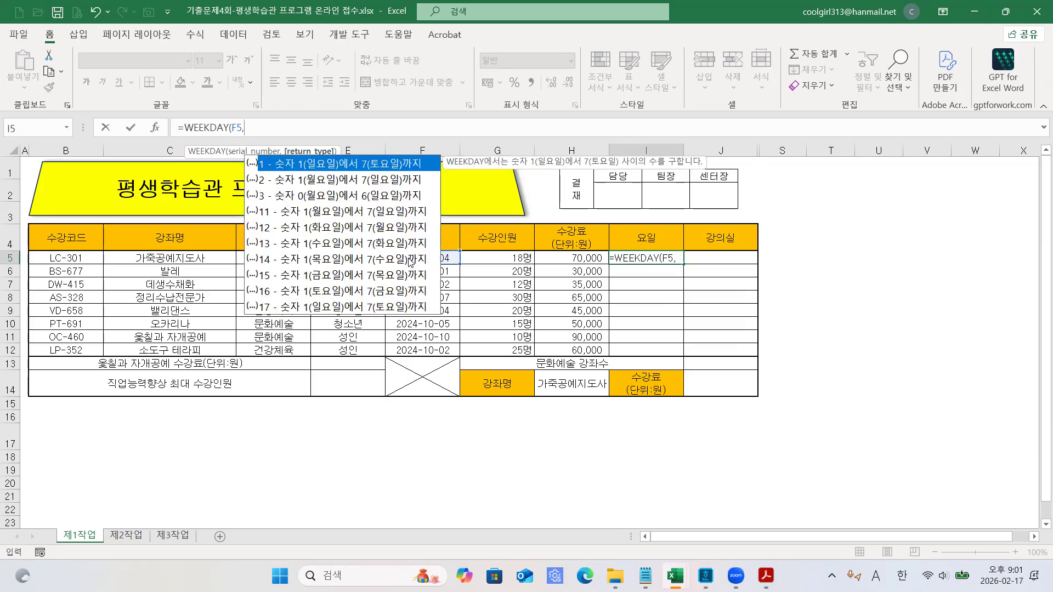
type("1)")
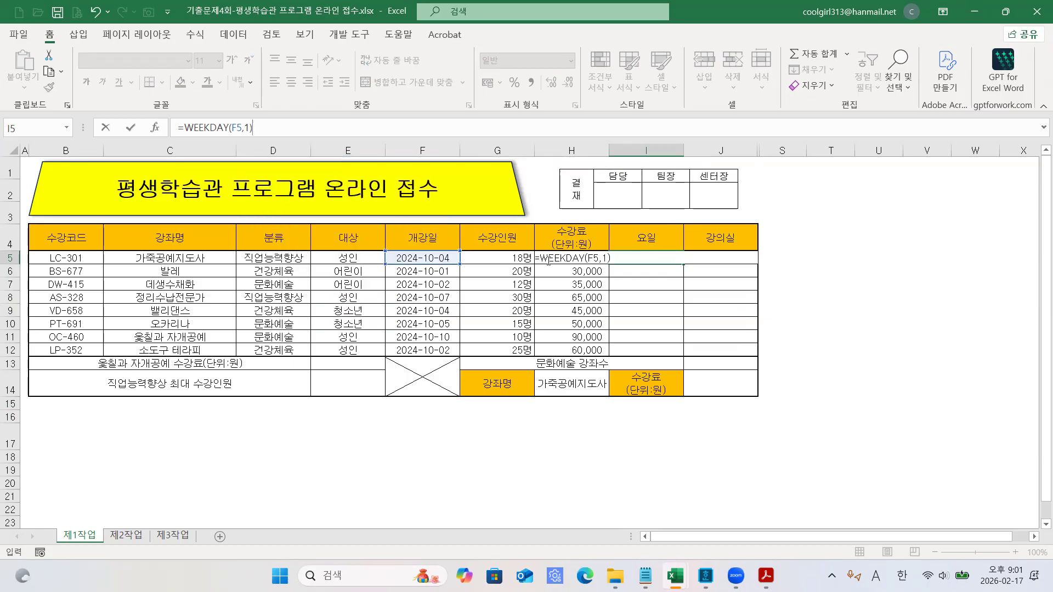
key("ctrl+Return")
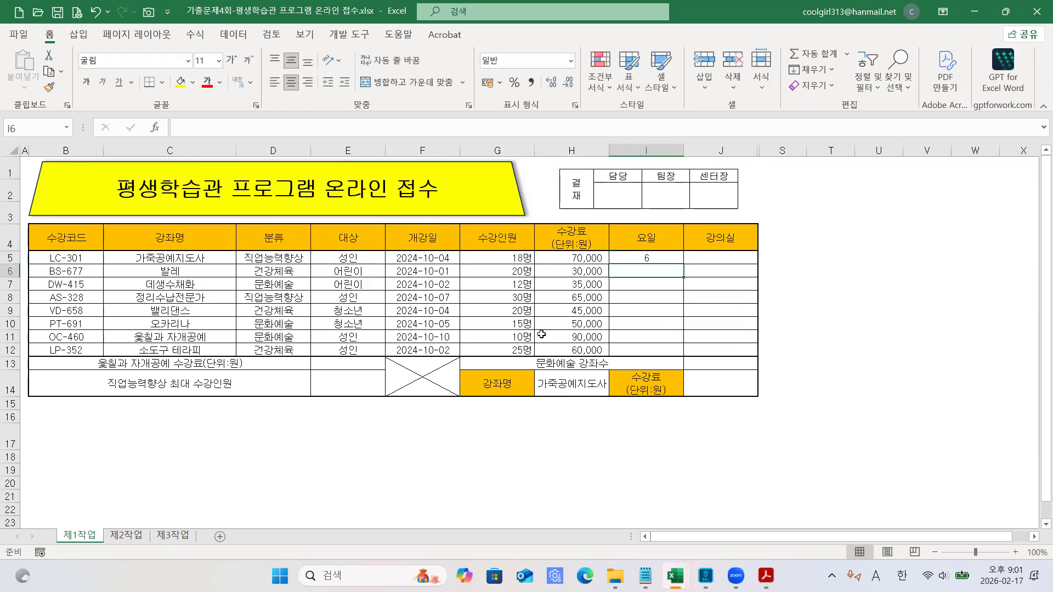
left_click_drag(680, 264, 684, 354)
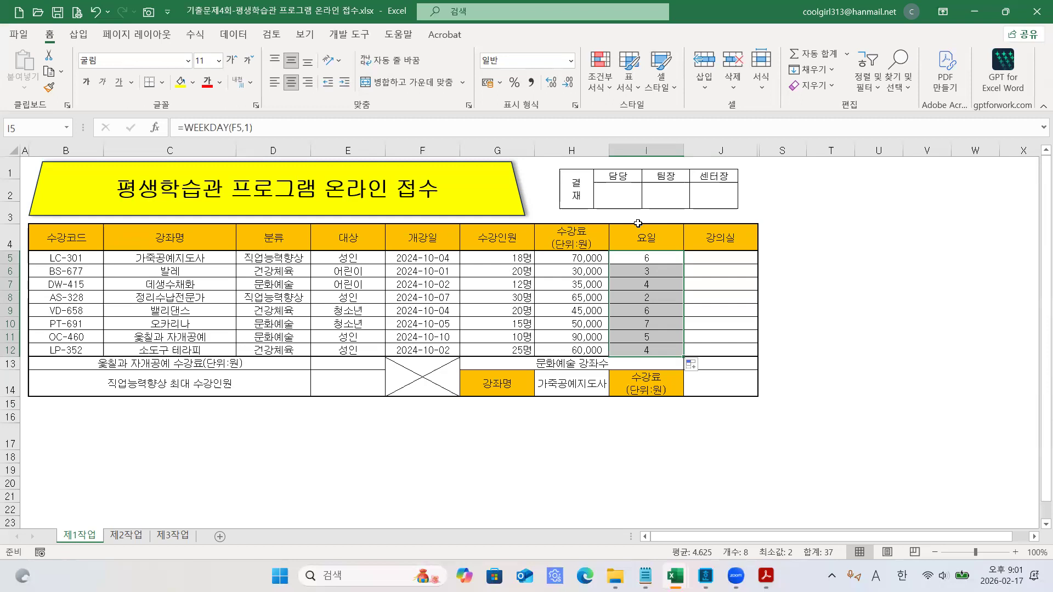
- Wrap the I5 formula in CHOOSE so that WEEKDAY(F5,1) serves as its index argument
left_click(635, 259)
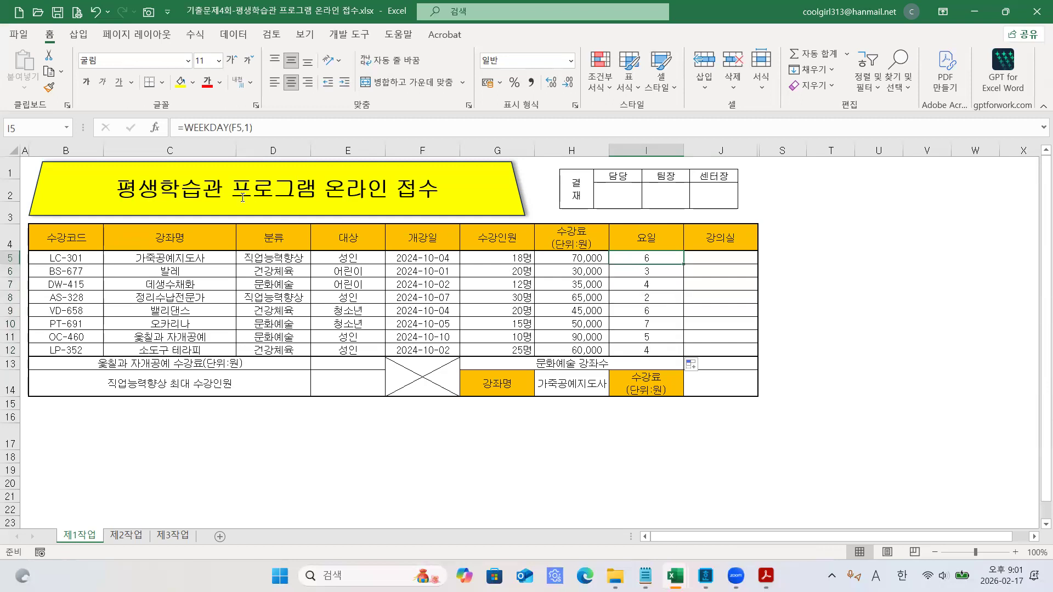
left_click(185, 128)
type("CHOOSE")
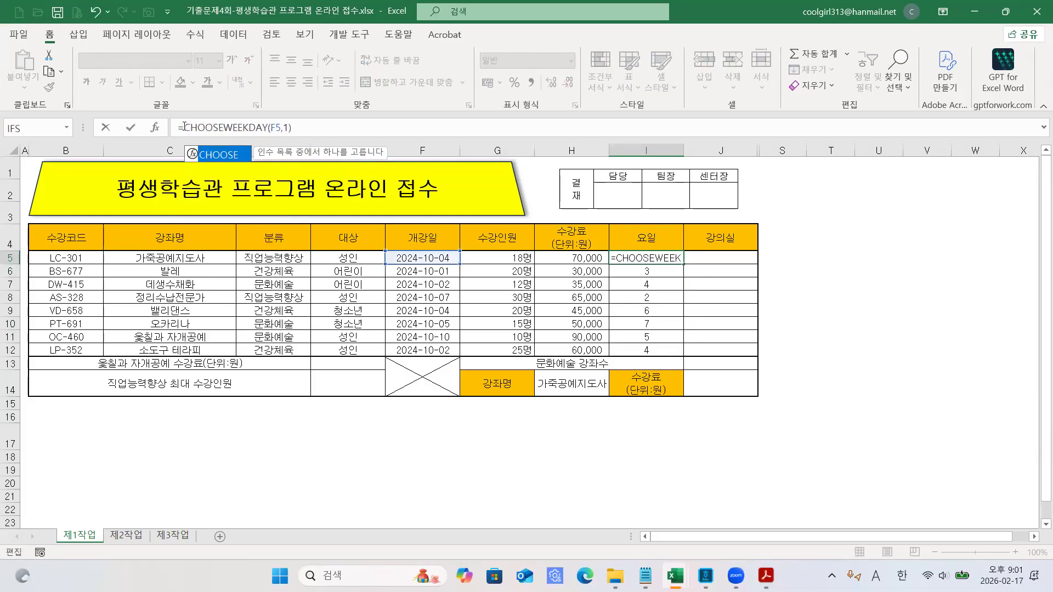
type("(")
left_click(240, 152)
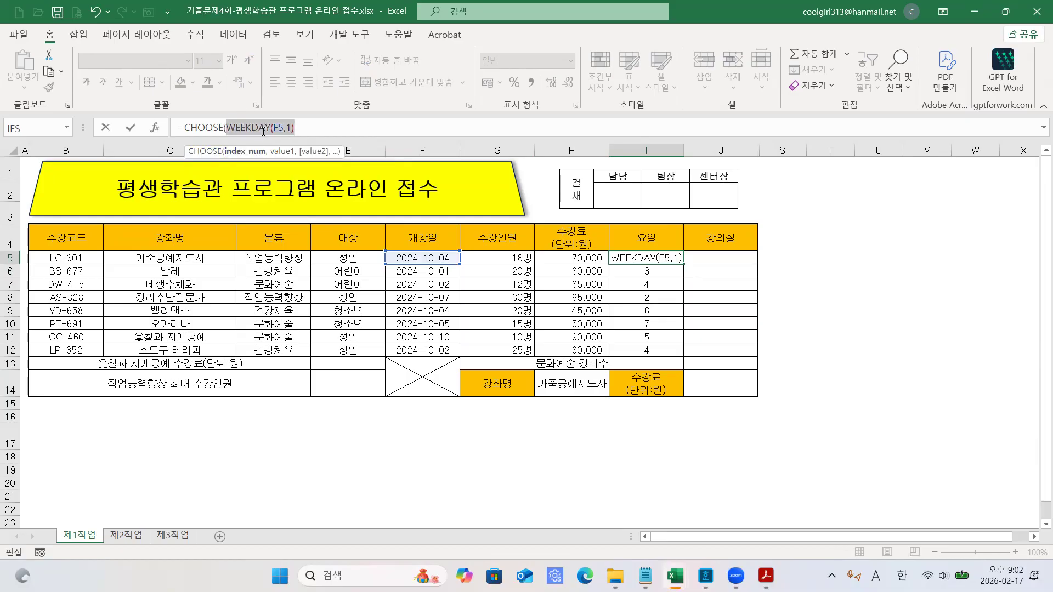
left_click(302, 124)
type(",")
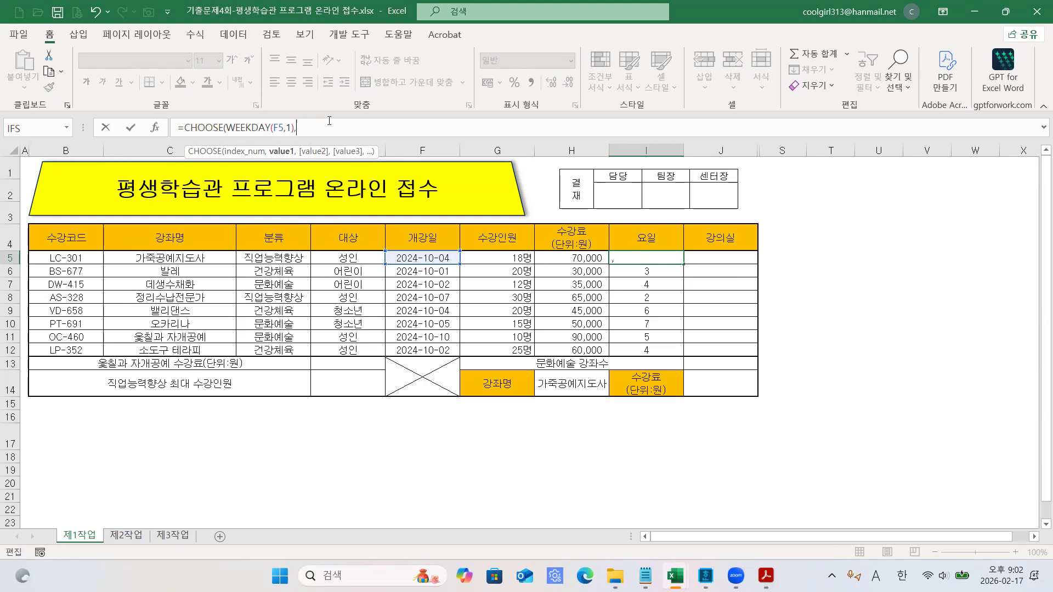
- Complete the I5 CHOOSE formula with the values "일요일","월요일","화요일","수요일","목요일","금요일","토요일"
type("\"")
type("일요일\"")
type(",\"우")
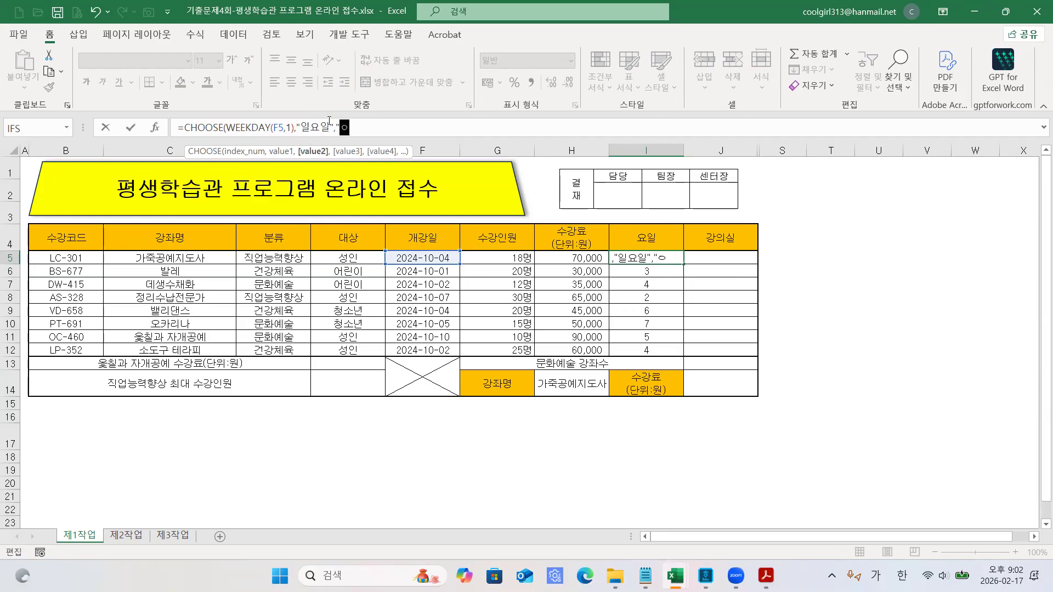
type("요일")
type("\",\"")
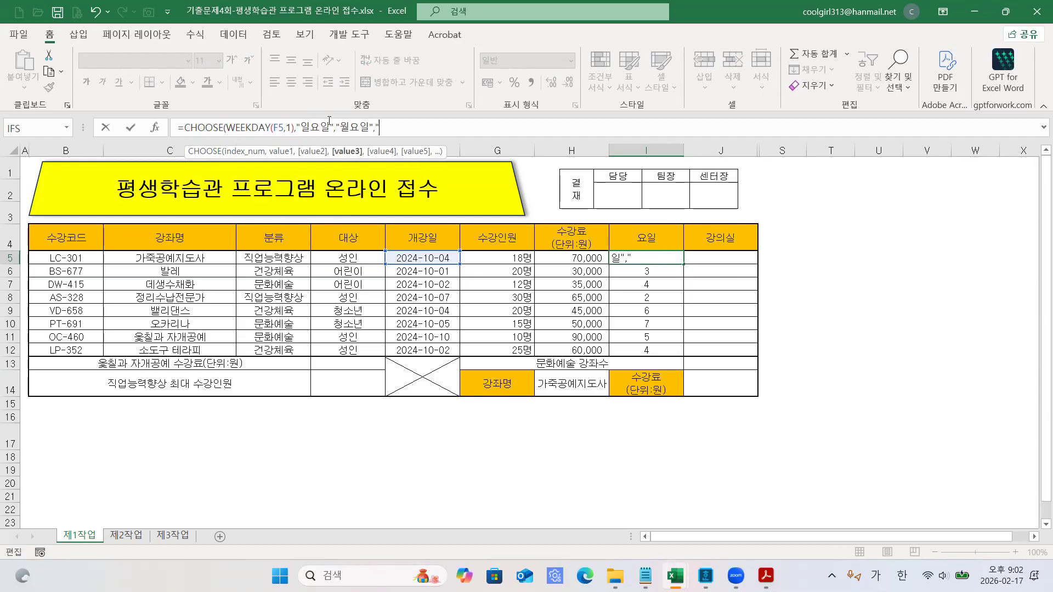
type("화용일\",")
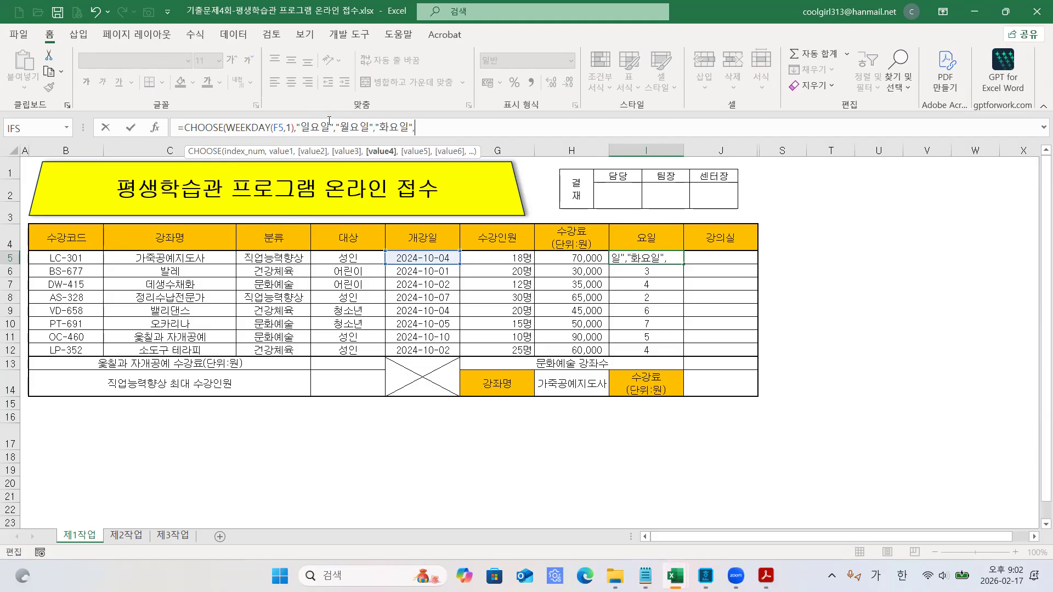
type("\"수용일\",")
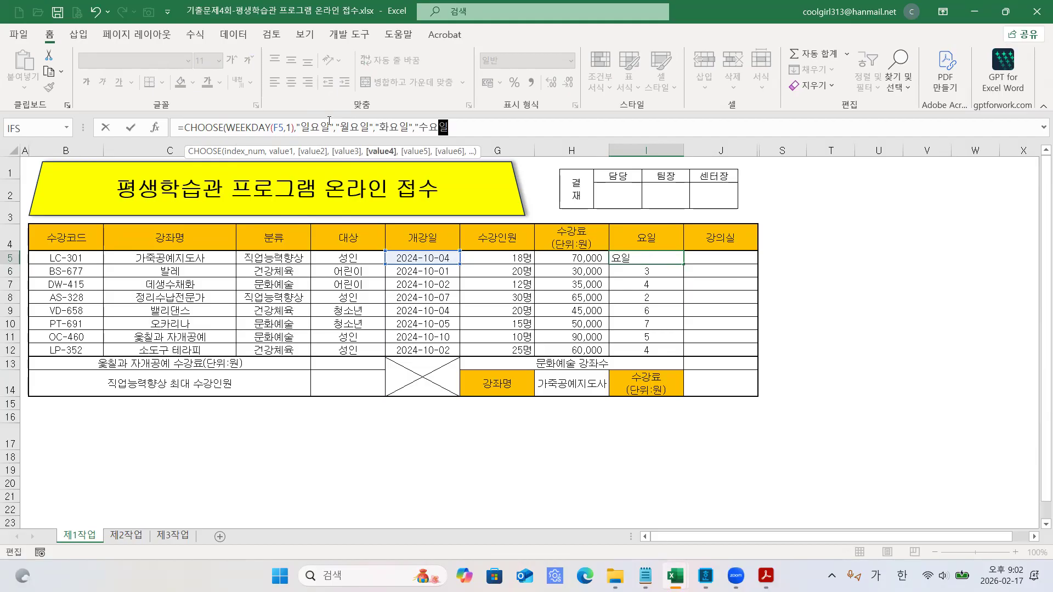
type("\"")
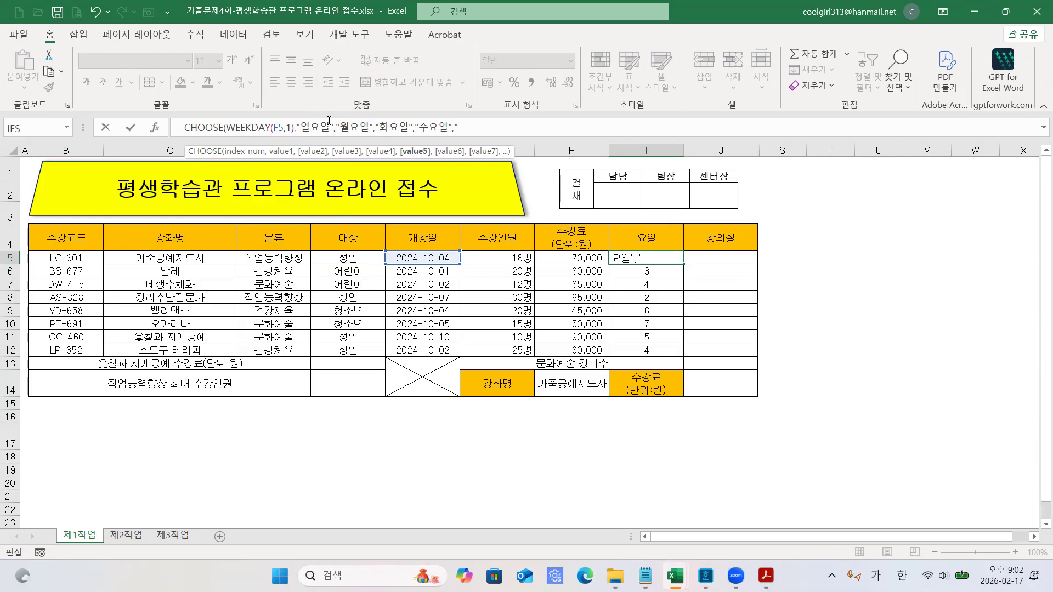
type("목요일\",\"금")
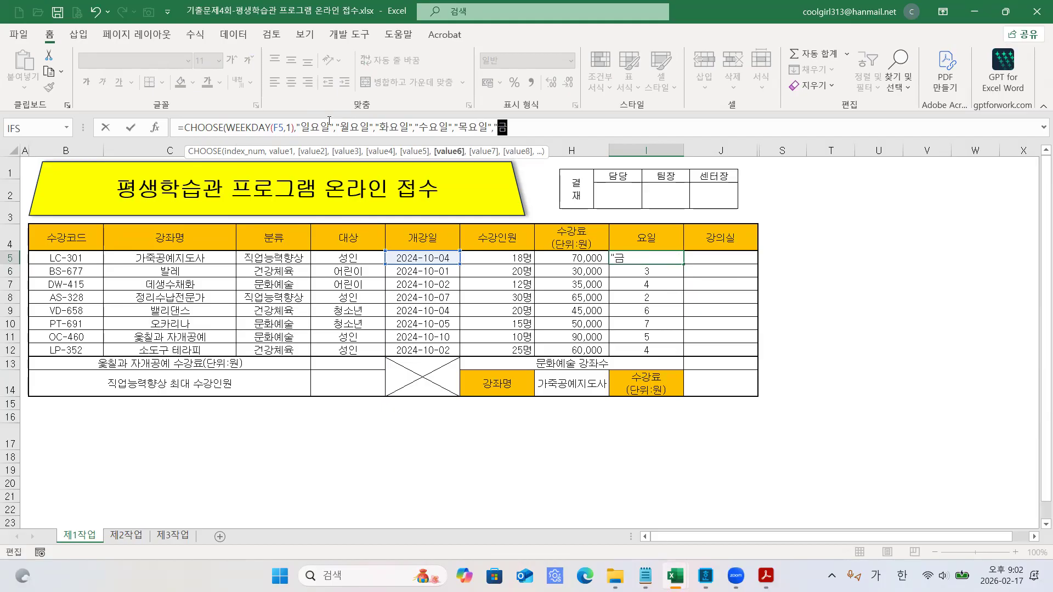
type("요일\",\"토요일")
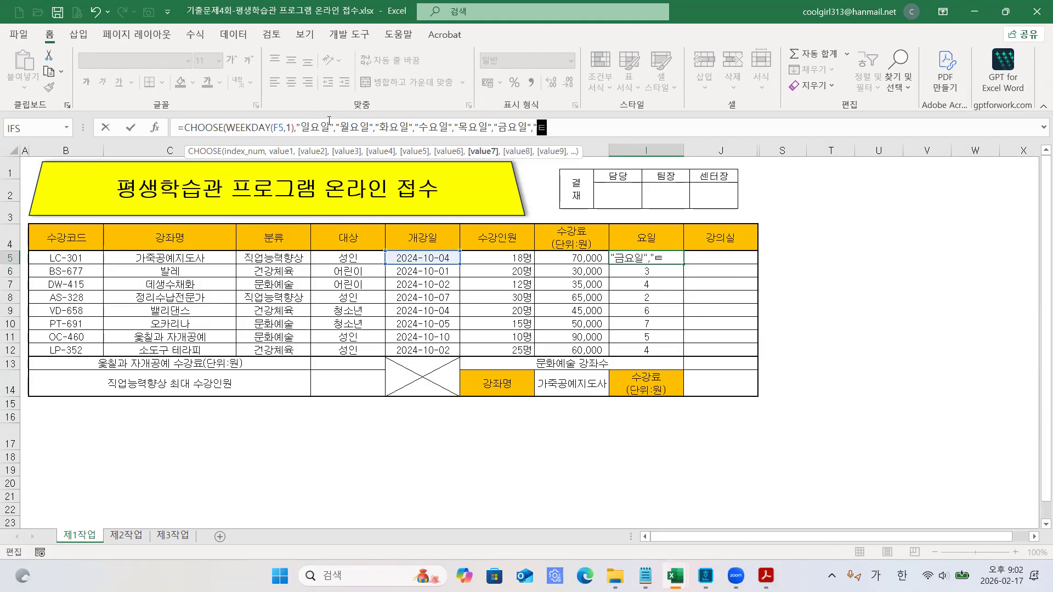
type("\")")
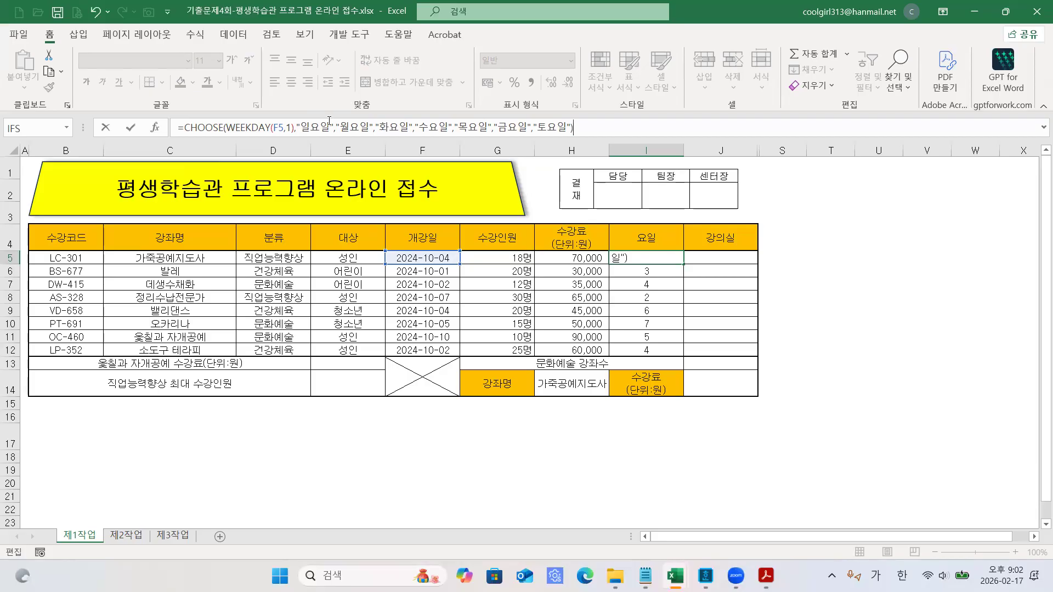
key("Return")
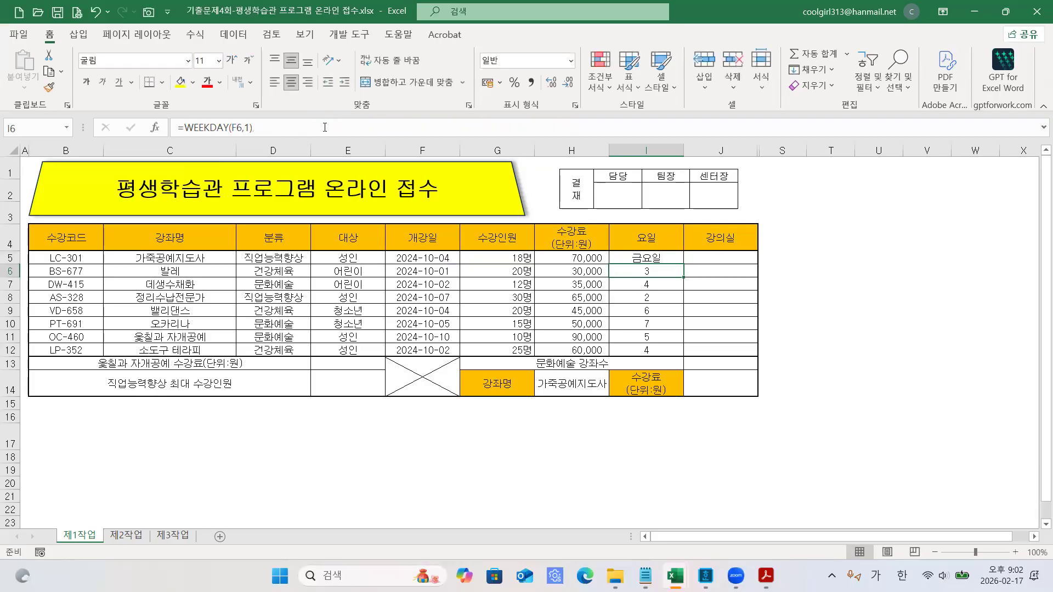
- Fill the CHOOSE weekday formula from I5 down to I12
left_click(673, 259)
left_click_drag(682, 263, 682, 353)
left_click(860, 292)
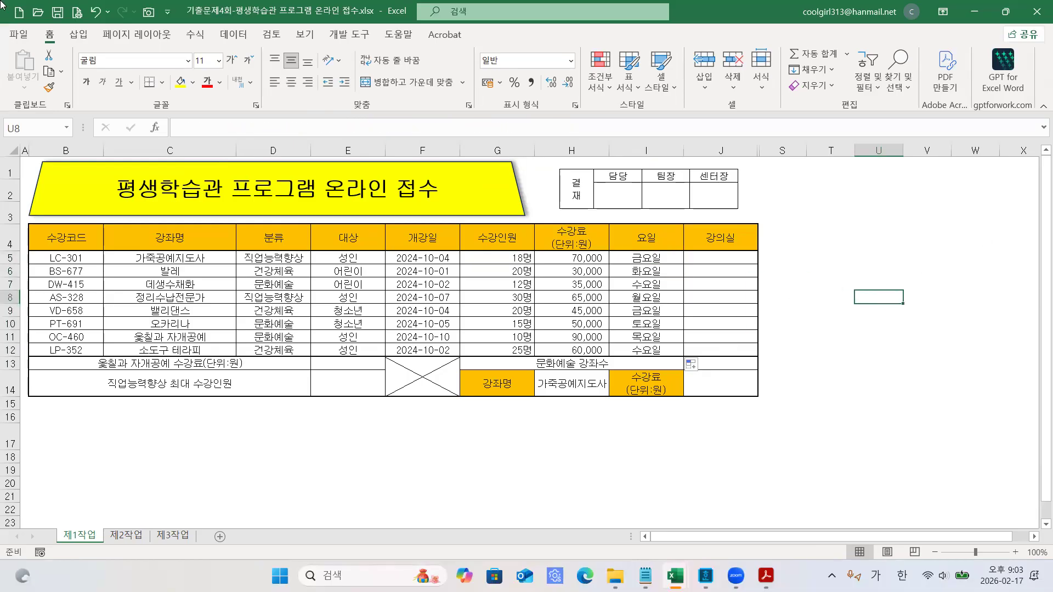
- Switch to the ITQ함수-36시간함수.hwpx document in 한글 and check the answer line for 기출문제5회 2번
left_click(976, 13)
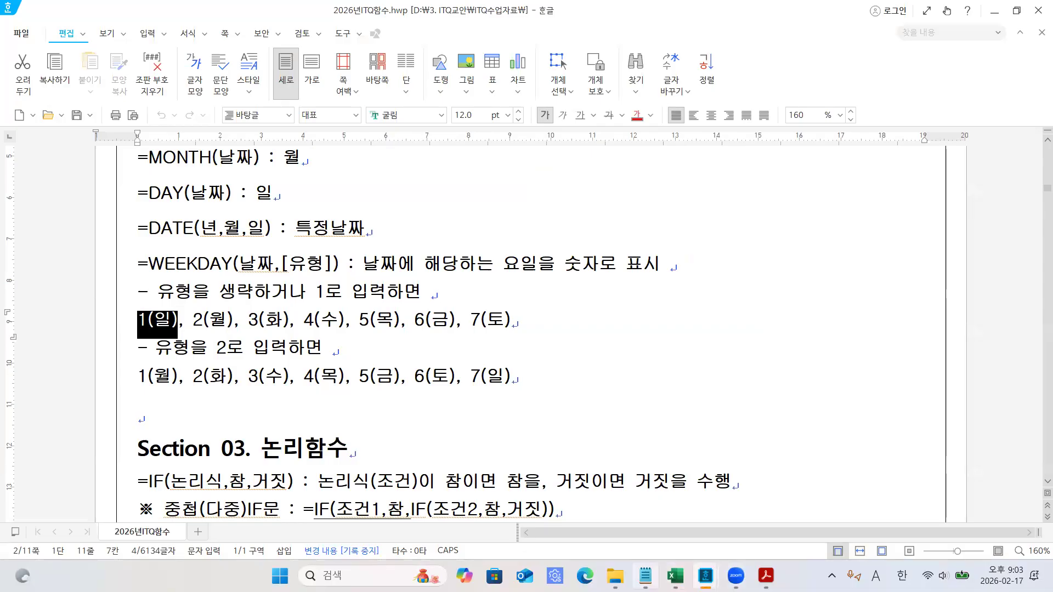
left_click(705, 576)
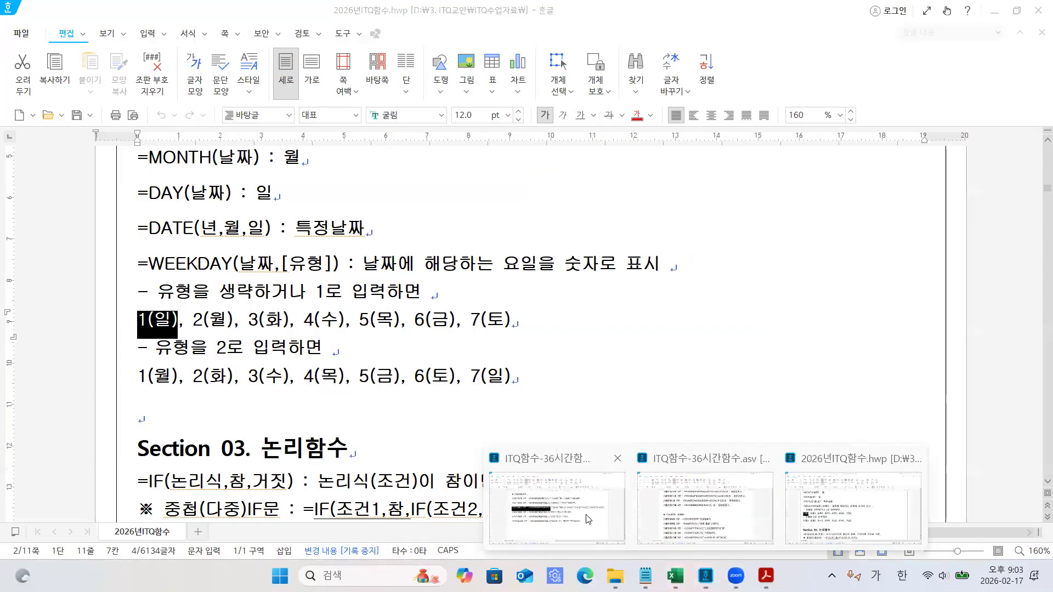
left_click(557, 507)
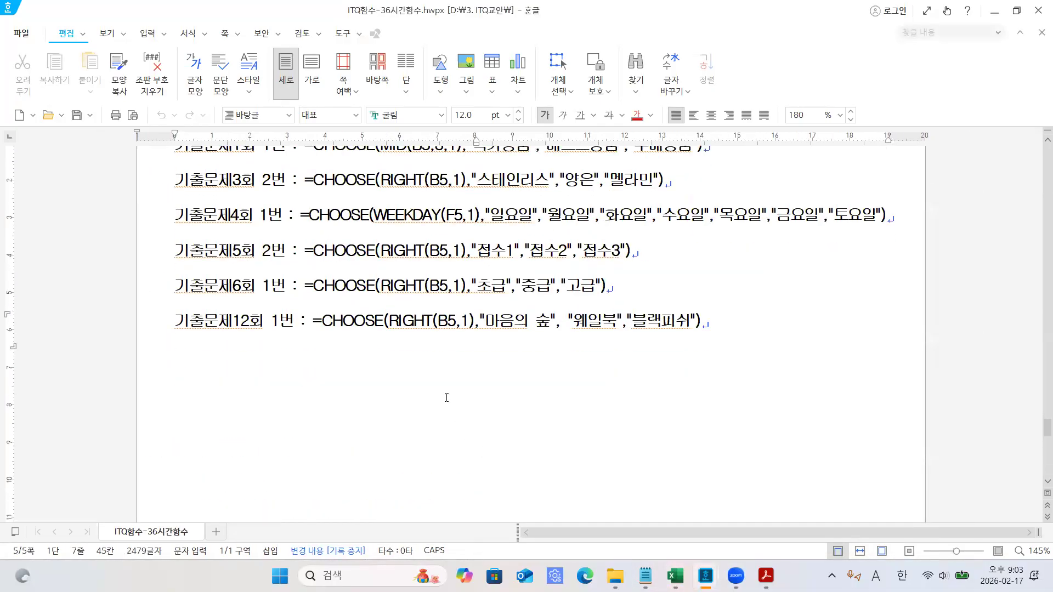
left_click_drag(173, 251, 723, 267)
left_click(723, 267)
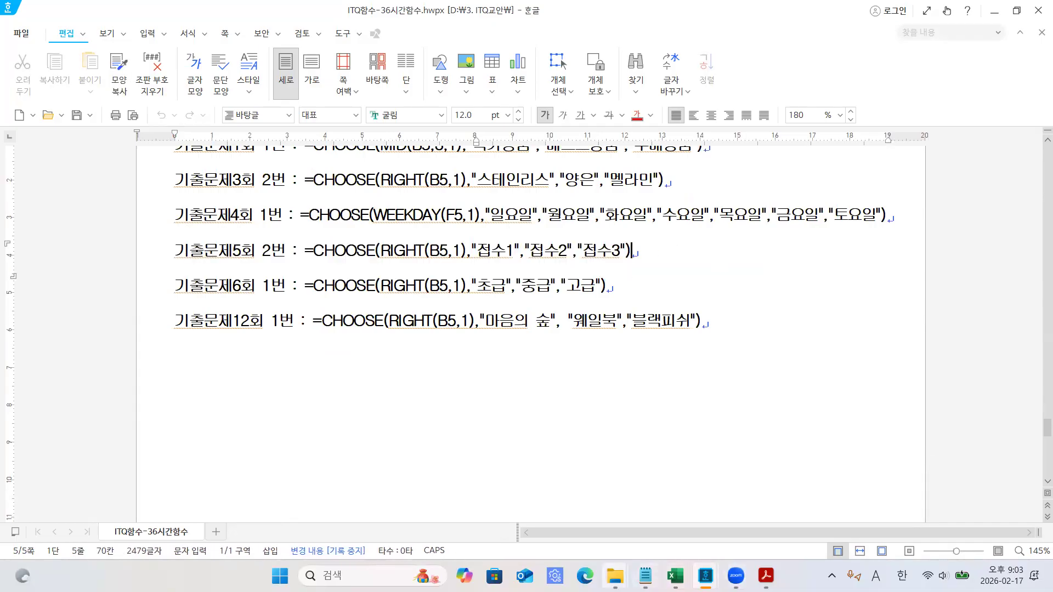
- Open the exam 5 workbook 기출문제5회-진광신규 아파트.xlsx from the 2026-ITQ원본 folder
left_click(615, 576)
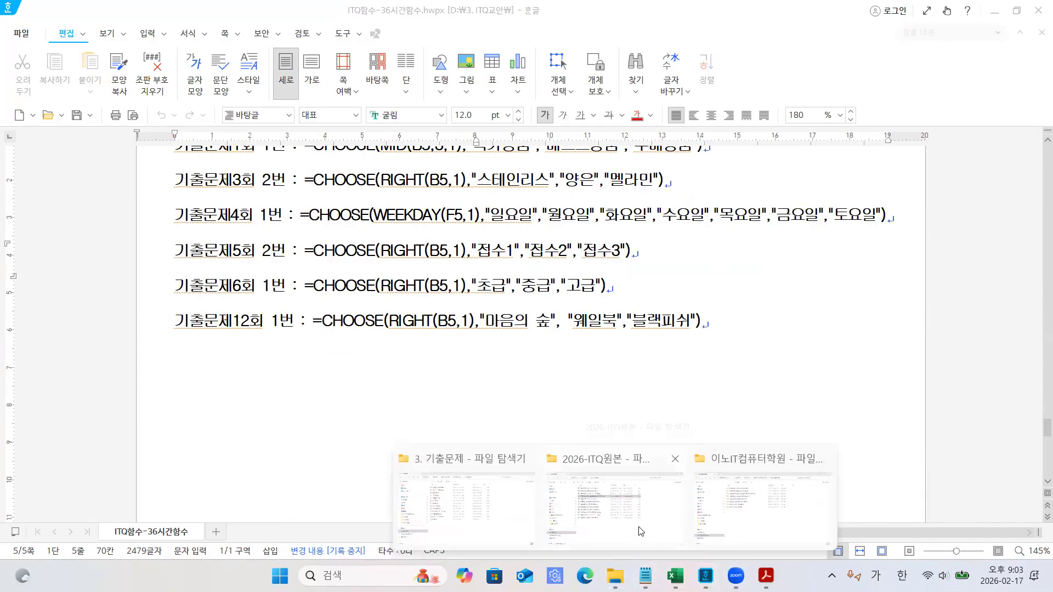
left_click(605, 513)
double_click(332, 208)
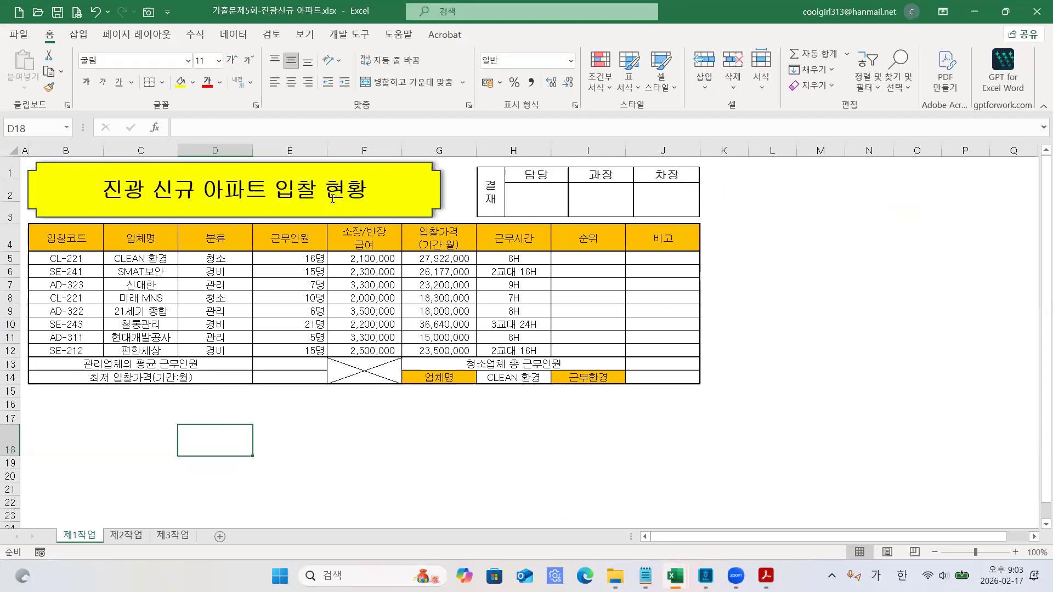
left_click(588, 377)
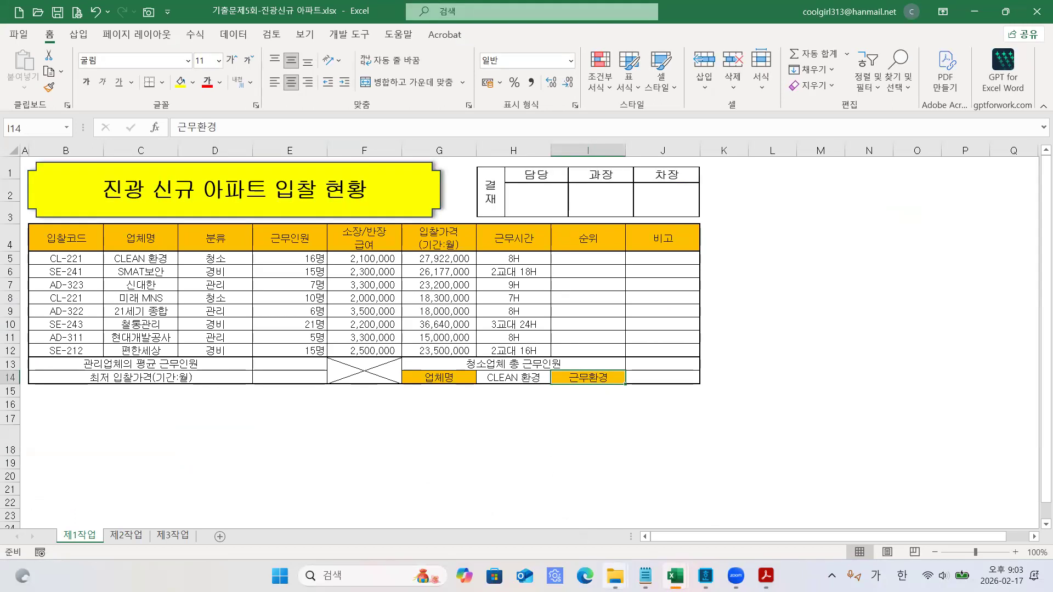
- Open 3. 진광신규.pdf from the 3. 기출문제 folder and read condition (2) for the 비고 column
mouse_move(615, 576)
left_click(476, 529)
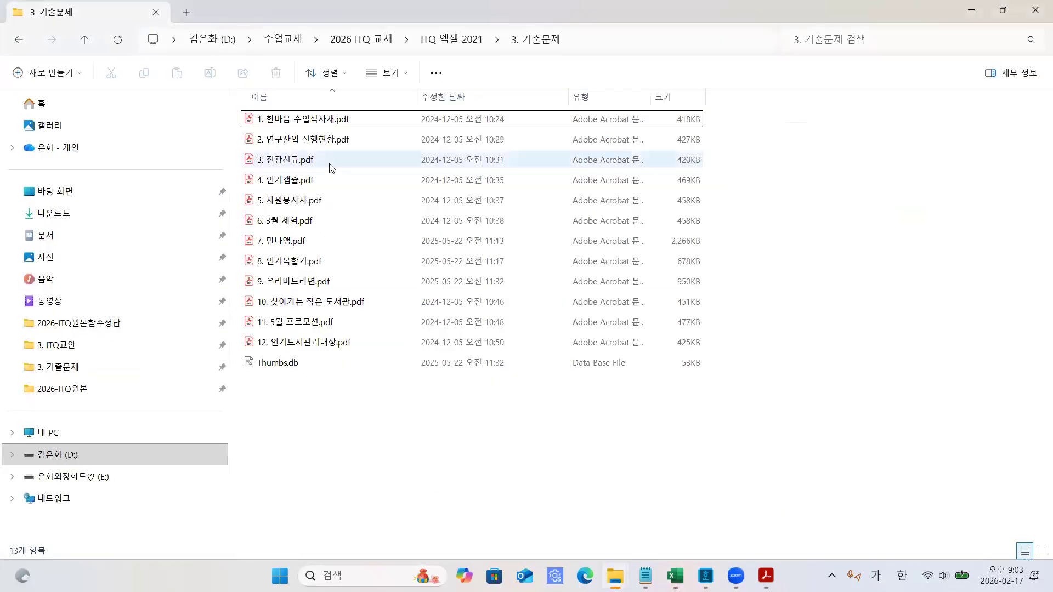
double_click(289, 160)
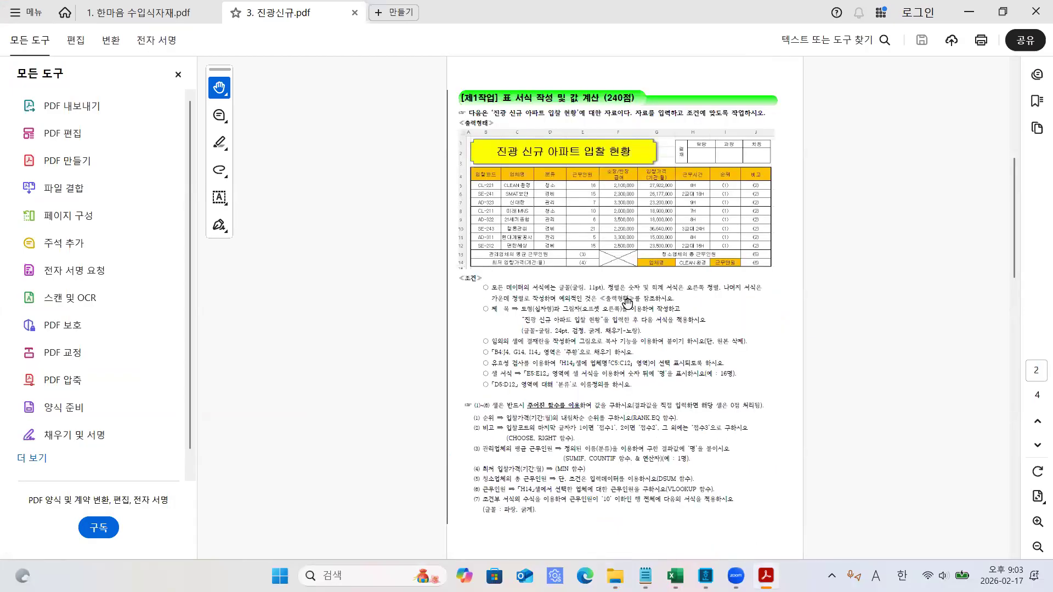
scroll(708, 305, "up", 1)
scroll(708, 306, "up", 1)
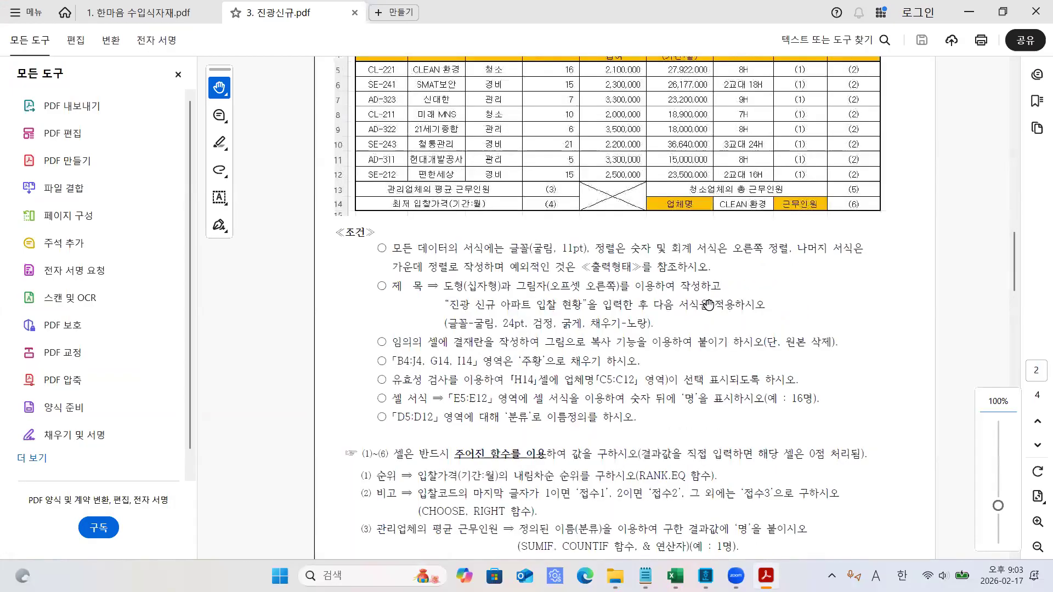
scroll(439, 483, "down", 1)
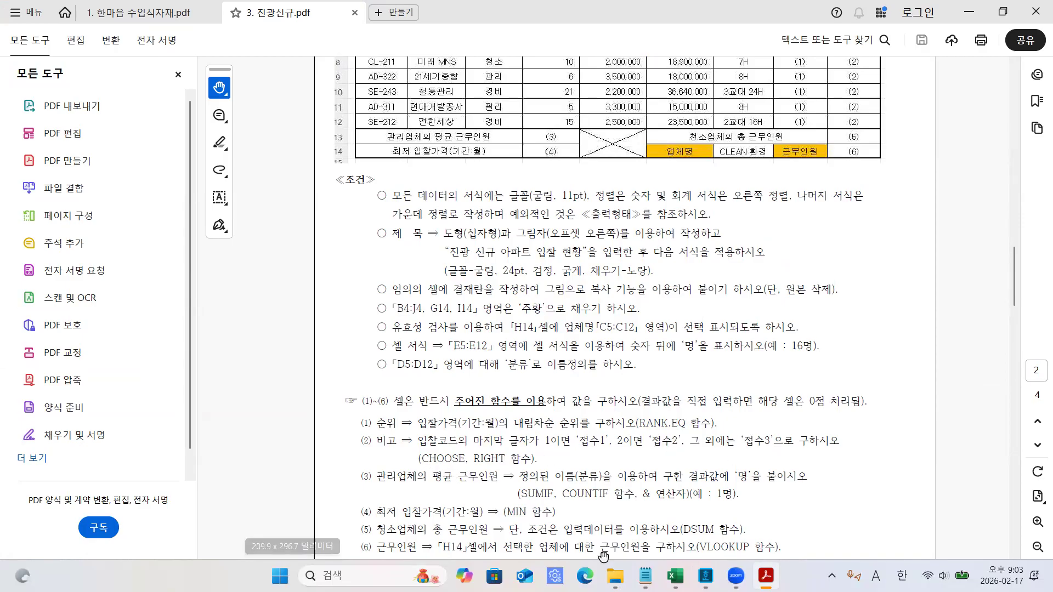
- Switch to the 기출문제5회-진광신규 아파트.xlsx workbook in Excel and select cell J5 under 비고
mouse_move(674, 576)
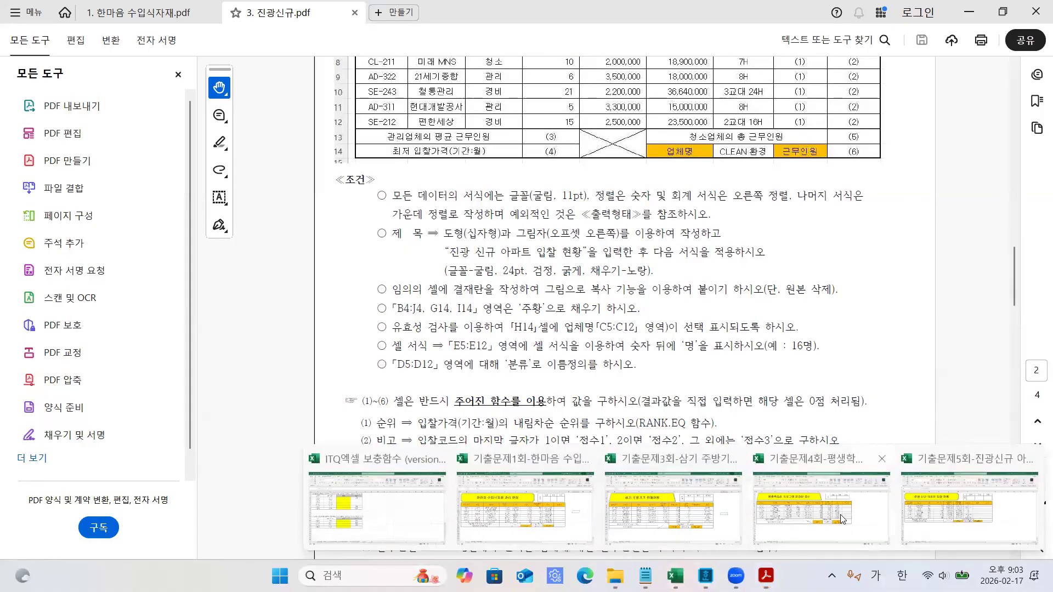
left_click(865, 455)
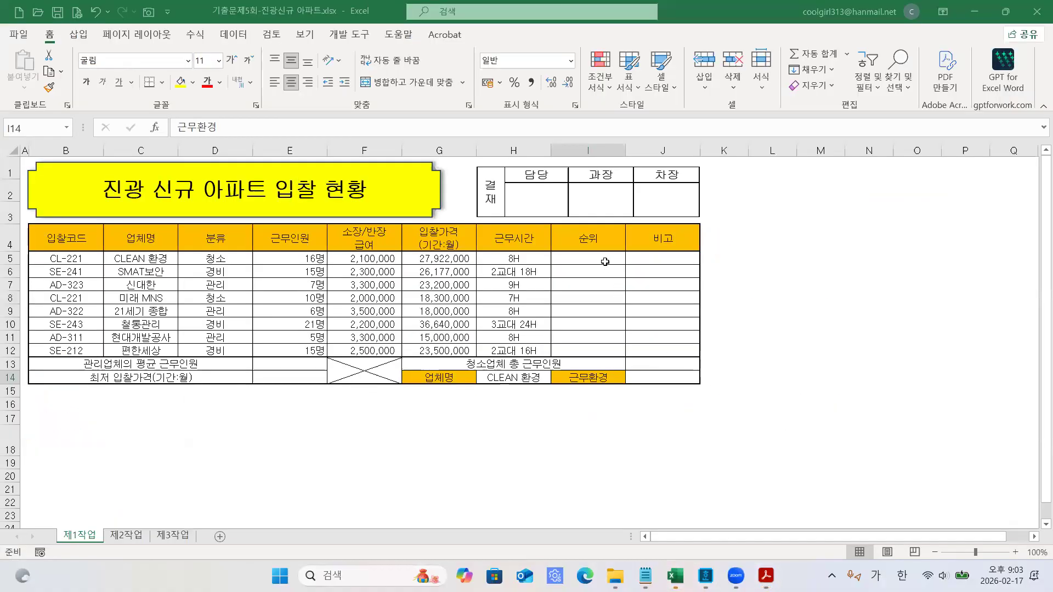
left_click(647, 256)
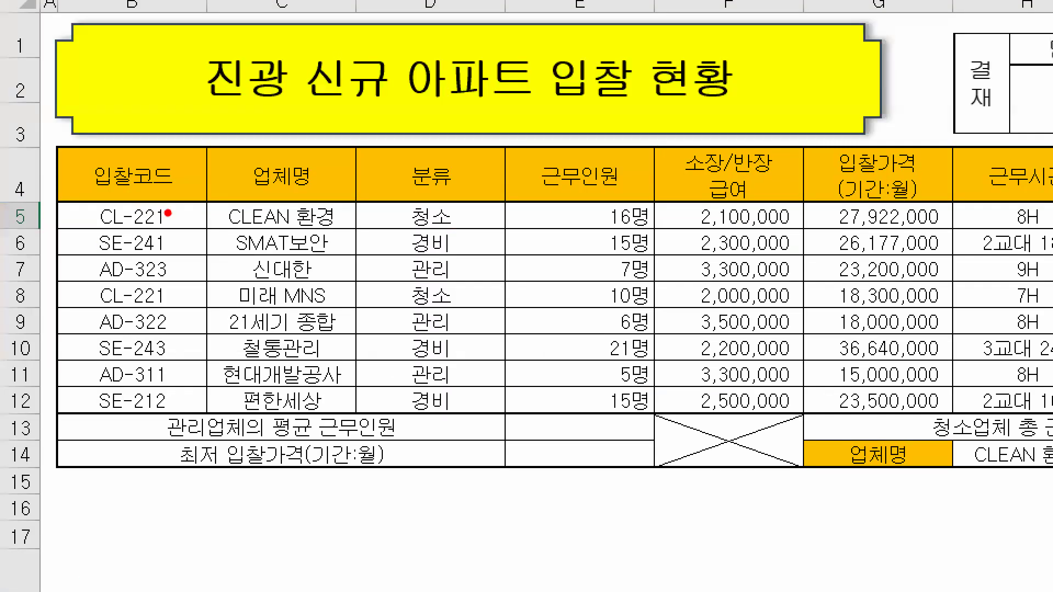
mouse_move(168, 213)
left_mouse_down()
mouse_move(157, 339)
mouse_move(167, 332)
left_mouse_up()
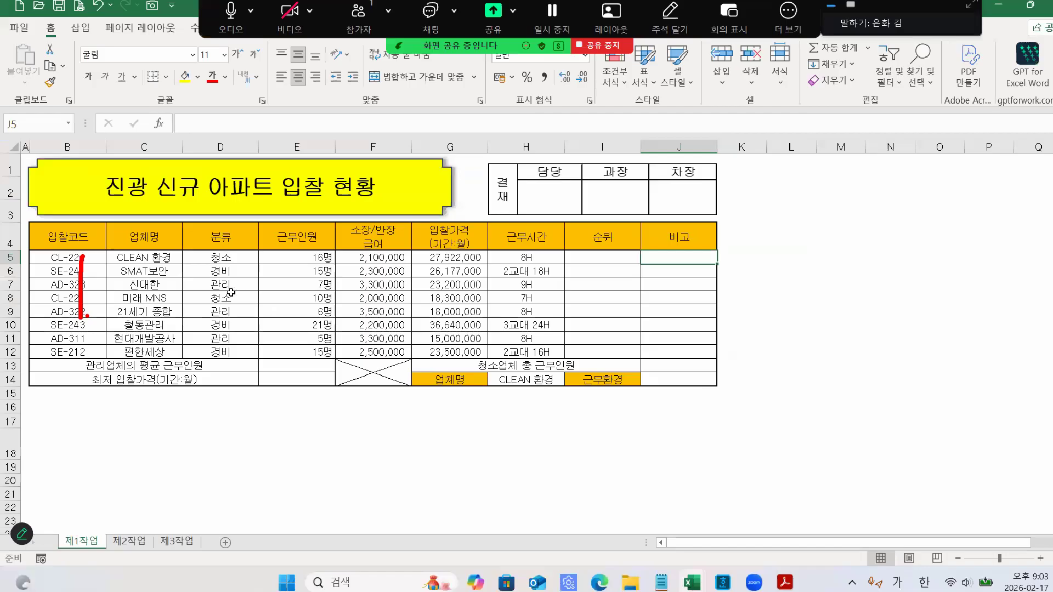
key("alt")
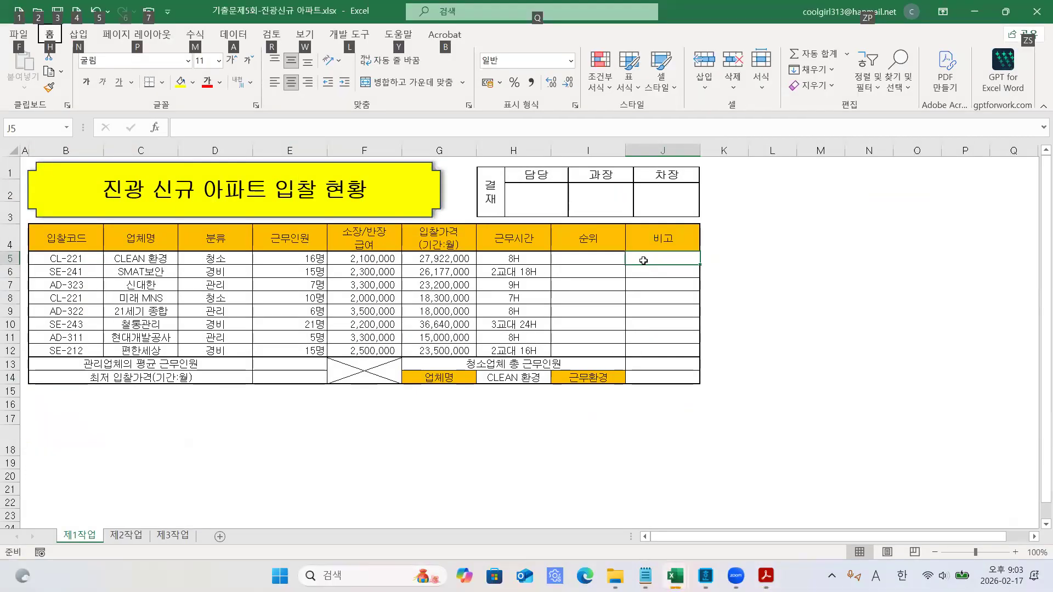
key("alt")
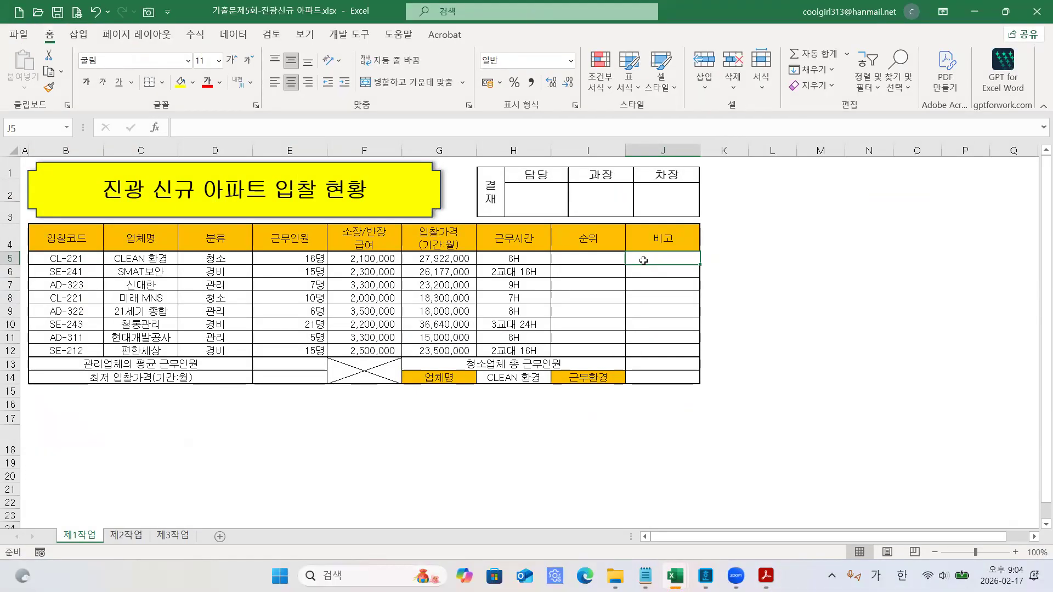
- Enter =RIGHT(B5,1) in J5 to extract the last character of 입찰코드, and fill it down to J12
type("=ㄱ")
key("BackSpace")
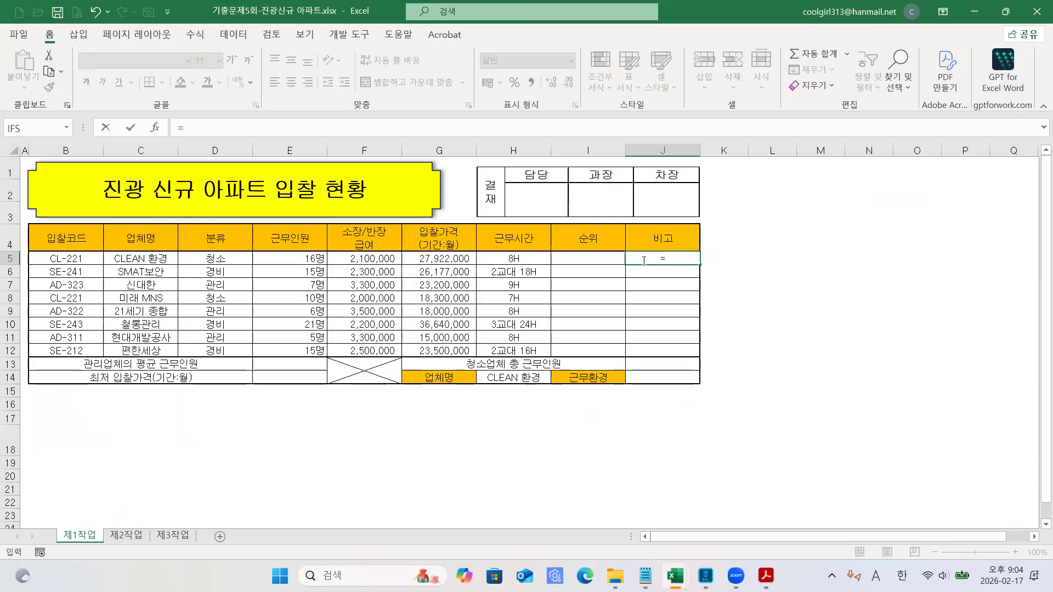
type("RIGH")
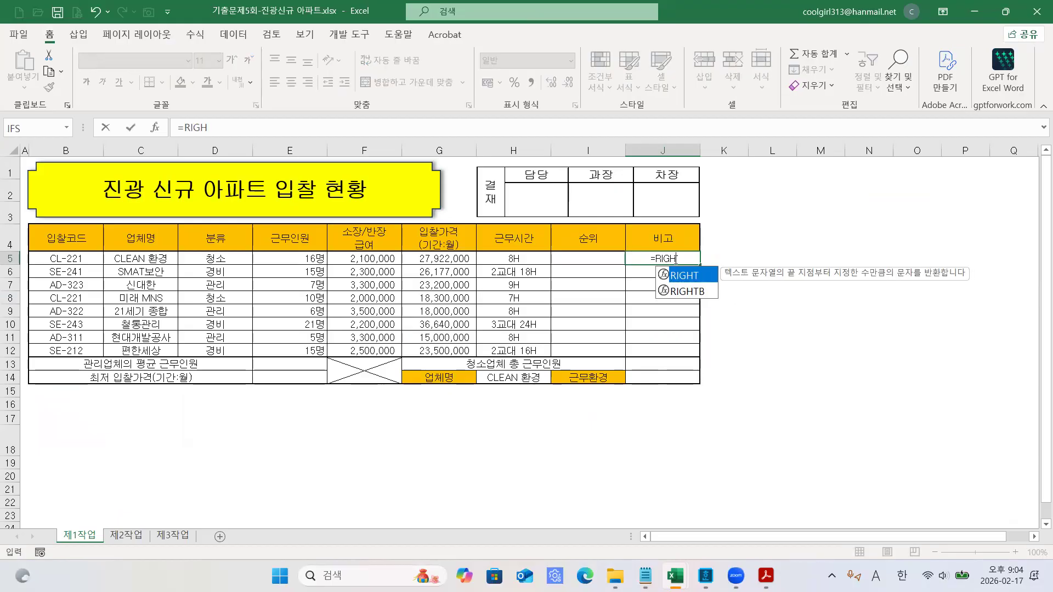
double_click(697, 278)
left_click(228, 127)
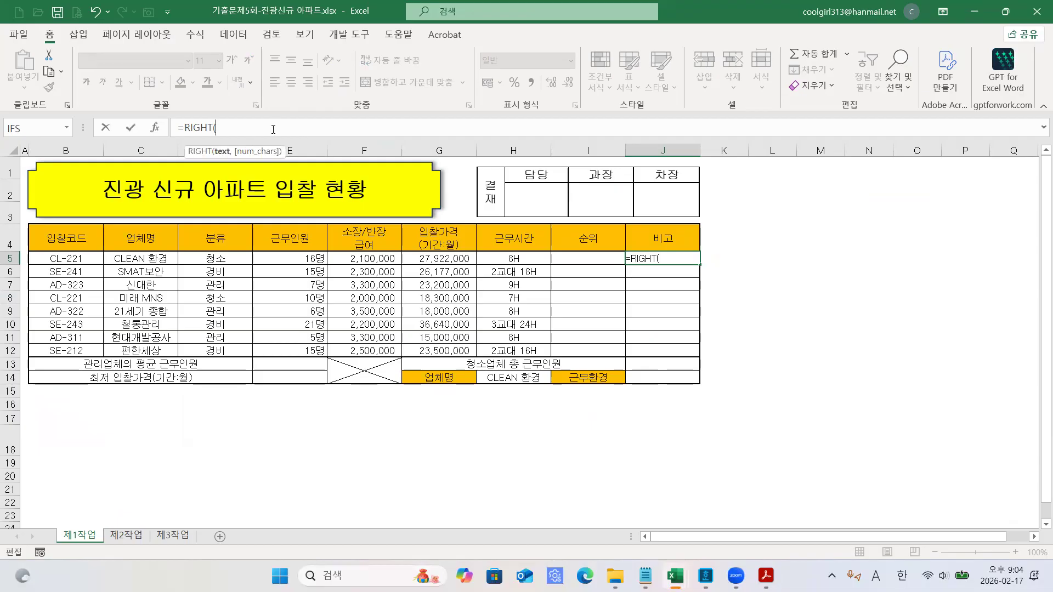
left_click(61, 258)
type(",")
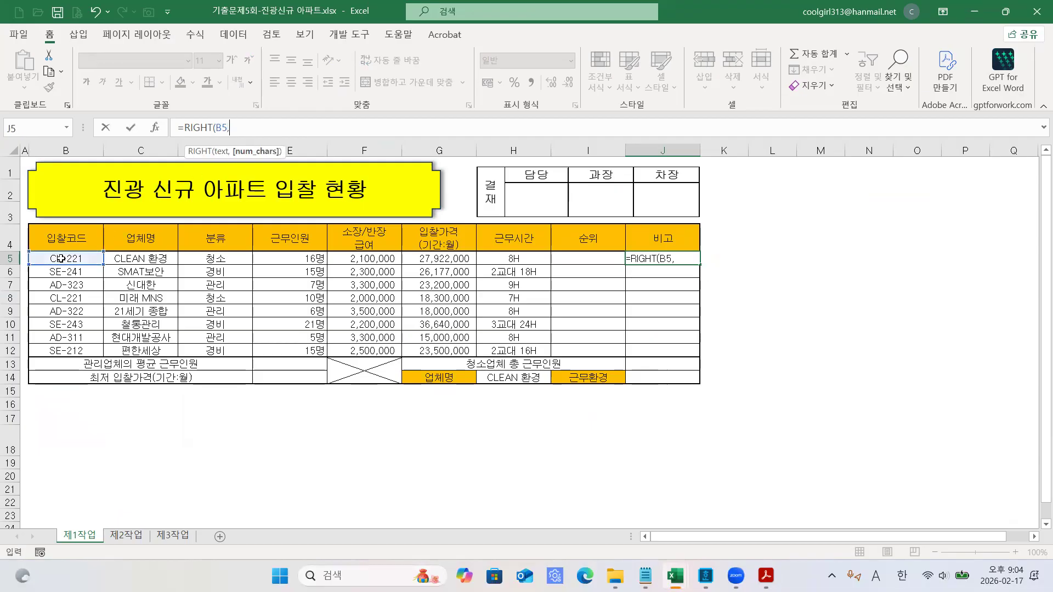
type("1")
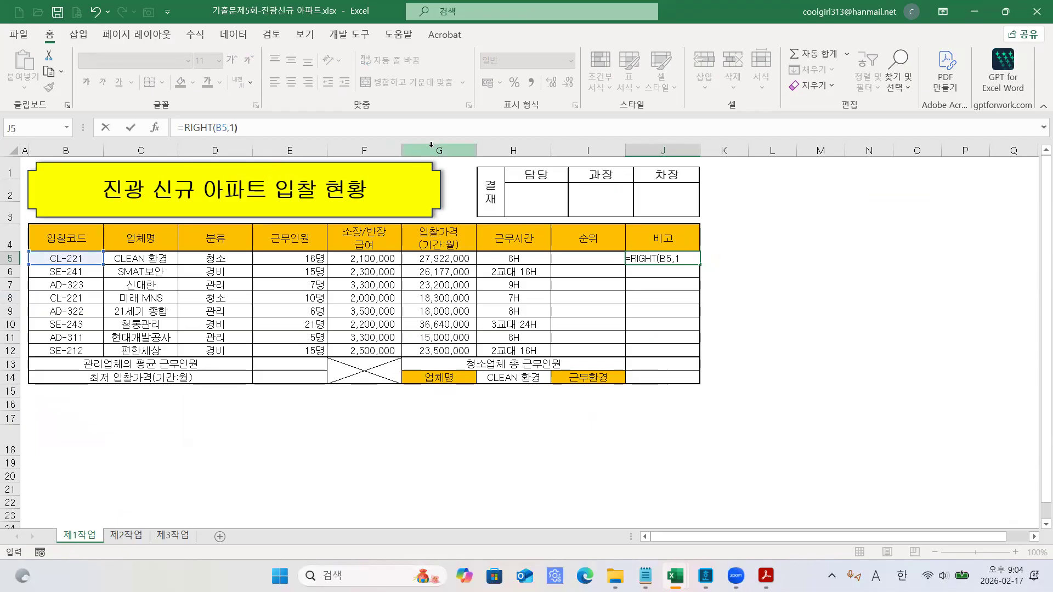
key("Return")
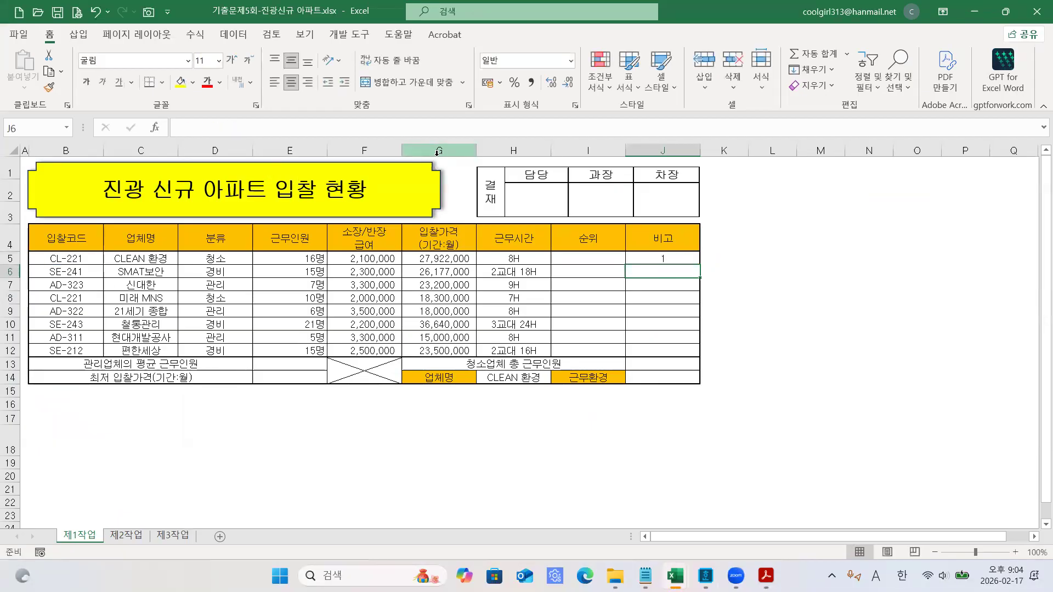
left_click(680, 259)
left_click_drag(696, 261, 696, 356)
- Wrap the RIGHT(B5,1) formula in J5 in a CHOOSE function as its index argument
left_click(674, 259)
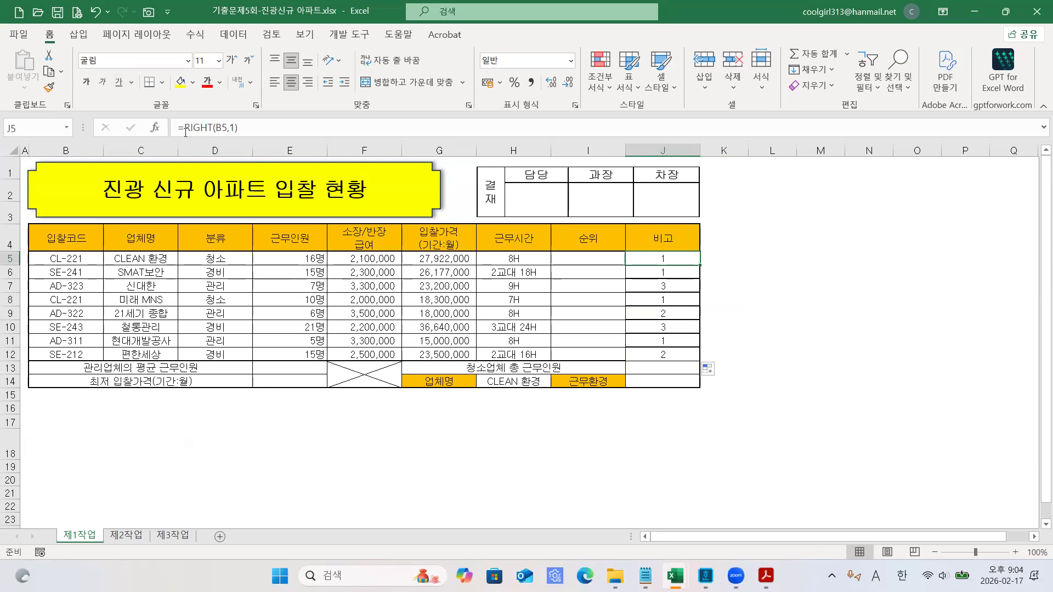
left_click(185, 133)
type("CHOOSE")
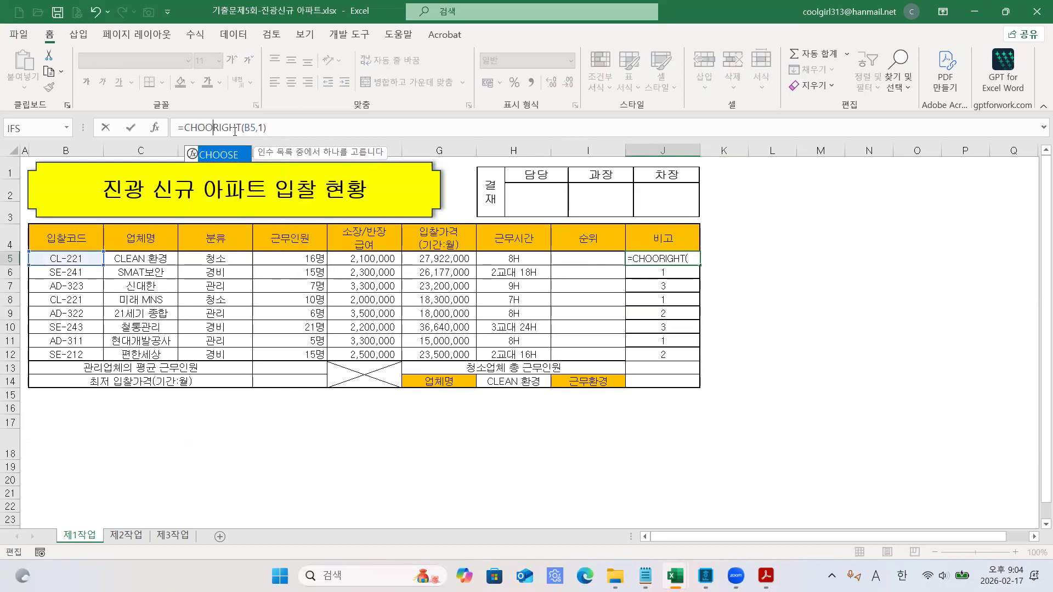
double_click(235, 156)
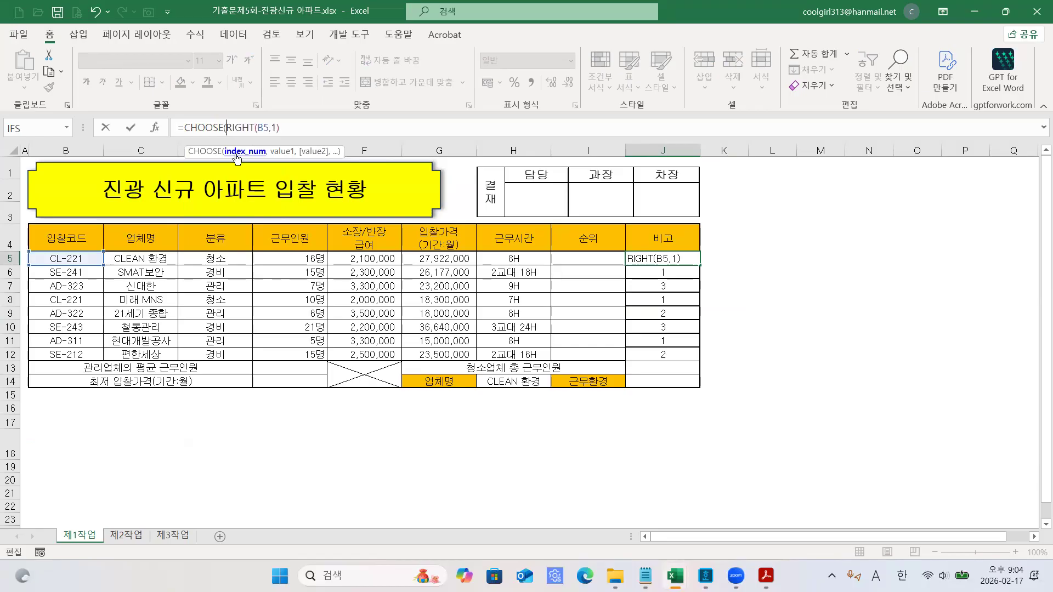
key("Right")
key("Right")
key("Right")
key("Right")
key("Right")
key("Right")
key("Right")
key("Right")
key("Right")
key("Right")
key("Right")
- Complete the CHOOSE formula in J5 with the values "접수1", "접수2" and "접수3"
type(",\"")
key("Hangul")
type("ㅈㅓㅅㅂㅅㅜ")
key("BackSpace")
key("BackSpace")
key("BackSpace")
type("ㅈㅓㅂㅅㅜ1\",\"ㅈㅓㅂ")
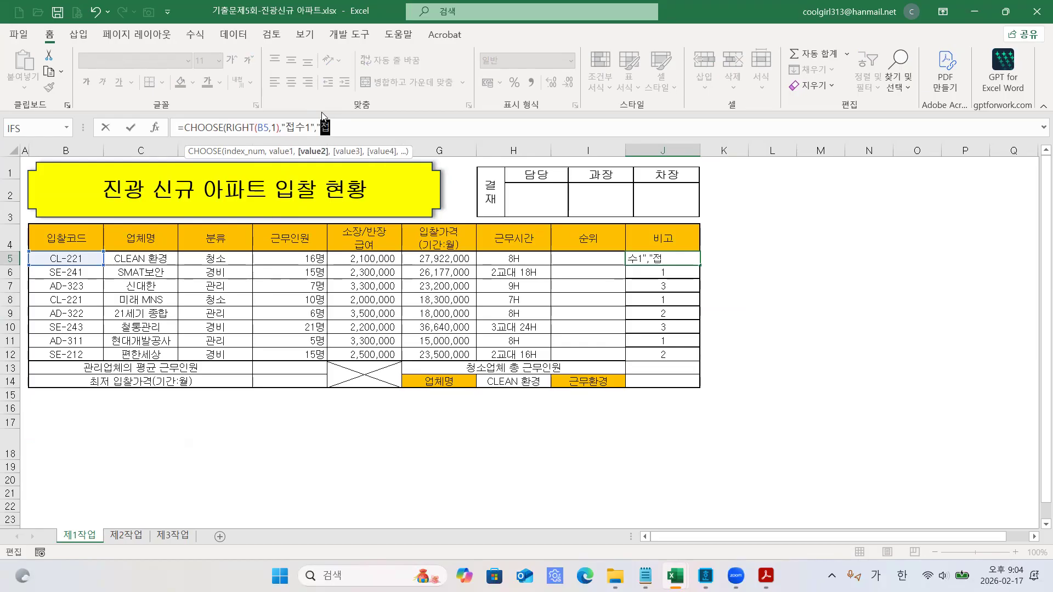
type("ㅅㅜ2\",\"ㅈㅓㅂㅅㅜ")
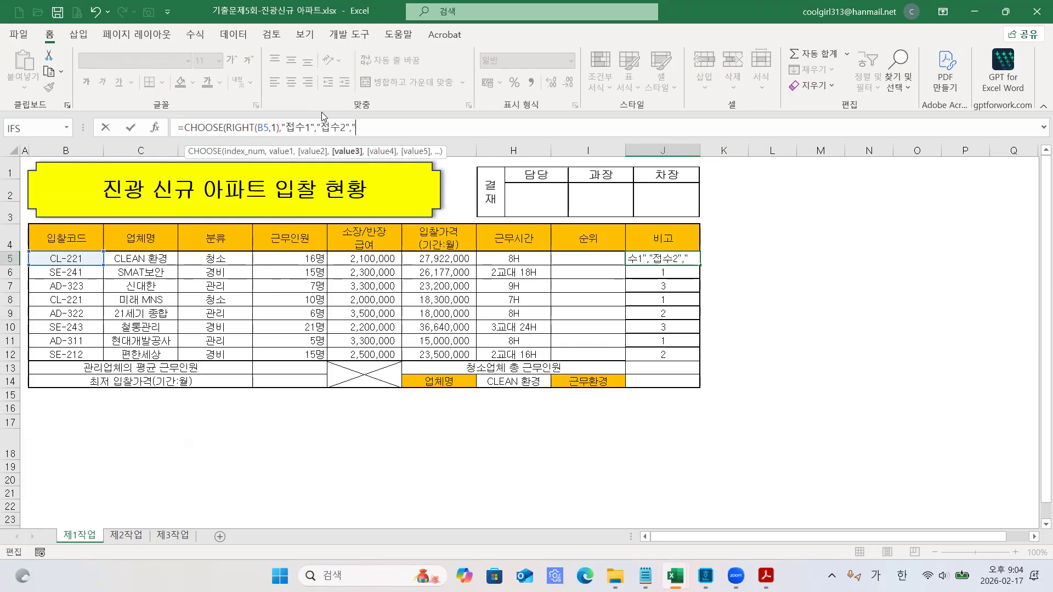
type("3")
key("Return")
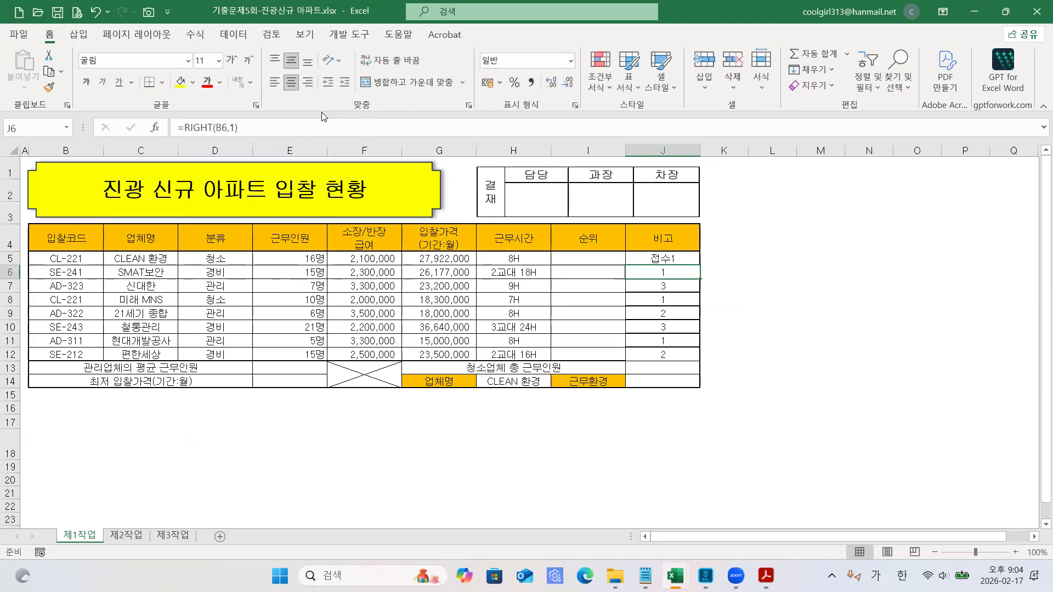
- Fill the CHOOSE formula from J5 down to J12
left_click(673, 254)
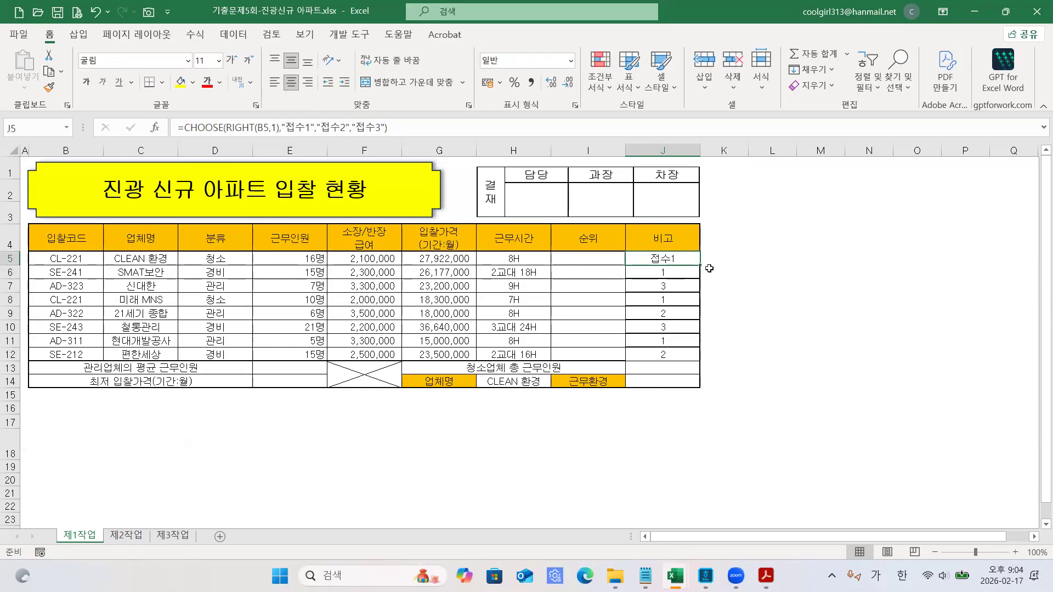
left_click_drag(697, 267, 697, 357)
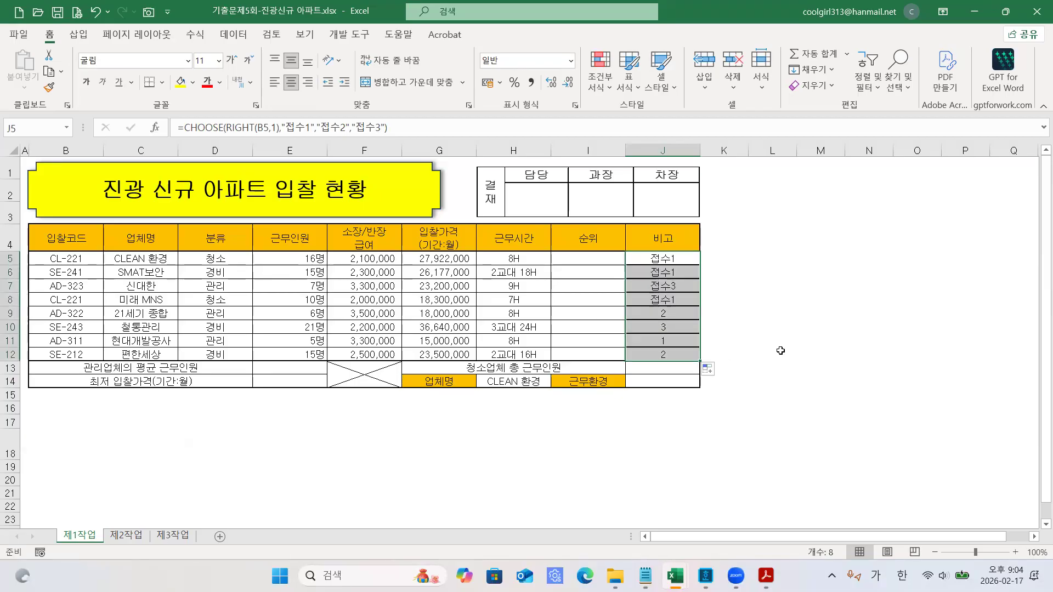
left_click(780, 350)
- Apply all borders and a thick outside border (굵은 바깥쪽 테두리) to the data range B5:J12
left_click_drag(70, 255, 690, 354)
left_click(162, 83)
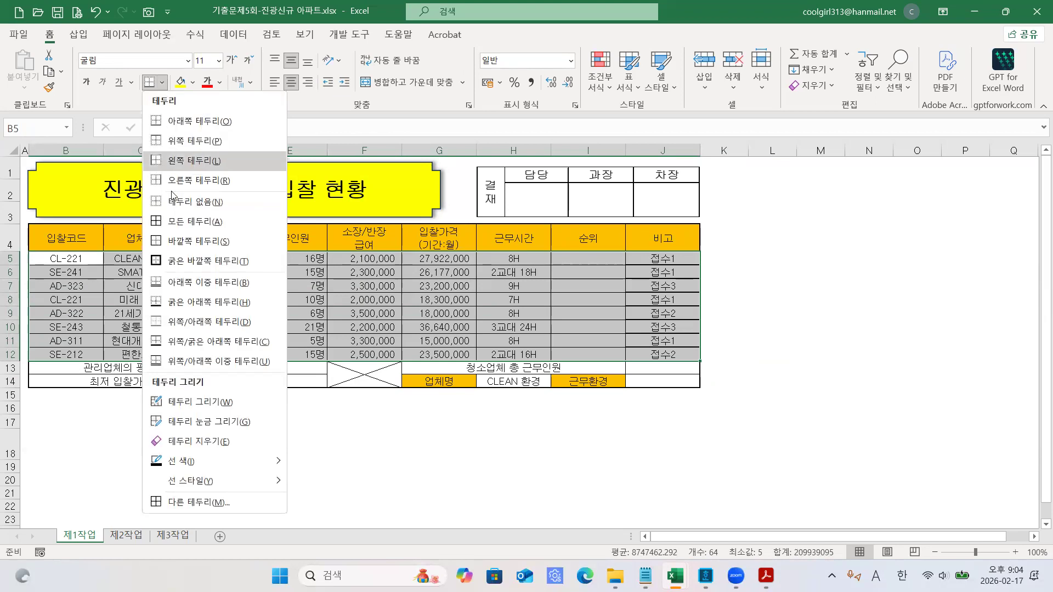
left_click(180, 221)
left_click(162, 82)
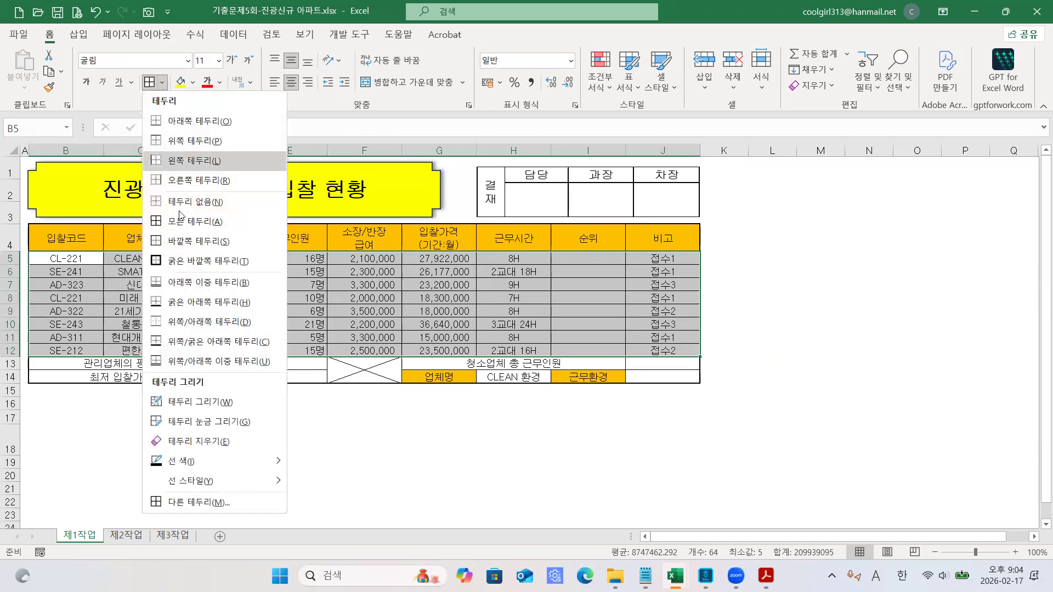
left_click(185, 258)
left_click(792, 364)
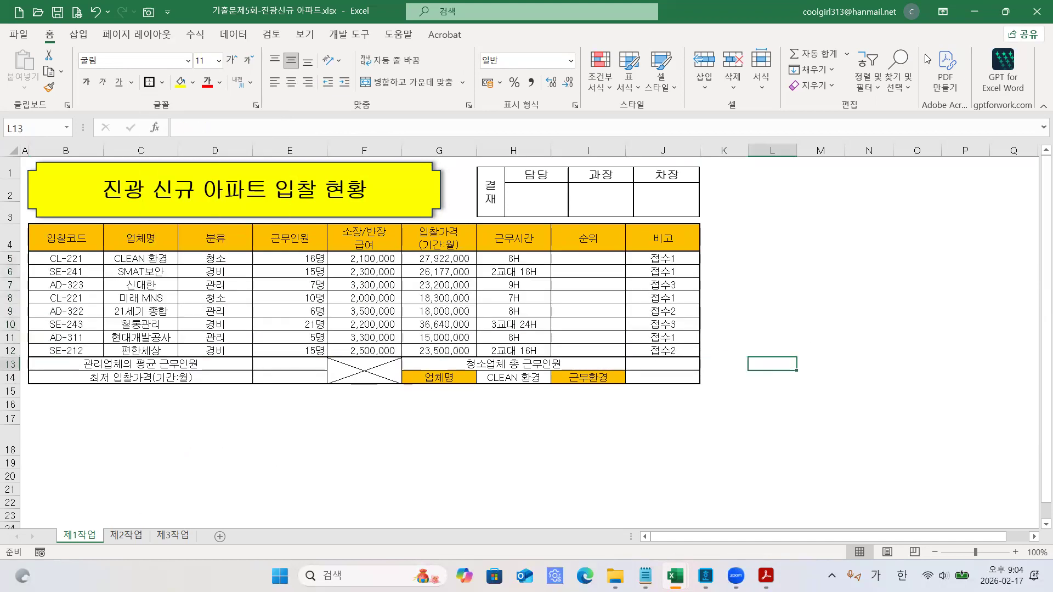
- Switch to the ITQ함수-36시간함수.hwpx document in 한글 and check the answer line for 기출문제6회 1번
left_click(974, 13)
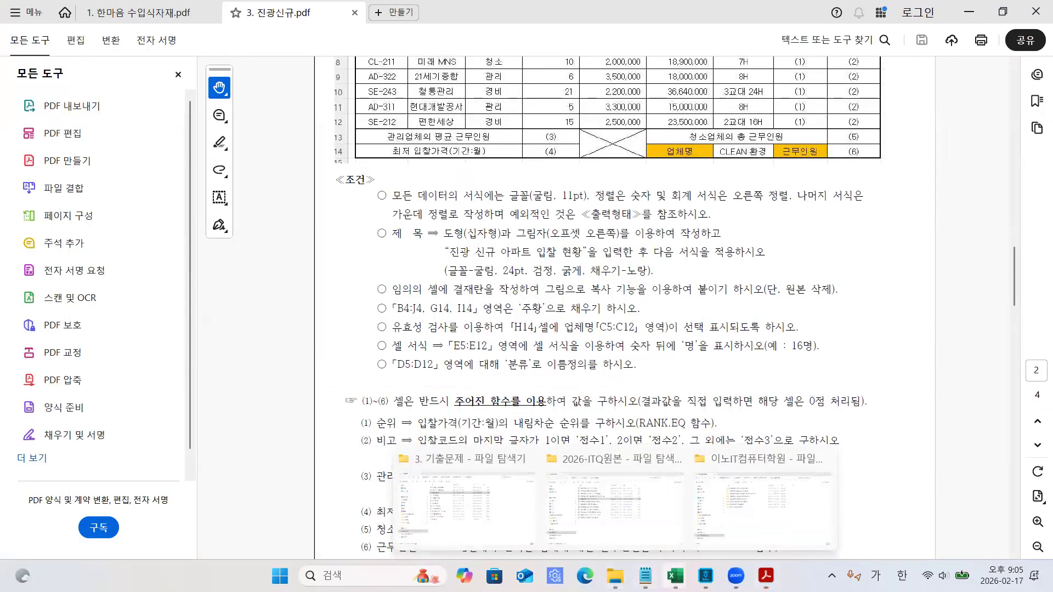
mouse_move(705, 576)
left_click(557, 493)
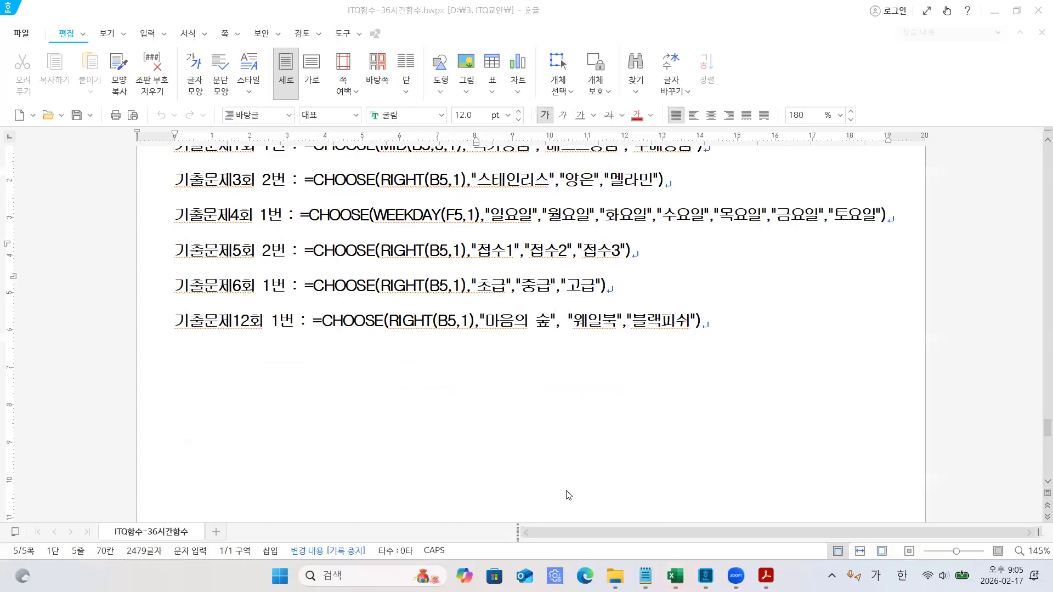
left_click_drag(170, 281, 634, 301)
left_click(669, 301)
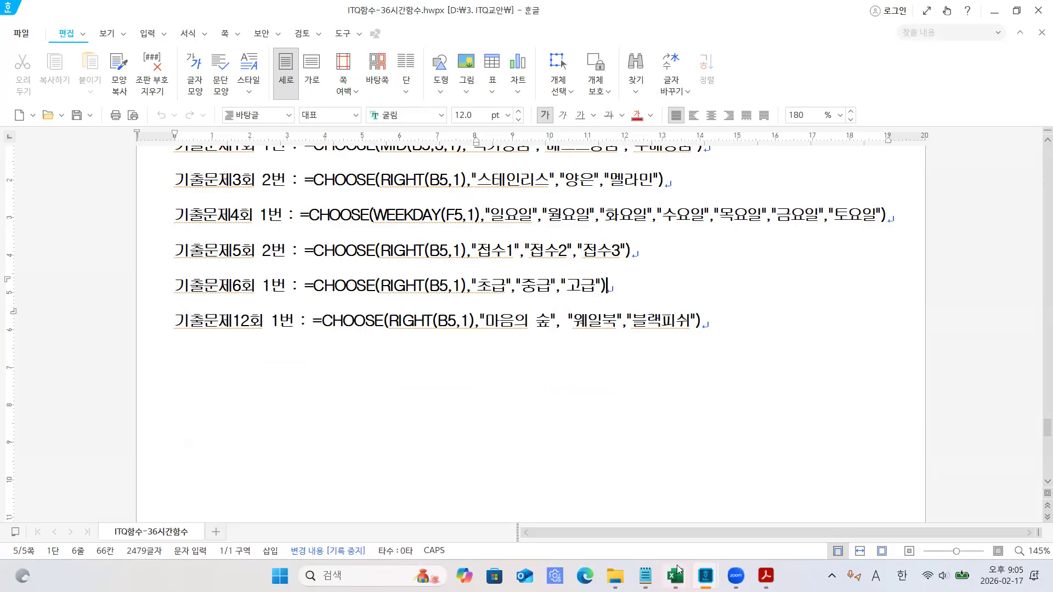
- Open the exam 6 workbook 기출문제6회-맛나앱 상황별 요리 현황.xlsx from the 2026-ITQ원본 folder
left_click(615, 576)
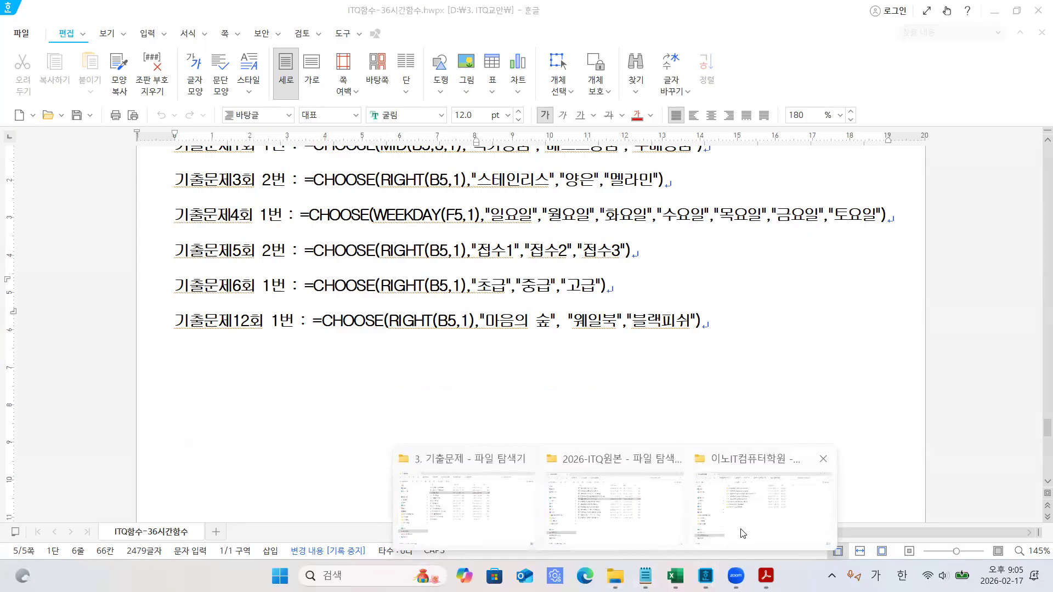
left_click(625, 535)
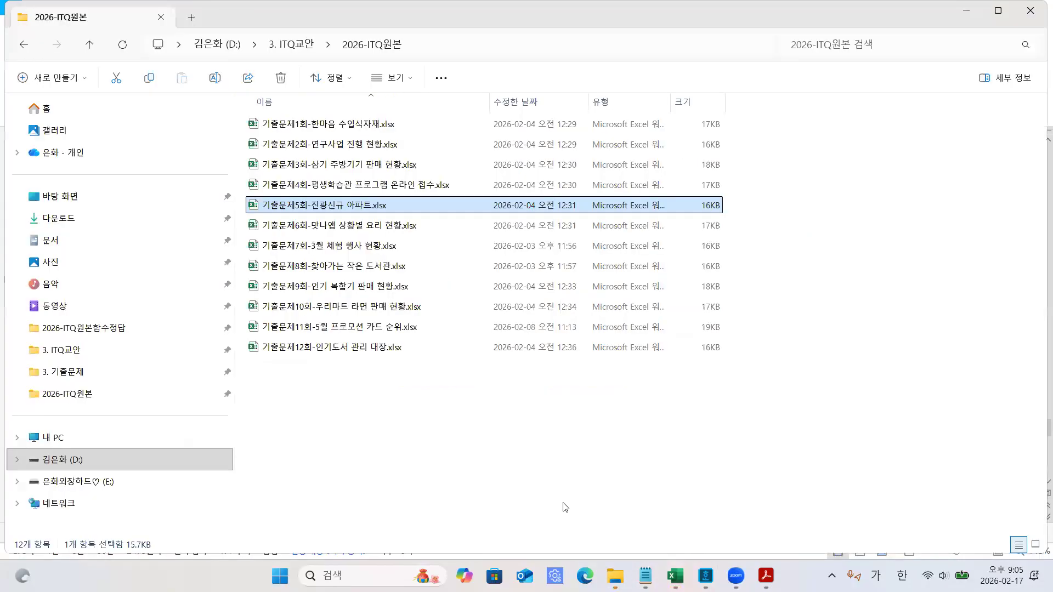
left_click(349, 227)
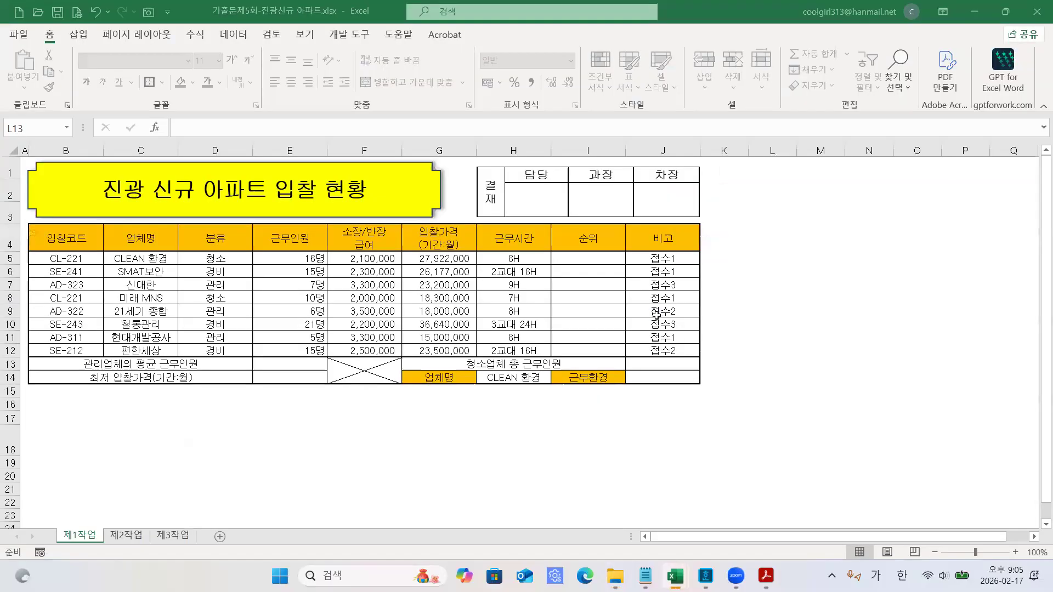
mouse_move(675, 576)
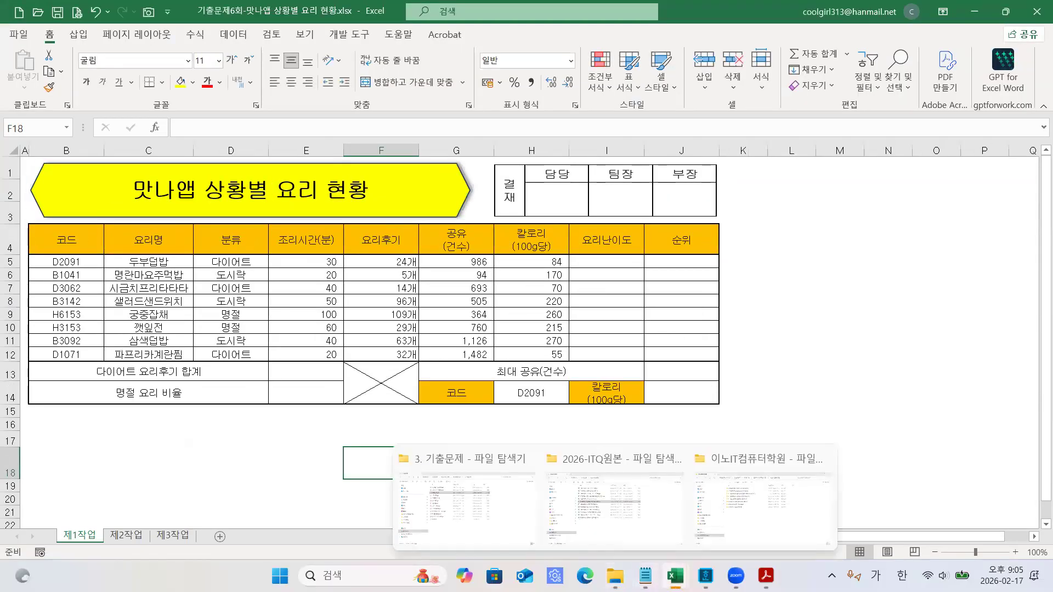
- Open 7. 만나앱.pdf from the 3. 기출문제 folder and read condition (1) for the 요리난이도 column
mouse_move(615, 576)
left_click(431, 477)
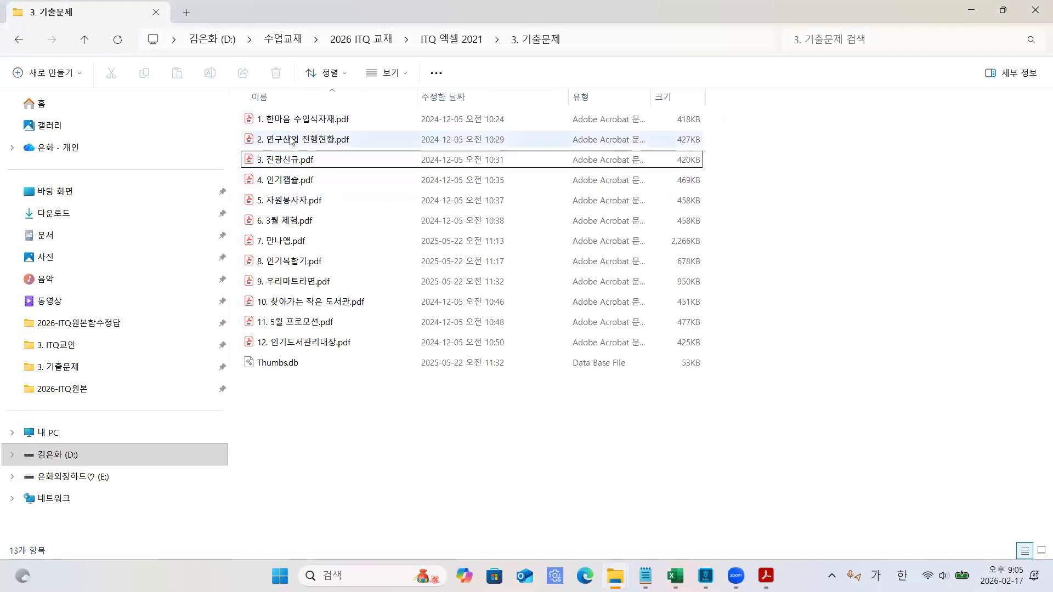
left_click(280, 243)
double_click(280, 243)
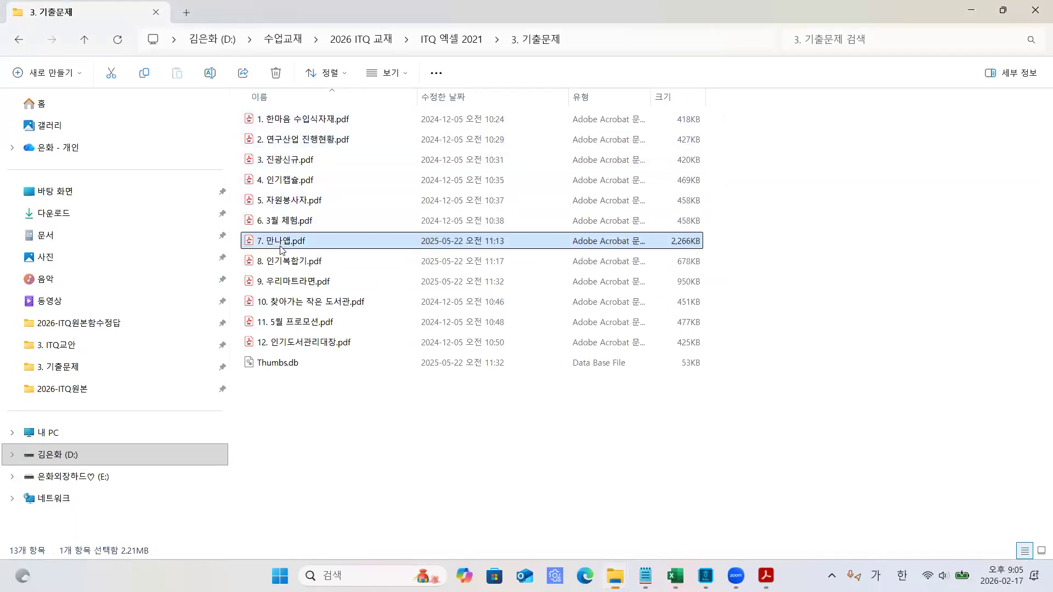
scroll(683, 325, "down", 15)
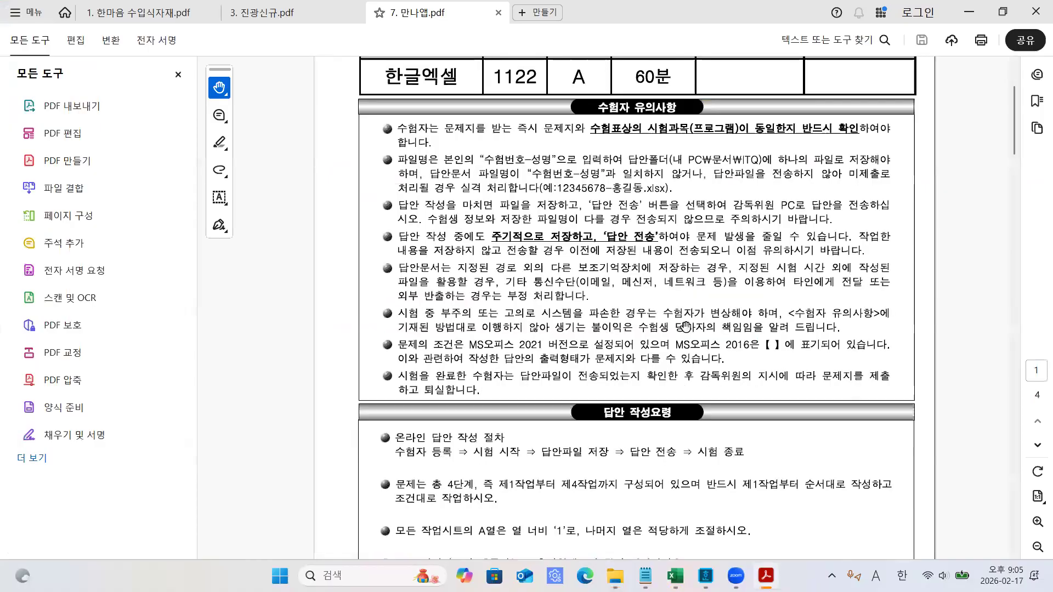
scroll(691, 321, "down", 8)
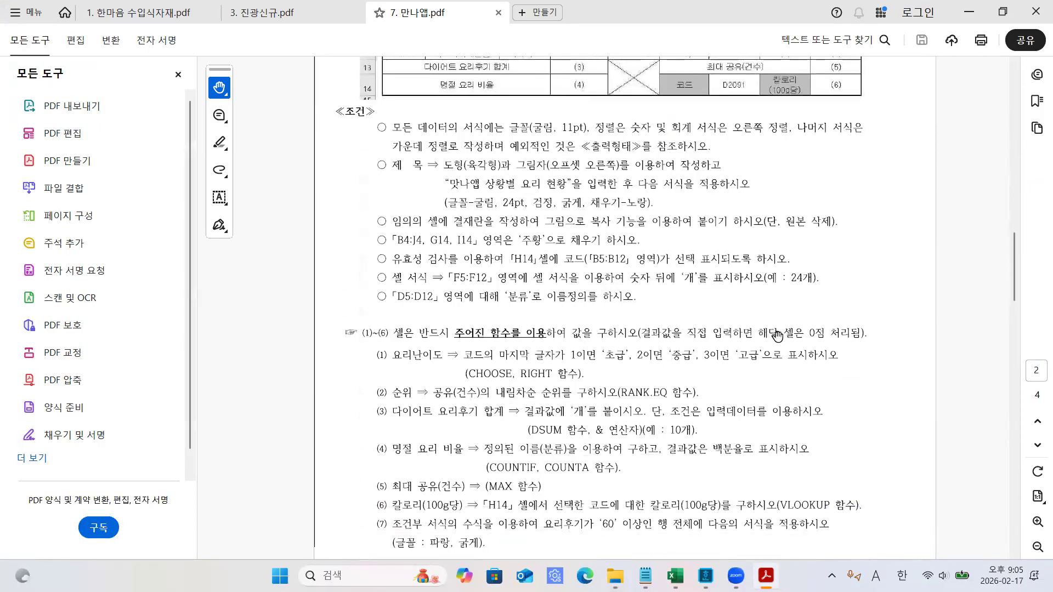
scroll(774, 333, "up", 2, "ctrl")
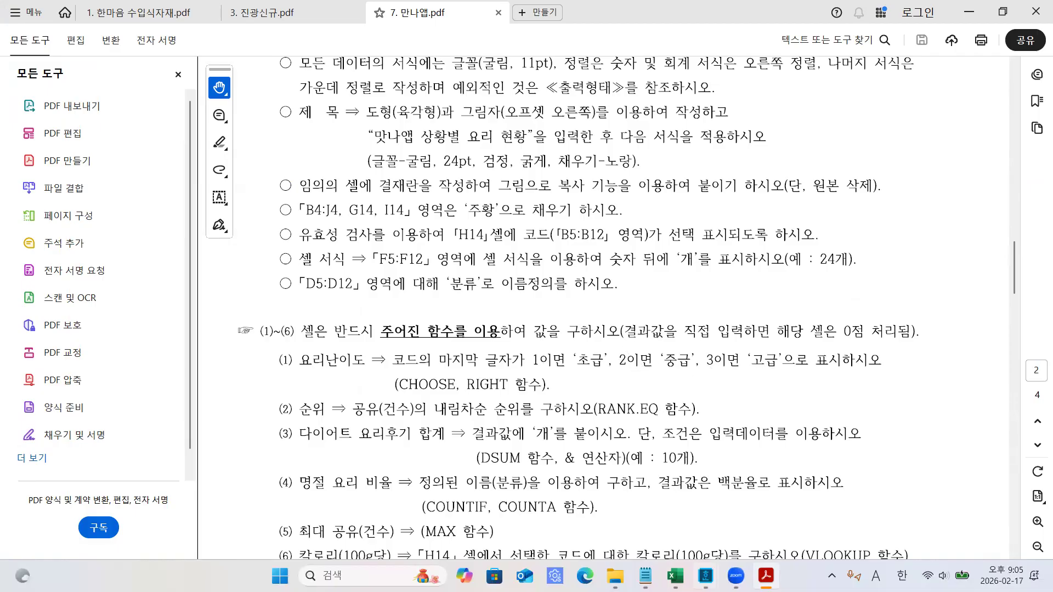
- In the 기출문제6회 workbook, extract the last character of 코드 with =RIGHT(B5,1) in I5 and fill it down to I12
mouse_move(675, 576)
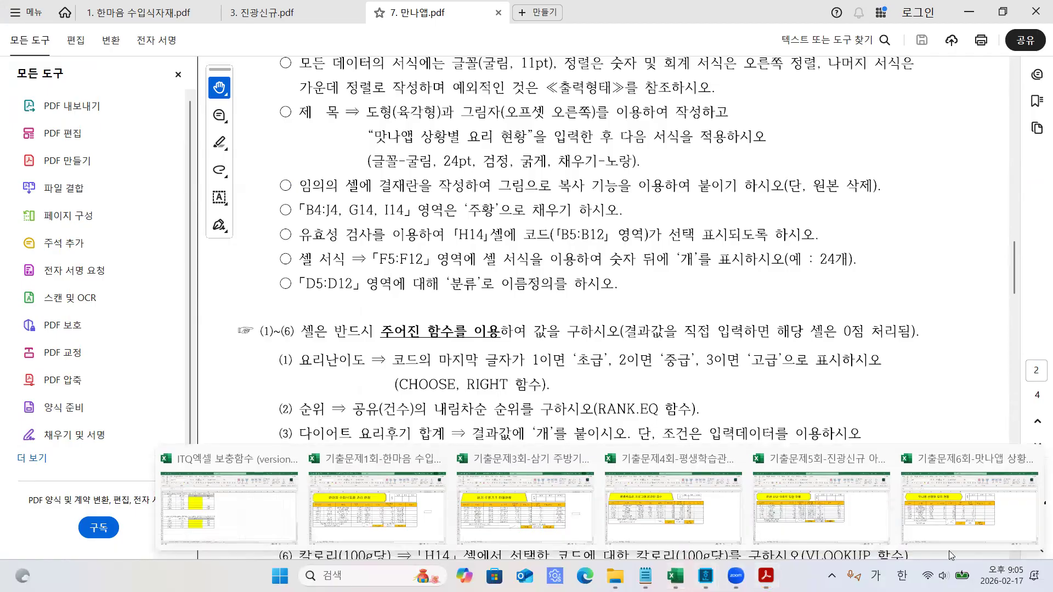
left_click(924, 500)
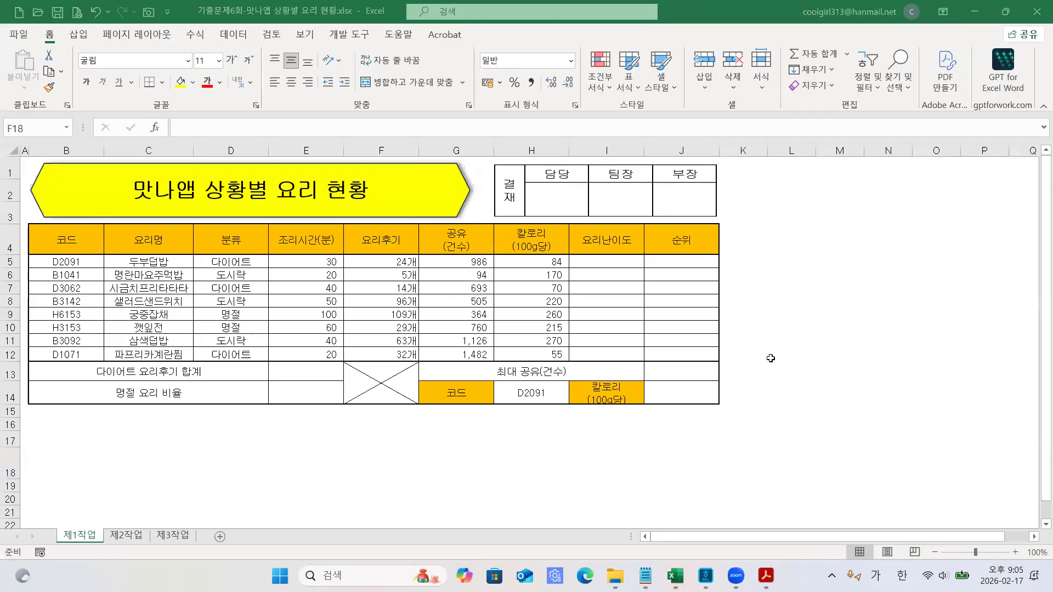
left_click(631, 265)
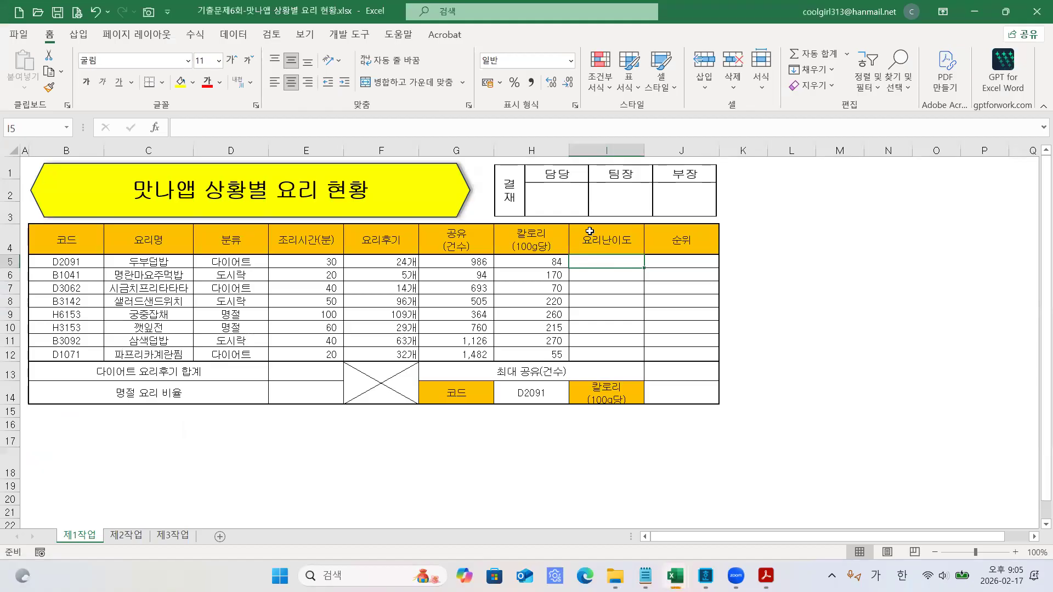
type("=RI")
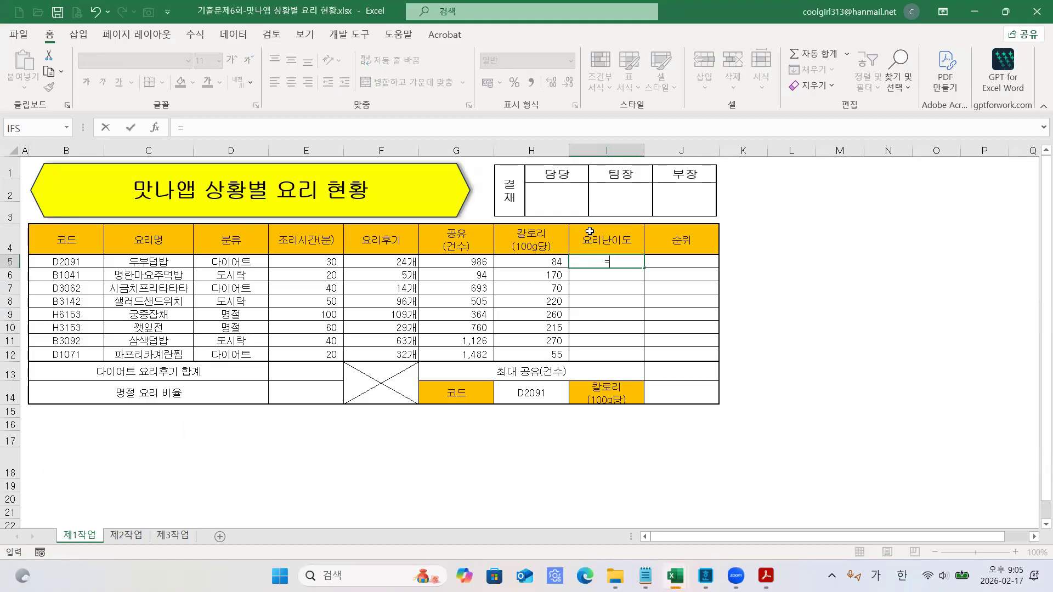
type("GHT(")
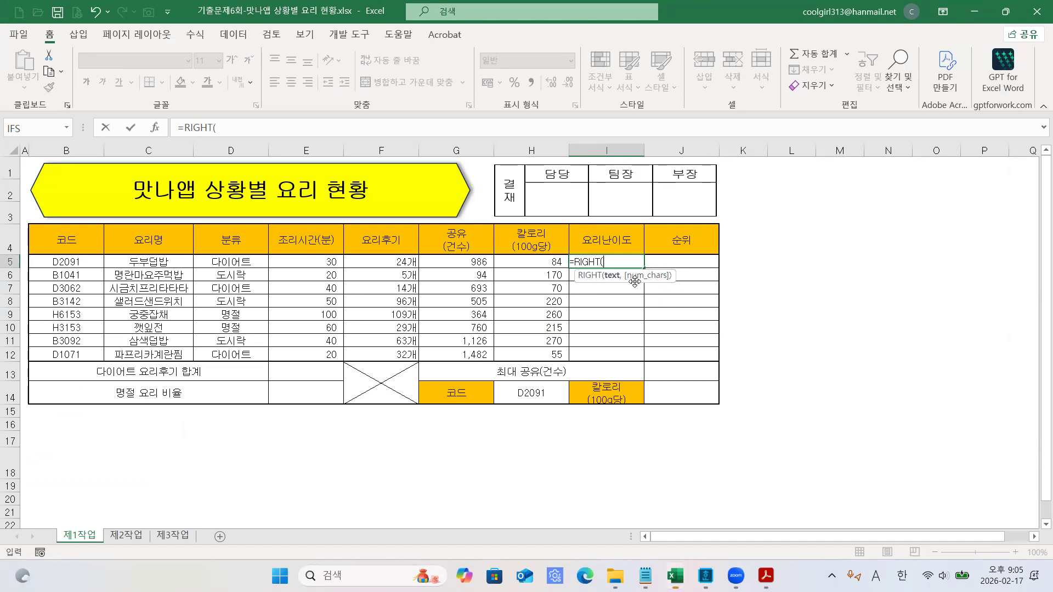
double_click(636, 281)
left_click(267, 132)
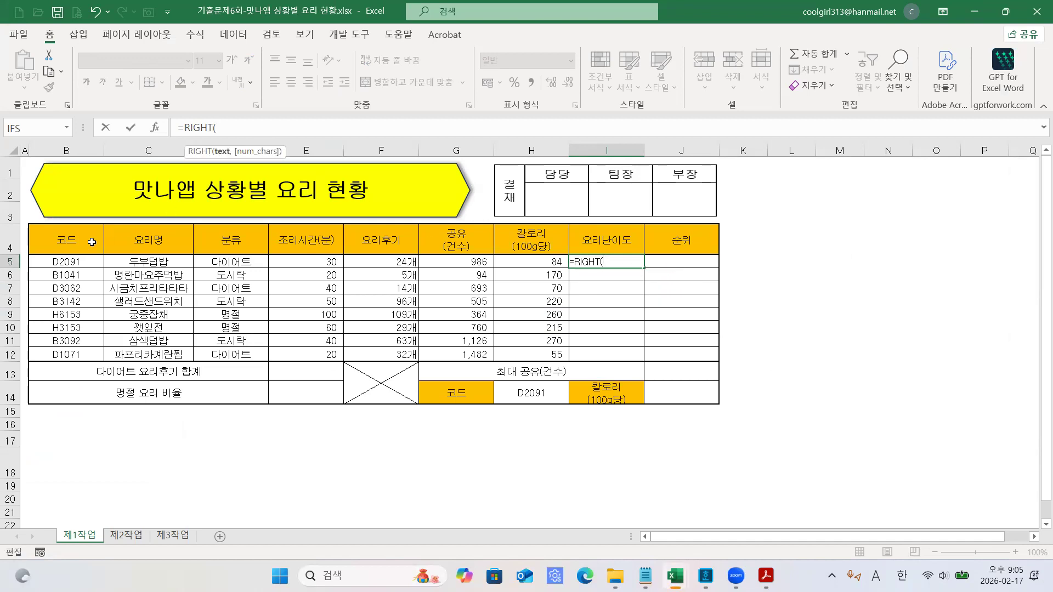
left_click(70, 260)
type(",")
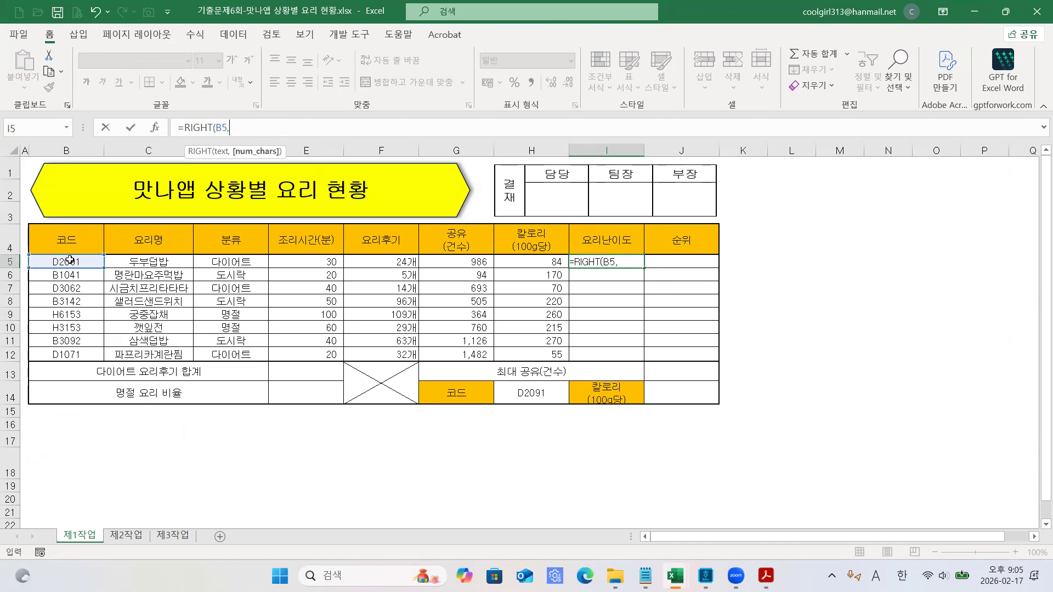
type("1)")
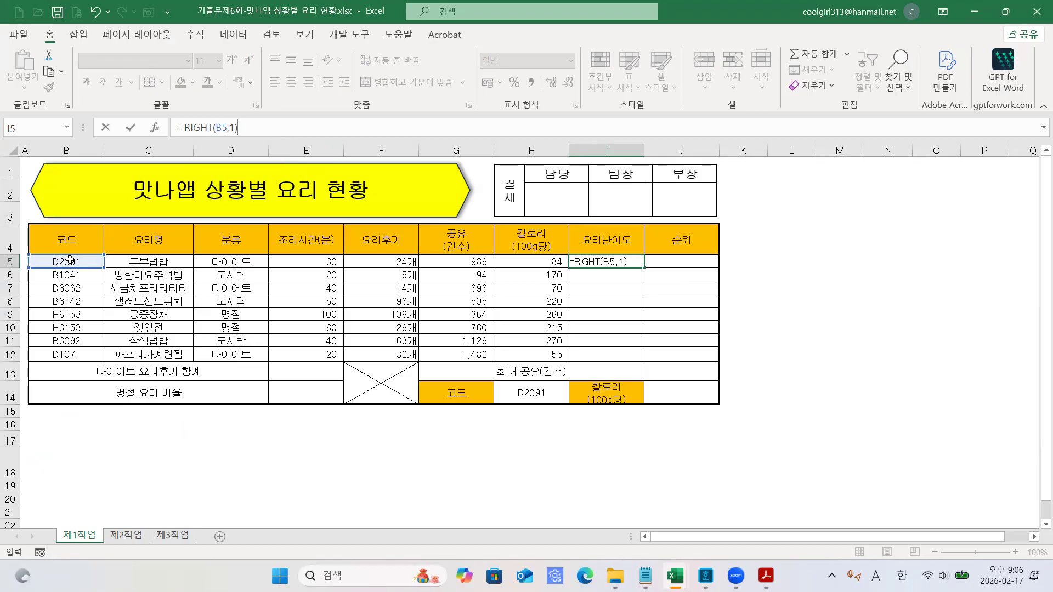
key("Return")
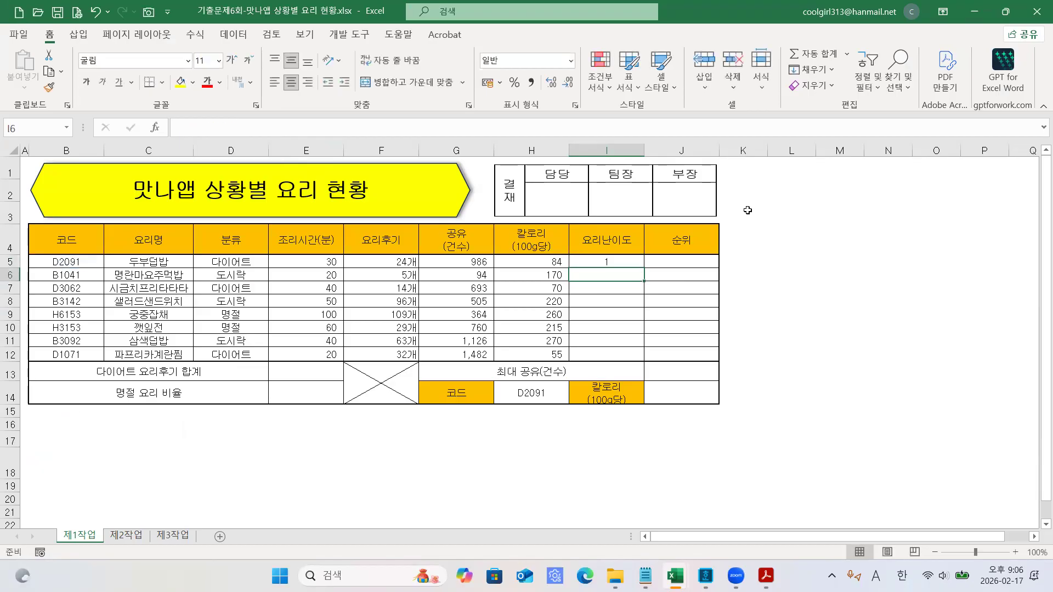
left_click(628, 261)
left_click_drag(645, 266, 639, 362)
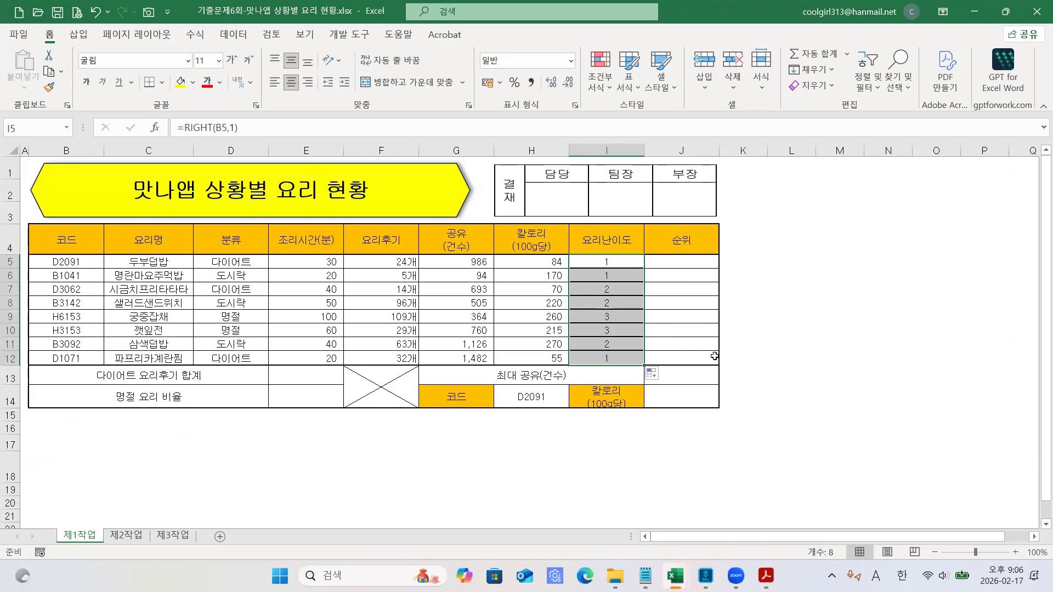
- Wrap the I5 formula in CHOOSE so it reads =CHOOSE(RIGHT(B5,1),"초급","중급","고급")
left_click(614, 258)
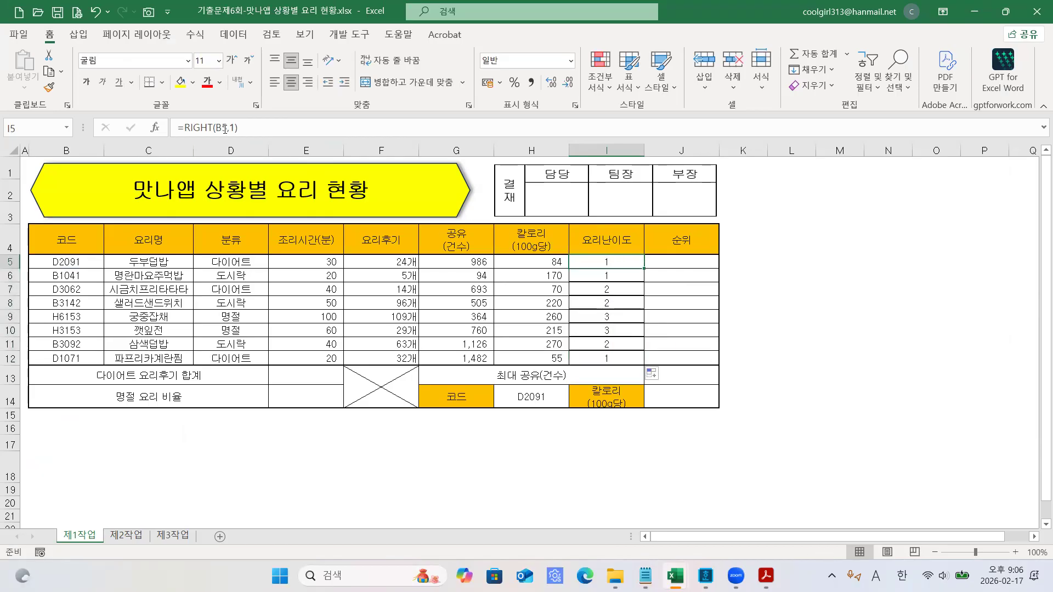
left_click(190, 128)
type("CHOOSE")
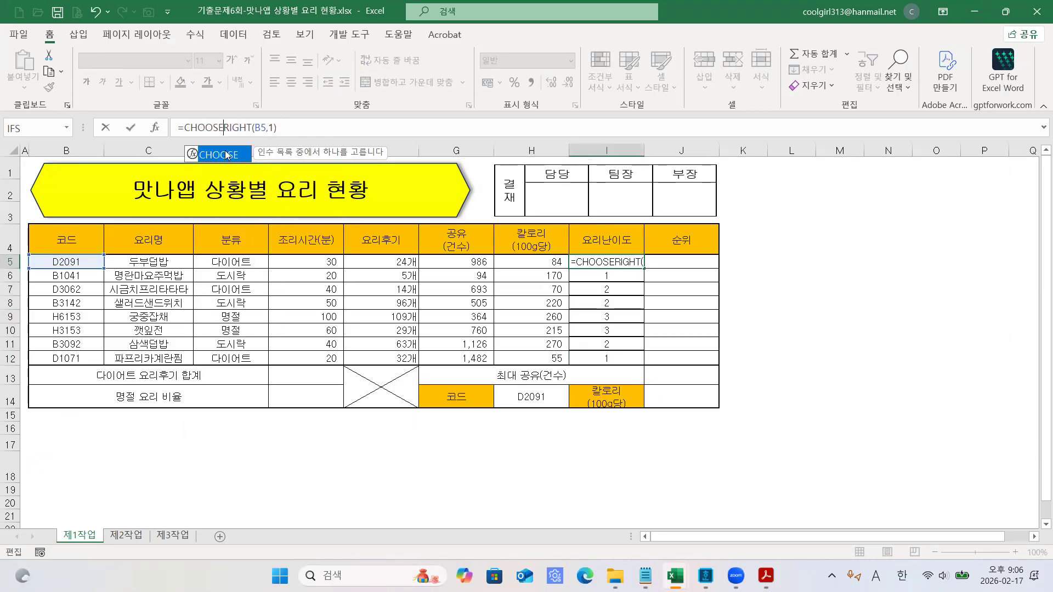
double_click(225, 154)
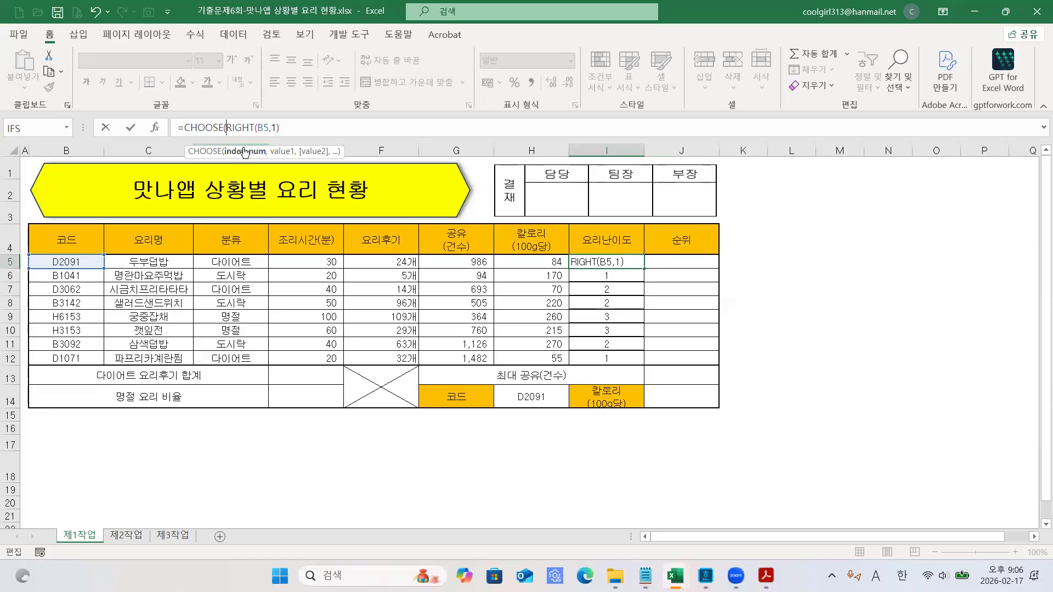
type(",\"C")
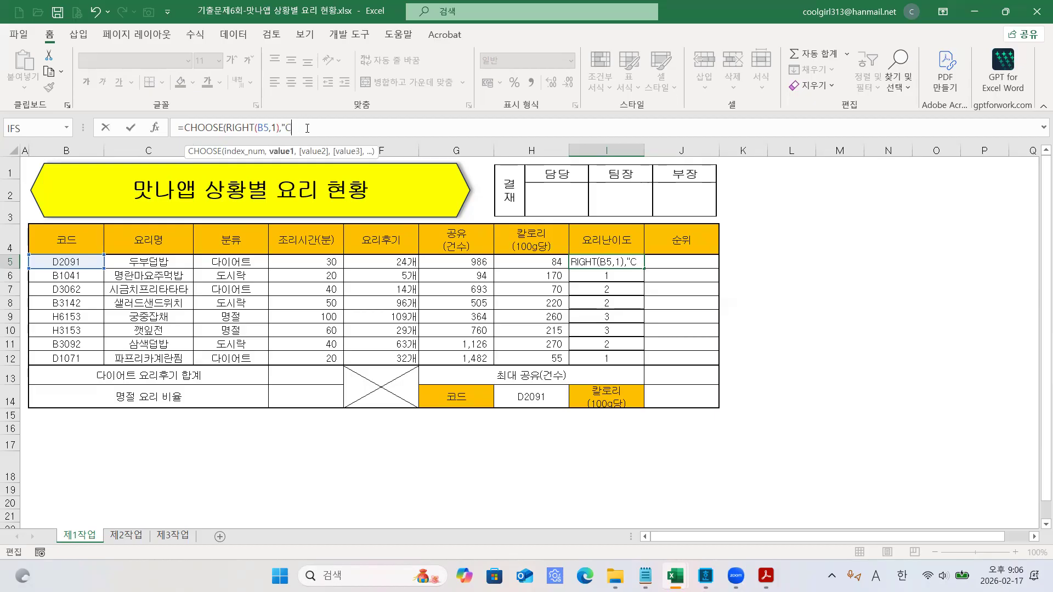
key("Hangul")
type("초급")
type("\",\"중ㄱ")
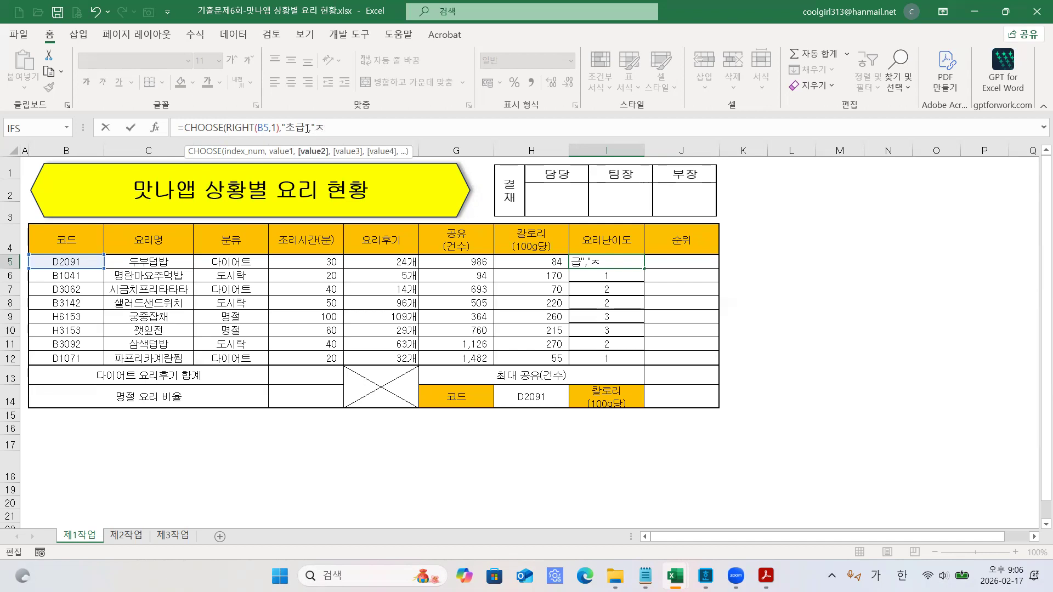
type("\",")
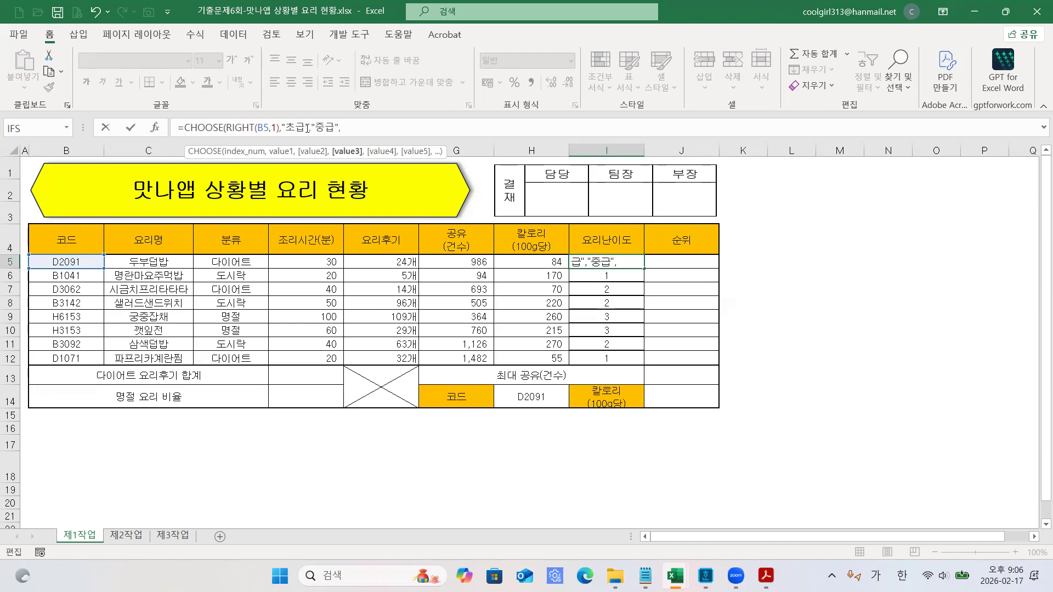
type("고")
key("BackSpace")
type("고급\")")
key("Return")
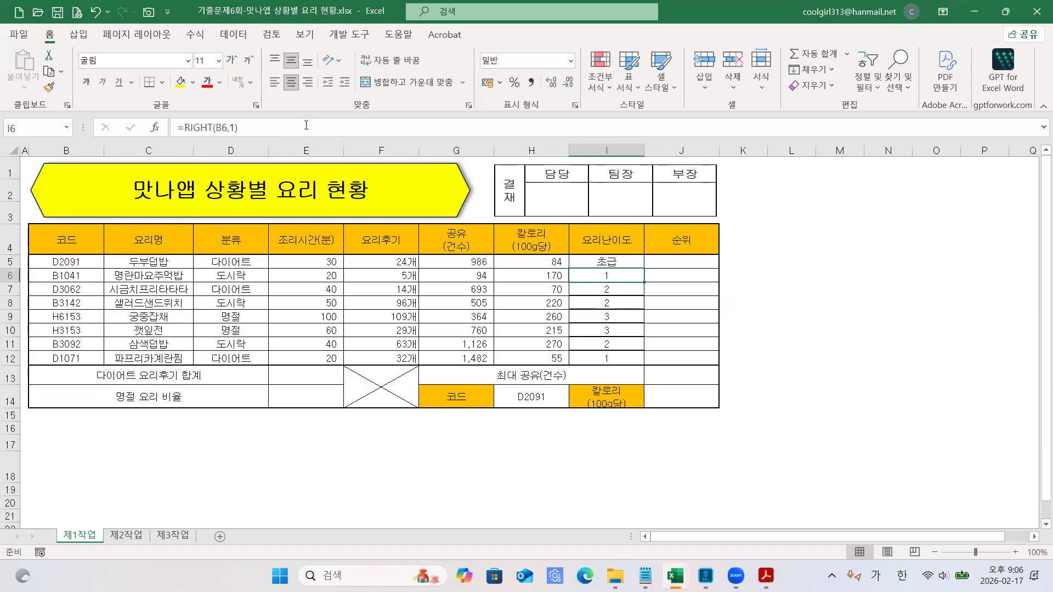
- Fill the CHOOSE formula from I5 down through I12 of the 요리난이도 column
left_click(632, 263)
left_click_drag(645, 268, 667, 366)
left_click(791, 375)
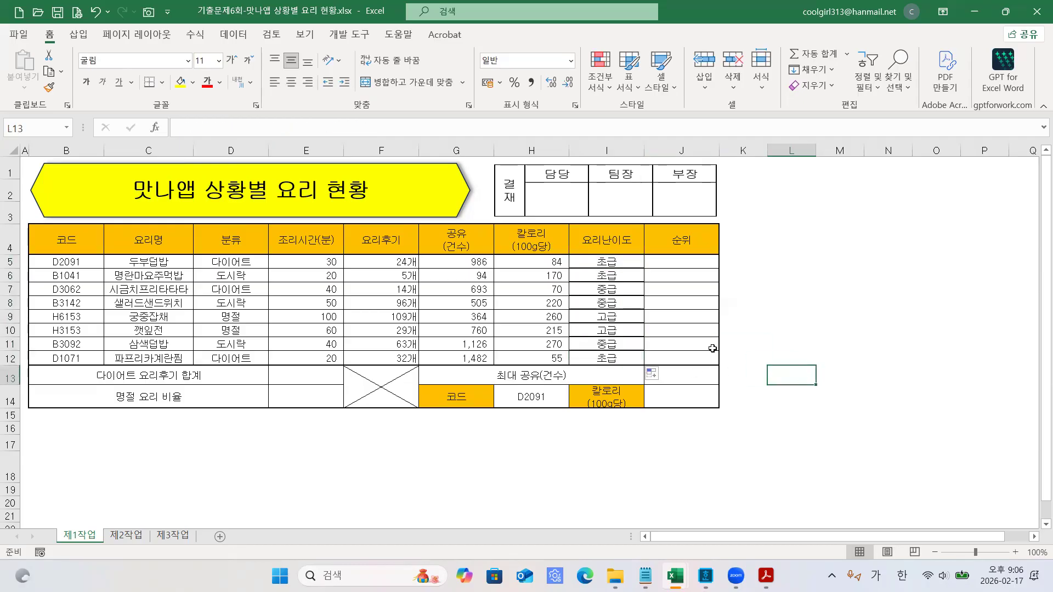
- Reapply all borders (모든 테두리) and a thick outside border (굵은 바깥쪽 테두리) to the range B5:J12
left_click_drag(66, 266, 680, 359)
left_click(162, 82)
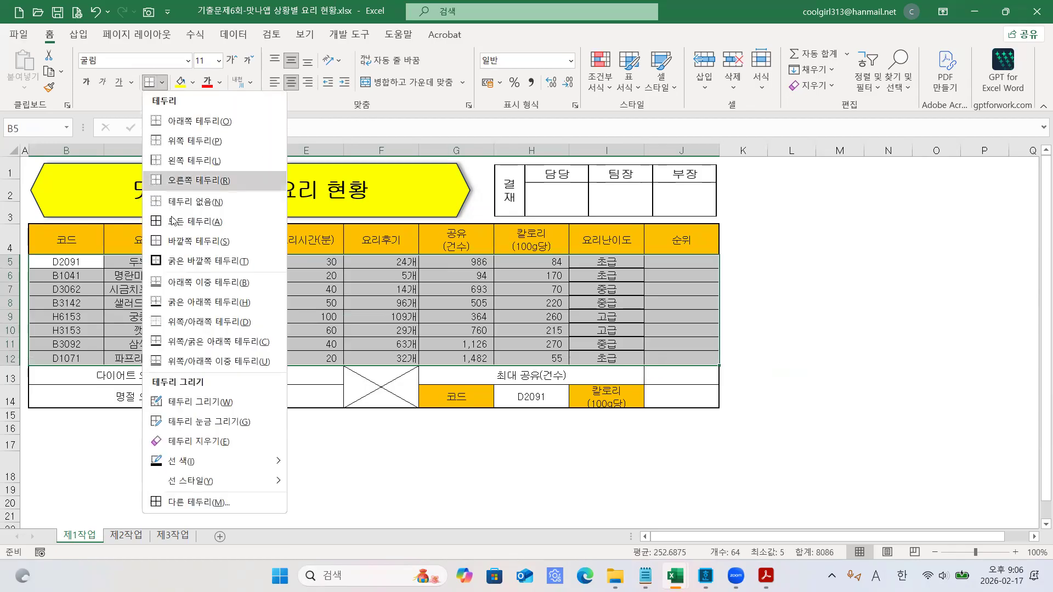
left_click(165, 220)
left_click(161, 81)
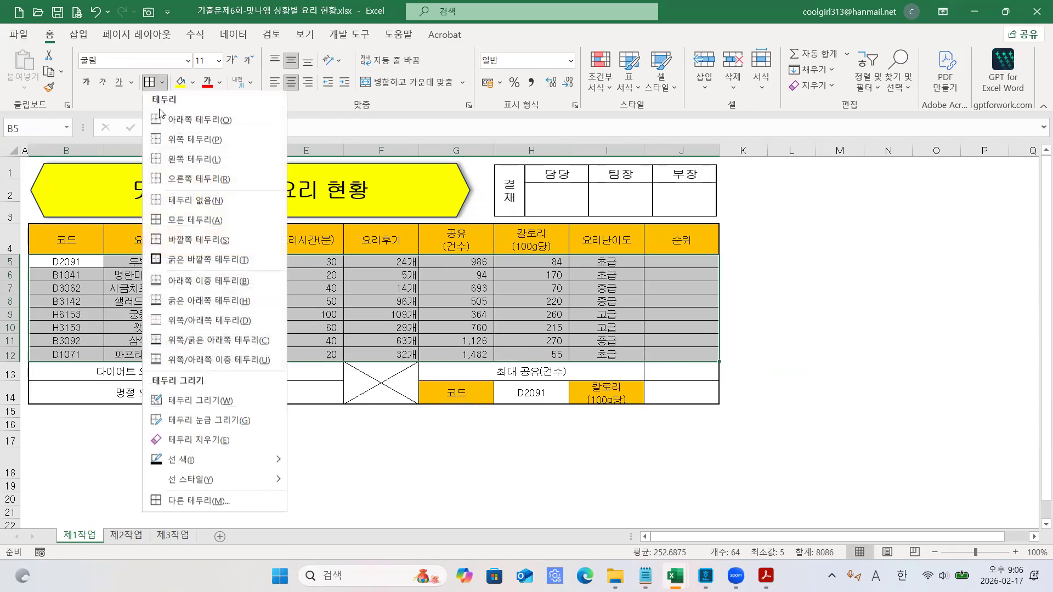
left_click(175, 262)
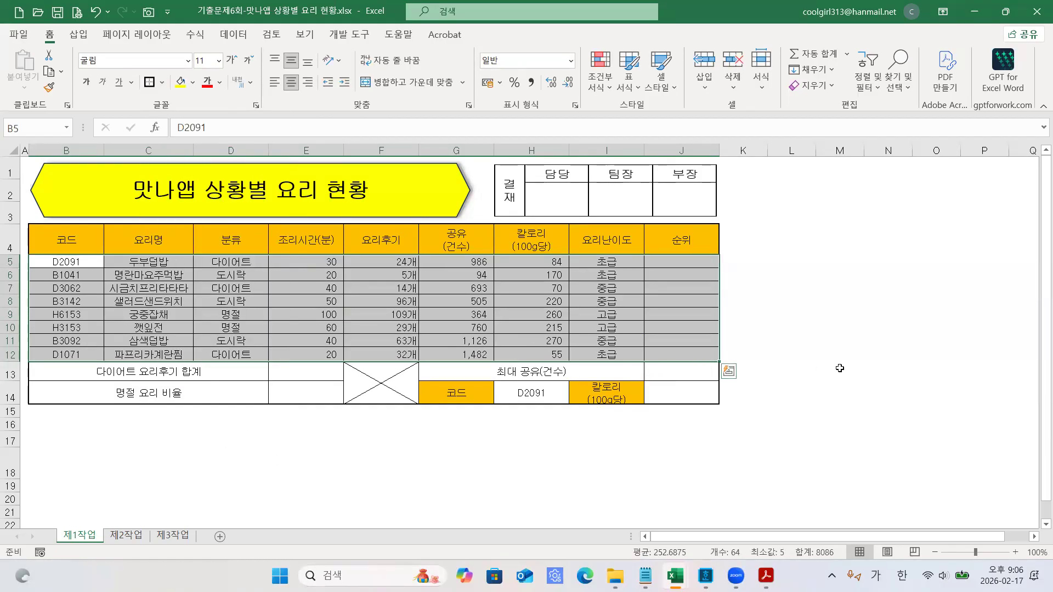
left_click(839, 365)
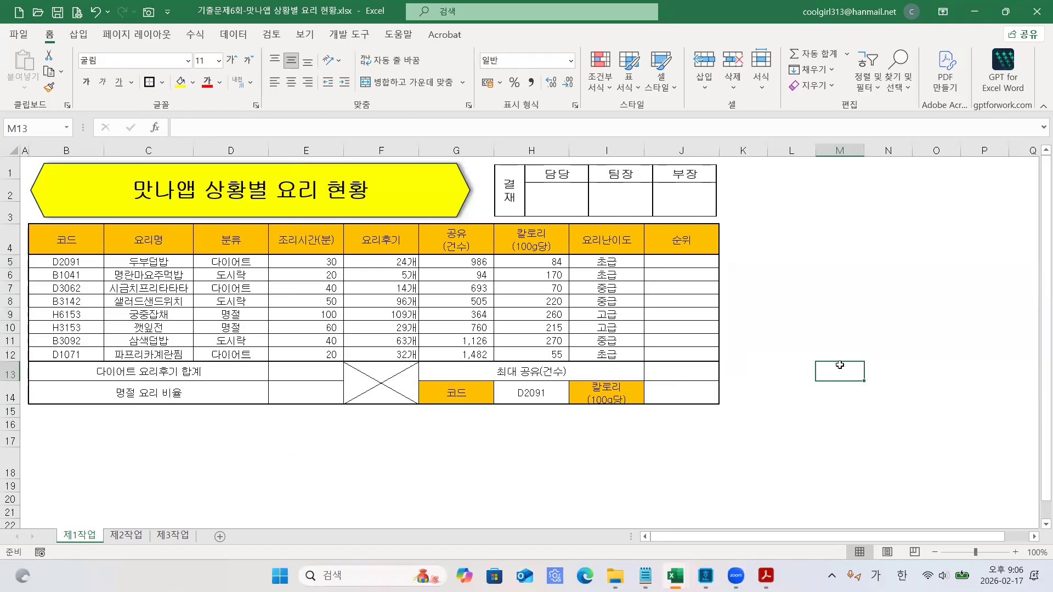
left_click(739, 314)
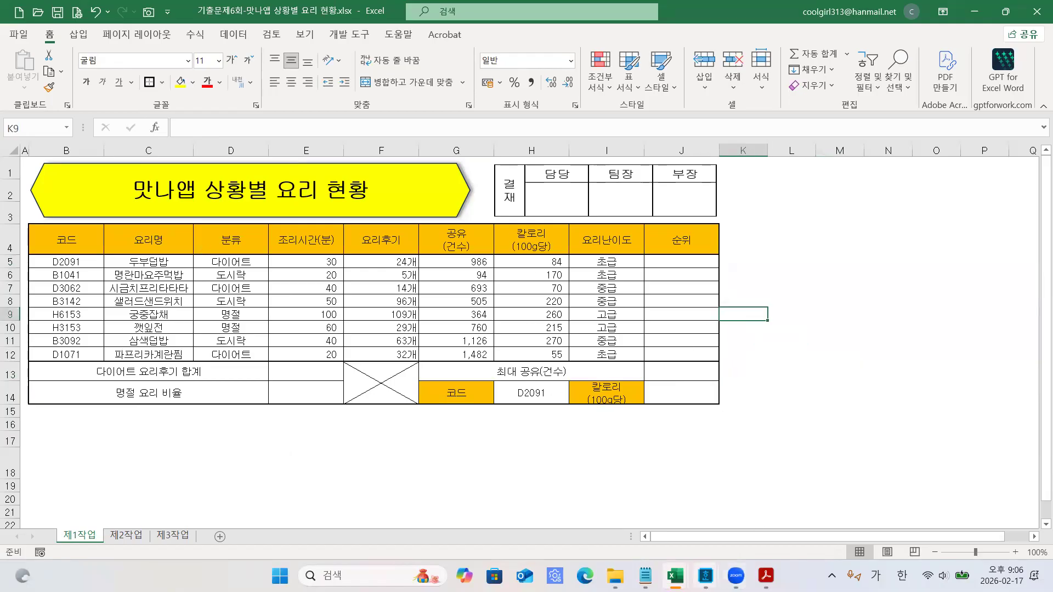
- Switch to the ITQ함수-36시간함수.hwpx document in 한글 and check the answer line for 기출문제12회 1번
mouse_move(706, 576)
left_click(570, 520)
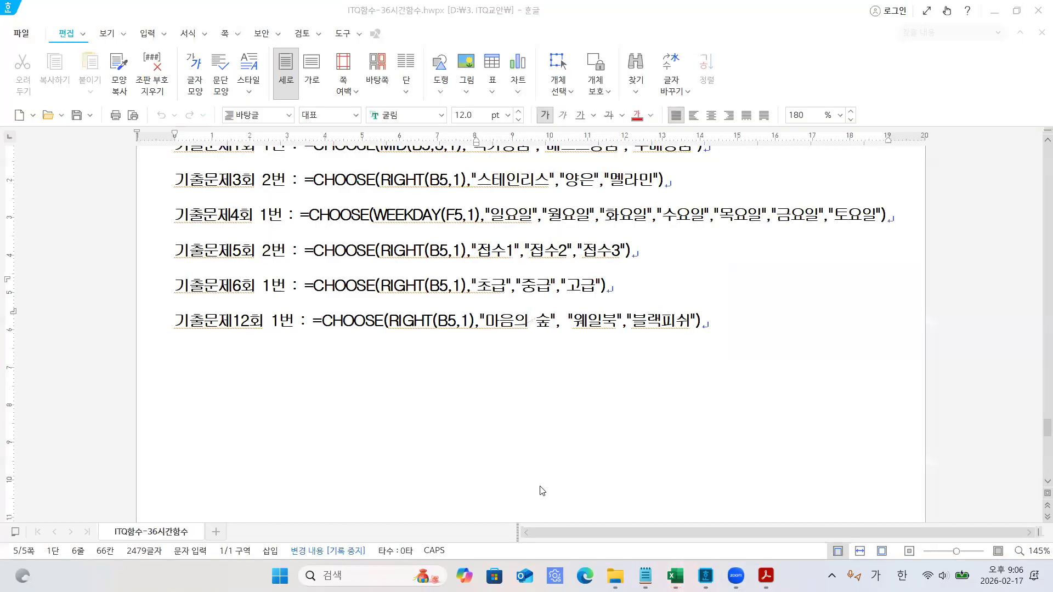
left_click_drag(191, 320, 704, 325)
left_click(759, 327)
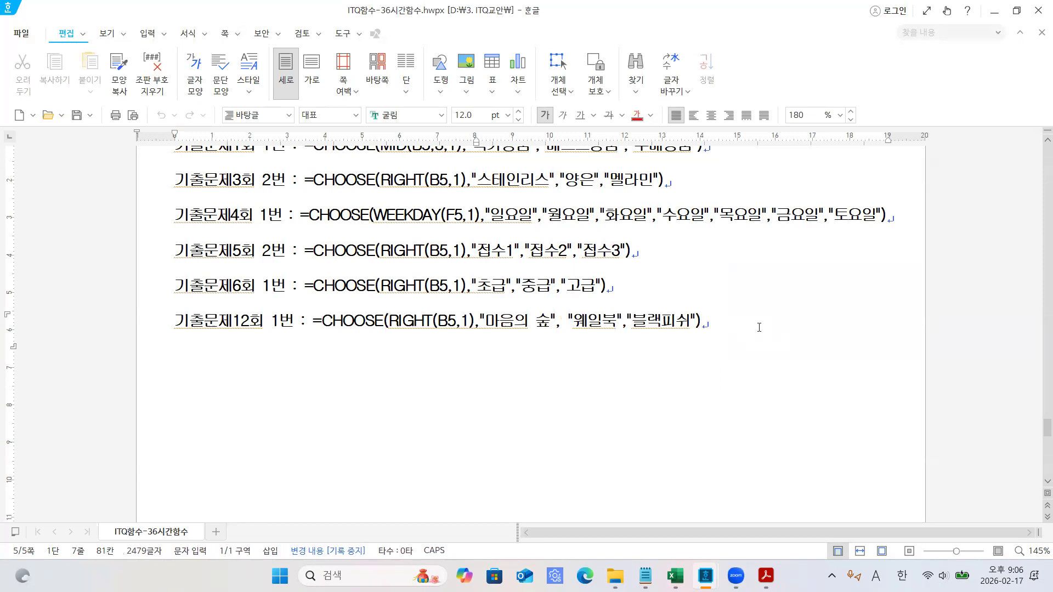
- Open the exam 12 workbook 기출문제12회-인기도서 관리 대장.xlsx from the 2026-ITQ원본 folder
left_click(615, 576)
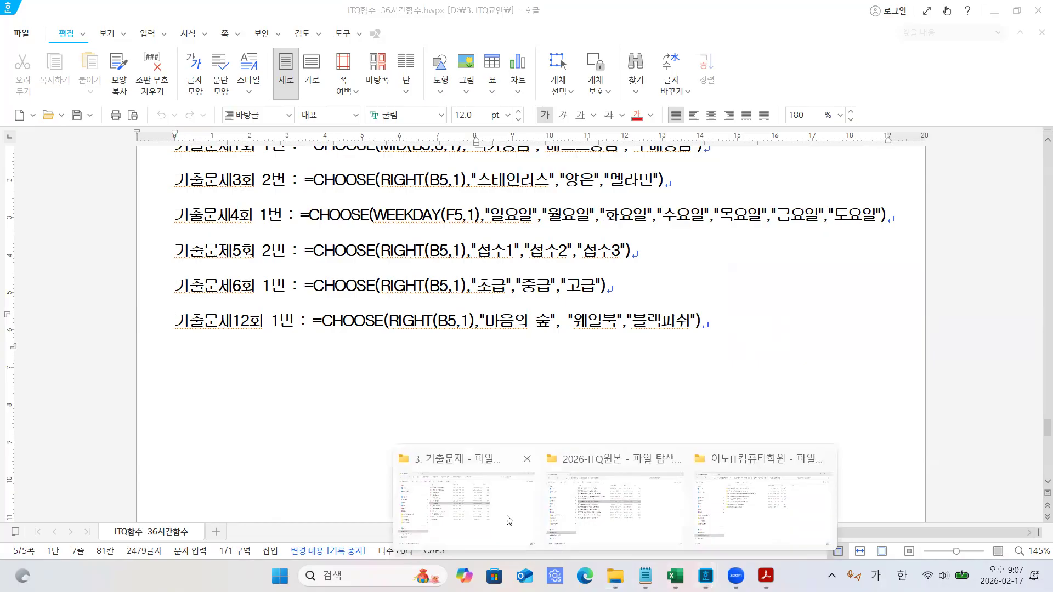
left_click(576, 516)
double_click(338, 348)
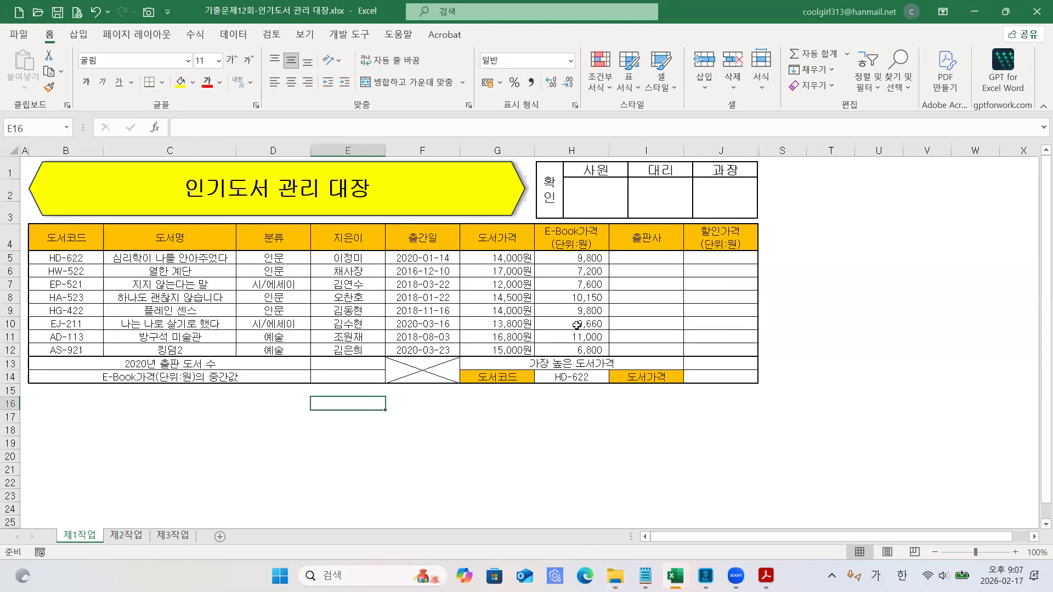
- Open 12. 인기도서관리대장.pdf from the 3. 기출문제 folder
mouse_move(615, 576)
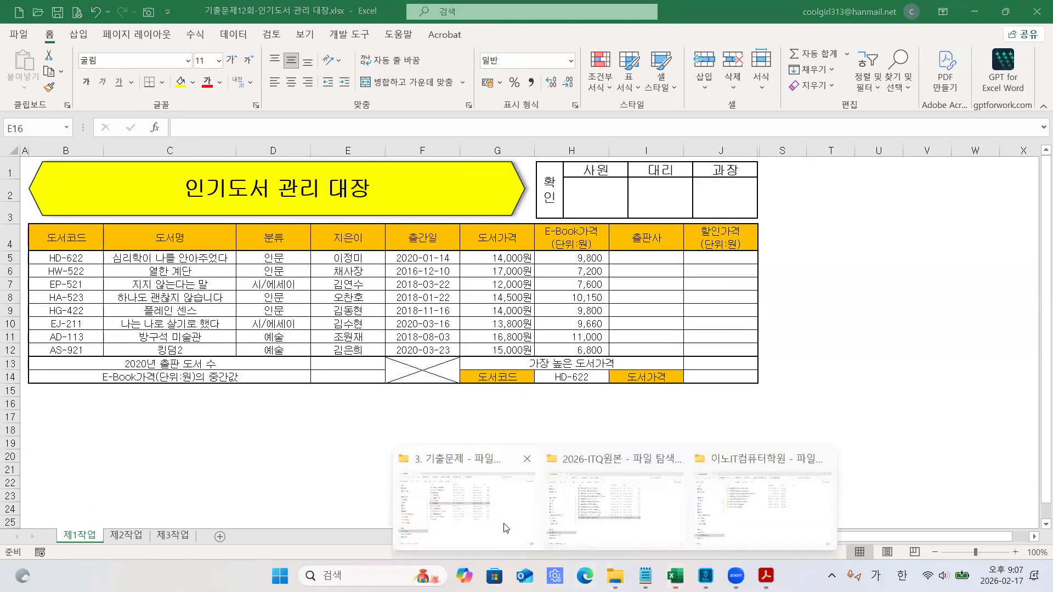
left_click(492, 514)
left_click(299, 344)
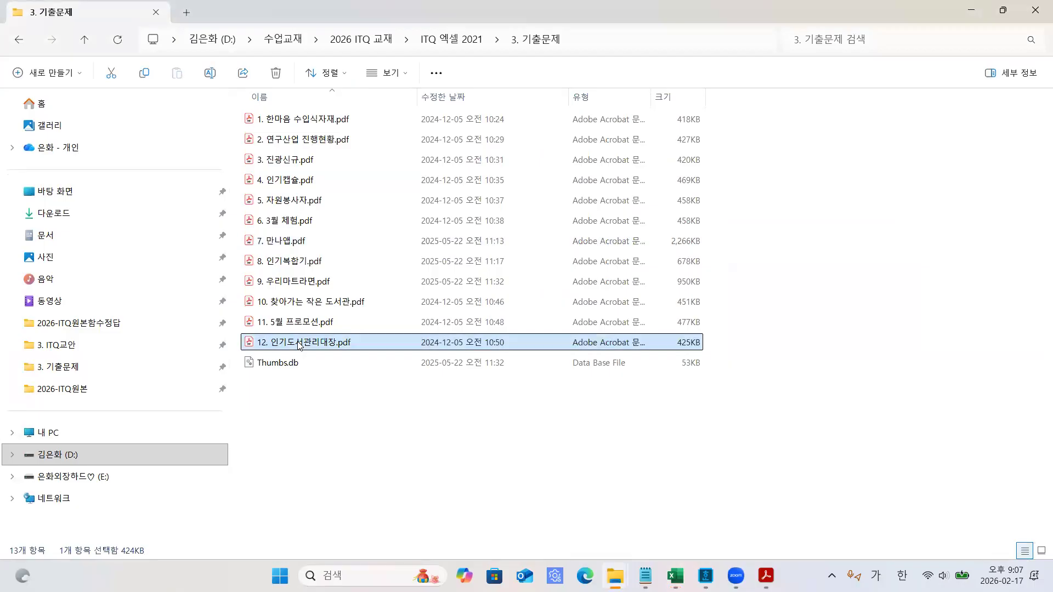
double_click(299, 344)
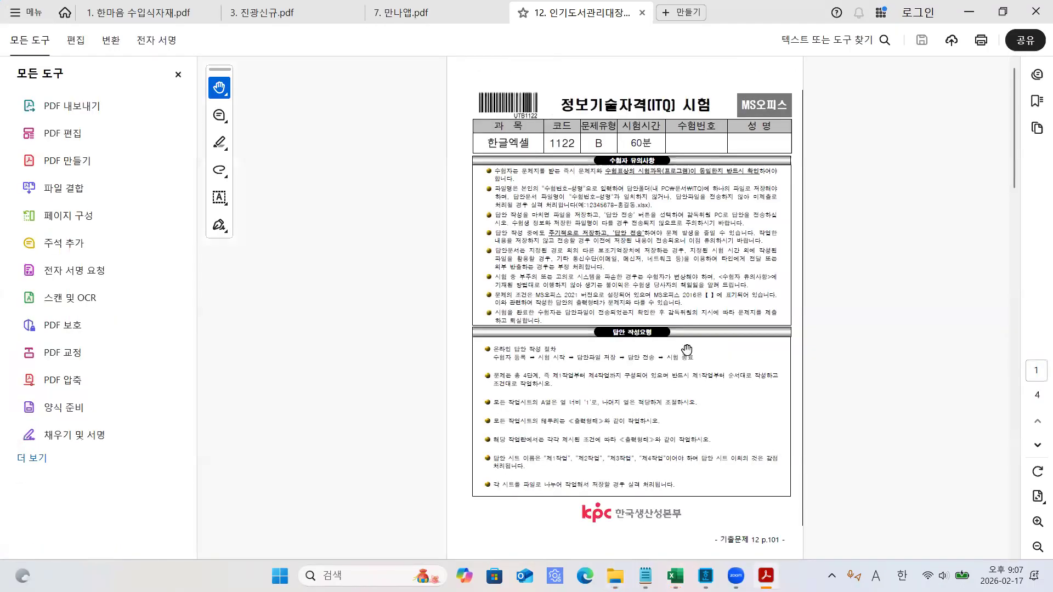
- Read condition (1) for the 출판사 column and examine the last characters of the 도서코드 values in the sample table
scroll(806, 337, "up", 2)
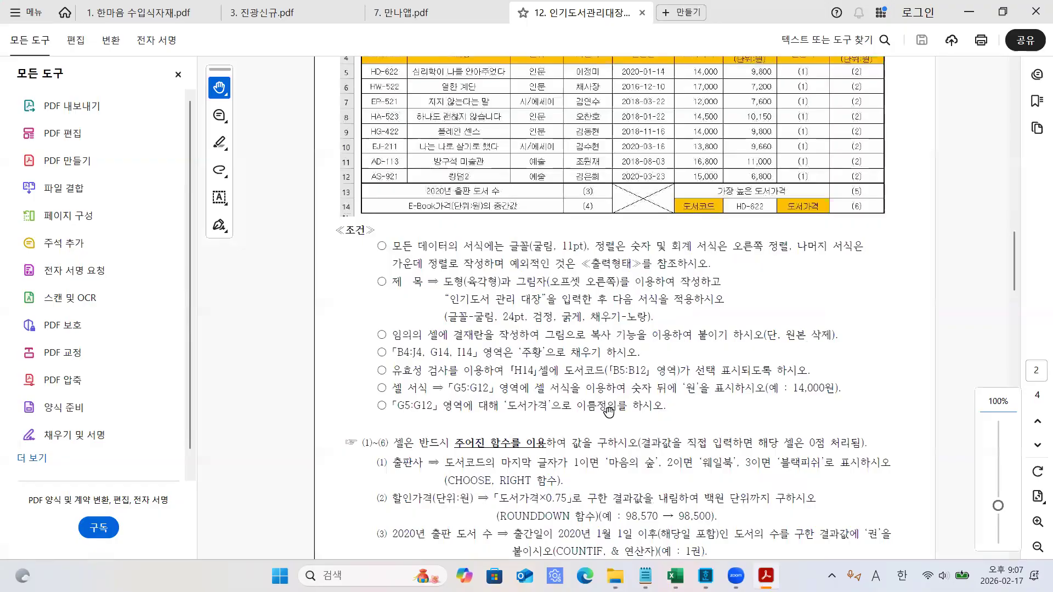
scroll(606, 411, "down", 2)
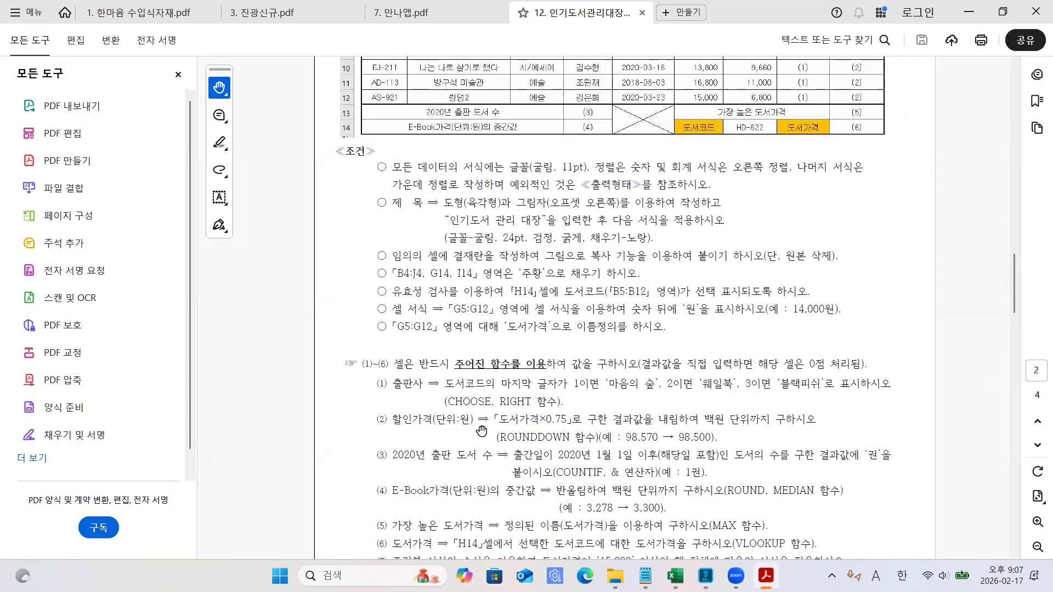
scroll(578, 393, "up", 3)
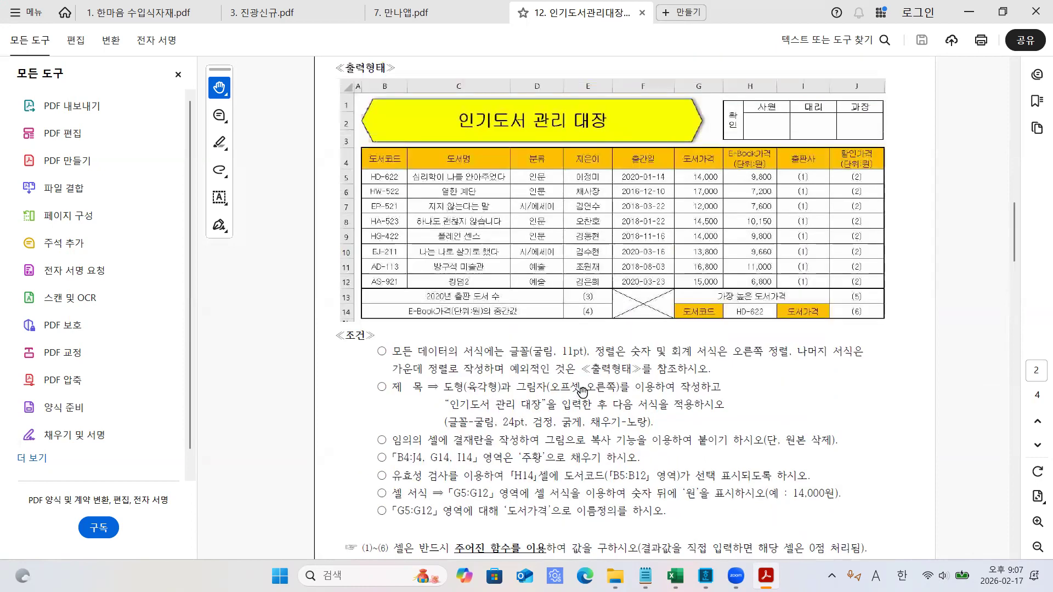
scroll(580, 386, "up", 1, "ctrl")
scroll(431, 295, "up", 1, "ctrl")
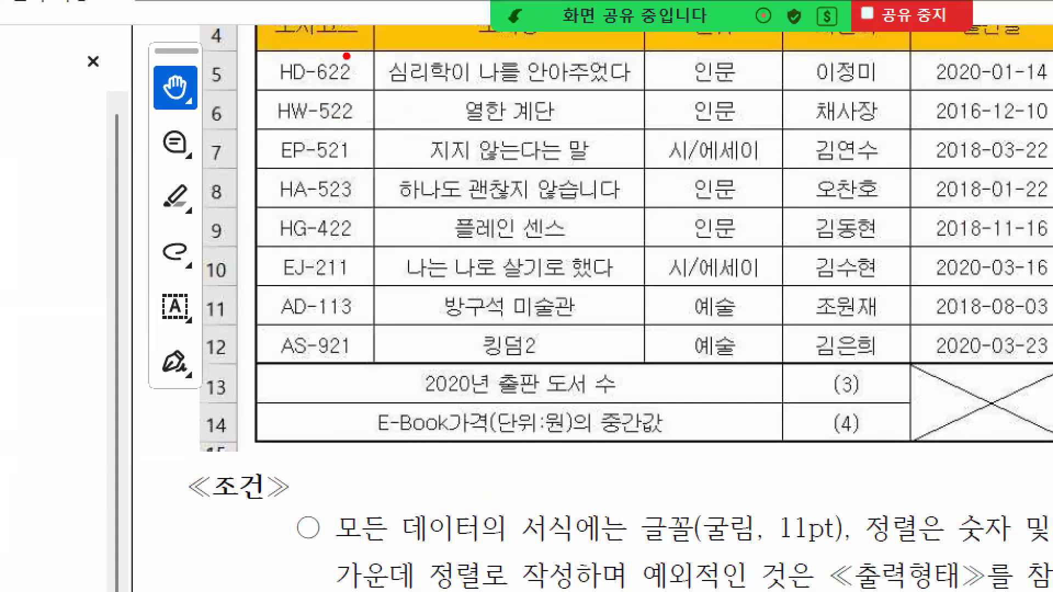
left_click_drag(346, 7, 347, 49)
left_click_drag(346, 92, 337, 362)
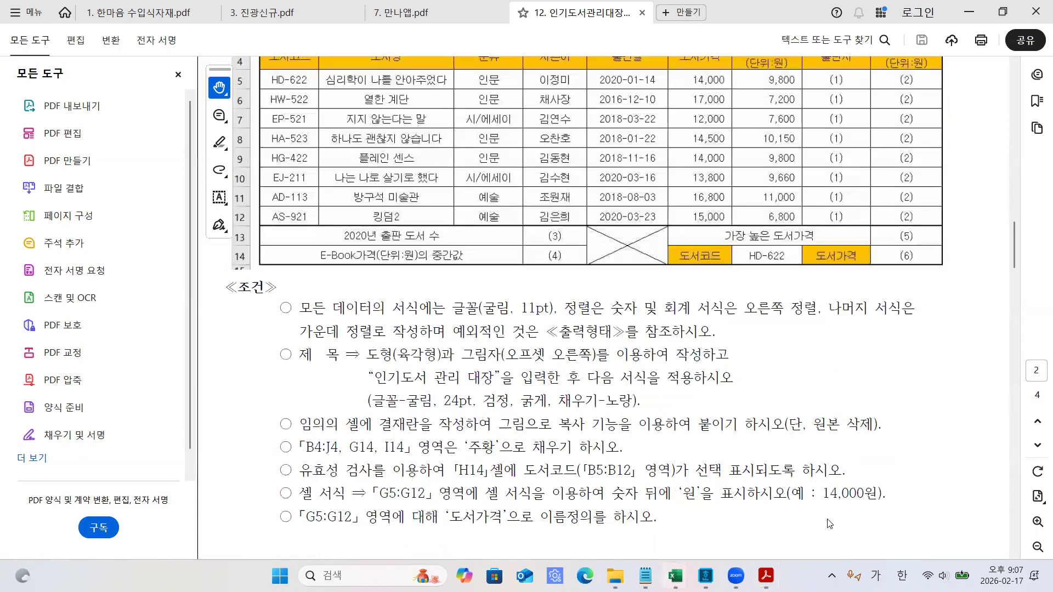
- Switch to the exam 12 Excel workbook and enter =RIGHT(B5,1) in cell I5 of the 출판사 column
key("alt+Tab")
left_click(657, 253)
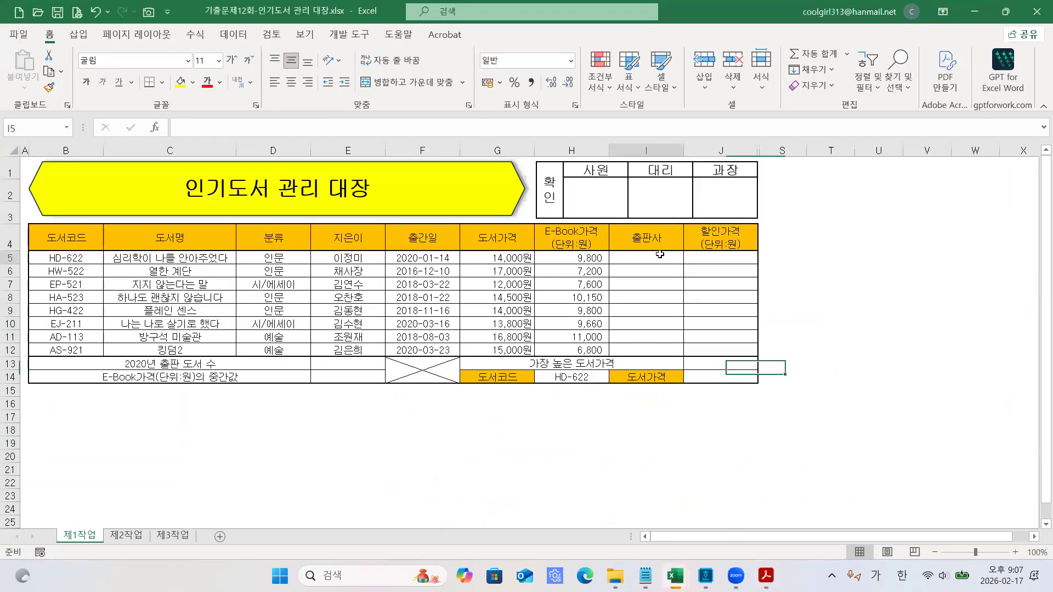
type("=")
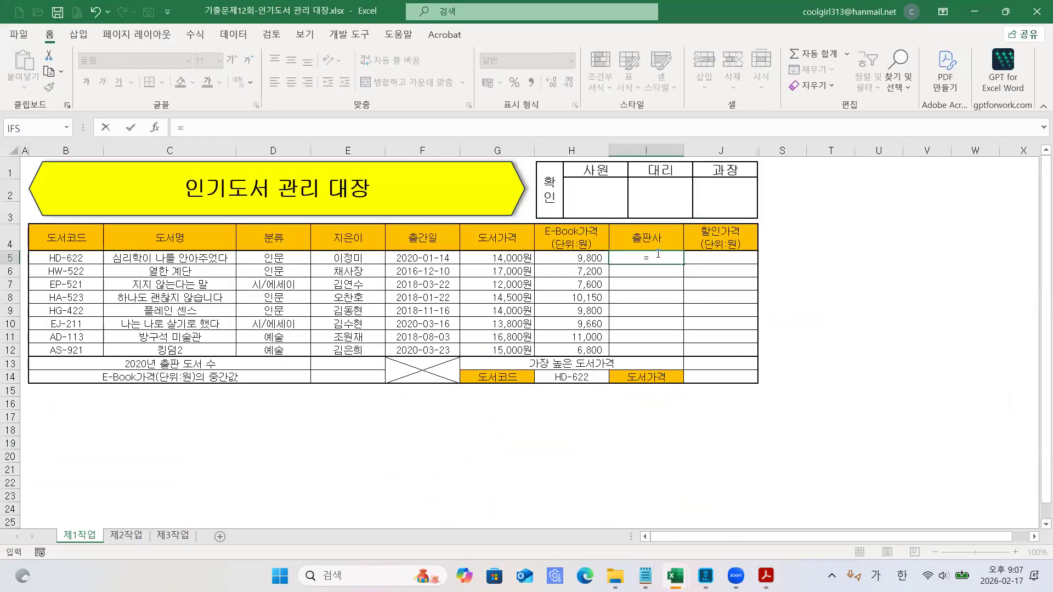
type("RIGH")
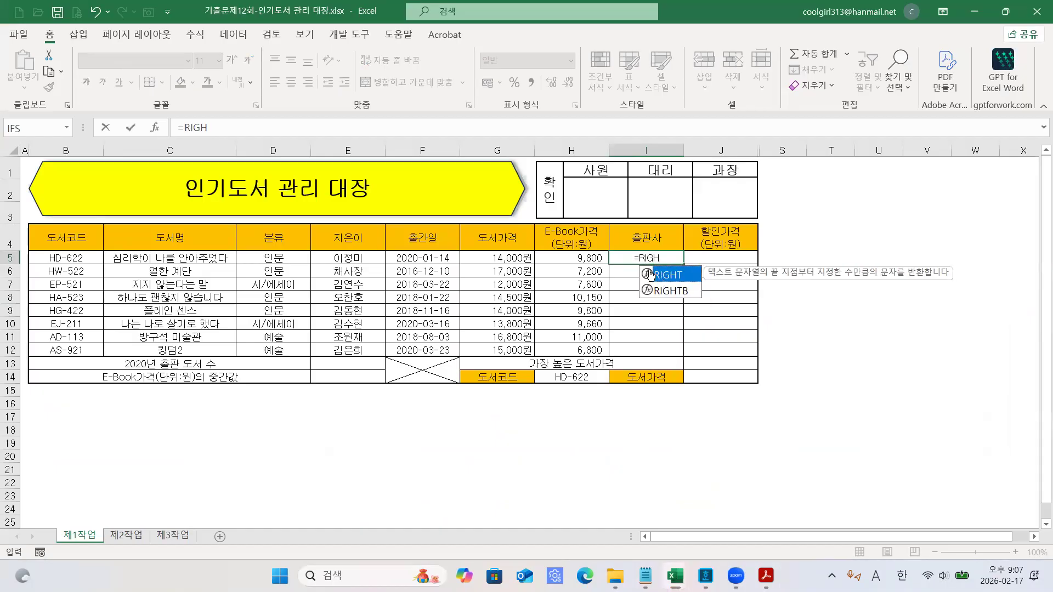
double_click(661, 276)
left_click(70, 256)
type(",")
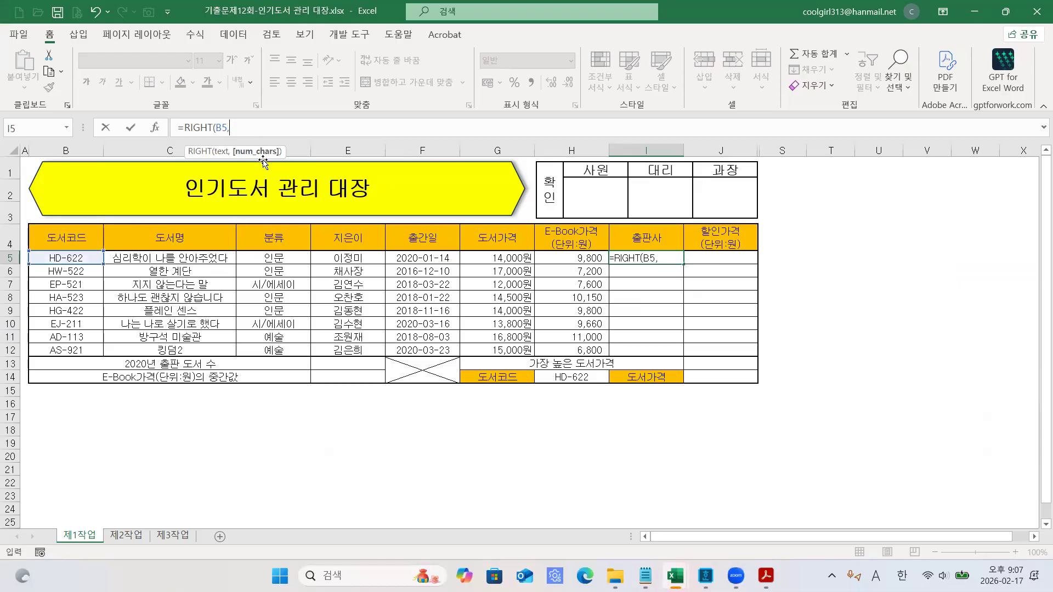
type("1")
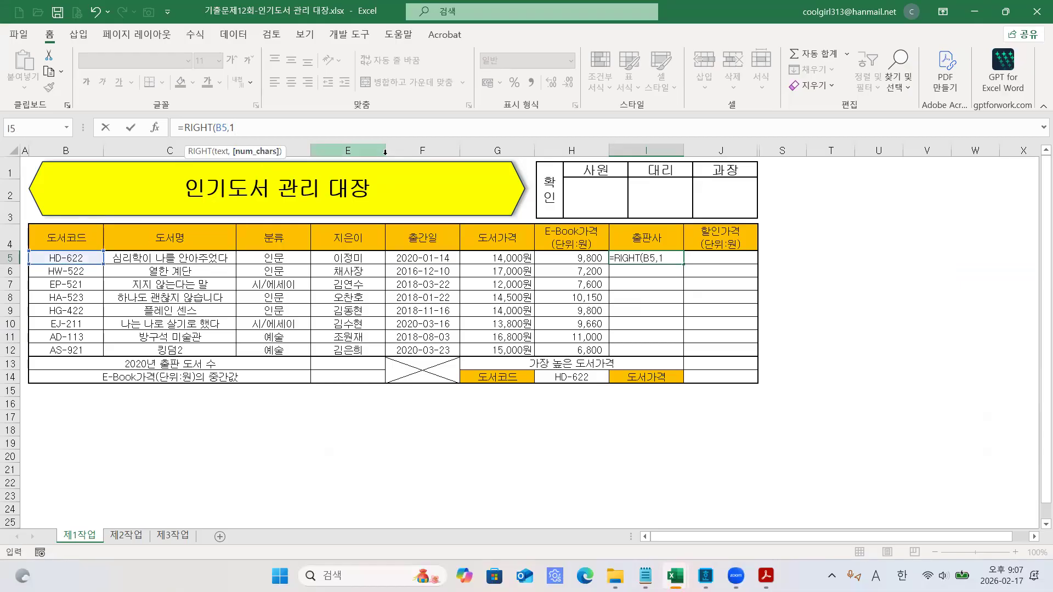
key("Return")
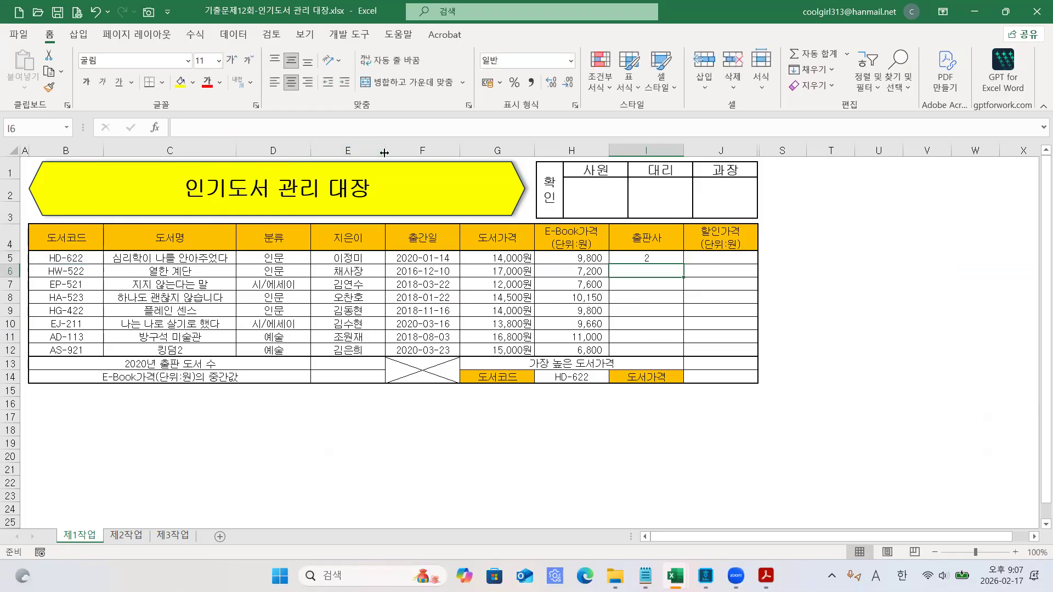
- Fill the RIGHT formula from I5 down through I12
left_click(673, 257)
left_click_drag(683, 264, 668, 353)
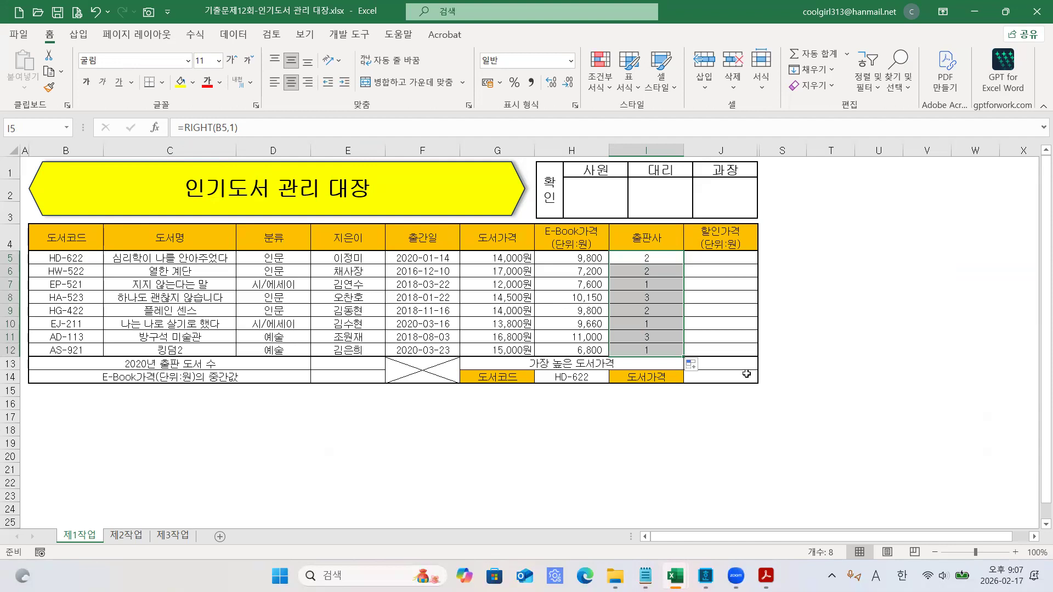
left_click(830, 377)
- Wrap the formula in I5 in a CHOOSE function, using RIGHT(B5,1) as its index argument
left_click(652, 257)
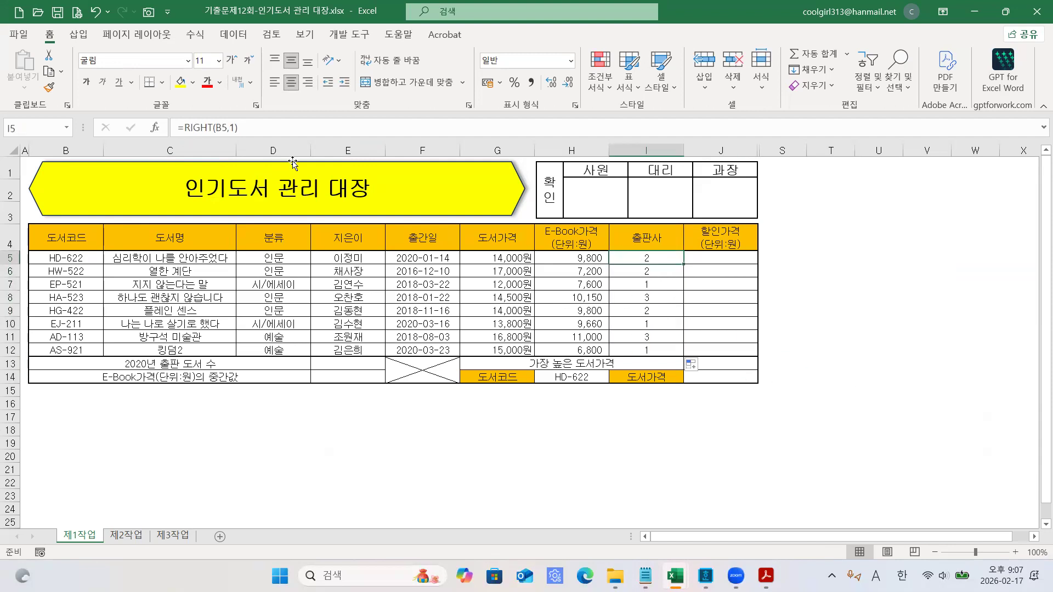
left_click(186, 128)
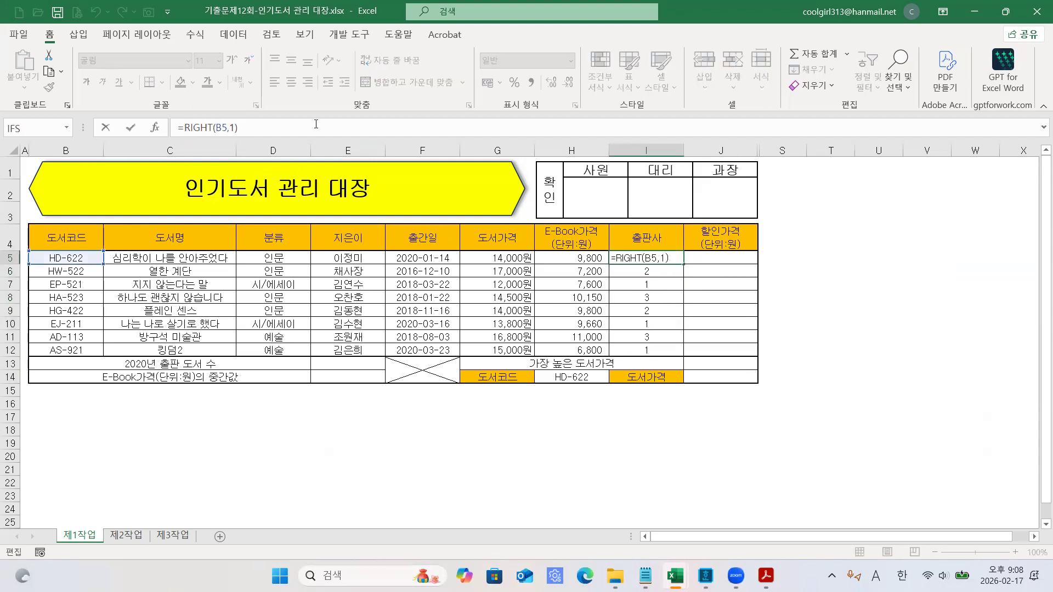
type("CHOOSE")
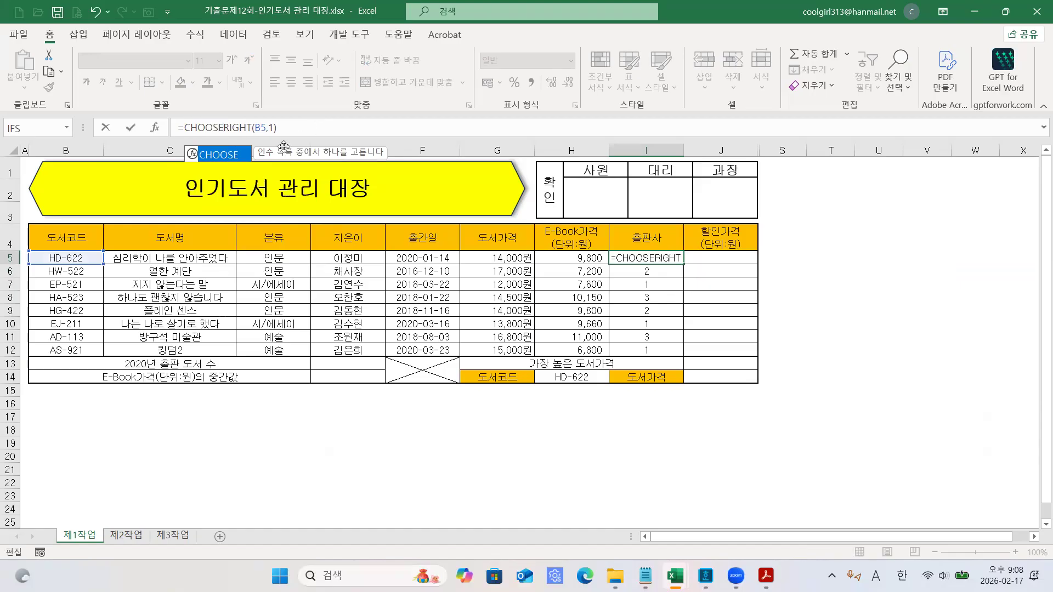
type("(")
left_click(245, 151)
left_click(294, 128)
type(",")
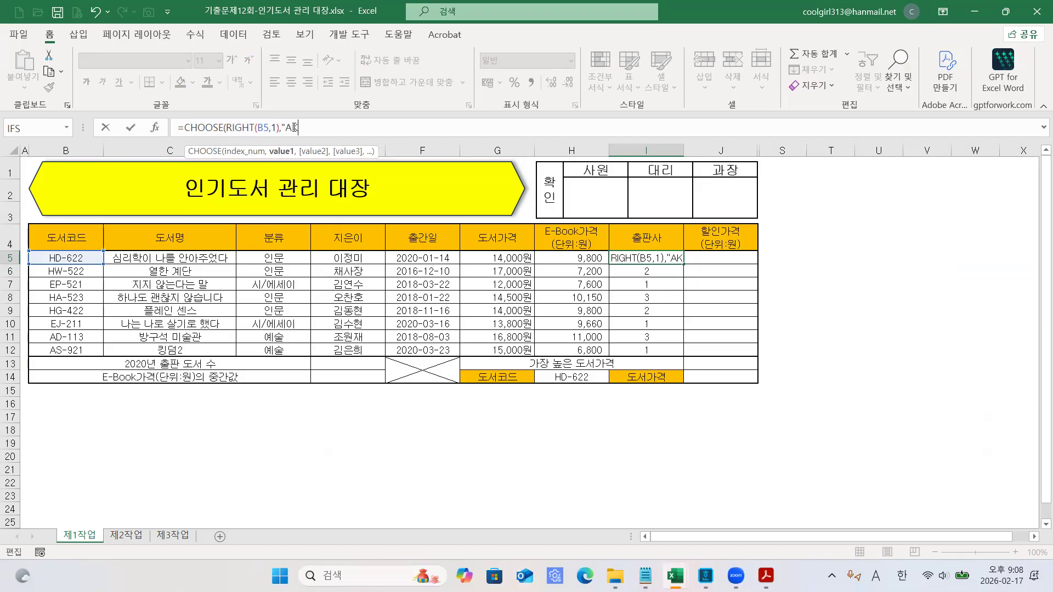
- Complete the CHOOSE formula in I5 with the values "마음의 숲", "웨일북" and "블랙피쉬"
type("\"마음의 수")
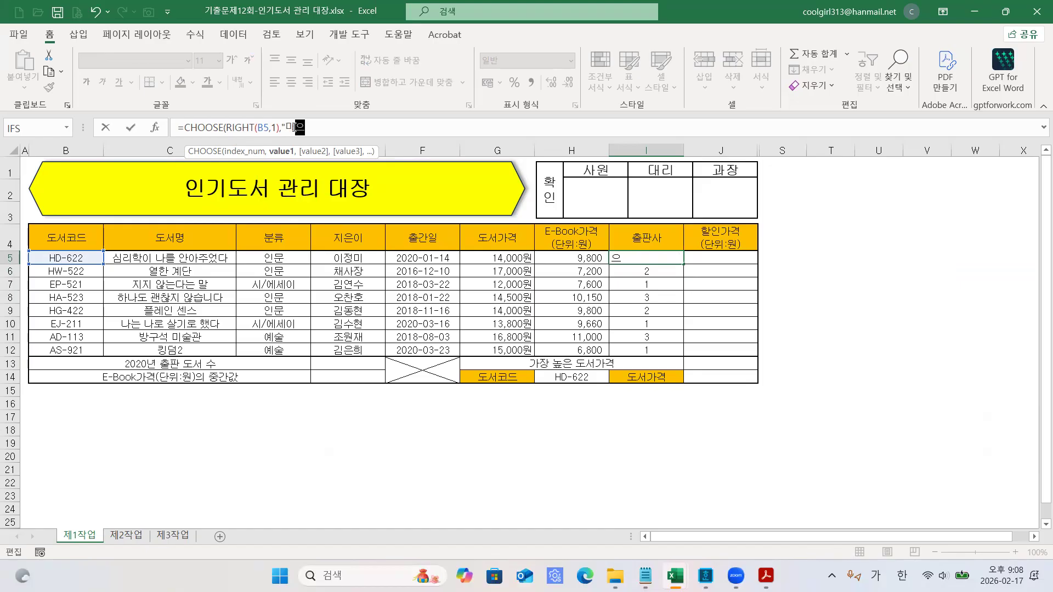
type("ㅍ\"")
type(",")
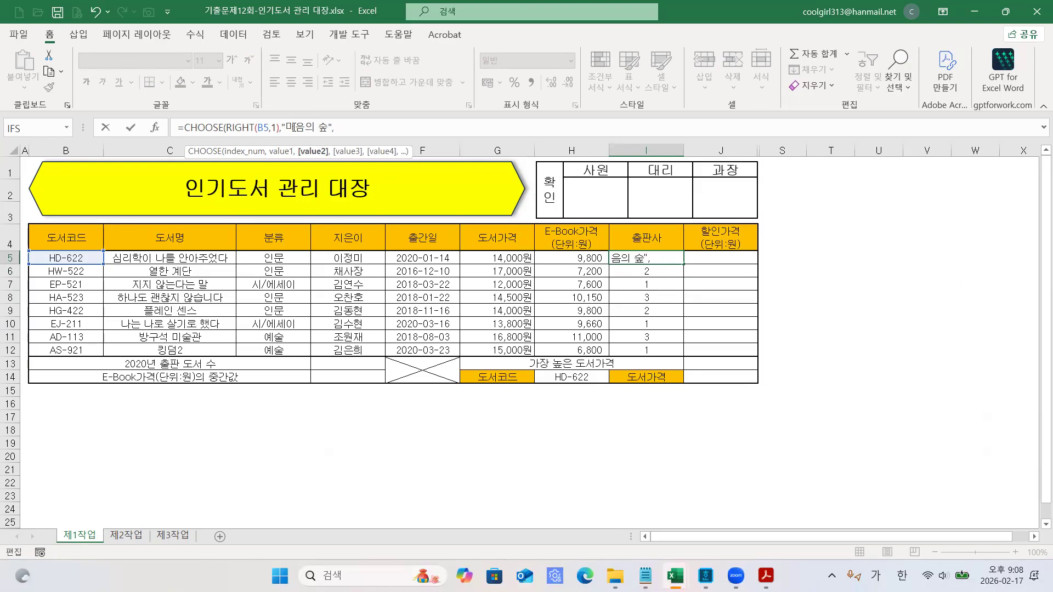
type("\"웨일북")
type("\",")
type("\"블래")
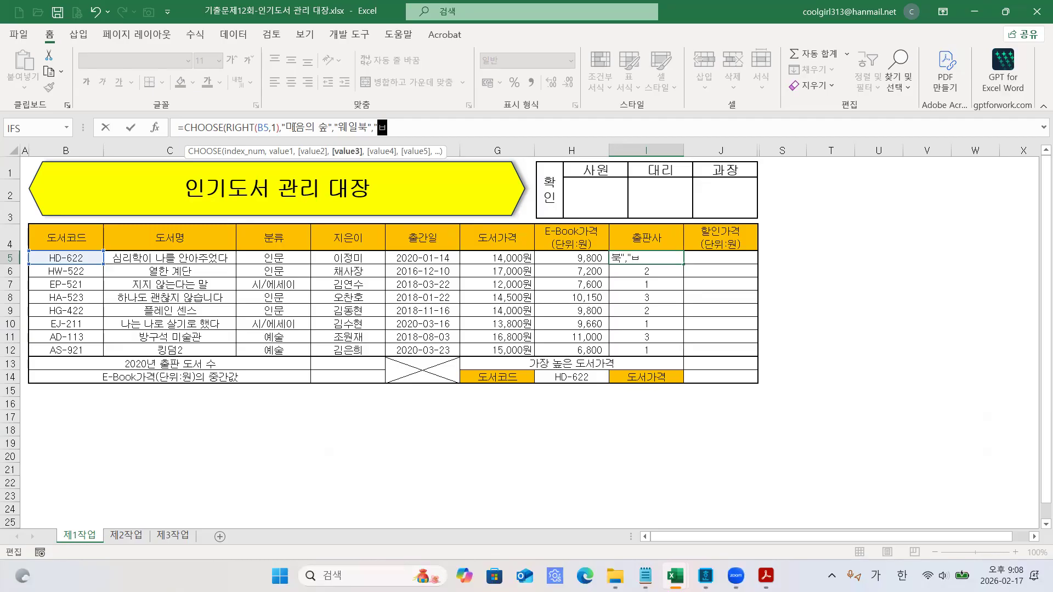
type("피")
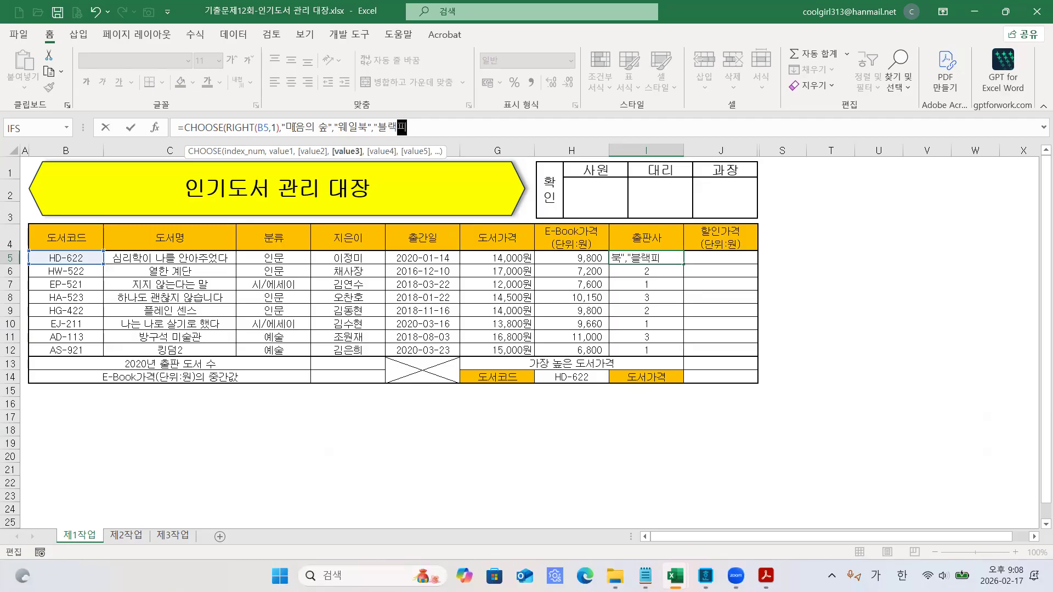
type("쉬\")")
key("Return")
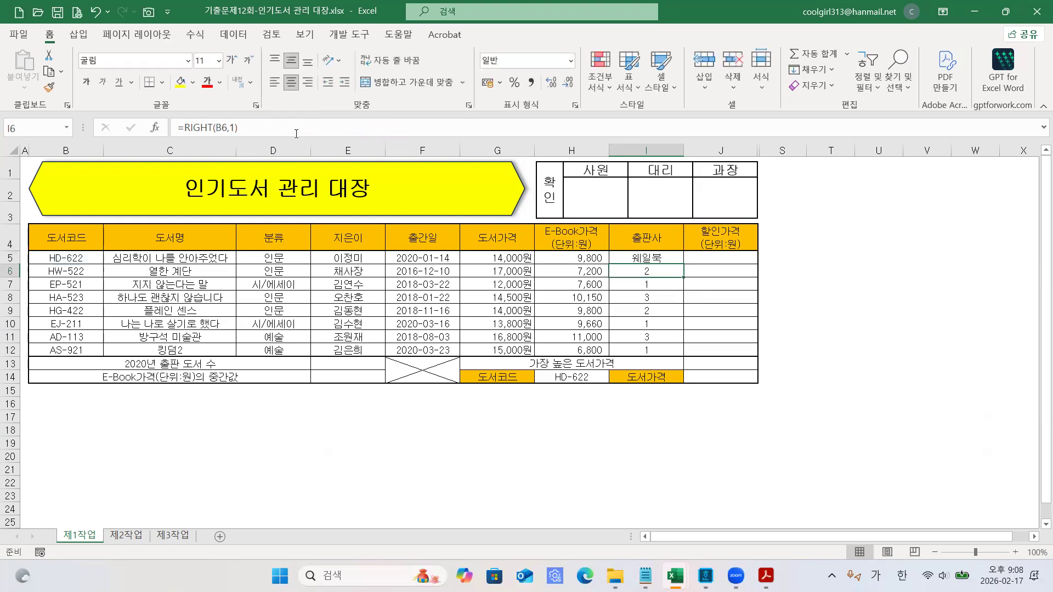
- Fill the CHOOSE formula from I5 down through I12 in the 출판사 column
left_click(669, 260)
left_click_drag(683, 265, 684, 355)
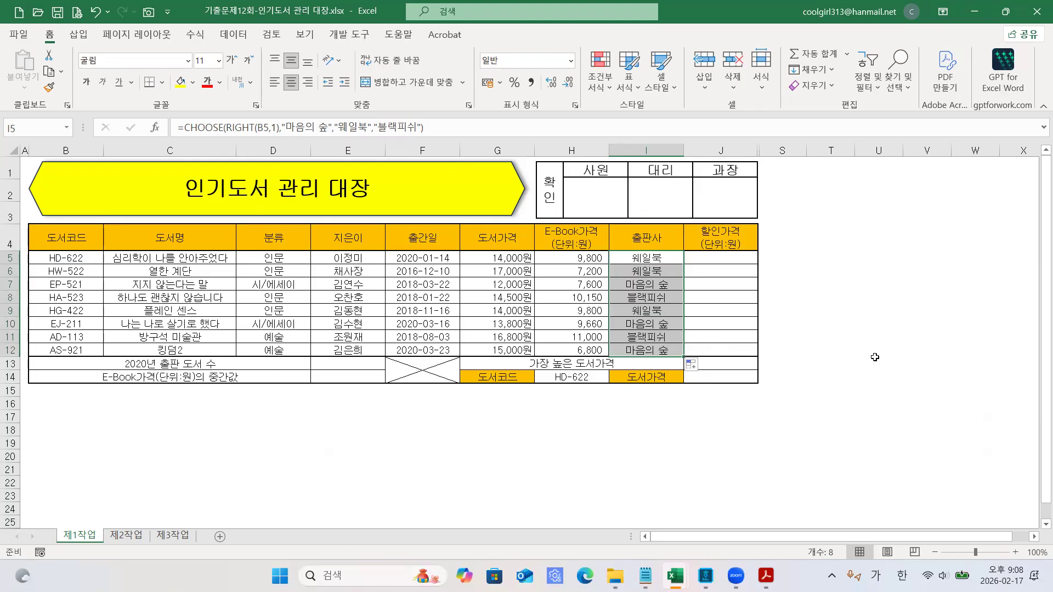
left_click(874, 357)
left_click(990, 322)
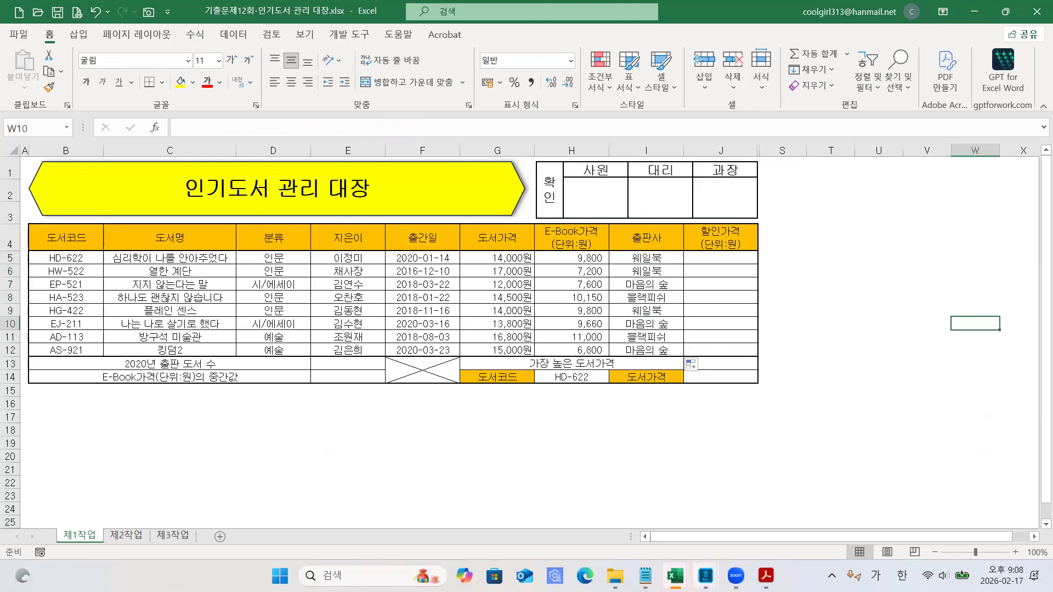
- Switch to the ITQ함수-36시간함수.hwpx document in 한글 and review the CHOOSE함수 answer lines from 기출문제1회 to 기출문제12회
mouse_move(705, 575)
left_click(579, 507)
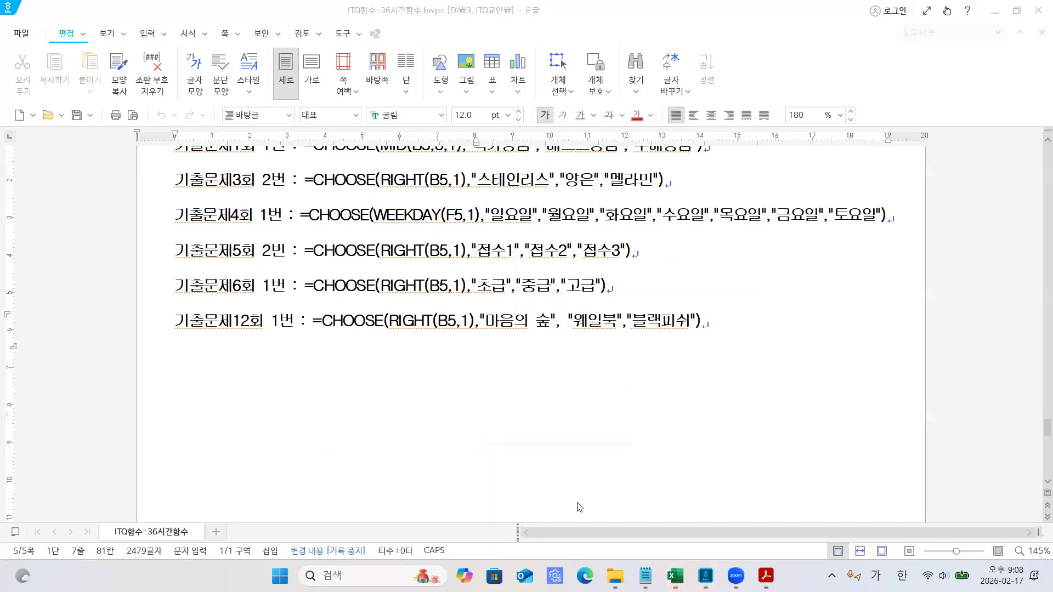
scroll(760, 427, "up", 2)
key("Up")
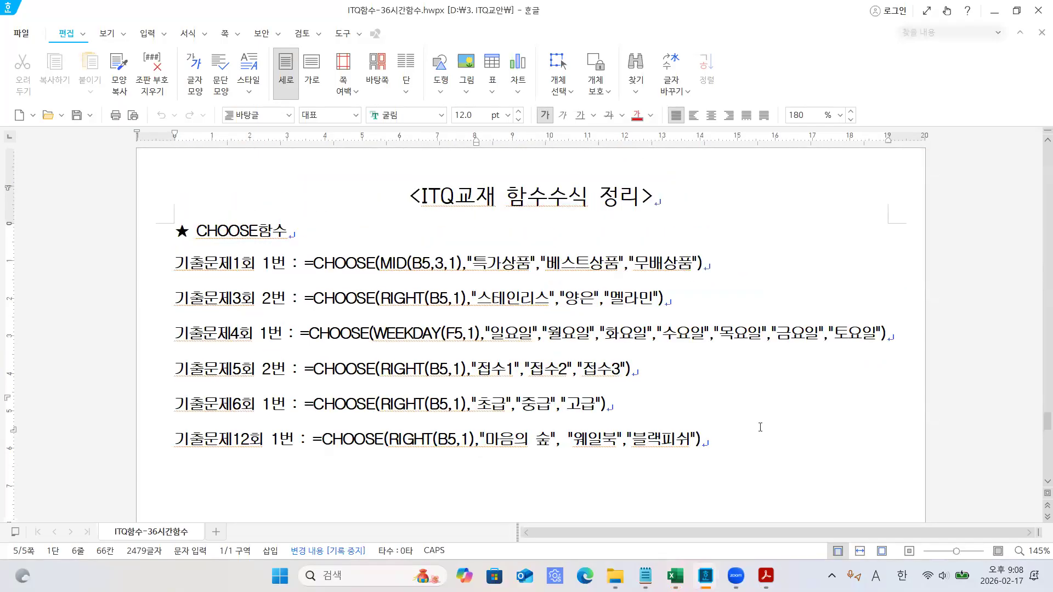
left_click_drag(689, 439, 150, 266)
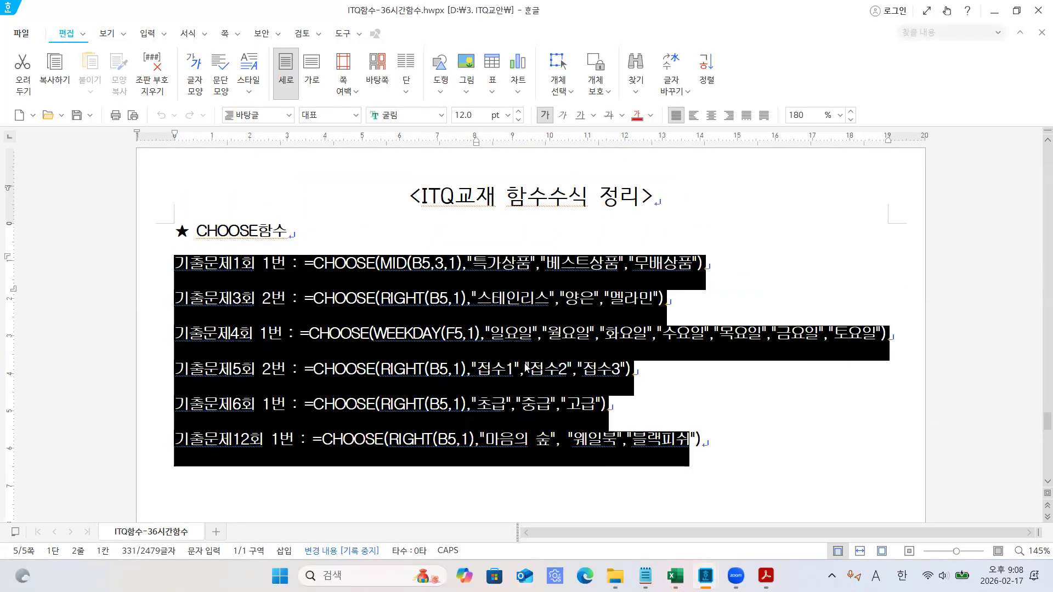
left_click(639, 402)
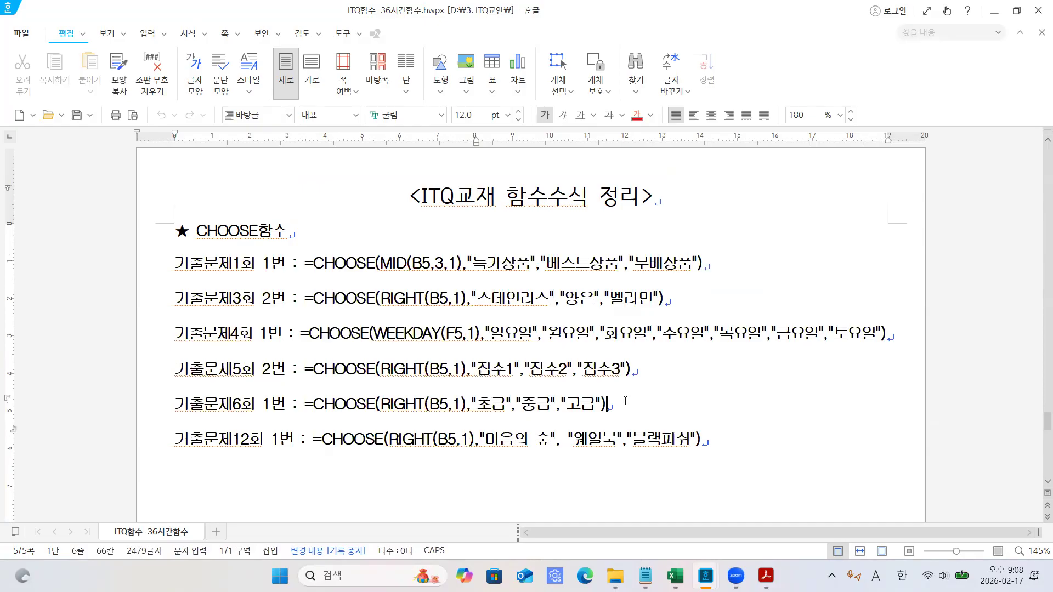